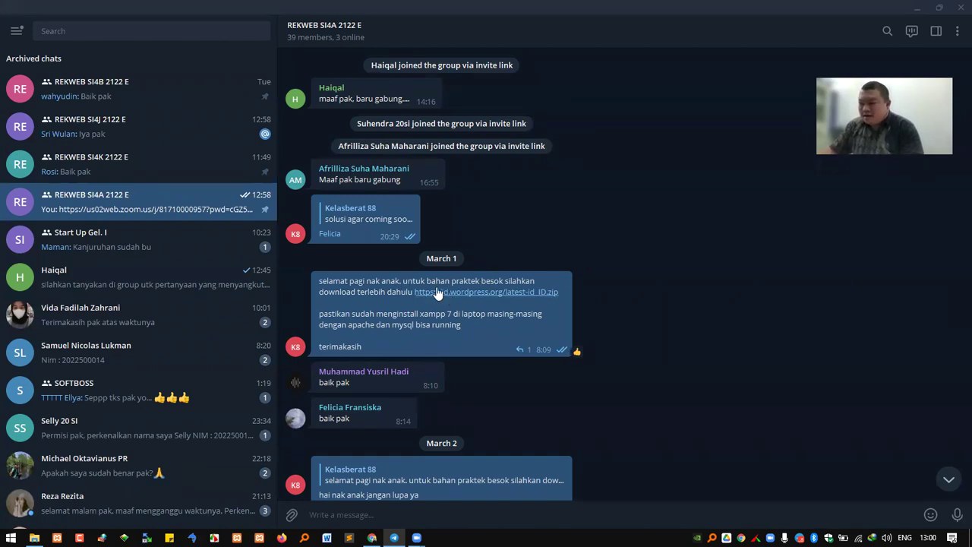
Highlight 'xampp 7' in the March 1 message of the REKWEB SI4A group chat
{"action": "left_click_drag", "start_coordinate": [419, 317], "coordinate": [452, 313]}
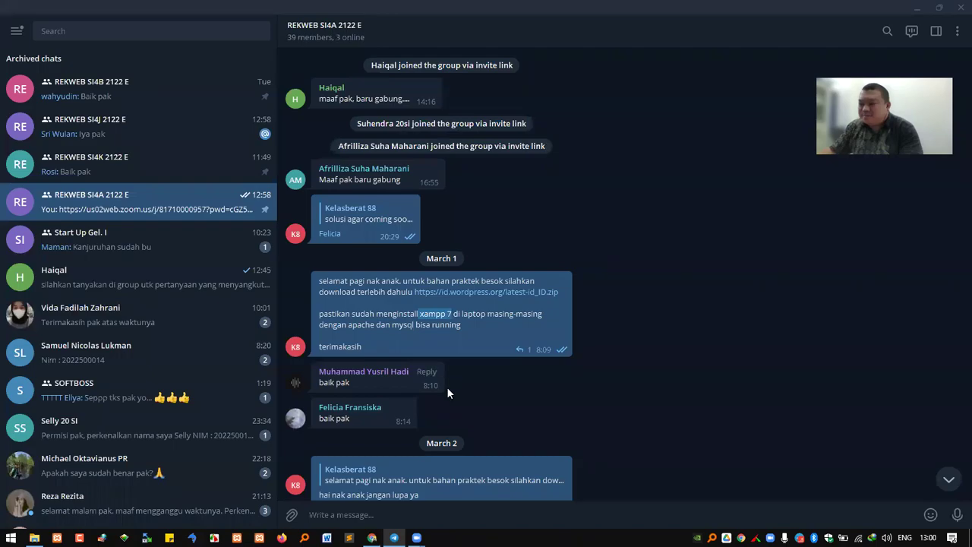
Open the Part 1 Rekayasa Web slides in Chrome and mark the note about asking in the group
{"action": "left_click", "coordinate": [371, 537]}
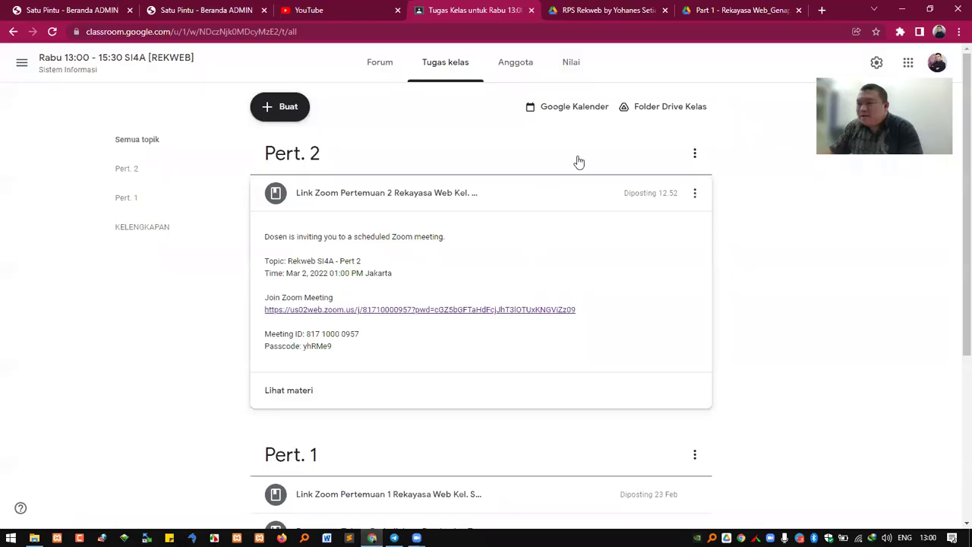
{"action": "left_click", "coordinate": [629, 20]}
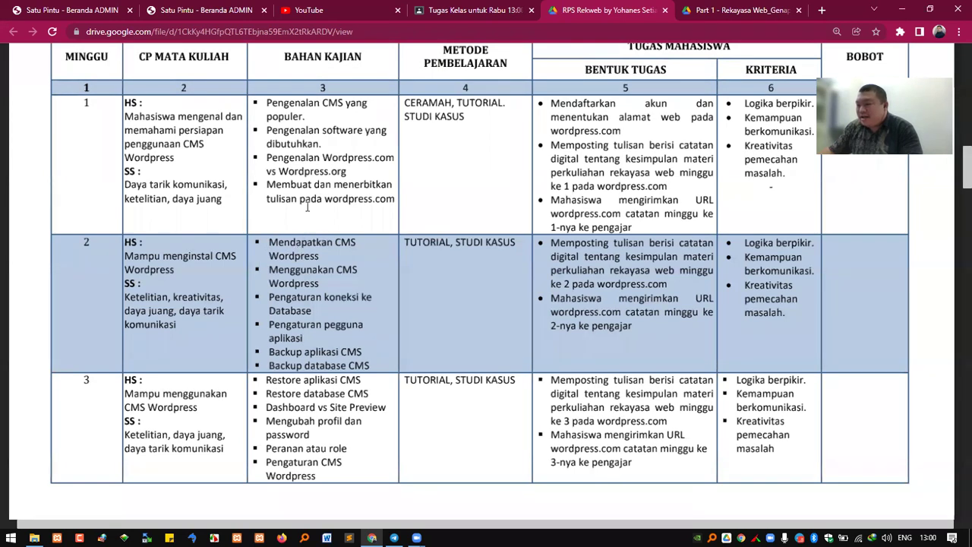
{"action": "left_click", "coordinate": [723, 20]}
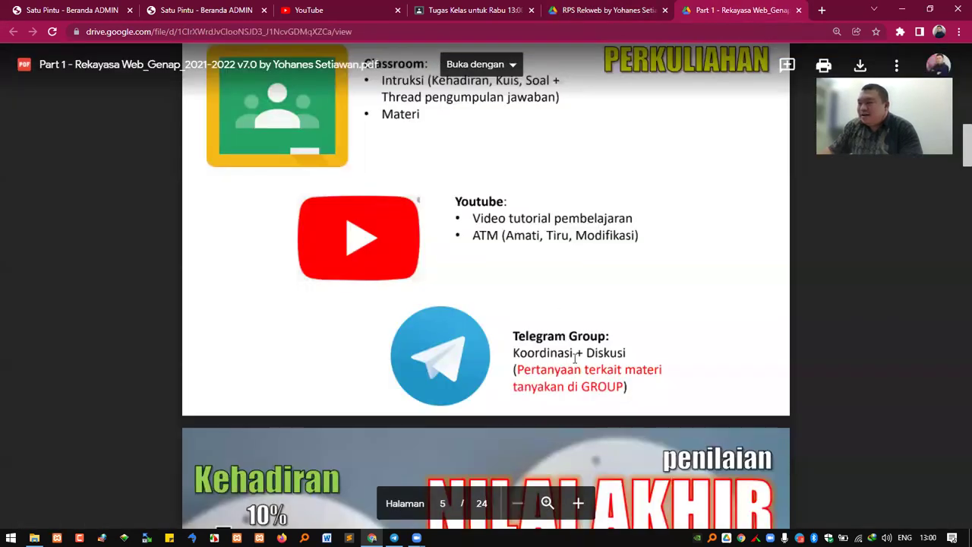
{"action": "left_click_drag", "start_coordinate": [515, 370], "coordinate": [587, 385]}
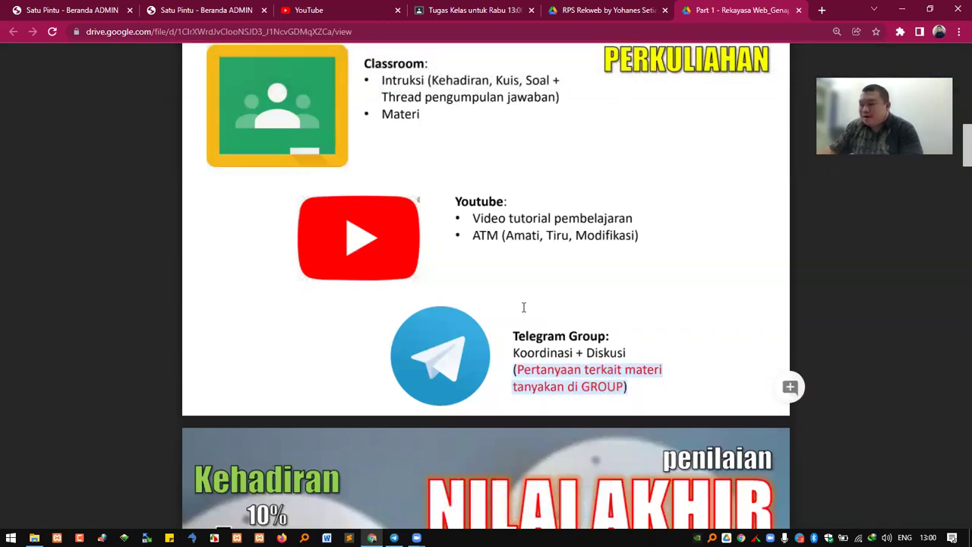
Scroll through the Part 1 slides to the WordPress.org download slide
{"action": "scroll", "coordinate": [523, 307], "scroll_direction": "down", "scroll_amount": 10}
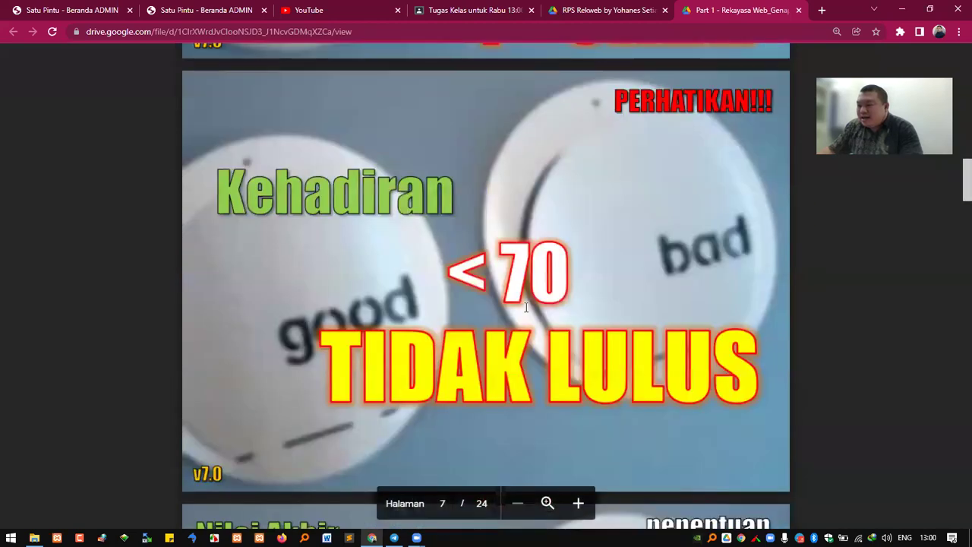
{"action": "scroll", "coordinate": [525, 307], "scroll_direction": "down", "scroll_amount": 15}
{"action": "scroll", "coordinate": [525, 307], "scroll_direction": "down", "scroll_amount": 6}
{"action": "scroll", "coordinate": [469, 220], "scroll_direction": "up", "scroll_amount": 1}
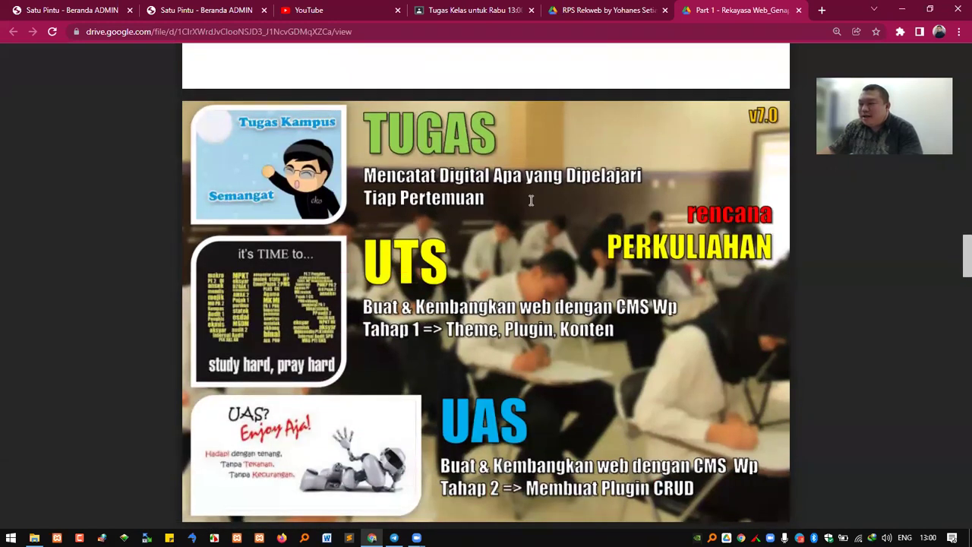
{"action": "scroll", "coordinate": [513, 203], "scroll_direction": "down", "scroll_amount": 1}
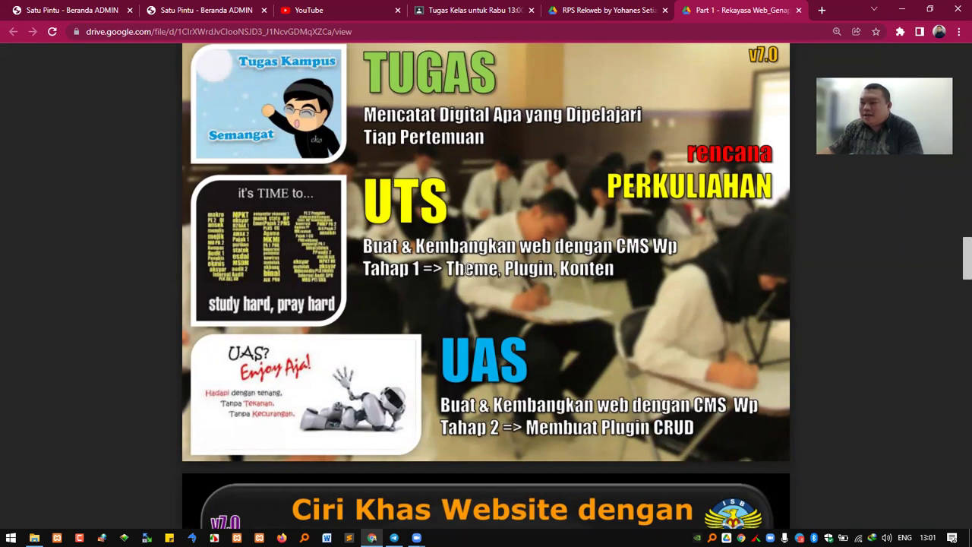
{"action": "scroll", "coordinate": [454, 267], "scroll_direction": "down", "scroll_amount": 15}
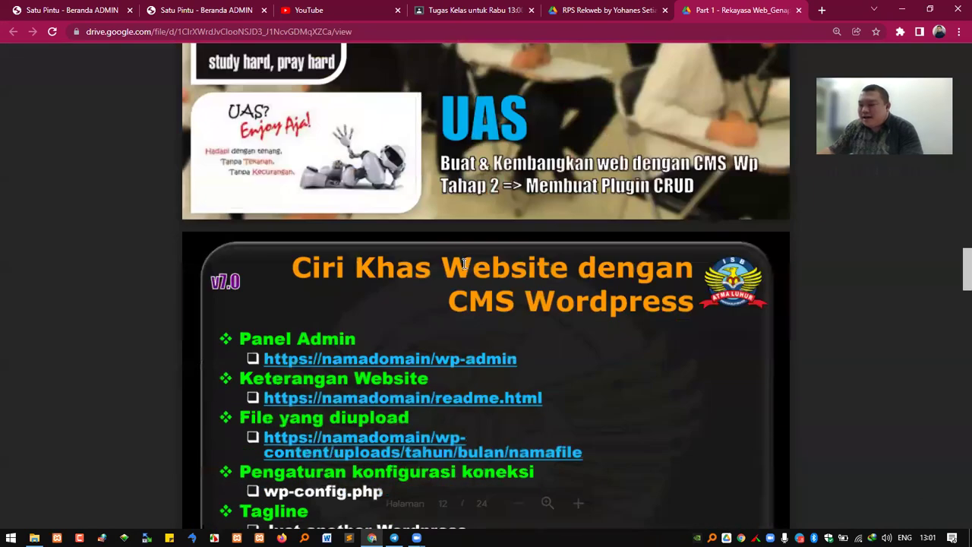
{"action": "scroll", "coordinate": [470, 259], "scroll_direction": "down", "scroll_amount": 16}
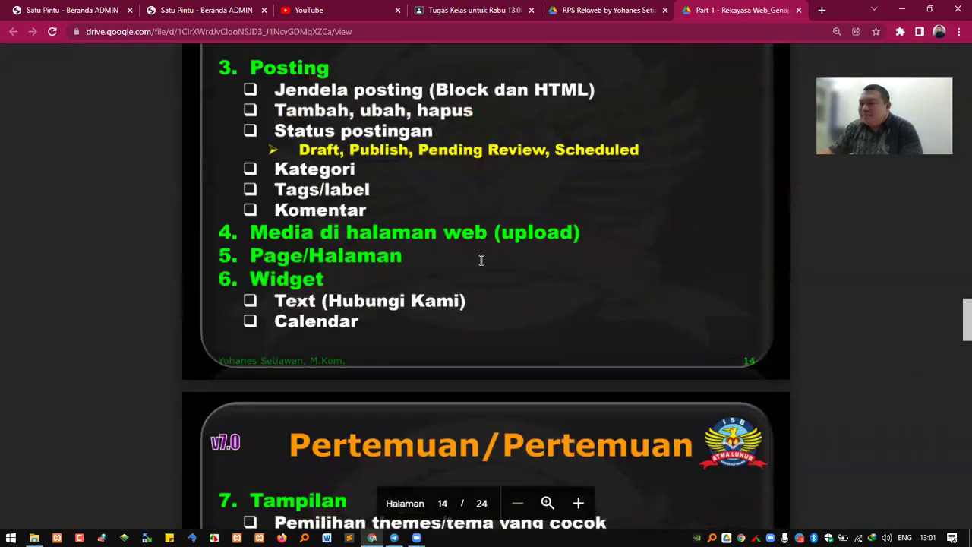
{"action": "scroll", "coordinate": [486, 272], "scroll_direction": "down", "scroll_amount": 15}
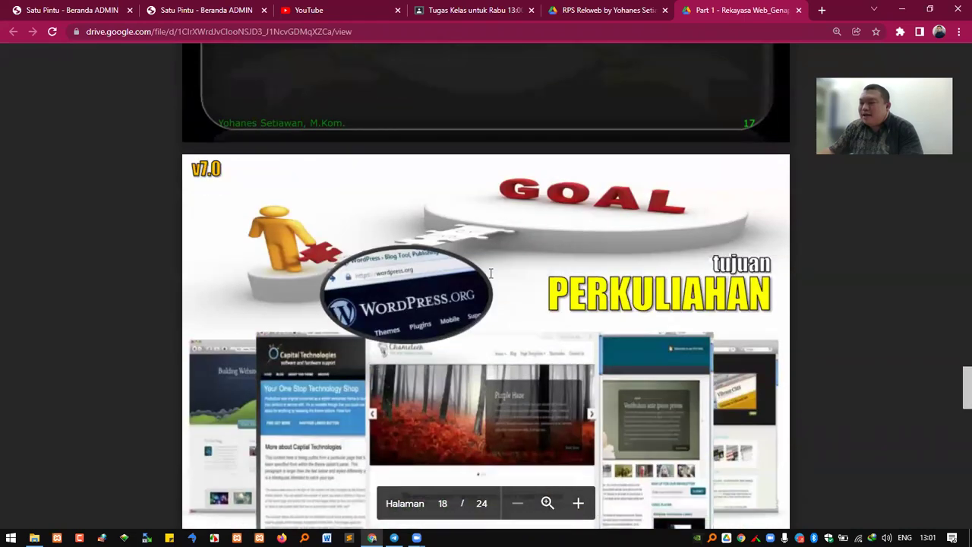
{"action": "scroll", "coordinate": [492, 285], "scroll_direction": "down", "scroll_amount": 15}
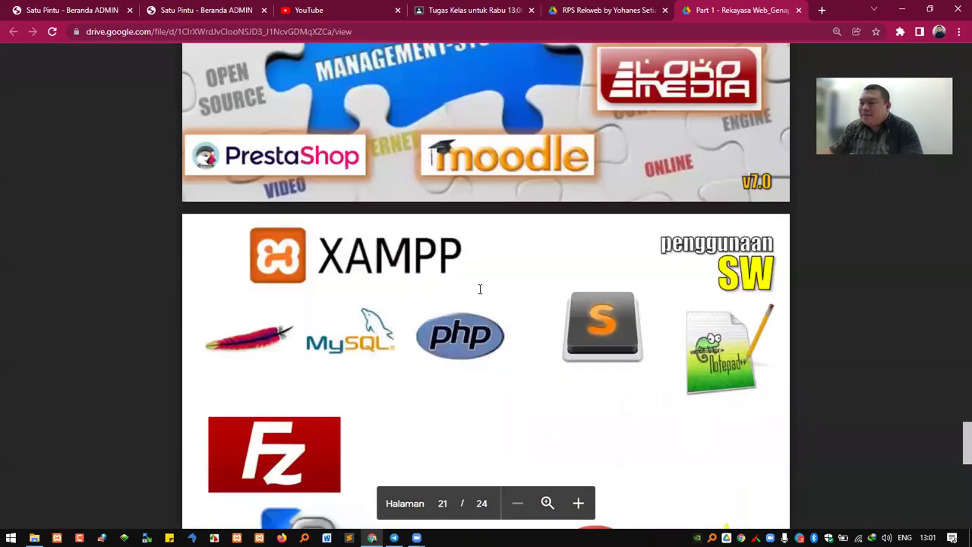
{"action": "scroll", "coordinate": [486, 284], "scroll_direction": "down", "scroll_amount": 3}
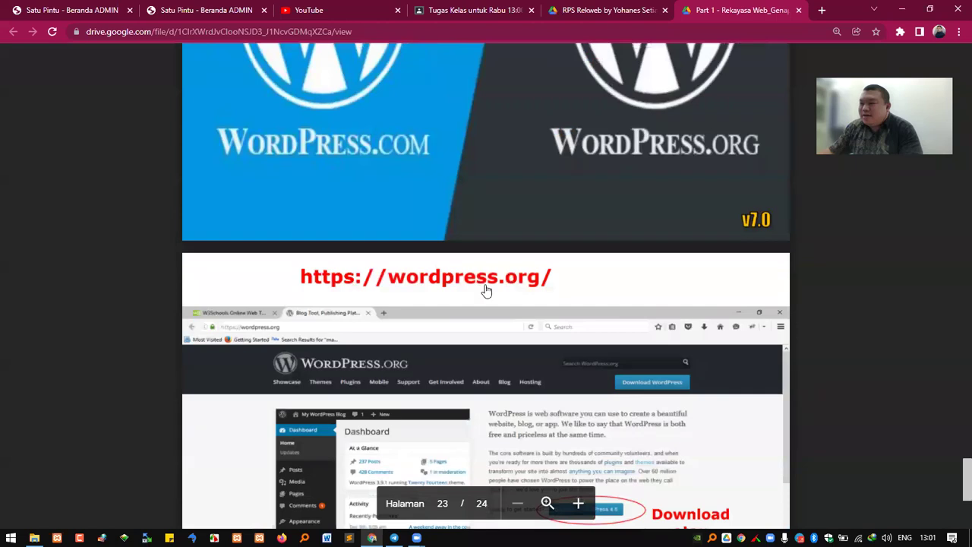
{"action": "scroll", "coordinate": [486, 280], "scroll_direction": "up", "scroll_amount": 2}
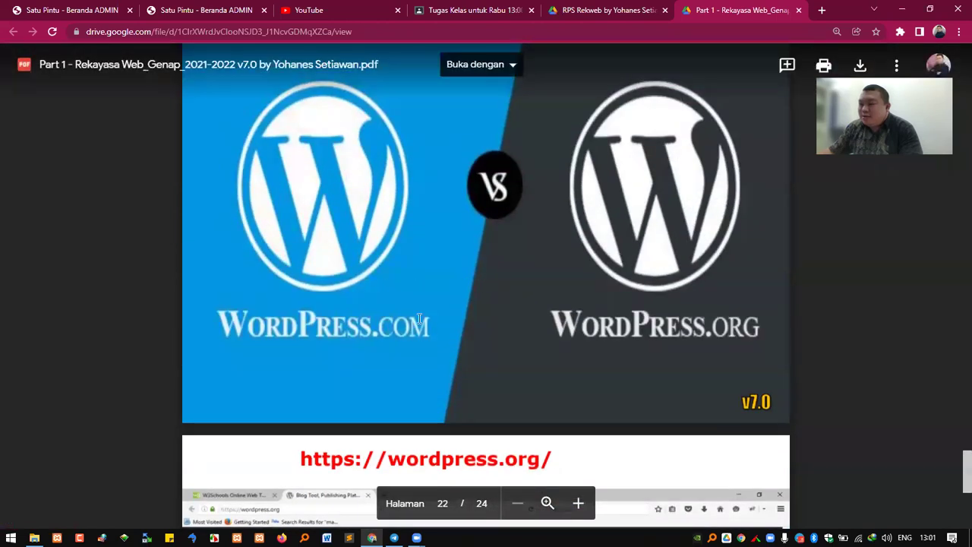
{"action": "scroll", "coordinate": [403, 342], "scroll_direction": "down", "scroll_amount": 4}
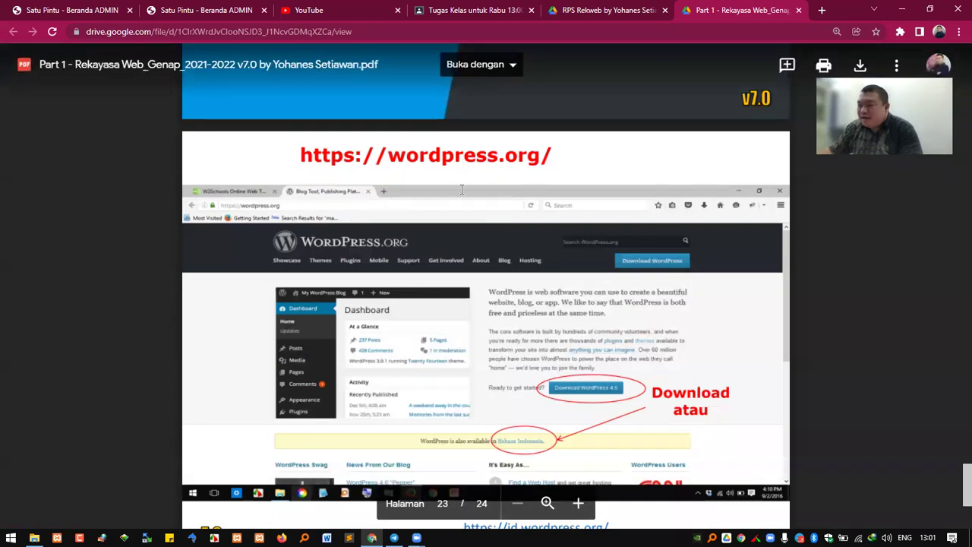
{"action": "scroll", "coordinate": [548, 341], "scroll_direction": "down", "scroll_amount": 2}
{"action": "scroll", "coordinate": [593, 228], "scroll_direction": "up", "scroll_amount": 1}
Return to the RPS Rekweb course plan tab, then bring the Telegram group chat forward
{"action": "left_click", "coordinate": [651, 18]}
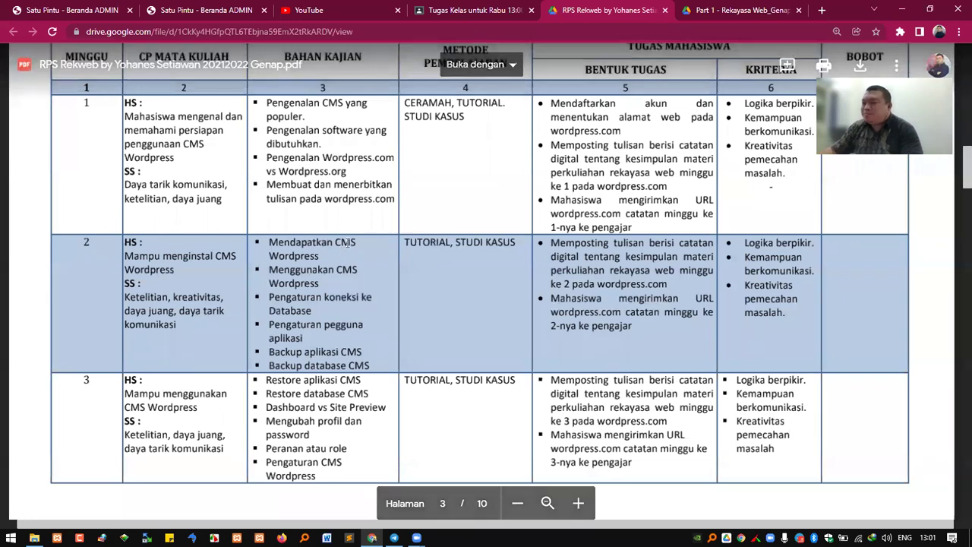
{"action": "mouse_move", "coordinate": [394, 536]}
{"action": "left_click", "coordinate": [401, 517]}
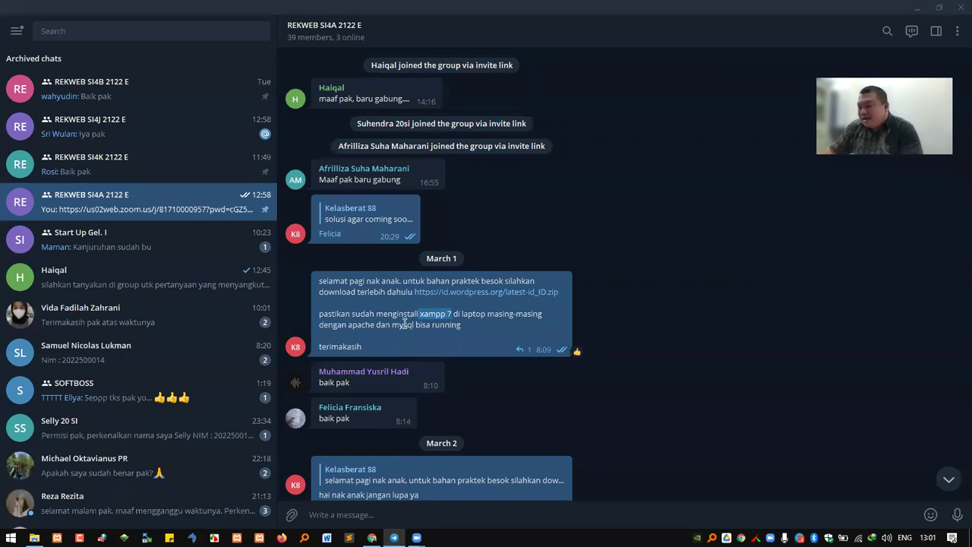
Mark the March 1 lines about installing xampp 7, 4 GB RAM laptops, and 'zoomnya melalui HP'
{"action": "left_click", "coordinate": [384, 311]}
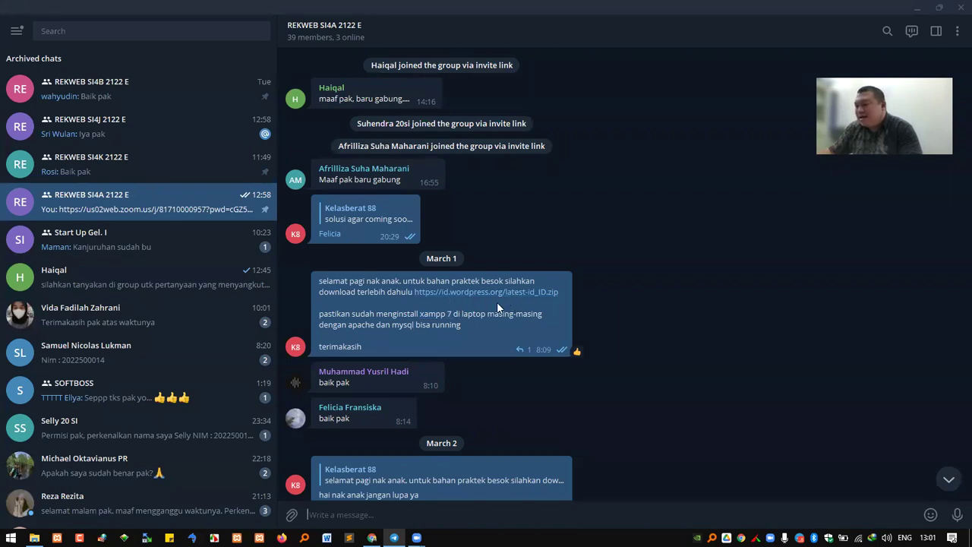
{"action": "left_click_drag", "start_coordinate": [392, 318], "coordinate": [522, 319]}
{"action": "scroll", "coordinate": [464, 302], "scroll_direction": "down", "scroll_amount": 4}
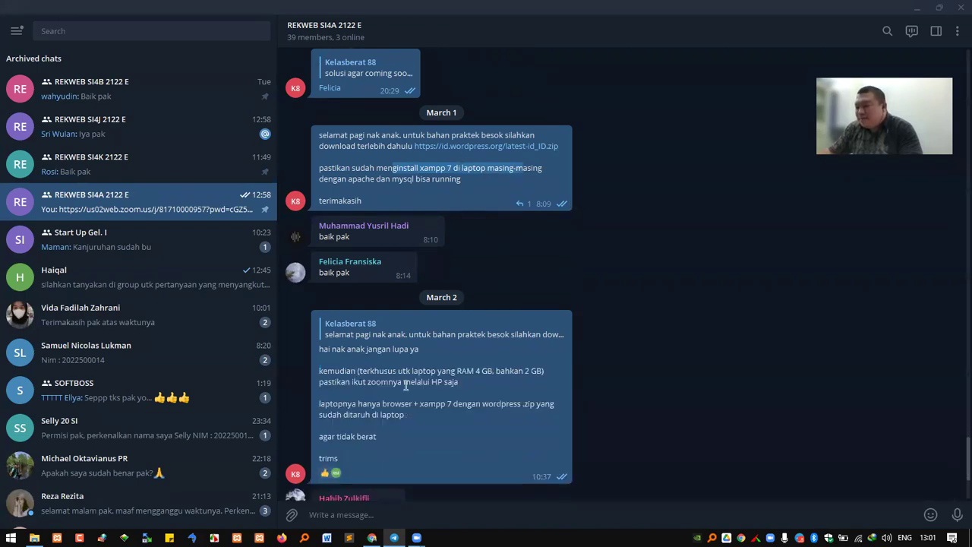
{"action": "left_click", "coordinate": [380, 373]}
{"action": "left_click_drag", "start_coordinate": [349, 371], "coordinate": [544, 373]}
{"action": "left_click_drag", "start_coordinate": [367, 381], "coordinate": [444, 382]}
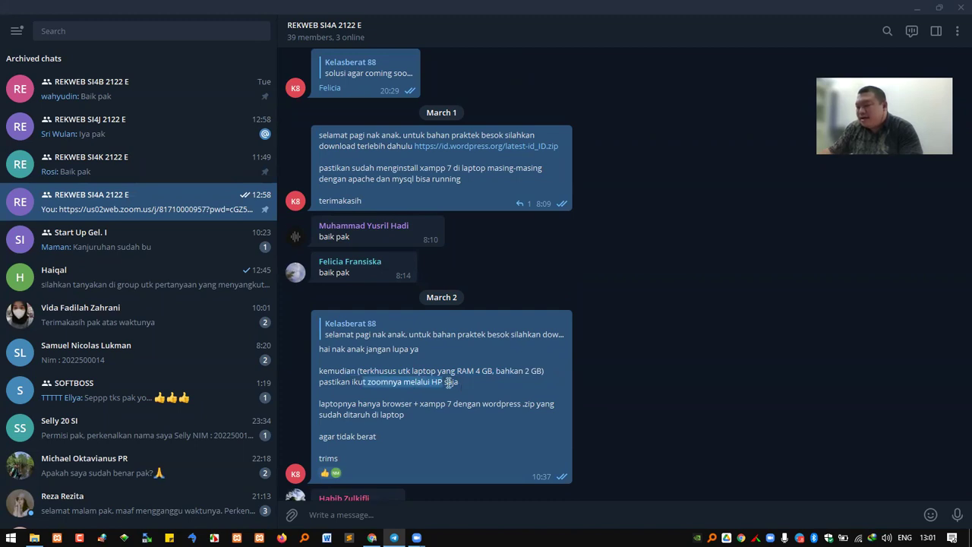
Mark the March 2 phrases about joining Zoom by phone and needing browser, xampp 7 and WordPress
{"action": "left_click", "coordinate": [344, 404]}
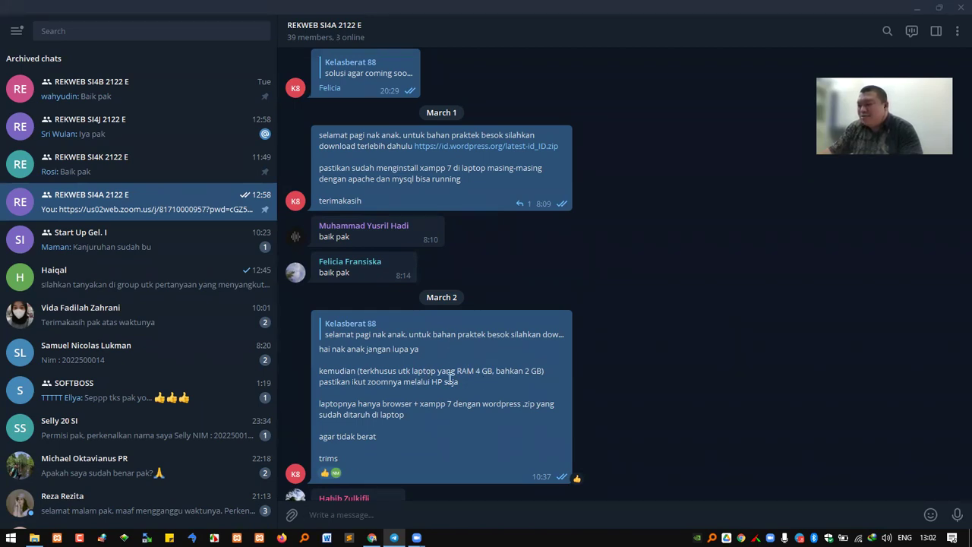
{"action": "left_click_drag", "start_coordinate": [464, 386], "coordinate": [357, 380]}
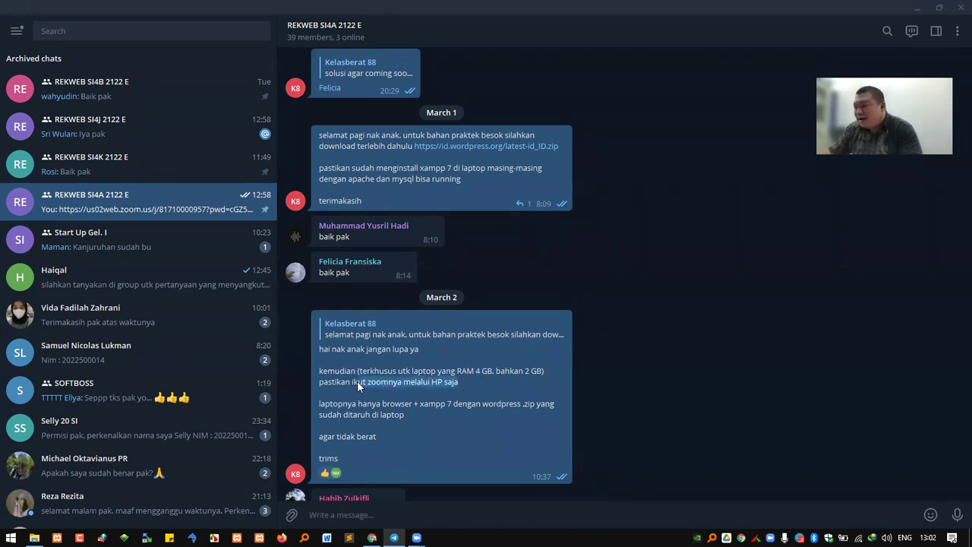
{"action": "scroll", "coordinate": [449, 350], "scroll_direction": "down", "scroll_amount": 1}
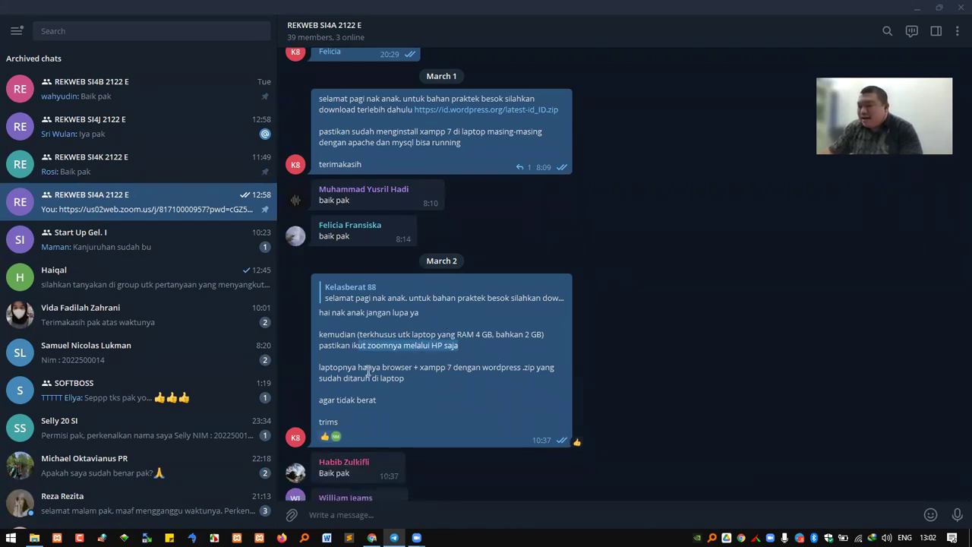
{"action": "left_click_drag", "start_coordinate": [383, 369], "coordinate": [522, 368]}
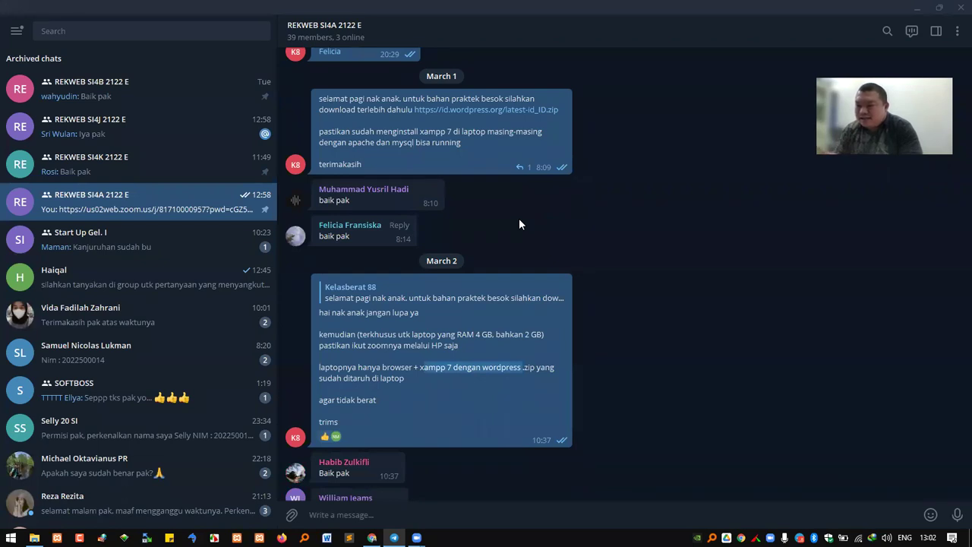
Scroll down to the latest Zoom link message, then bring the RPS Rekweb PDF forward
{"action": "scroll", "coordinate": [519, 324], "scroll_direction": "down", "scroll_amount": 4}
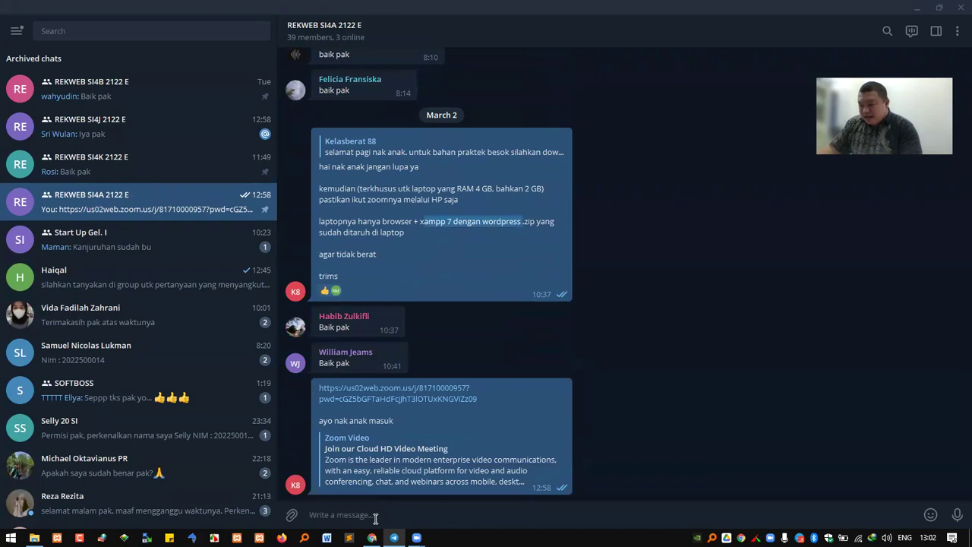
{"action": "mouse_move", "coordinate": [371, 537]}
{"action": "left_click", "coordinate": [401, 465]}
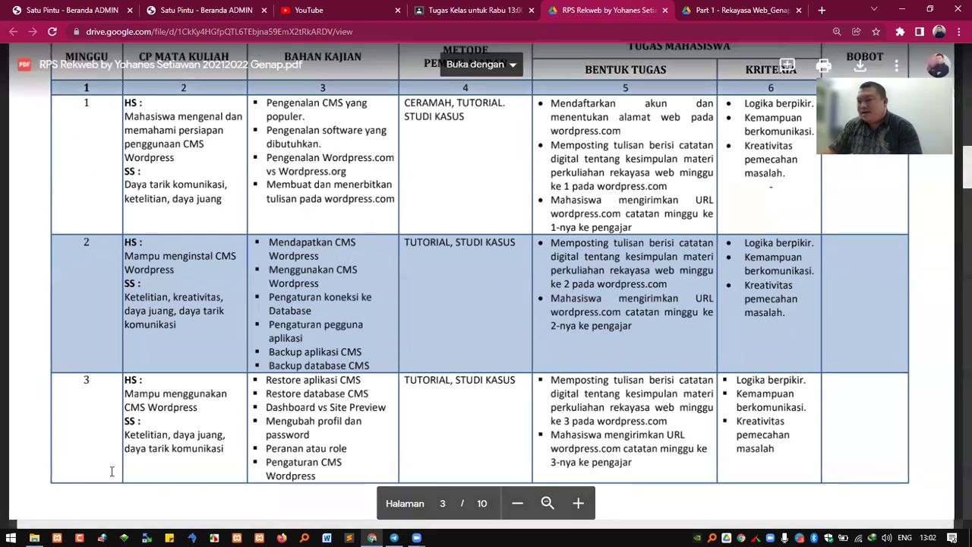
Check the empty REKWEB\2 folder in File Explorer, then return to the RPS Rekweb PDF
{"action": "left_click", "coordinate": [34, 537]}
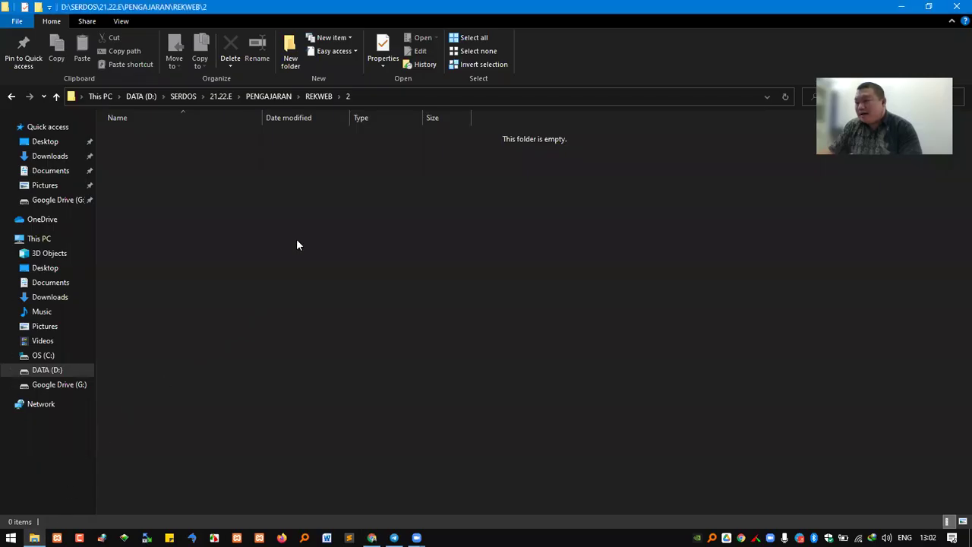
{"action": "left_click", "coordinate": [367, 97]}
{"action": "left_click", "coordinate": [257, 149]}
{"action": "left_click", "coordinate": [317, 97]}
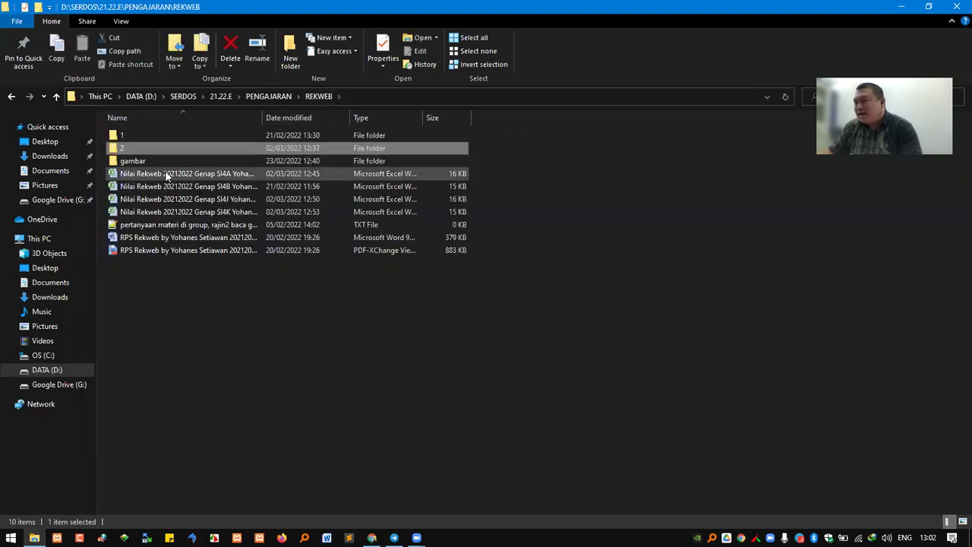
{"action": "double_click", "coordinate": [132, 148]}
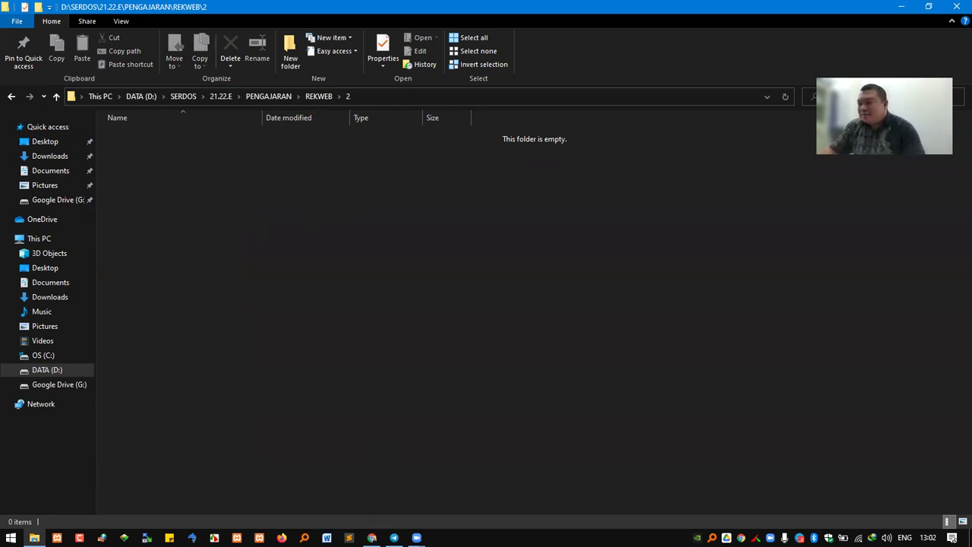
{"action": "mouse_move", "coordinate": [371, 538]}
{"action": "left_click", "coordinate": [372, 479]}
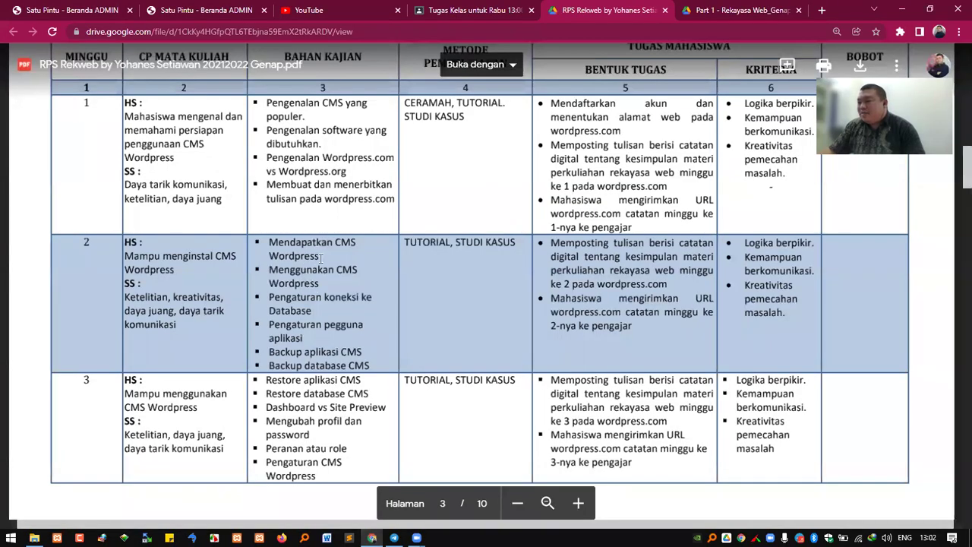
Load wordpress.org in a new tab and switch to its Bahasa Indonesia site, id.wordpress.org
{"action": "left_click", "coordinate": [820, 12]}
{"action": "type", "text": "wordpress."}
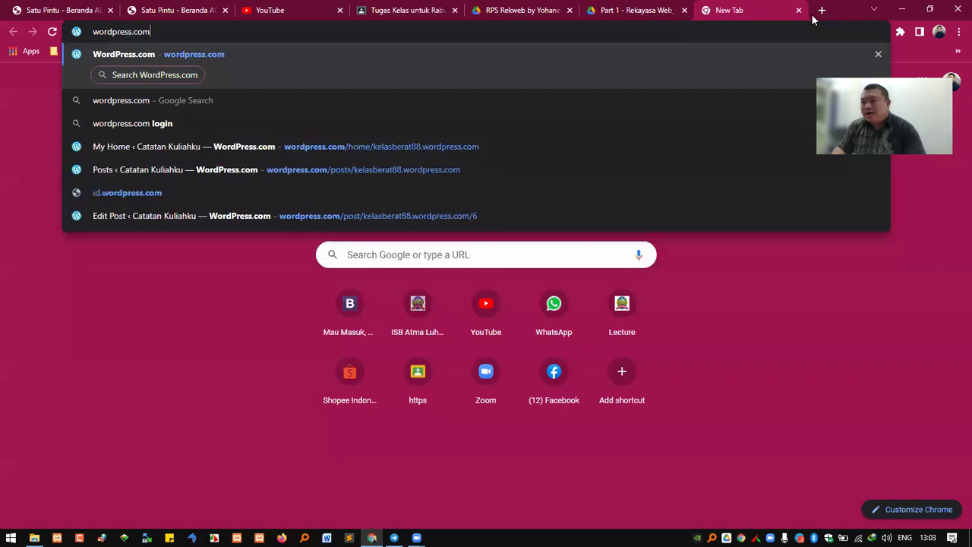
{"action": "type", "text": "org"}
{"action": "key", "text": "Return"}
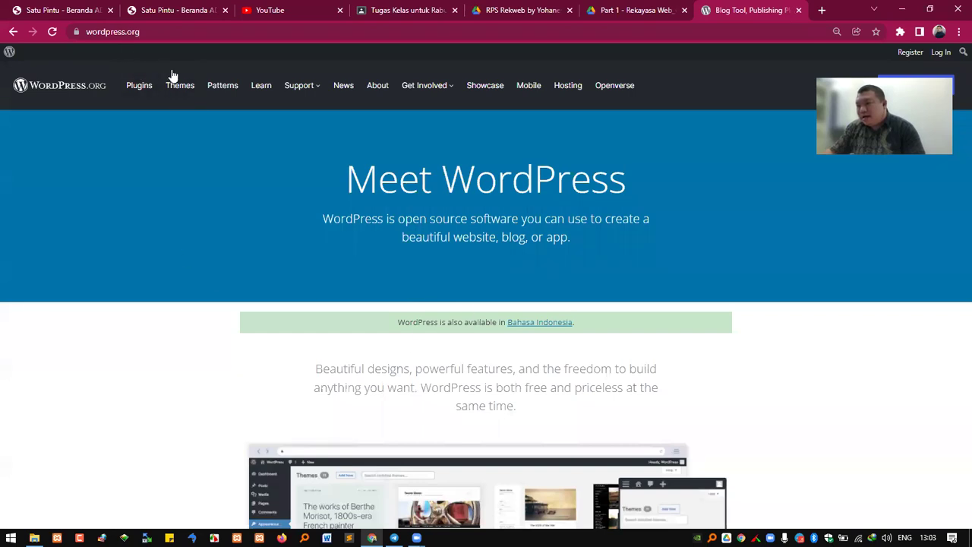
{"action": "left_click", "coordinate": [530, 323]}
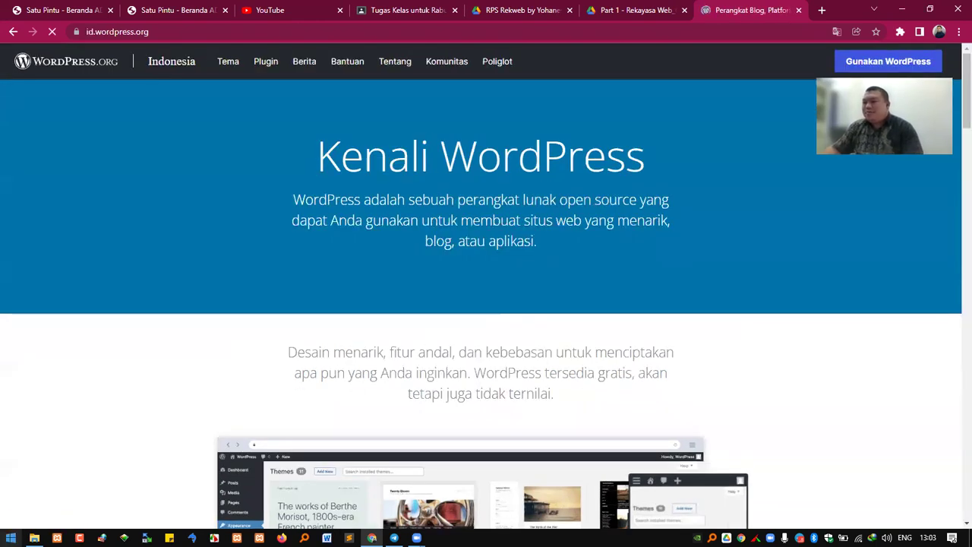
Search 'magni' and launch Windows Magnifier
{"action": "left_click", "coordinate": [11, 538]}
{"action": "type", "text": "magni"}
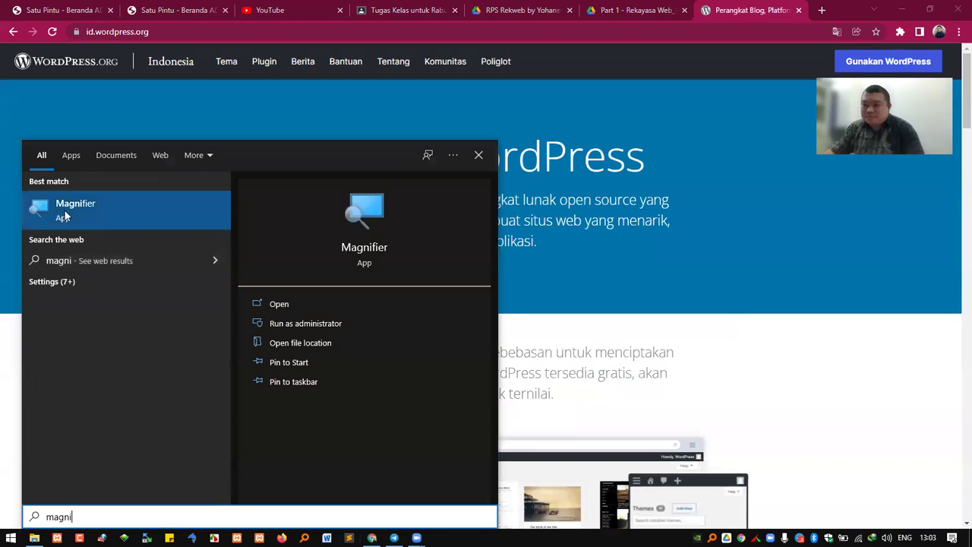
{"action": "left_click", "coordinate": [62, 213]}
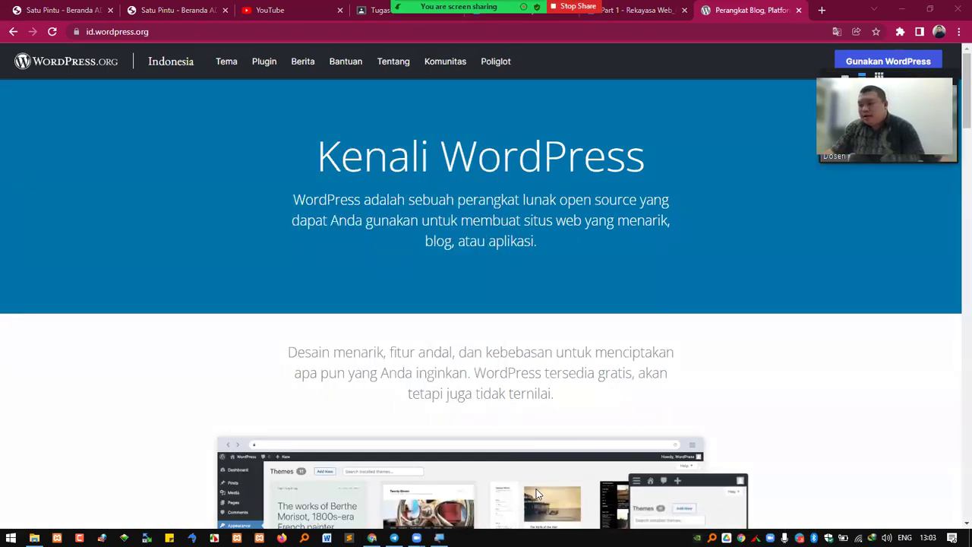
{"action": "left_click", "coordinate": [439, 538]}
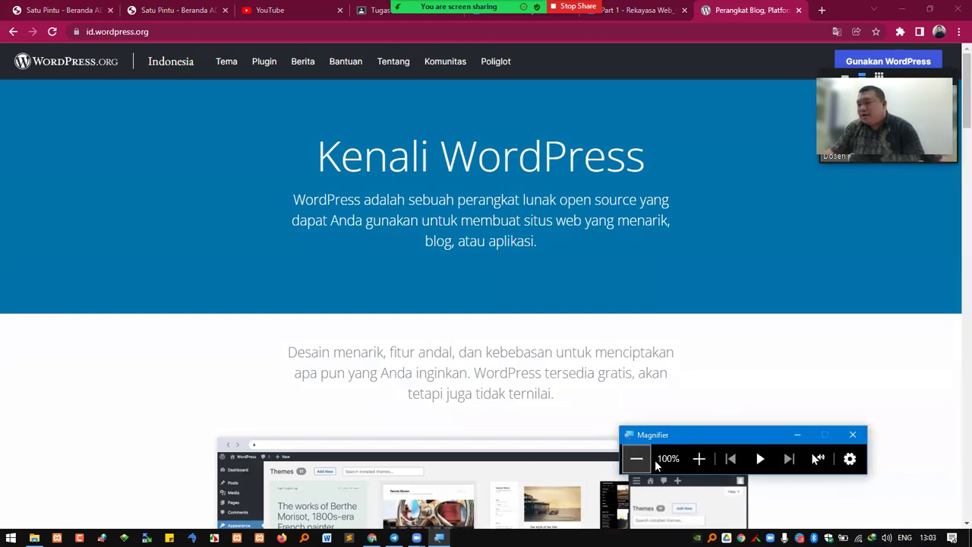
Zoom the screen to 200% over the WordPress page, then back to 100%
{"action": "left_click", "coordinate": [699, 459]}
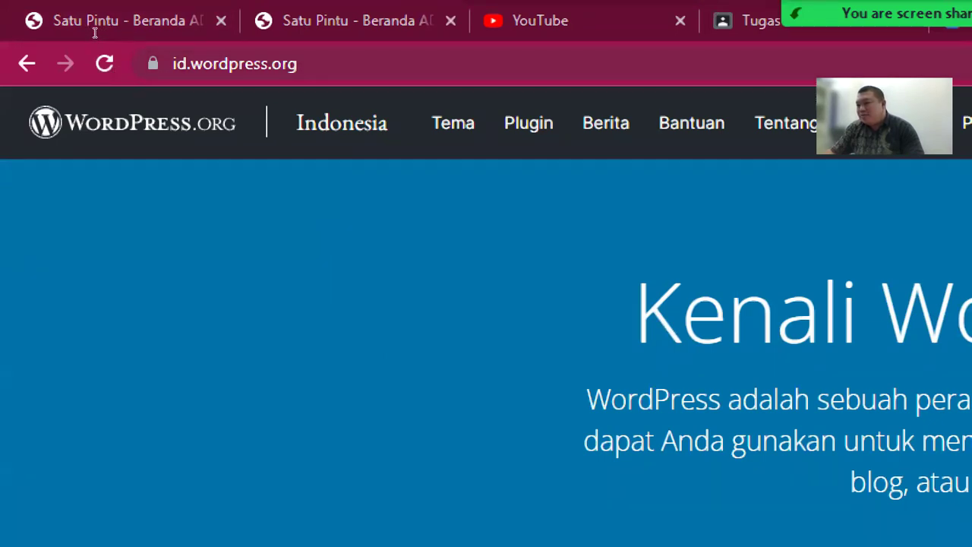
{"action": "left_click", "coordinate": [187, 65]}
{"action": "left_click", "coordinate": [187, 65]}
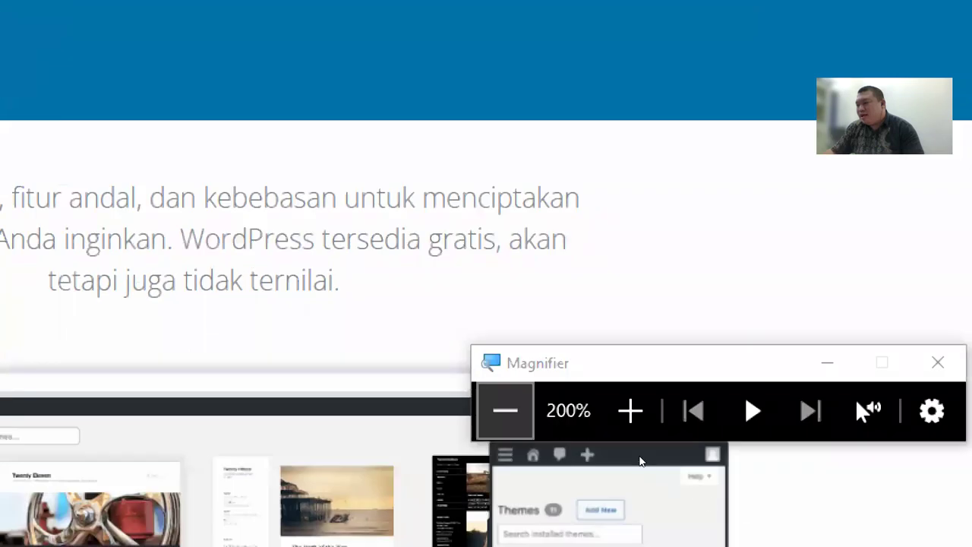
{"action": "left_click", "coordinate": [505, 410]}
Open the WordPress showcase link in a new tab, browse it, and close it
{"action": "scroll", "coordinate": [571, 349], "scroll_direction": "down", "scroll_amount": 8}
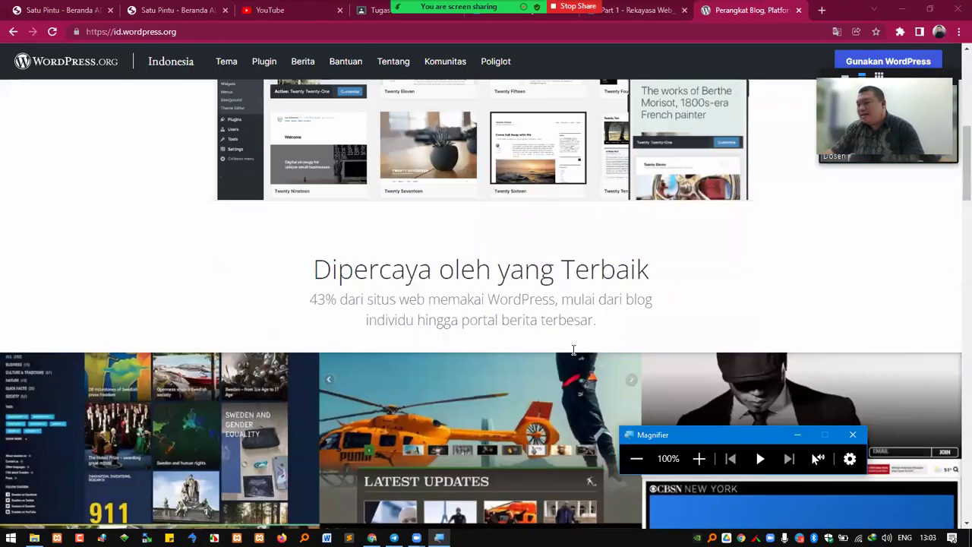
{"action": "scroll", "coordinate": [579, 346], "scroll_direction": "down", "scroll_amount": 2}
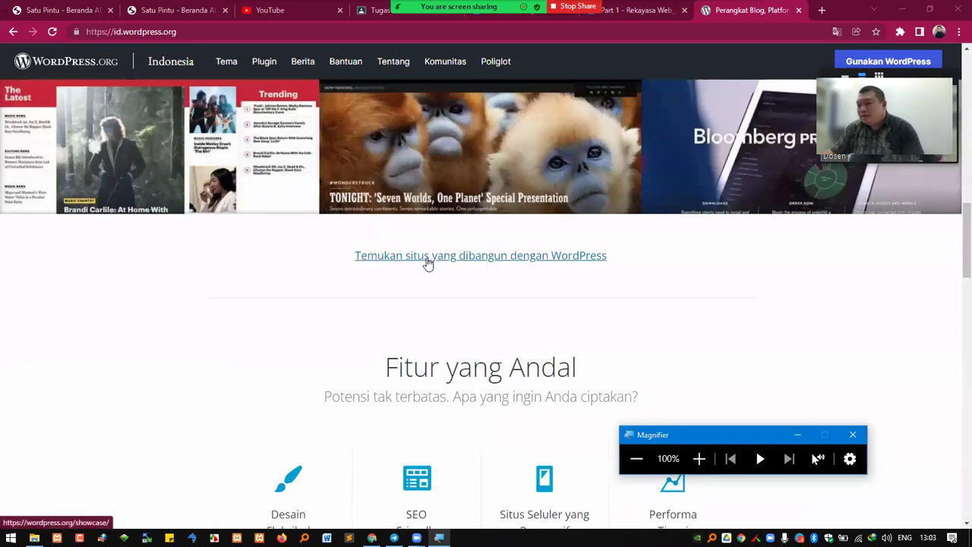
{"action": "right_click", "coordinate": [405, 264]}
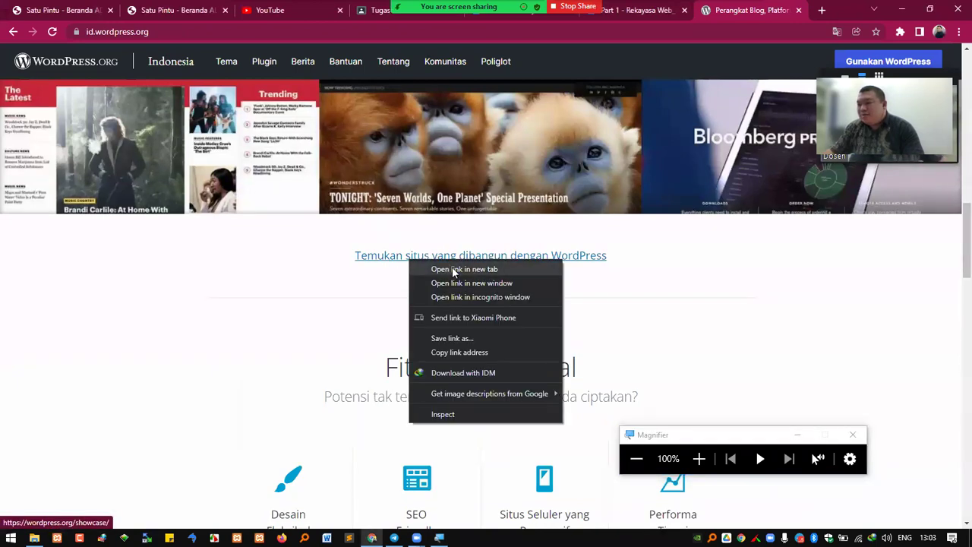
{"action": "left_click", "coordinate": [428, 271]}
{"action": "left_click", "coordinate": [754, 21]}
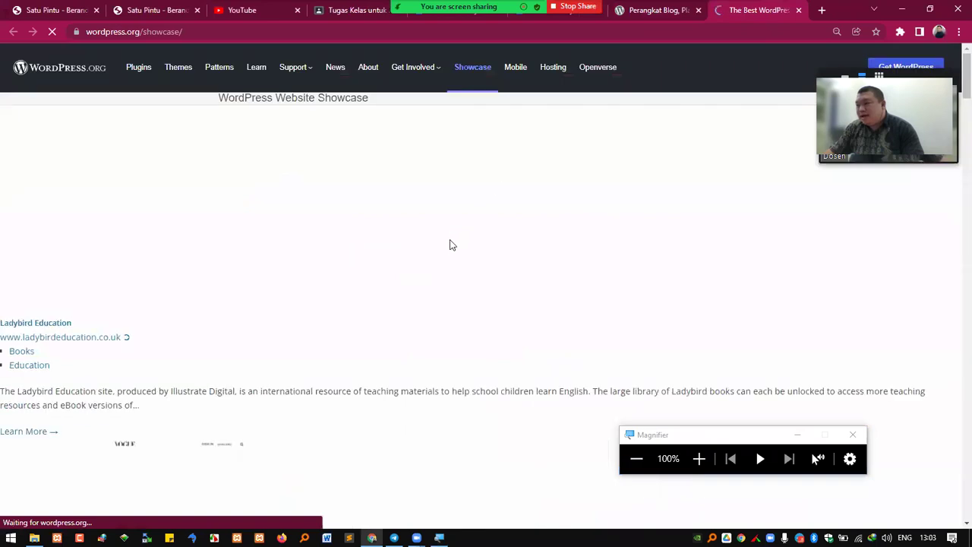
{"action": "scroll", "coordinate": [434, 316], "scroll_direction": "down", "scroll_amount": 3}
{"action": "scroll", "coordinate": [444, 318], "scroll_direction": "down", "scroll_amount": 2}
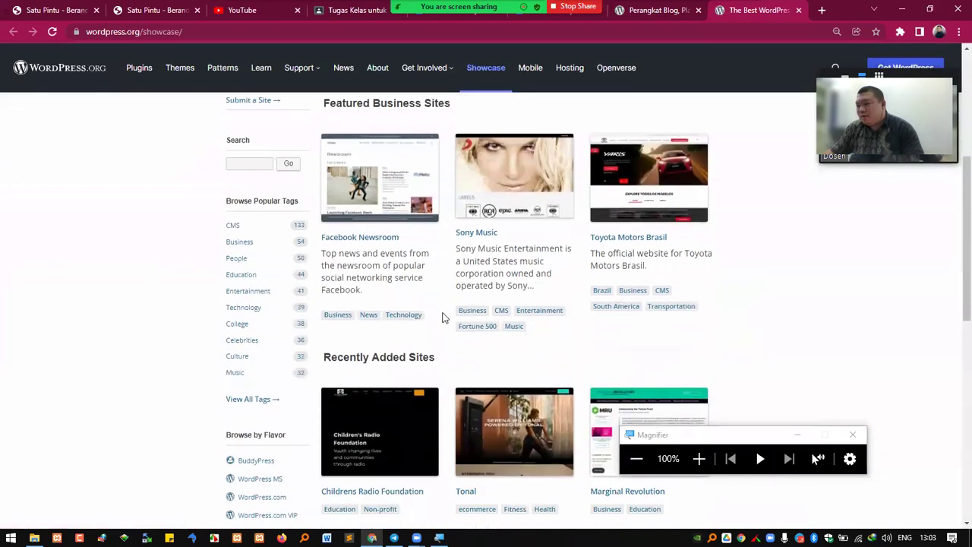
{"action": "scroll", "coordinate": [448, 307], "scroll_direction": "down", "scroll_amount": 1}
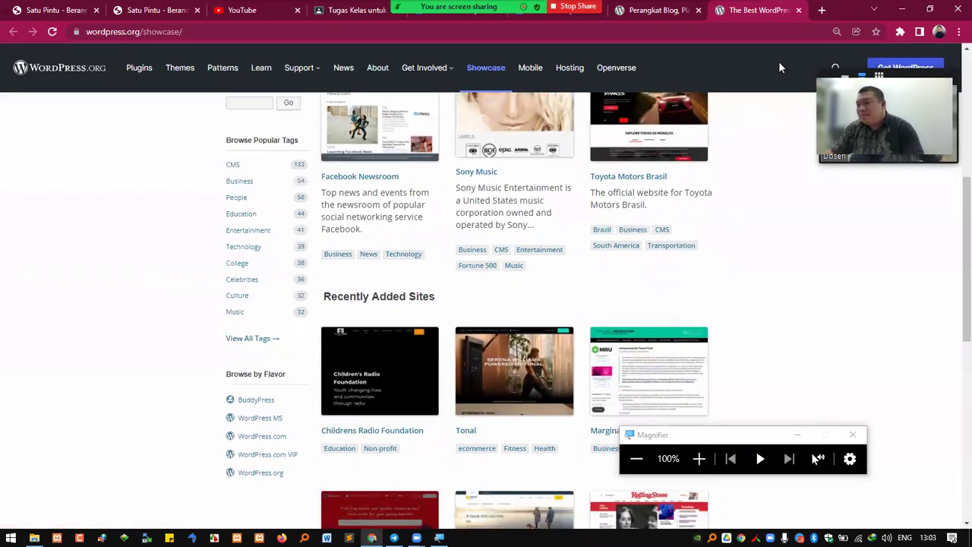
{"action": "left_click", "coordinate": [798, 11]}
Highlight 'Keamanan Terbaik' and 'Situs Seluler yang Responsif' on the Indonesian WordPress page, then clear it
{"action": "scroll", "coordinate": [539, 273], "scroll_direction": "down", "scroll_amount": 3}
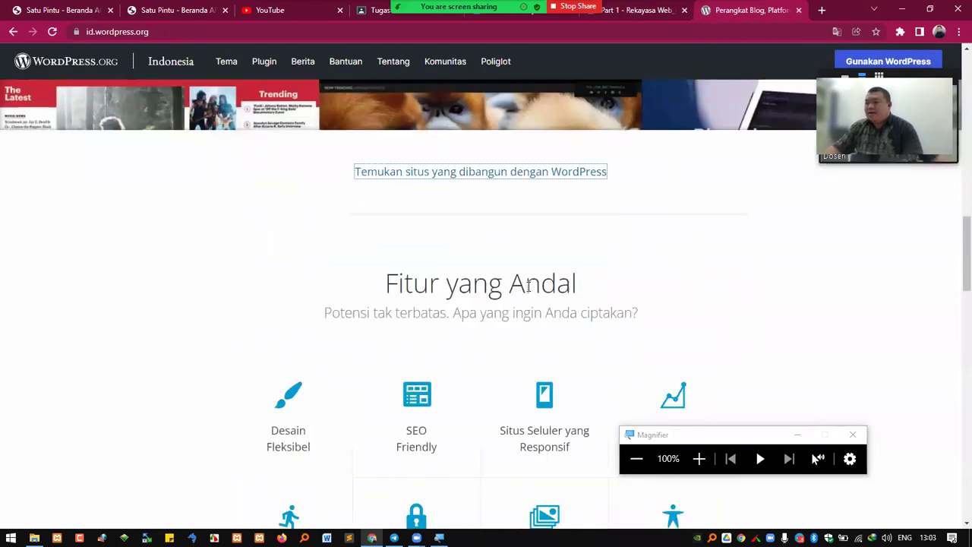
{"action": "scroll", "coordinate": [528, 282], "scroll_direction": "down", "scroll_amount": 1}
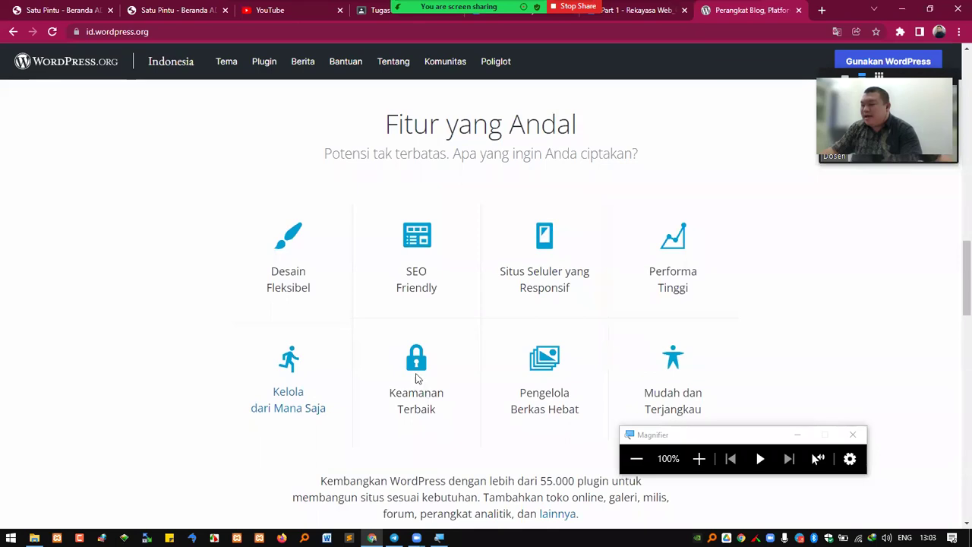
{"action": "left_click_drag", "start_coordinate": [389, 396], "coordinate": [436, 408]}
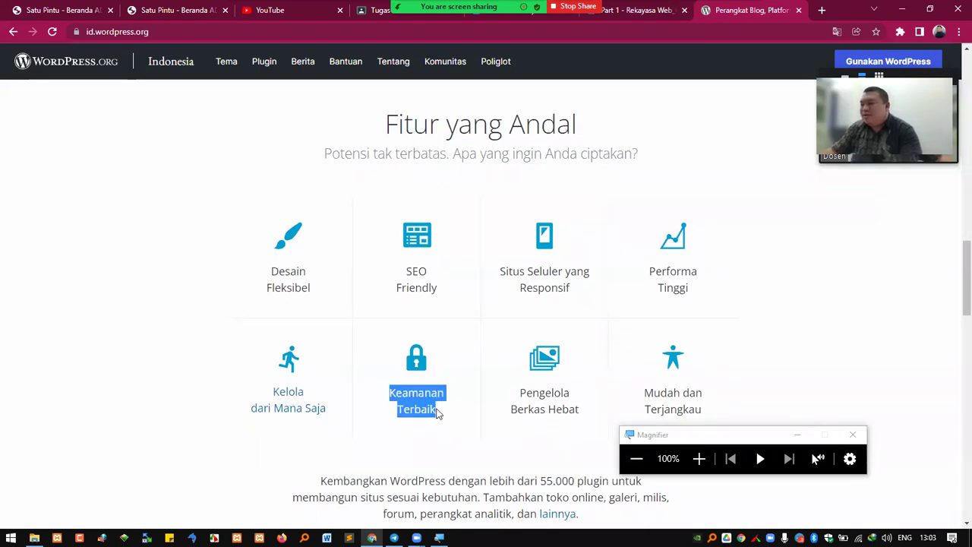
{"action": "scroll", "coordinate": [429, 376], "scroll_direction": "down", "scroll_amount": 1}
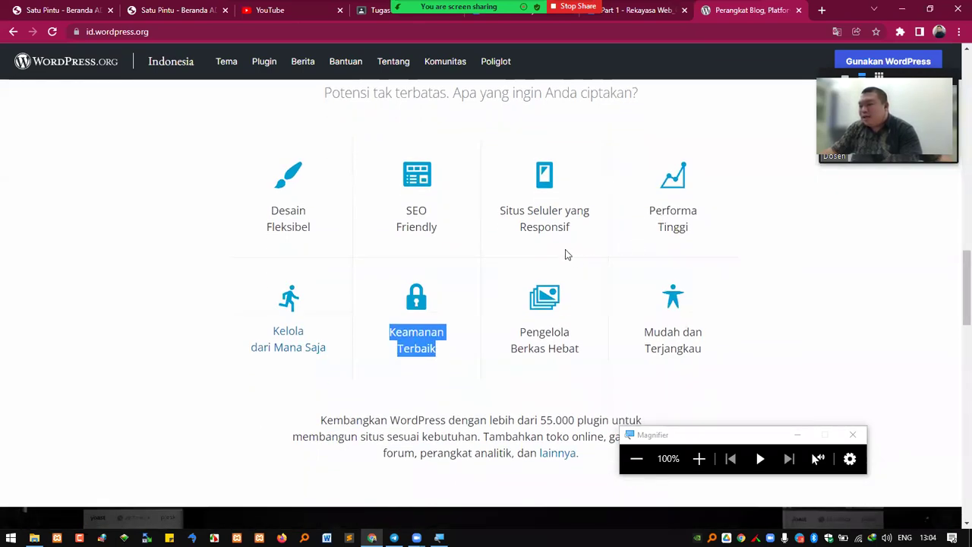
{"action": "left_click_drag", "start_coordinate": [500, 211], "coordinate": [565, 243]}
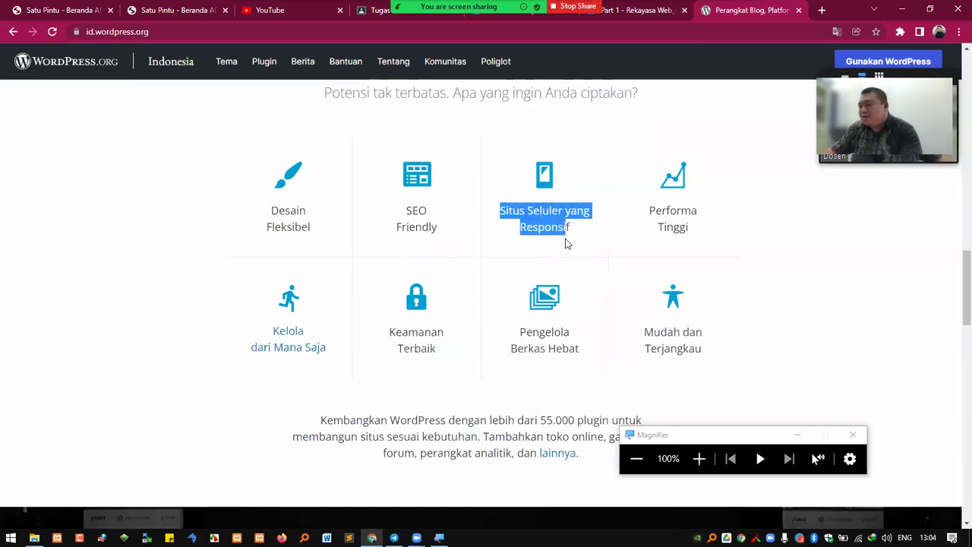
{"action": "left_click", "coordinate": [411, 210]}
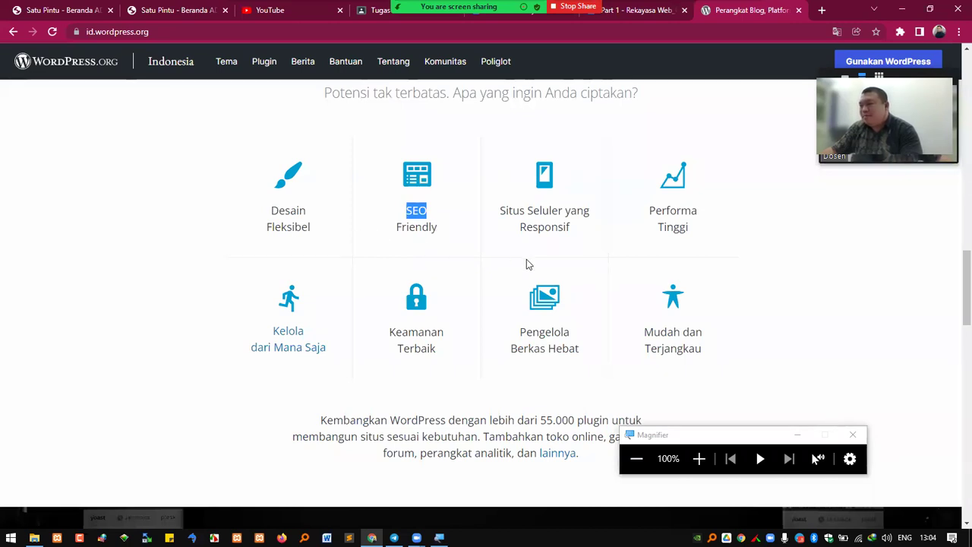
Scroll further down the WordPress page, then return to the RPS Rekweb PDF tab
{"action": "scroll", "coordinate": [531, 270], "scroll_direction": "down", "scroll_amount": 5}
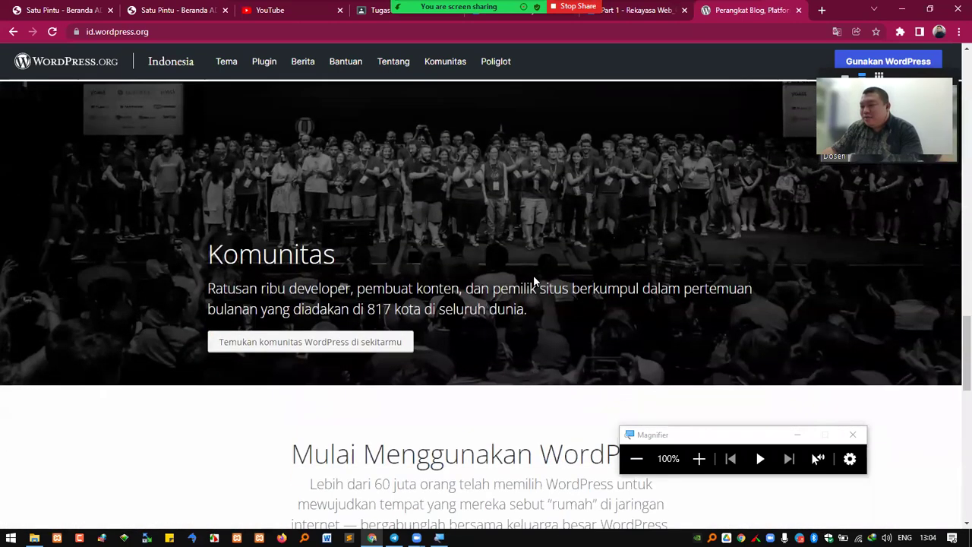
{"action": "scroll", "coordinate": [531, 281], "scroll_direction": "down", "scroll_amount": 1}
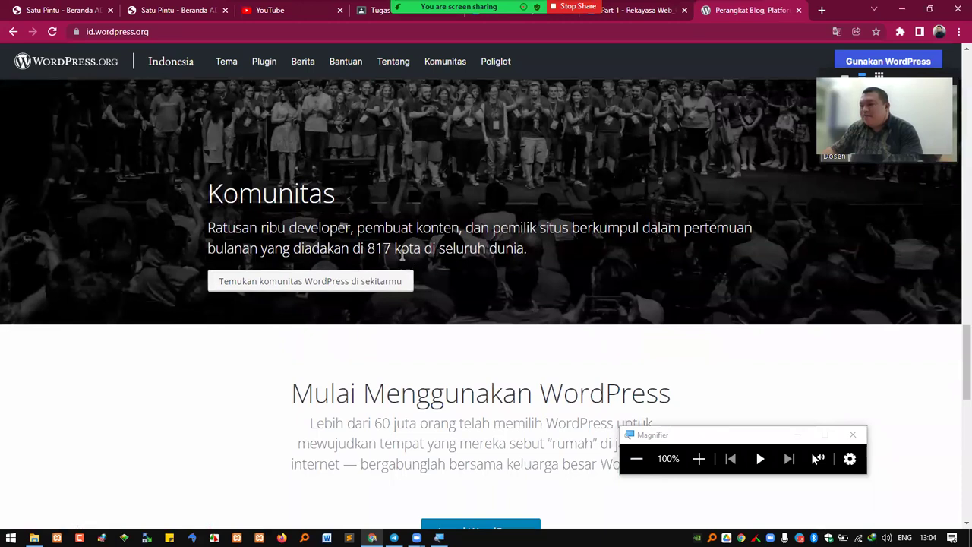
{"action": "scroll", "coordinate": [455, 274], "scroll_direction": "down", "scroll_amount": 3}
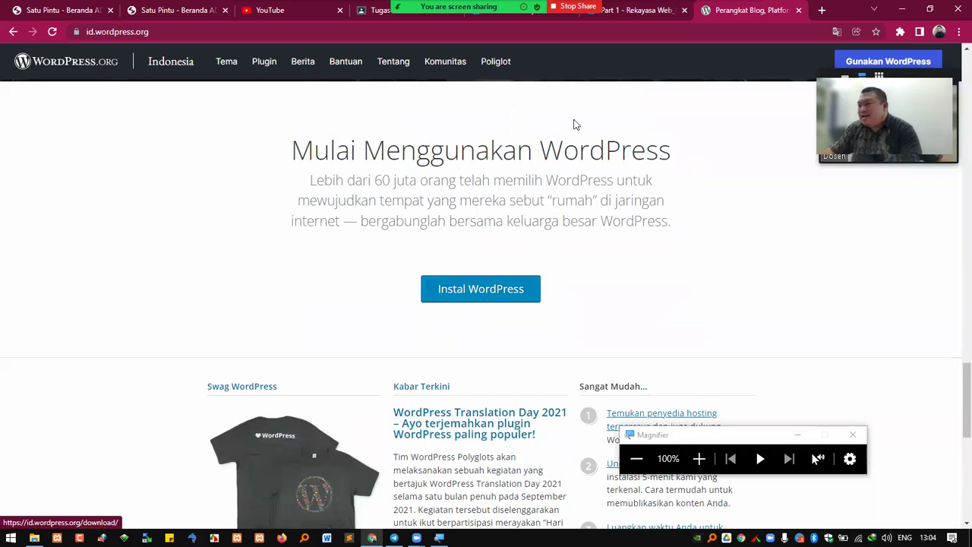
{"action": "left_click", "coordinate": [507, 19]}
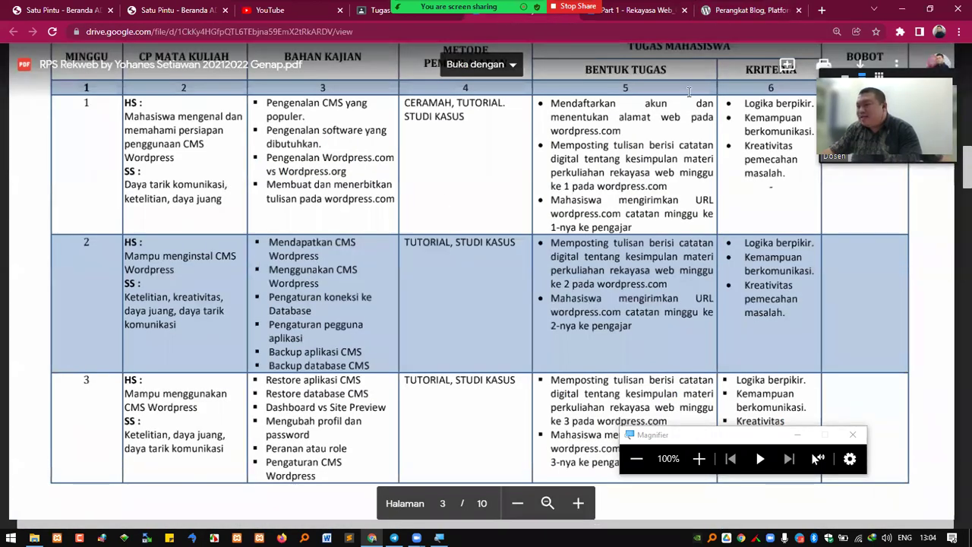
Open the Instal WordPress download page on id.wordpress.org, then bring the Telegram chat forward
{"action": "left_click", "coordinate": [723, 13]}
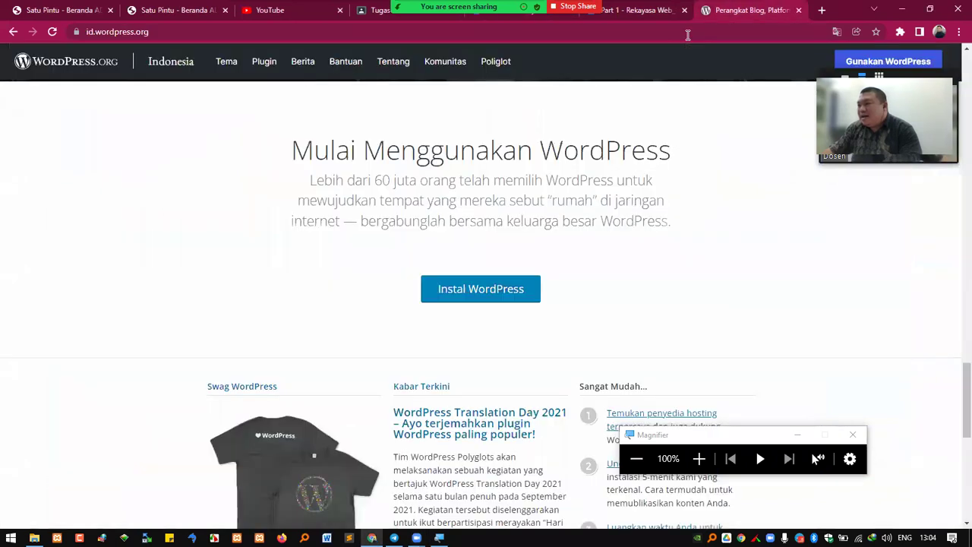
{"action": "left_click", "coordinate": [475, 289]}
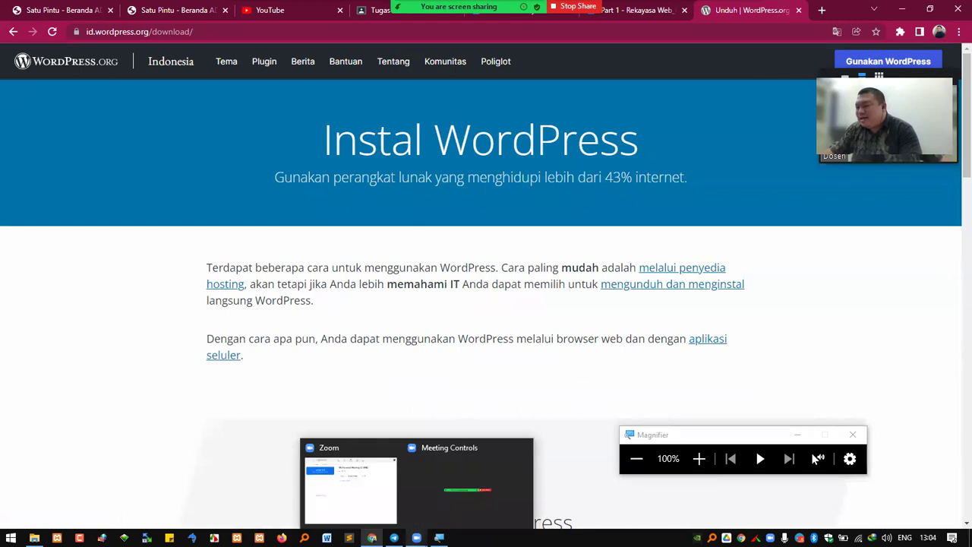
{"action": "left_click", "coordinate": [394, 538]}
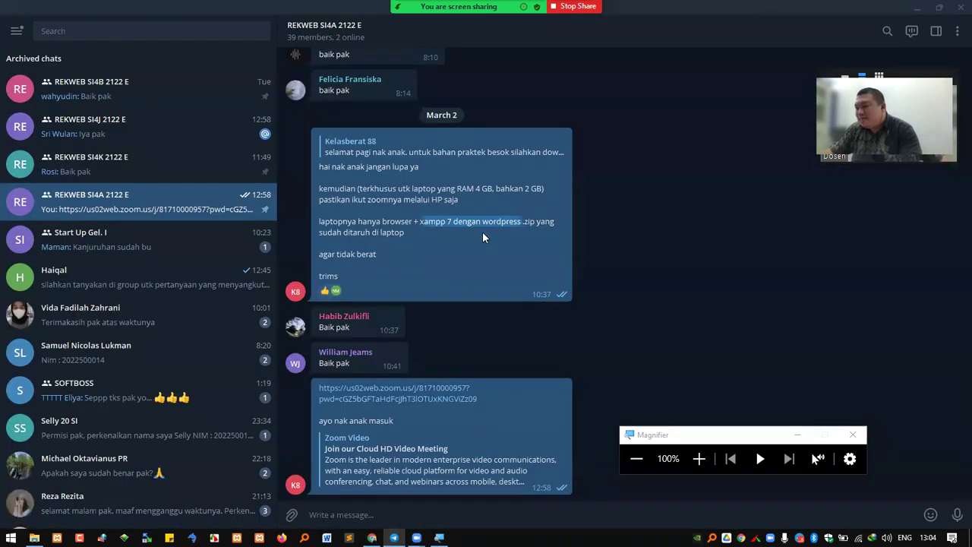
Review the March 1 WordPress download messages, then return to Chrome's Instal WordPress page
{"action": "scroll", "coordinate": [484, 233], "scroll_direction": "up", "scroll_amount": 3}
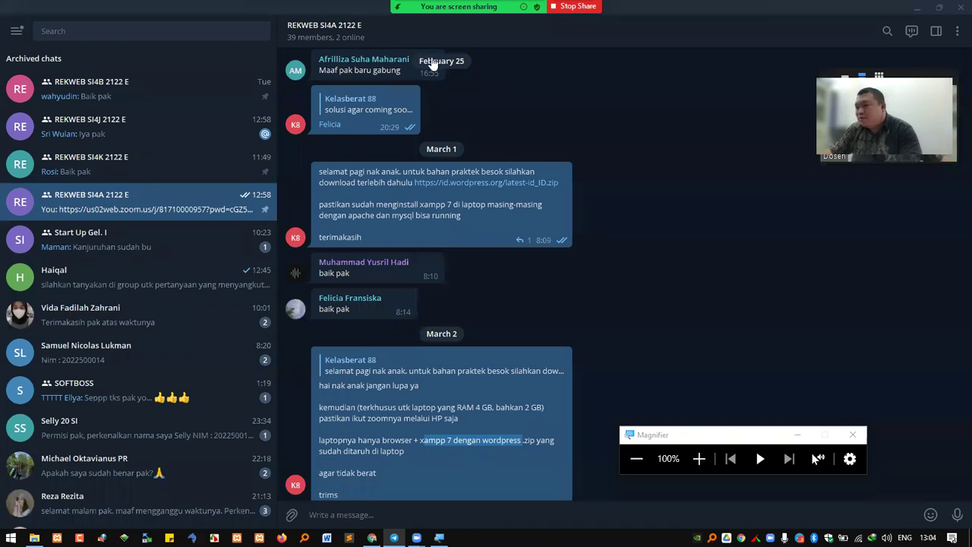
{"action": "key", "text": "alt+u"}
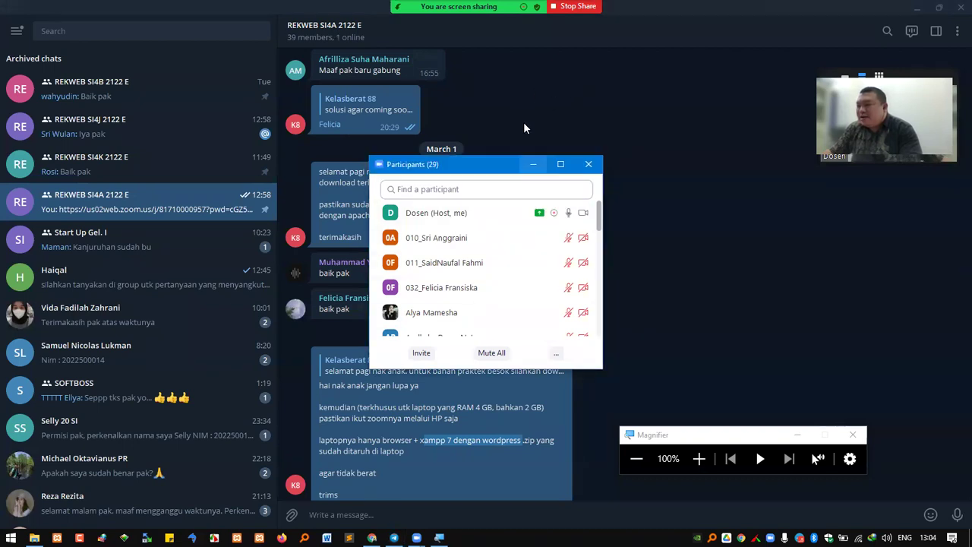
{"action": "key", "text": "alt+u"}
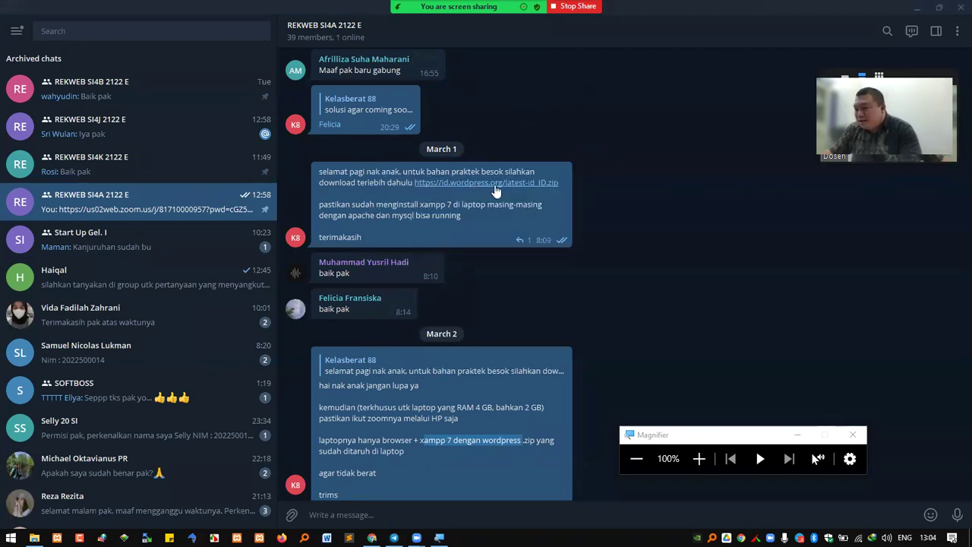
{"action": "left_click", "coordinate": [372, 538]}
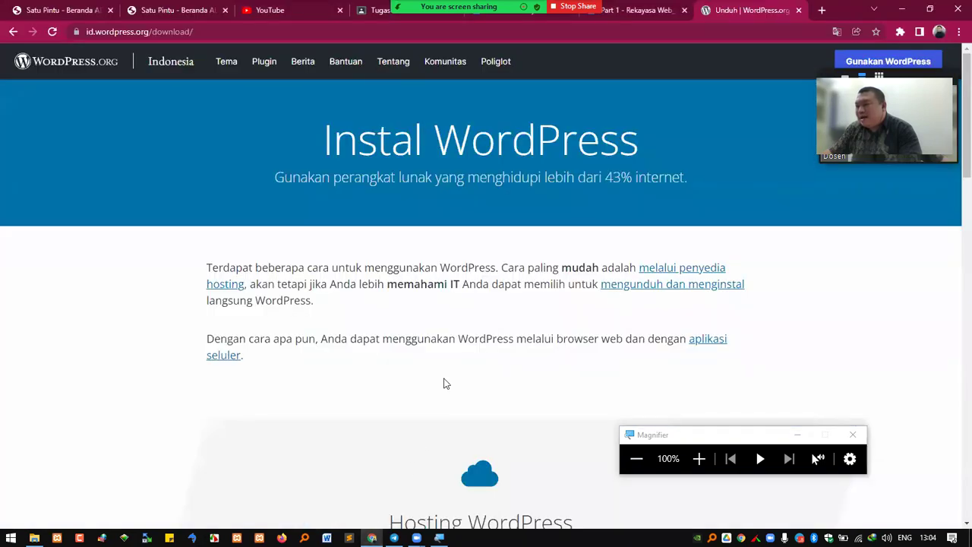
Copy the Unduh WordPress 5.9.1 link address, then return to the REKWEB SI4A group chat
{"action": "scroll", "coordinate": [448, 239], "scroll_direction": "down", "scroll_amount": 6}
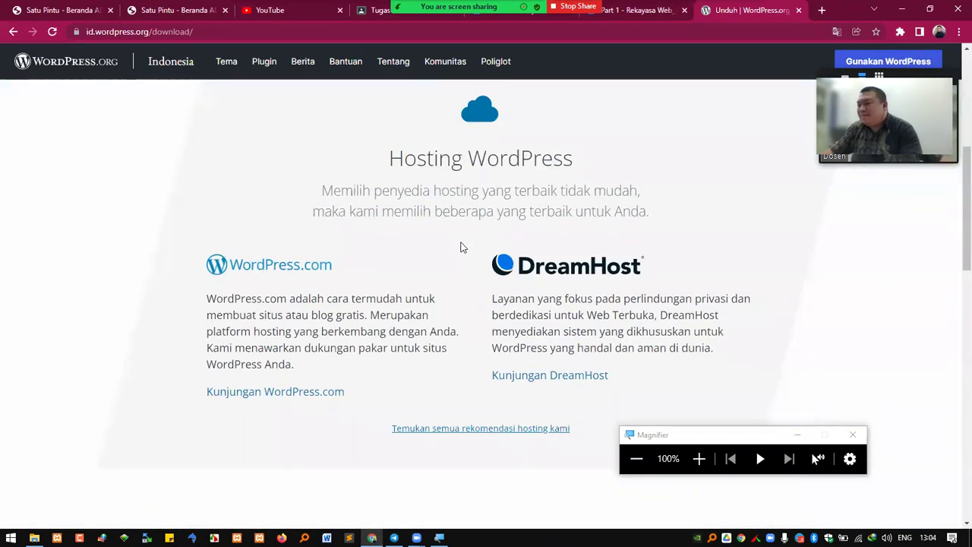
{"action": "scroll", "coordinate": [463, 248], "scroll_direction": "up", "scroll_amount": 6}
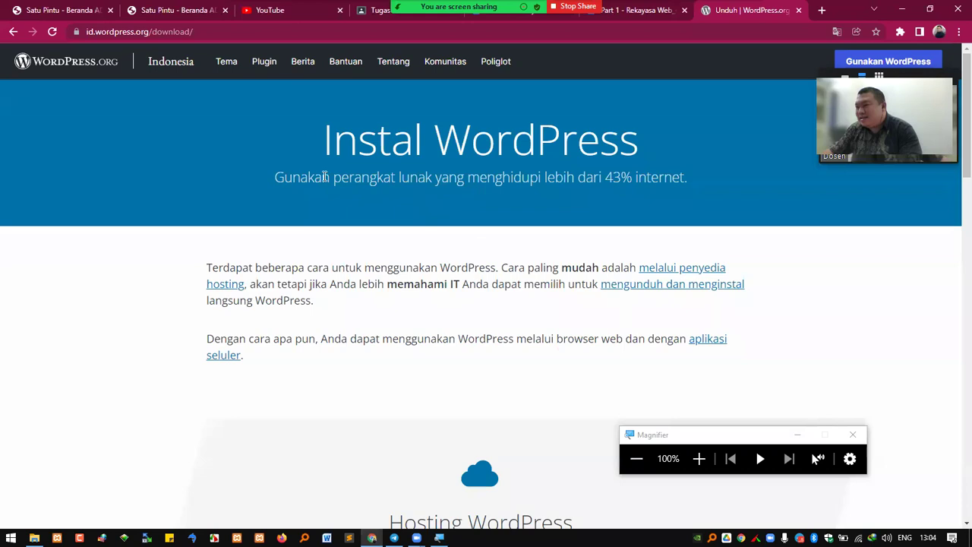
{"action": "scroll", "coordinate": [546, 217], "scroll_direction": "down", "scroll_amount": 8}
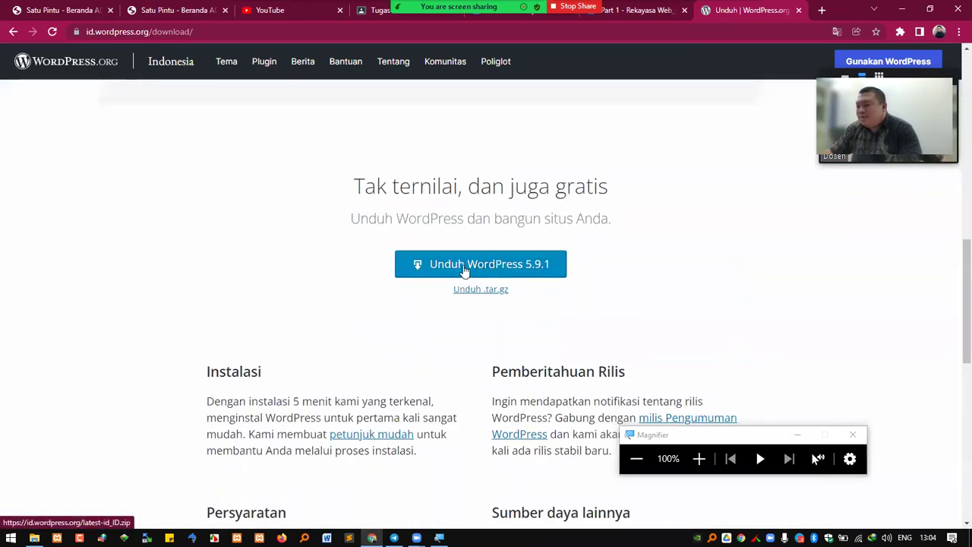
{"action": "right_click", "coordinate": [469, 271]}
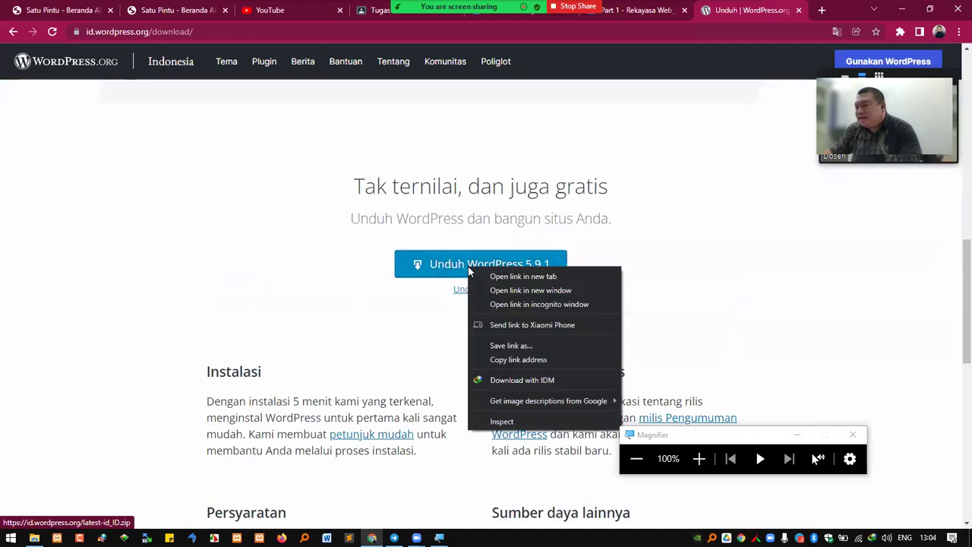
{"action": "left_click", "coordinate": [515, 359]}
{"action": "left_click", "coordinate": [394, 536]}
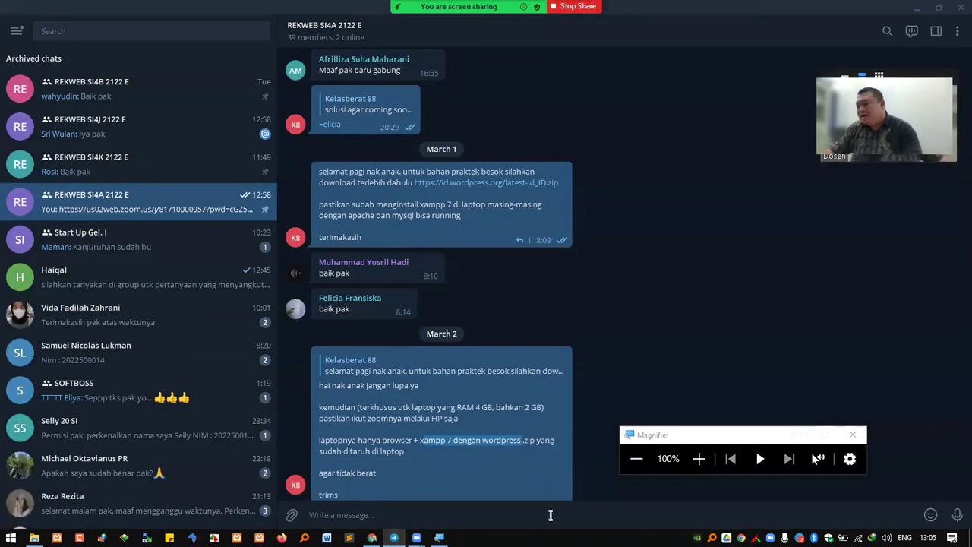
Paste the WordPress zip link into the Telegram message box, then return to Chrome's download page
{"action": "left_click", "coordinate": [568, 509]}
{"action": "key", "text": "ctrl+v"}
{"action": "left_click", "coordinate": [699, 458]}
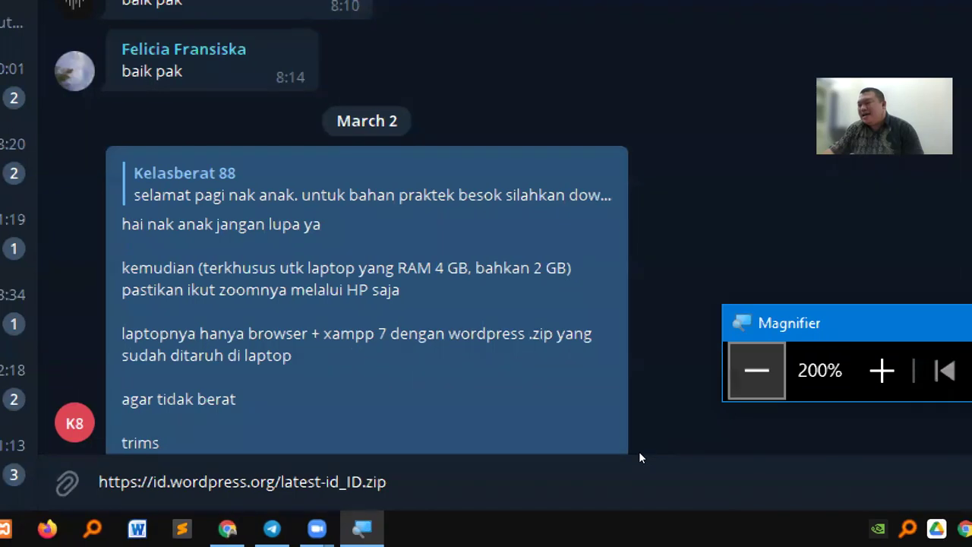
{"action": "left_click", "coordinate": [636, 458]}
{"action": "left_click", "coordinate": [415, 481]}
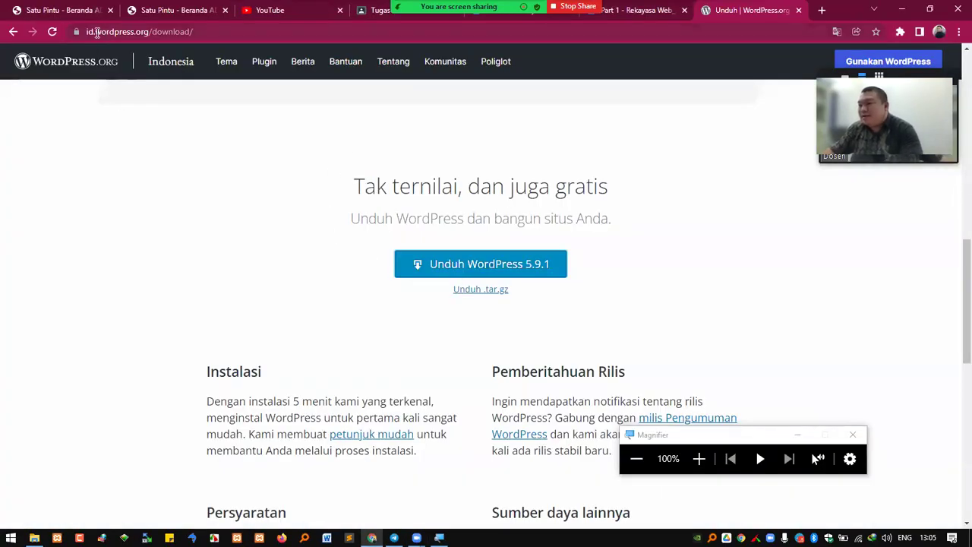
Download wordpress-5.9.1-id_ID.zip with IDM, saving it to the REKWEB\2 folder path copied from Explorer
{"action": "left_click", "coordinate": [476, 264]}
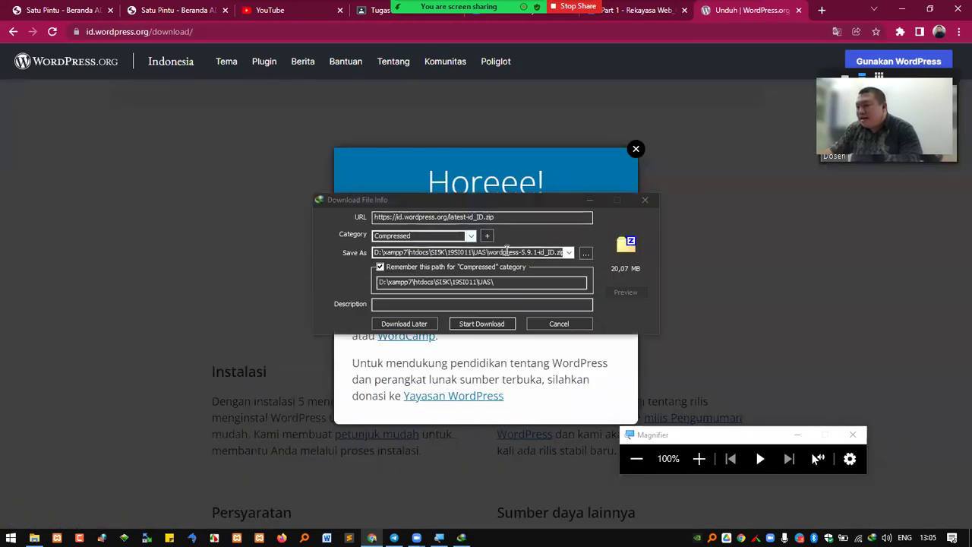
{"action": "left_click", "coordinate": [34, 538]}
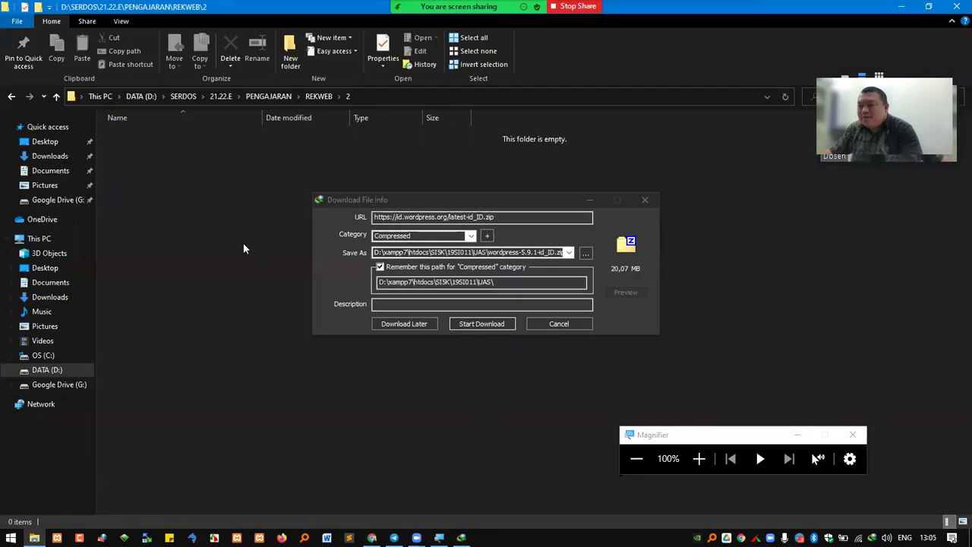
{"action": "left_click", "coordinate": [391, 92]}
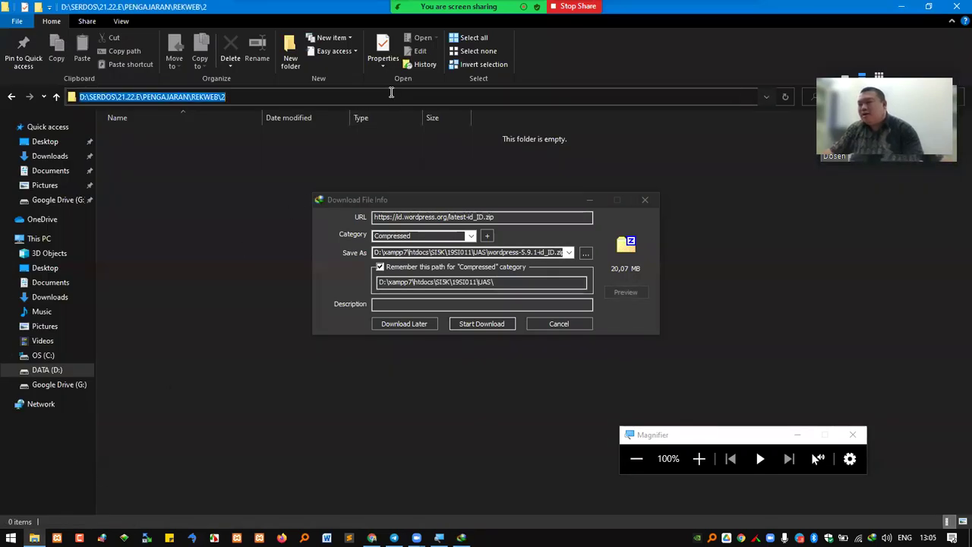
{"action": "left_click", "coordinate": [586, 252]}
{"action": "key", "text": "ctrl+v"}
{"action": "left_click", "coordinate": [696, 479]}
{"action": "left_click", "coordinate": [697, 479]}
{"action": "left_click", "coordinate": [483, 325]}
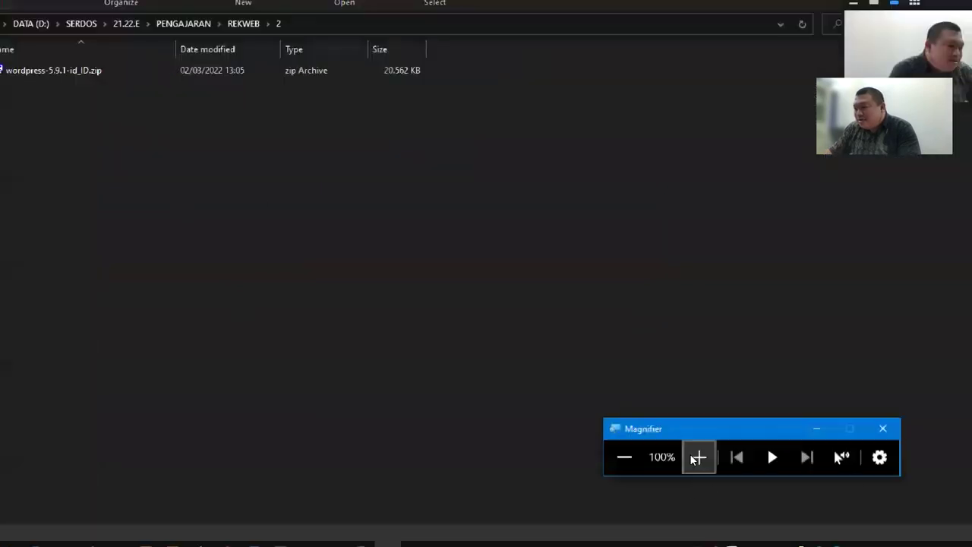
Zoom in on the downloaded zip in REKWEB\2, reset to 100%, and bring back the RPS course plan PDF
{"action": "left_click", "coordinate": [698, 458]}
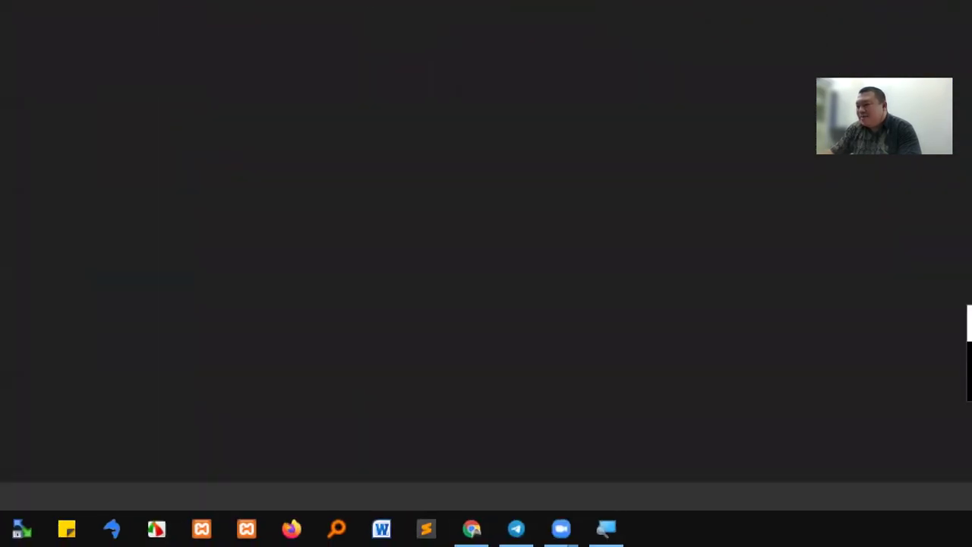
{"action": "left_click", "coordinate": [606, 527]}
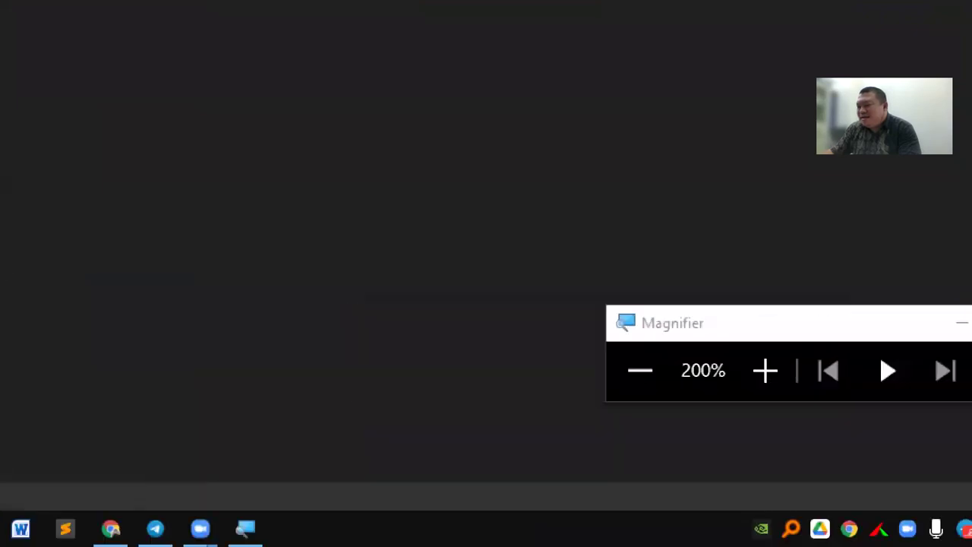
{"action": "mouse_move", "coordinate": [427, 528]}
{"action": "left_click", "coordinate": [425, 433]}
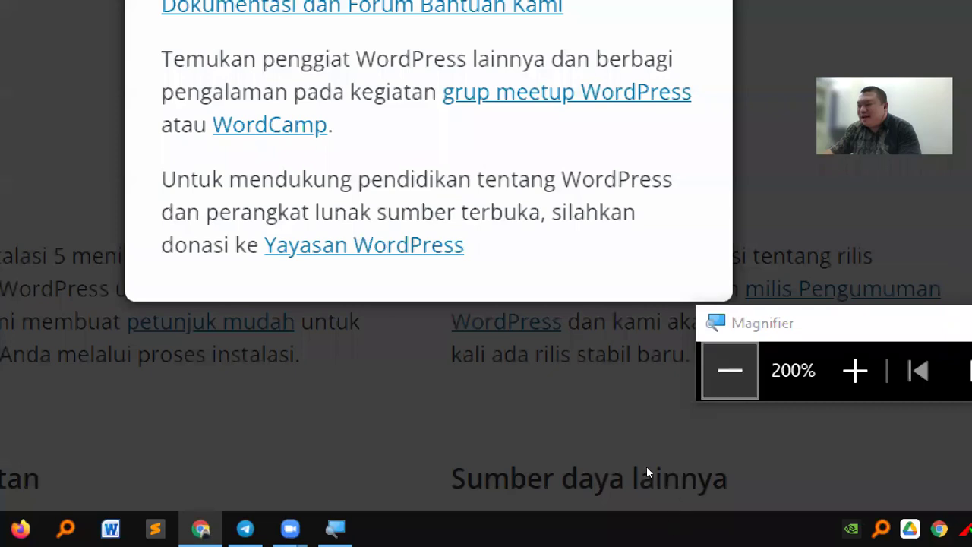
{"action": "left_click", "coordinate": [730, 370]}
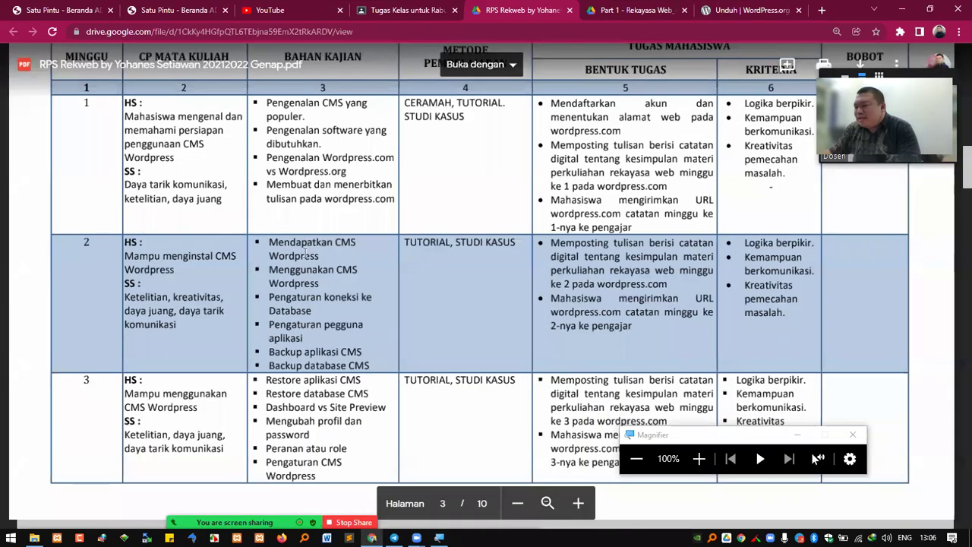
{"action": "left_click", "coordinate": [34, 537]}
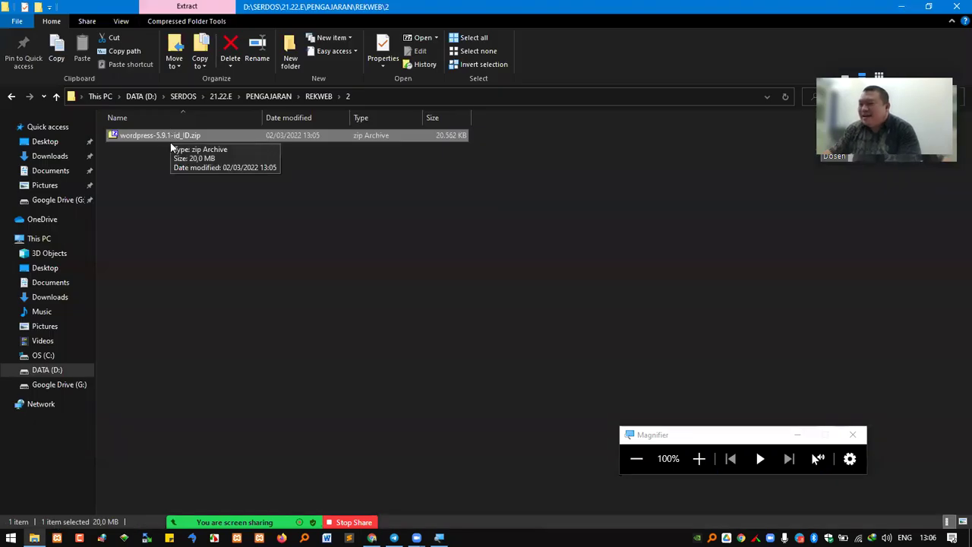
{"action": "left_click", "coordinate": [372, 538]}
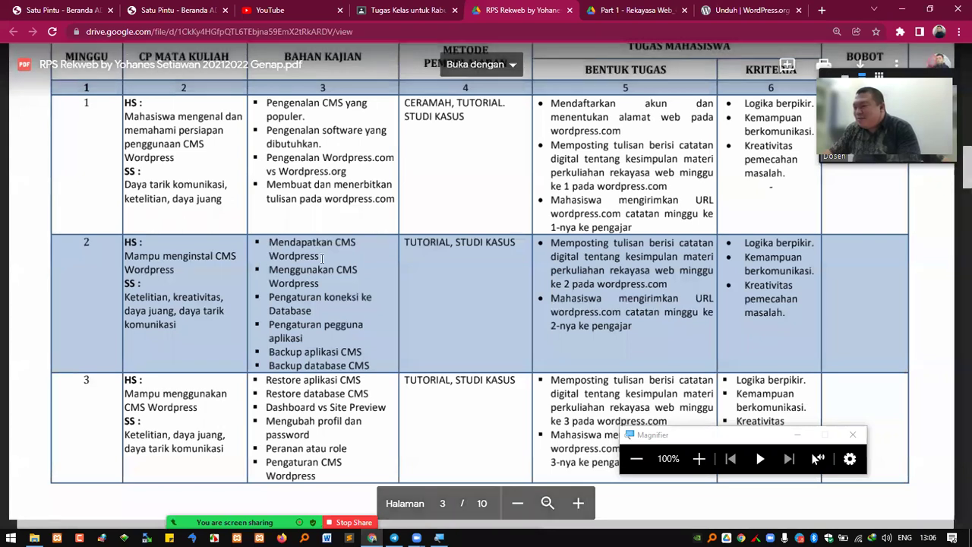
Highlight the week-2 topics 'Mendapatkan CMS Wordpress' and 'Menggunakan CMS Wordpress' in the course plan PDF
{"action": "left_click", "coordinate": [757, 8]}
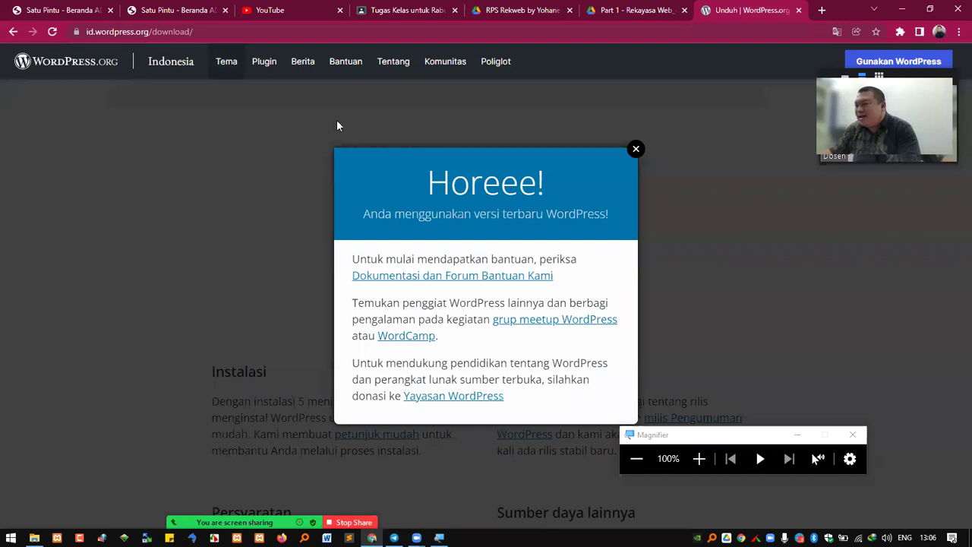
{"action": "left_click", "coordinate": [506, 9]}
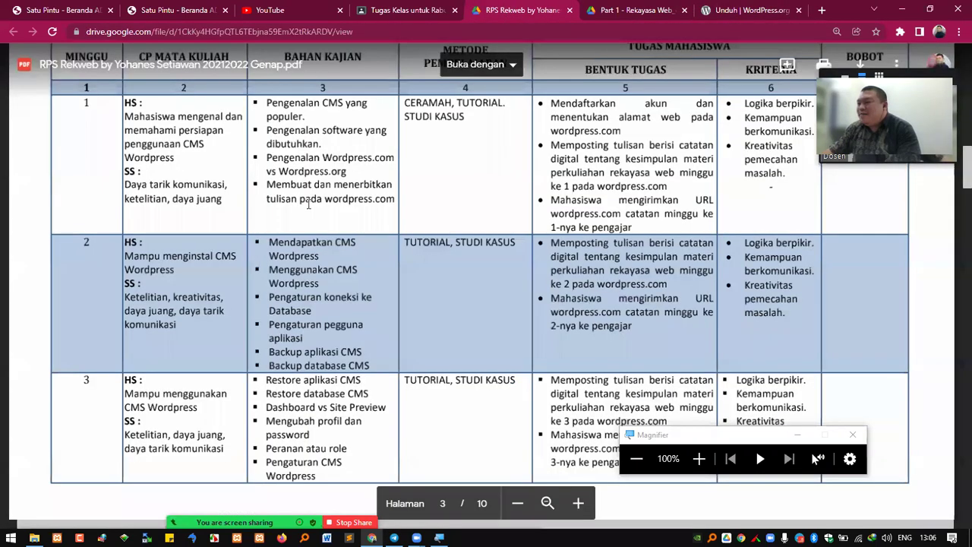
{"action": "left_click_drag", "start_coordinate": [271, 240], "coordinate": [327, 257]}
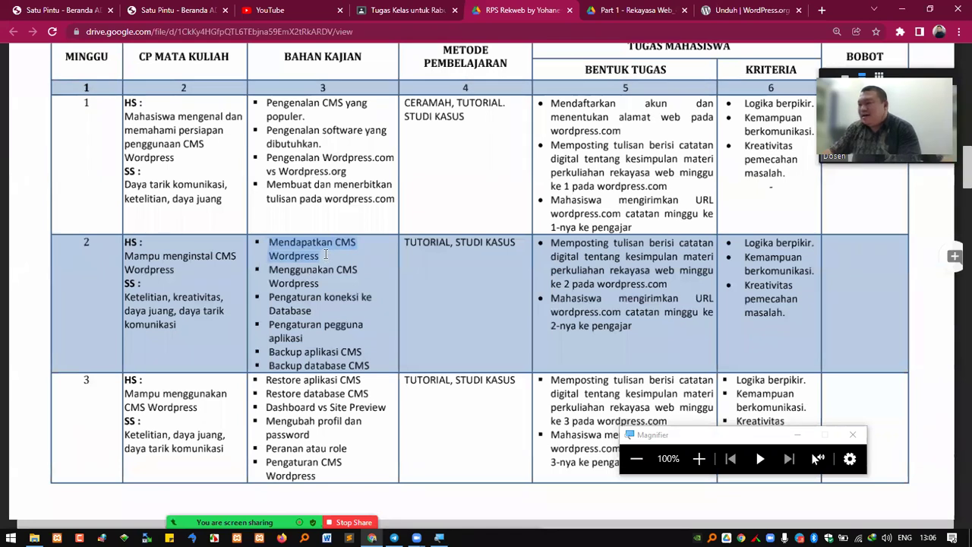
{"action": "left_click_drag", "start_coordinate": [271, 271], "coordinate": [317, 283]}
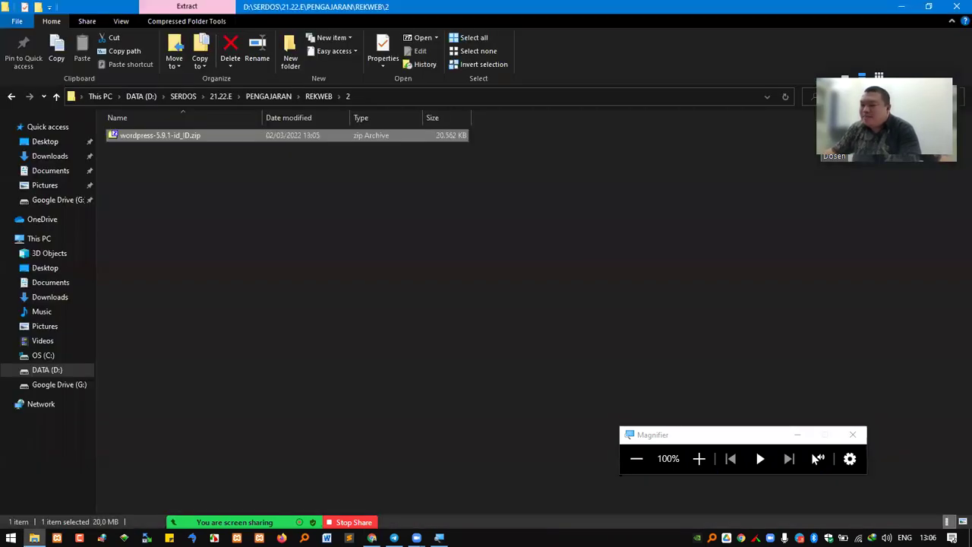
{"action": "left_click", "coordinate": [35, 538]}
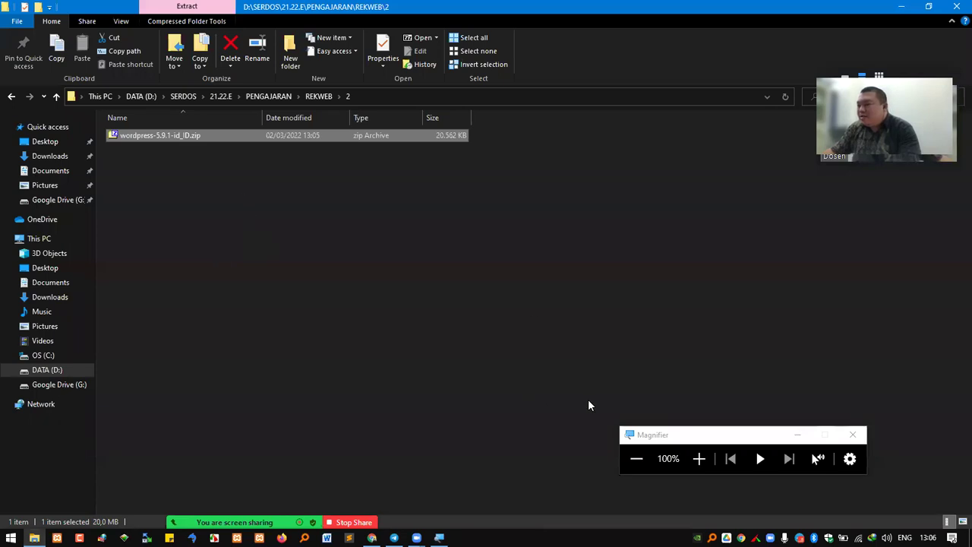
Open wordpress-5.9.1-id_ID.zip in 7-Zip and browse the wordpress folder's files, such as wp-comments-post.php
{"action": "left_click", "coordinate": [699, 458]}
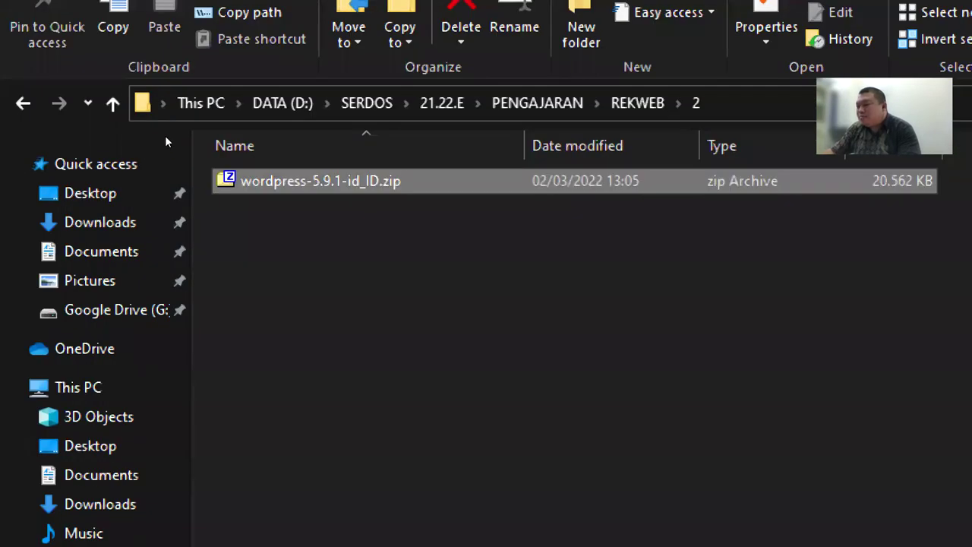
{"action": "key", "text": "Return"}
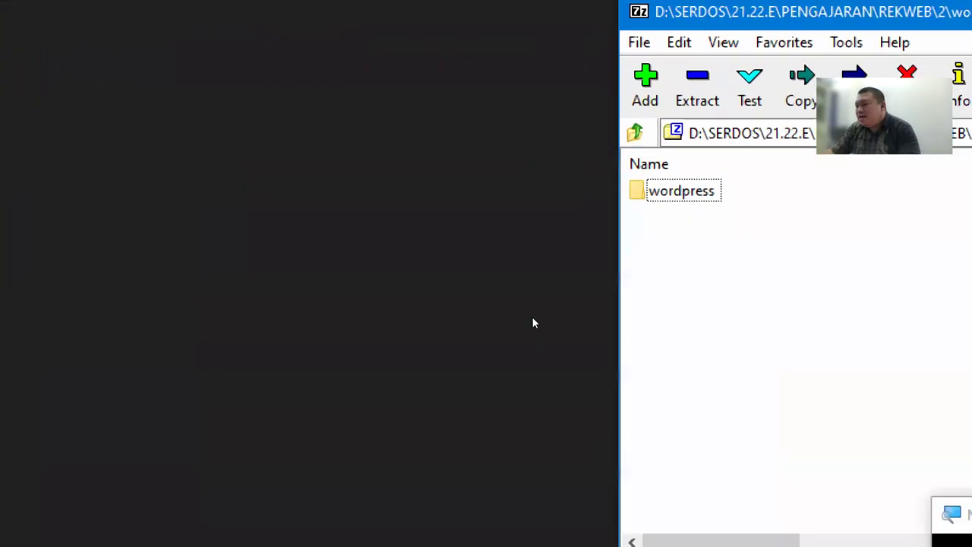
{"action": "key", "text": "Return"}
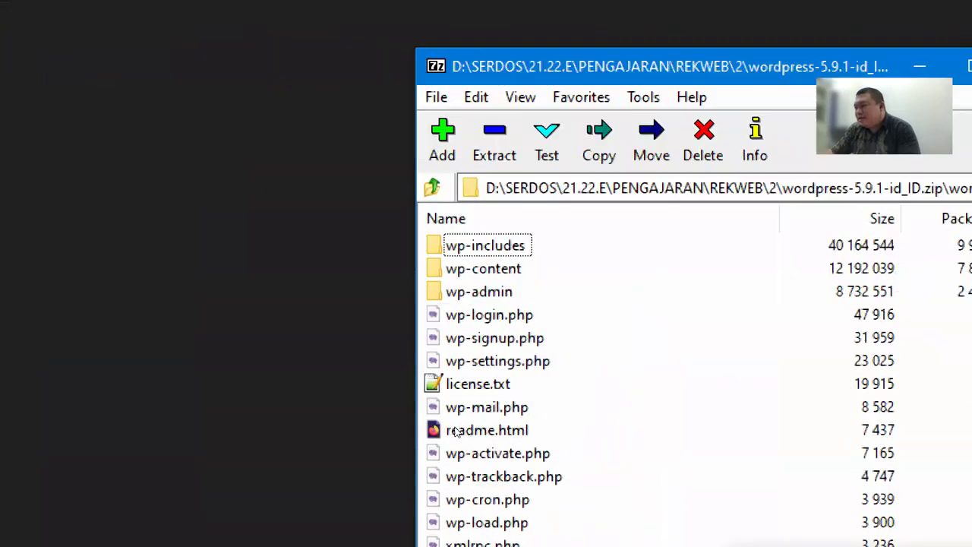
{"action": "scroll", "coordinate": [529, 350], "scroll_direction": "down", "scroll_amount": 2}
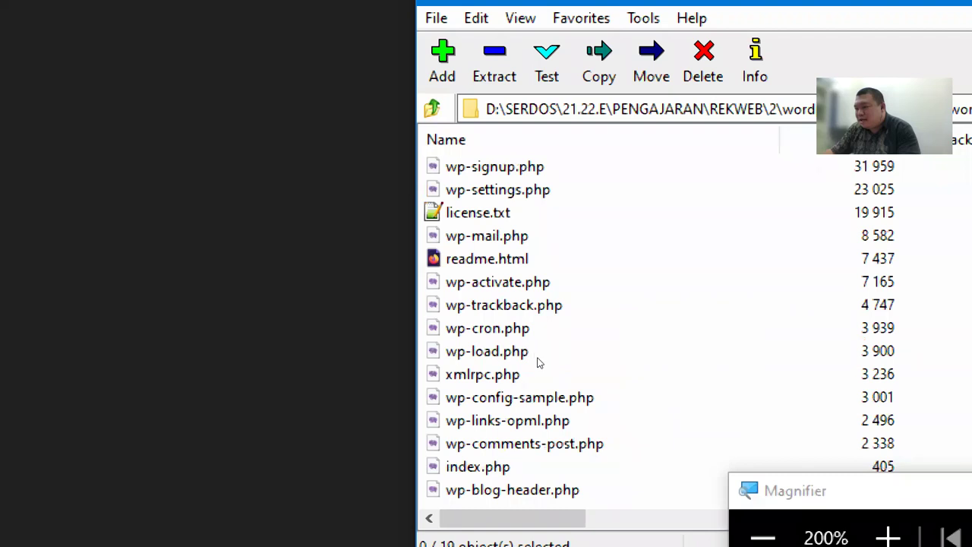
{"action": "left_click", "coordinate": [528, 443]}
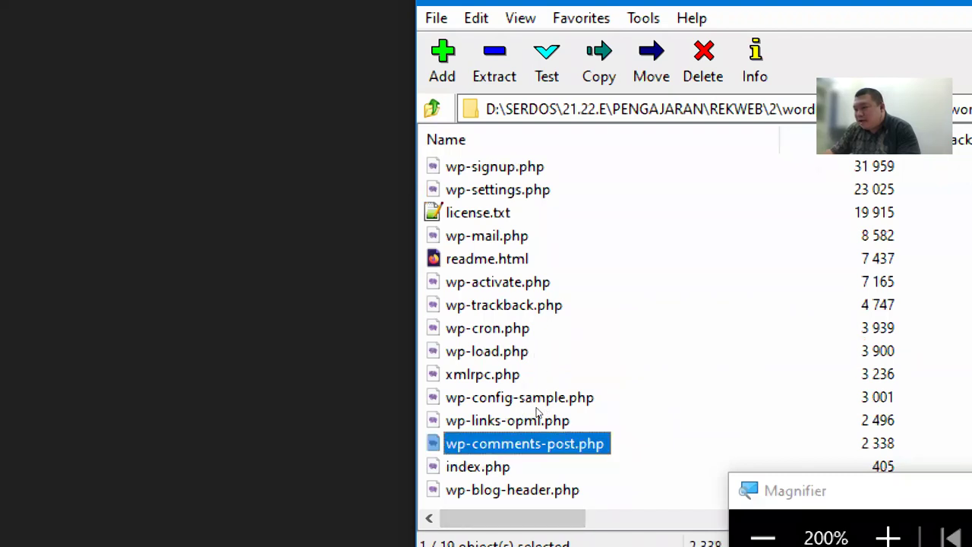
{"action": "scroll", "coordinate": [544, 423], "scroll_direction": "up", "scroll_amount": 2}
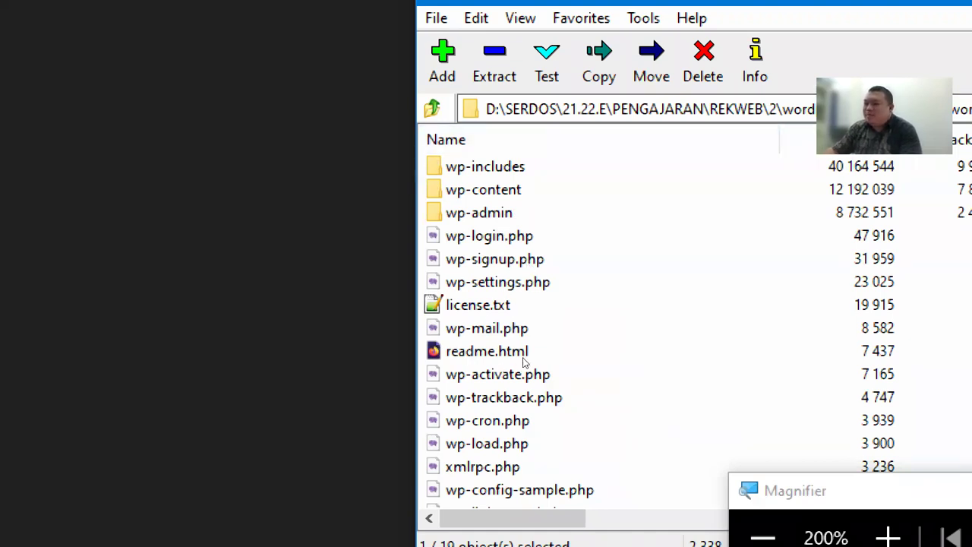
{"action": "scroll", "coordinate": [532, 368], "scroll_direction": "down", "scroll_amount": 2}
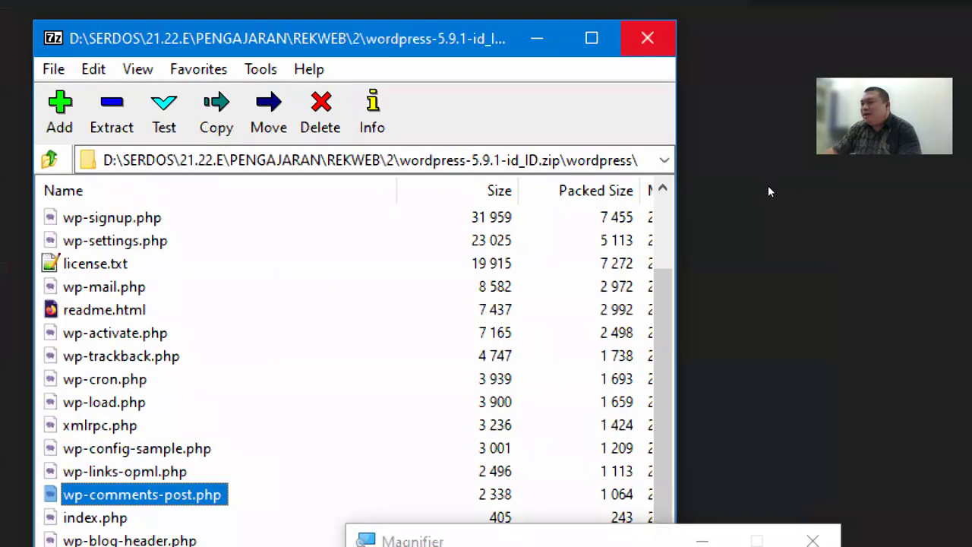
{"action": "left_click", "coordinate": [768, 187]}
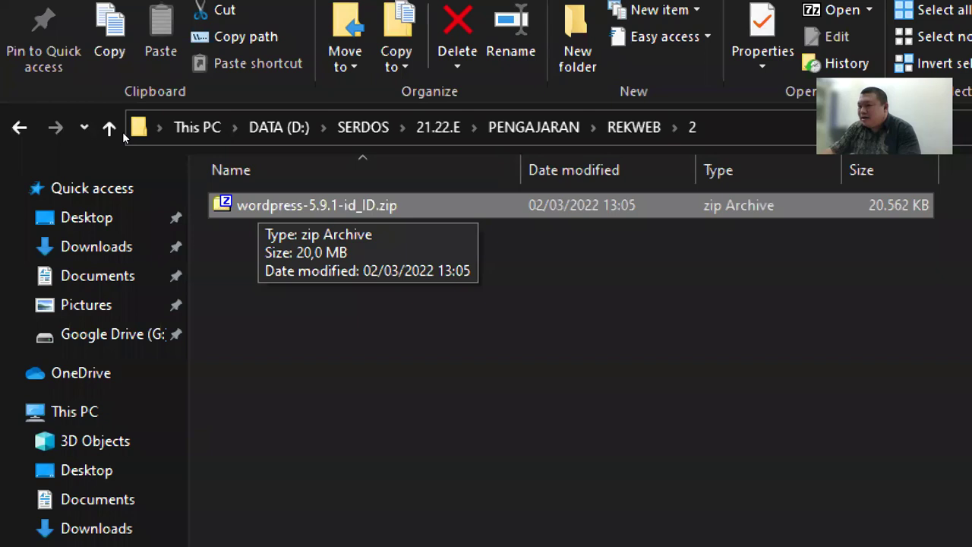
Extract wordpress-5.9.1-id_ID.zip with 7-Zip's Extract Here, then reset screen magnification to 100%
{"action": "key", "text": "shift+F10"}
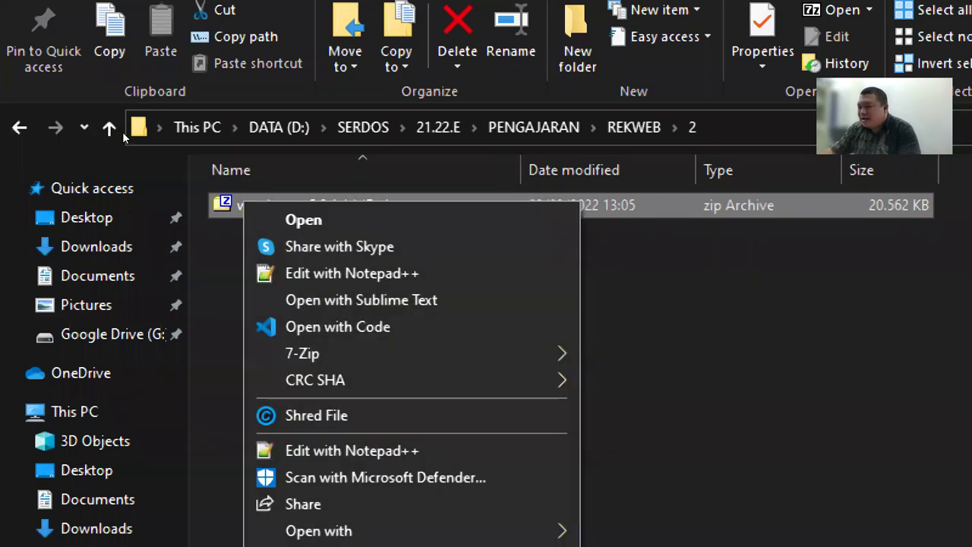
{"action": "key", "text": "Escape"}
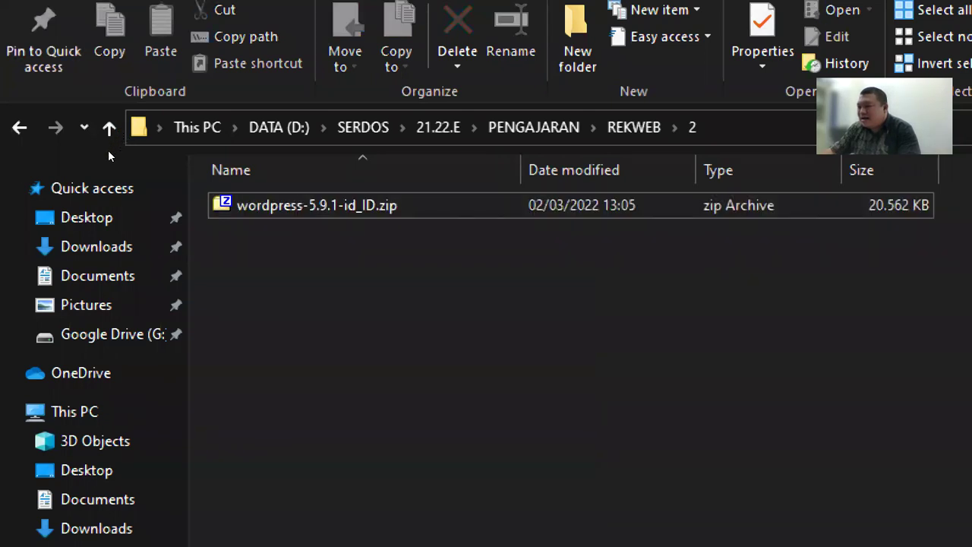
{"action": "key", "text": "shift+F10"}
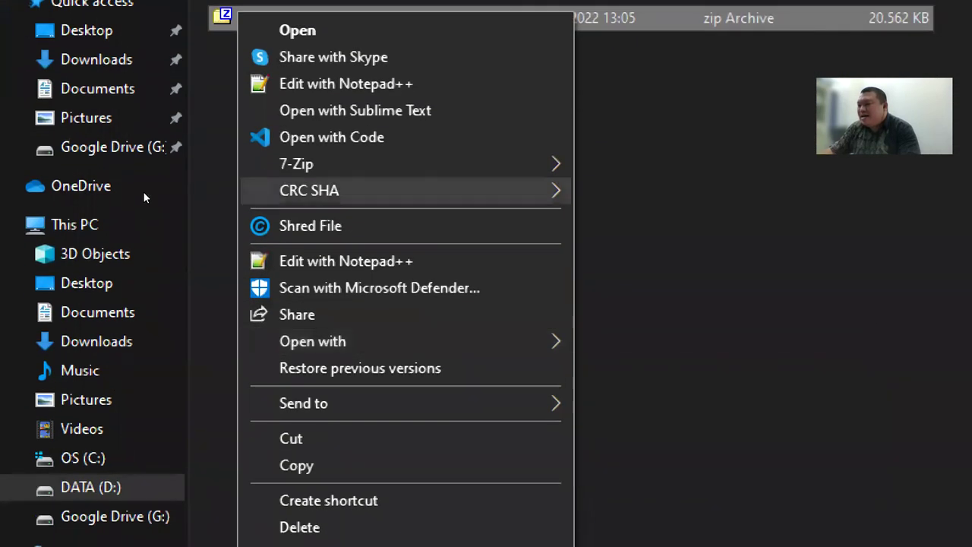
{"action": "mouse_move", "coordinate": [309, 377]}
{"action": "key", "text": "Up"}
{"action": "key", "text": "Up"}
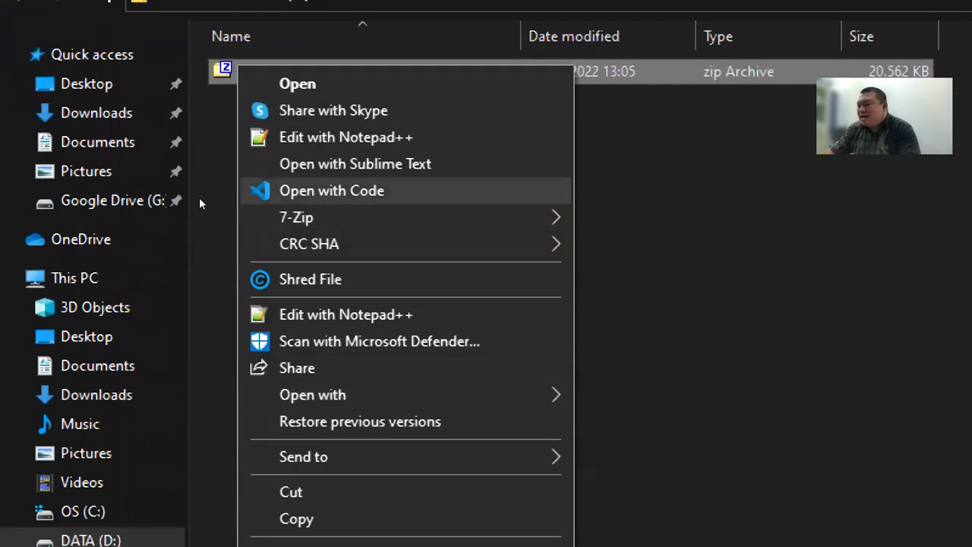
{"action": "key", "text": "Down"}
{"action": "key", "text": "Right"}
{"action": "key", "text": "Down"}
{"action": "key", "text": "Down"}
{"action": "key", "text": "Down"}
{"action": "key", "text": "Down"}
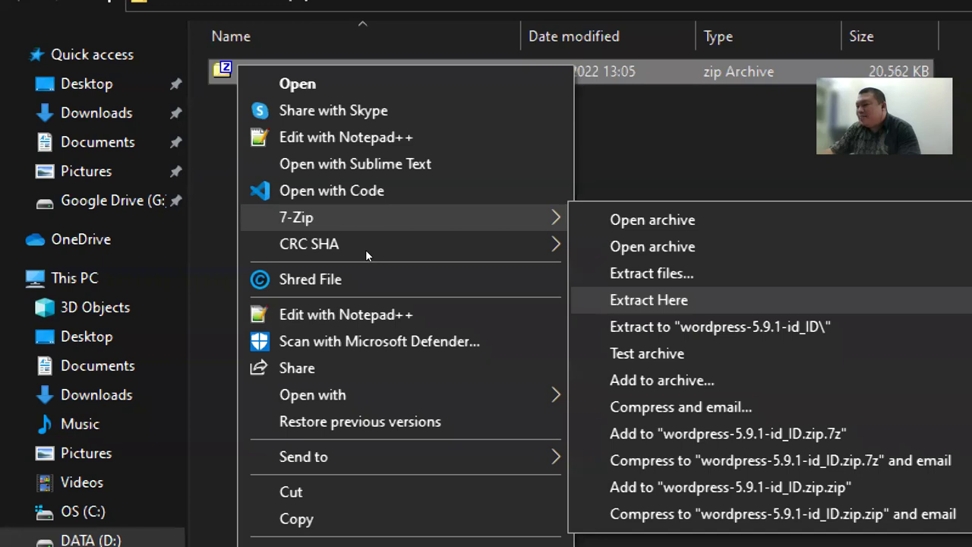
{"action": "key", "text": "Return"}
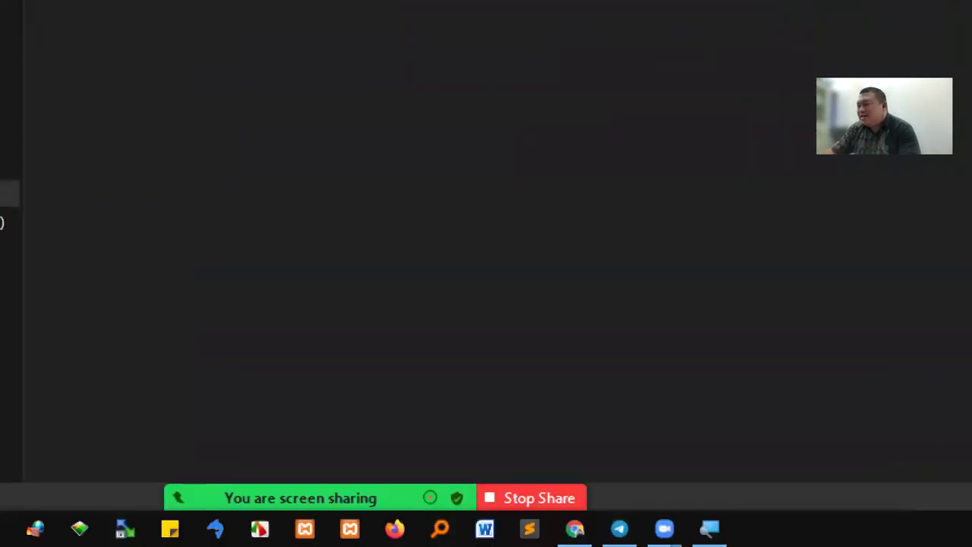
{"action": "left_click", "coordinate": [749, 408]}
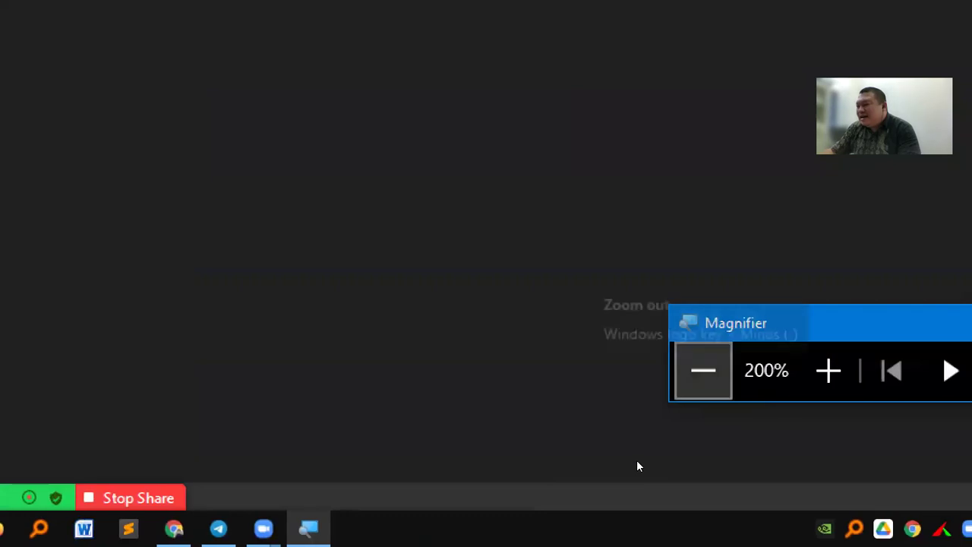
{"action": "left_click", "coordinate": [636, 460]}
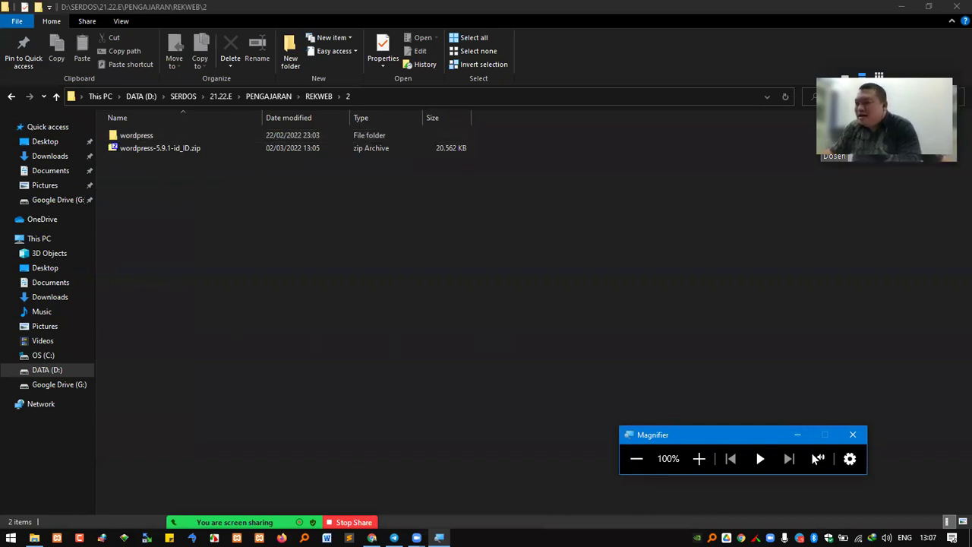
{"action": "key", "text": "alt+Tab"}
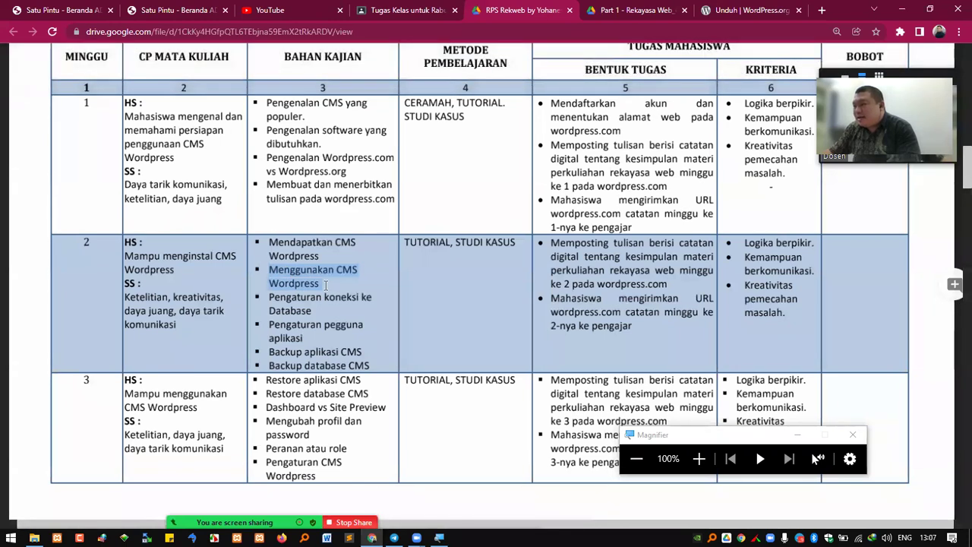
{"action": "left_click", "coordinate": [902, 11]}
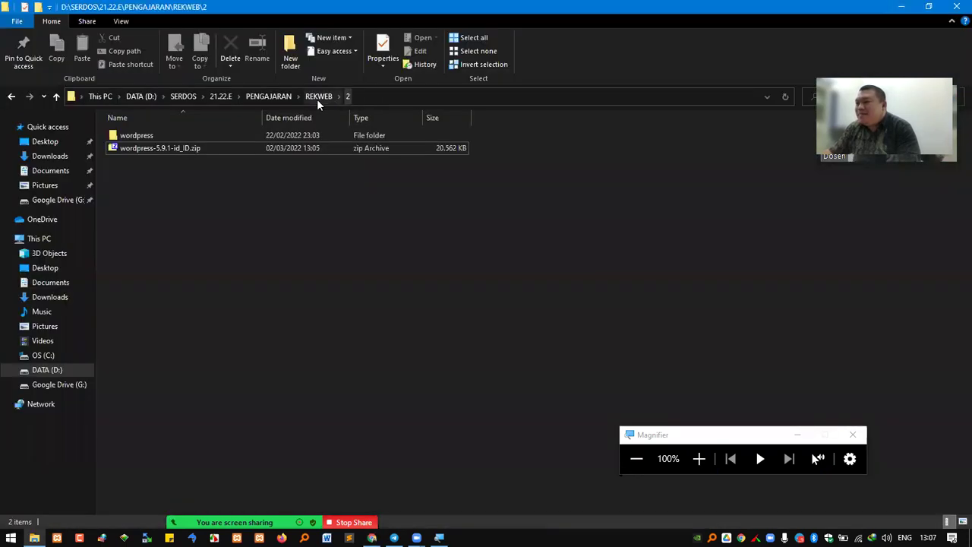
{"action": "left_click", "coordinate": [169, 147]}
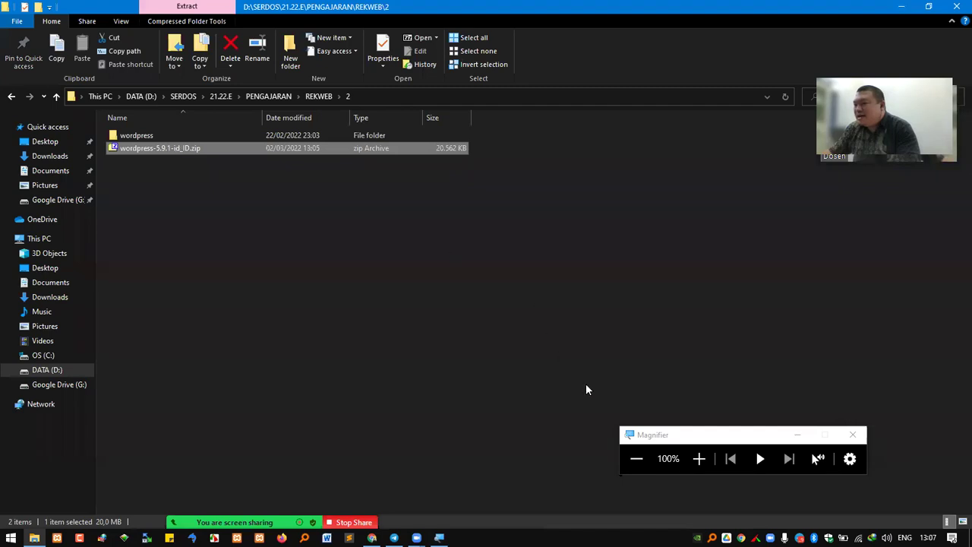
{"action": "left_click", "coordinate": [143, 135]}
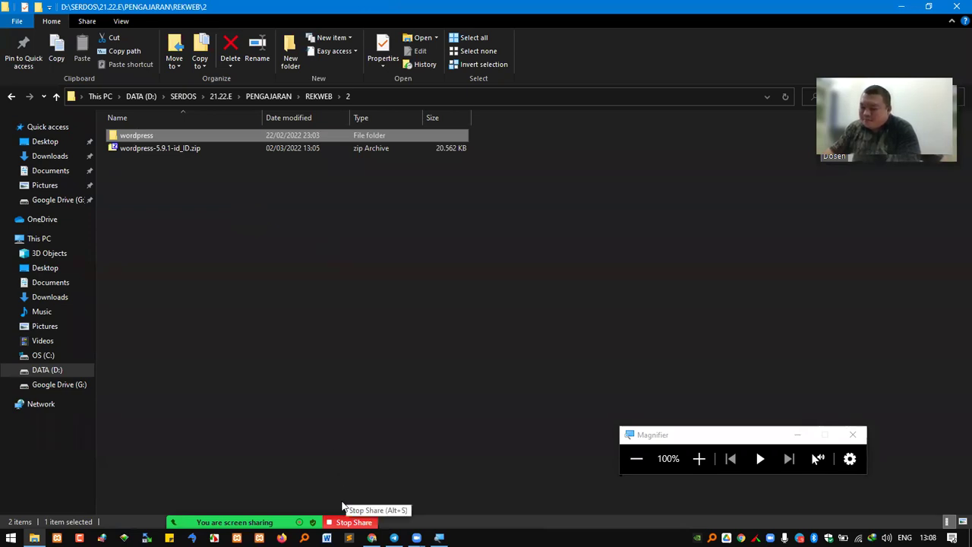
{"action": "left_click", "coordinate": [698, 458]}
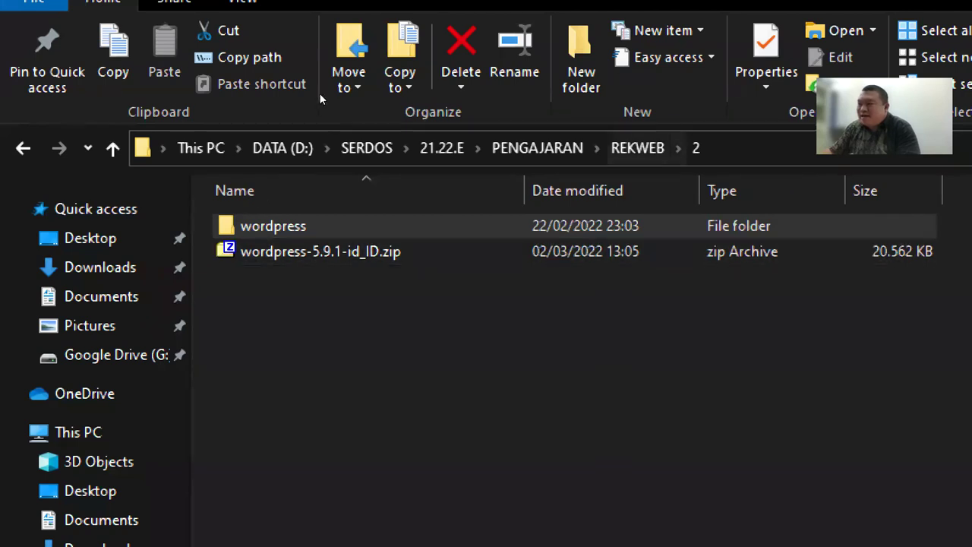
{"action": "left_click", "coordinate": [638, 147]}
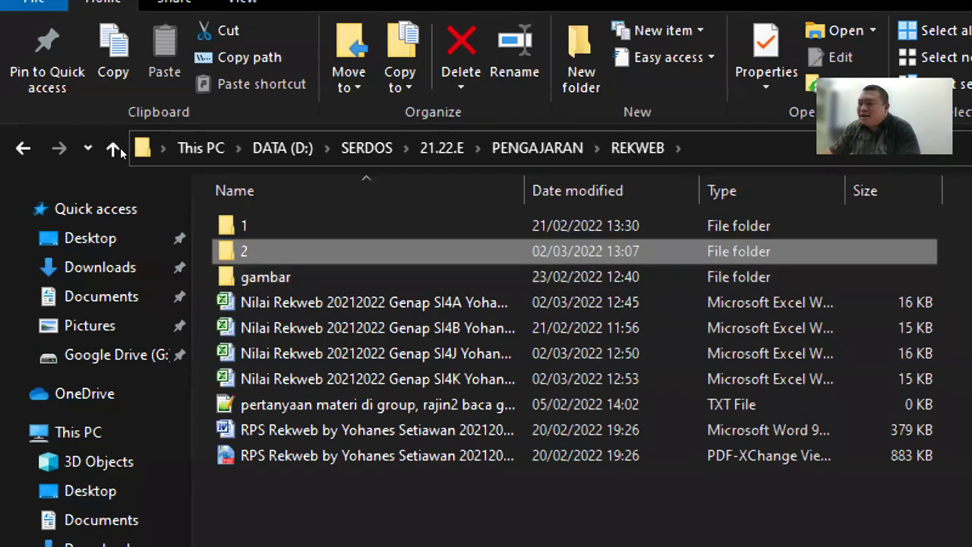
{"action": "key", "text": "Return"}
{"action": "left_click_drag", "start_coordinate": [469, 334], "coordinate": [321, 210]}
{"action": "left_click", "coordinate": [273, 226]}
{"action": "key", "text": "Down"}
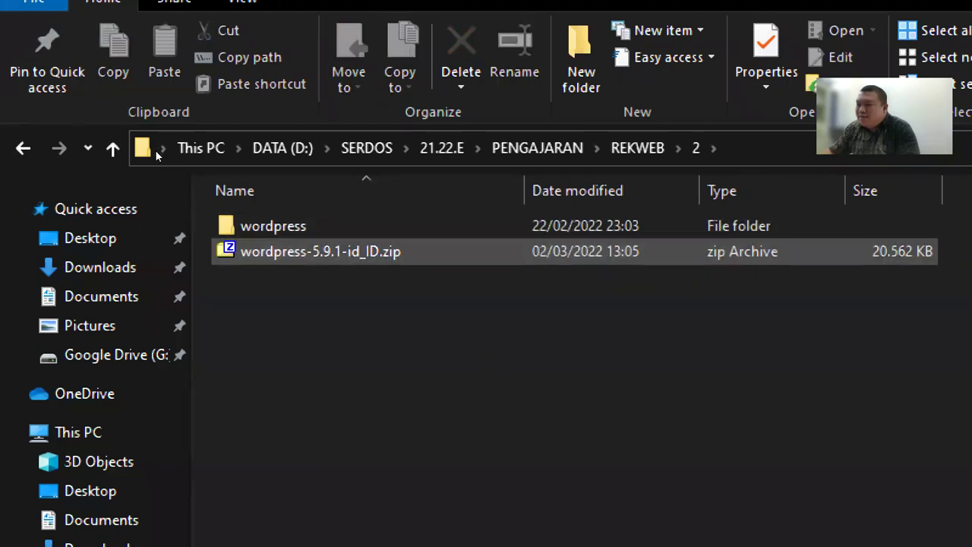
{"action": "key", "text": "ctrl+a"}
{"action": "key", "text": "Down"}
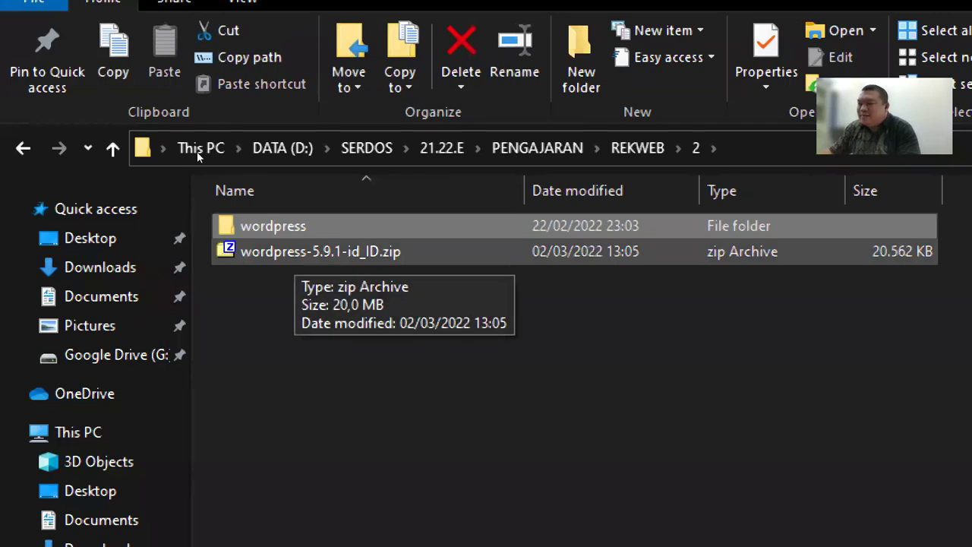
{"action": "left_click", "coordinate": [398, 292]}
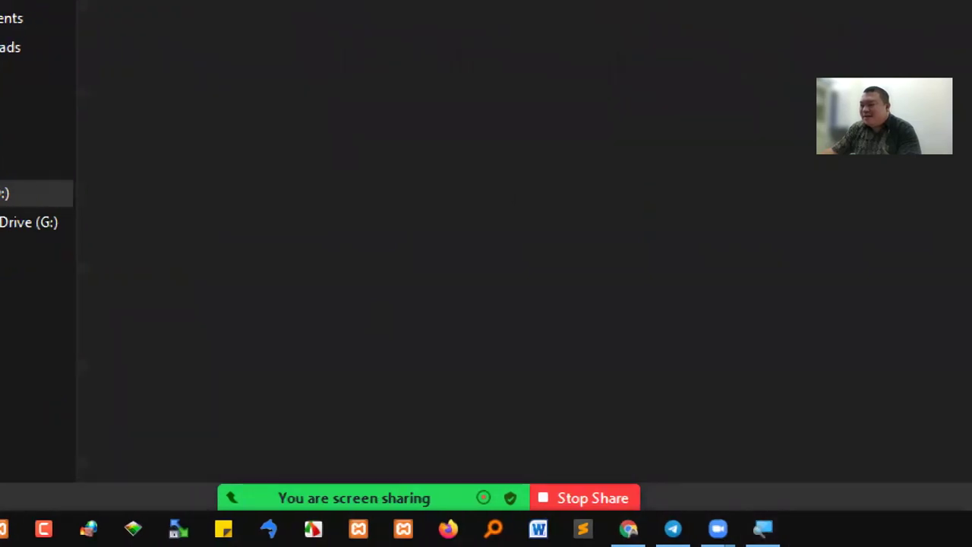
{"action": "key", "text": "super+minus"}
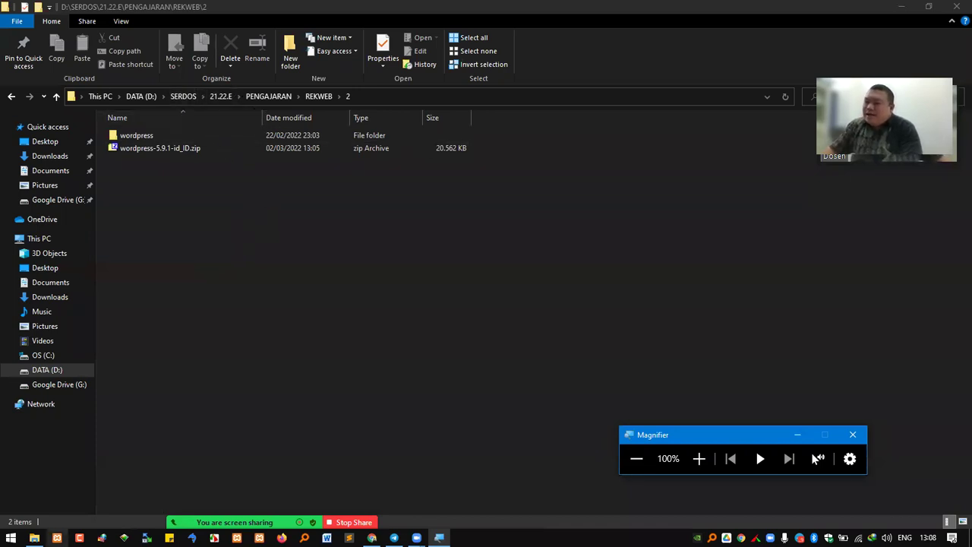
{"action": "left_click", "coordinate": [57, 538]}
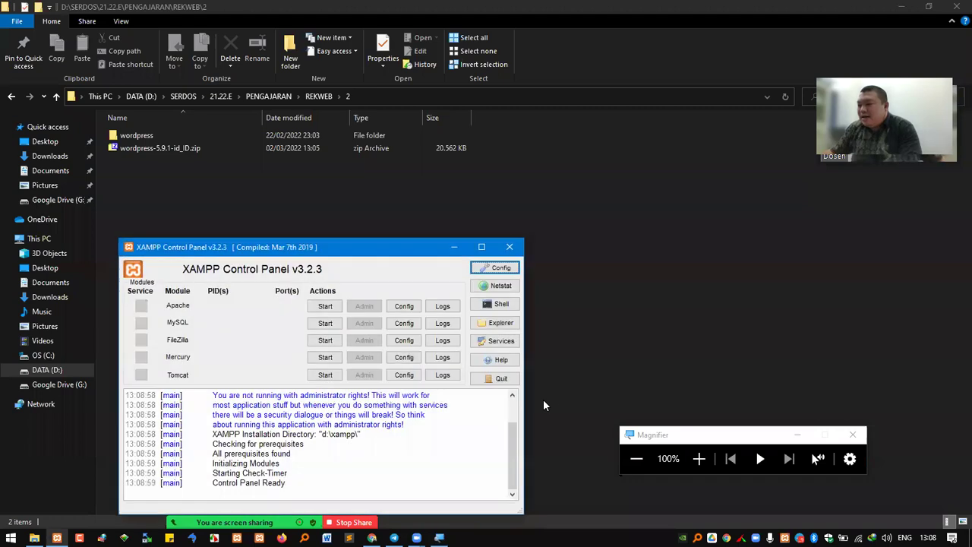
{"action": "left_click", "coordinate": [698, 457]}
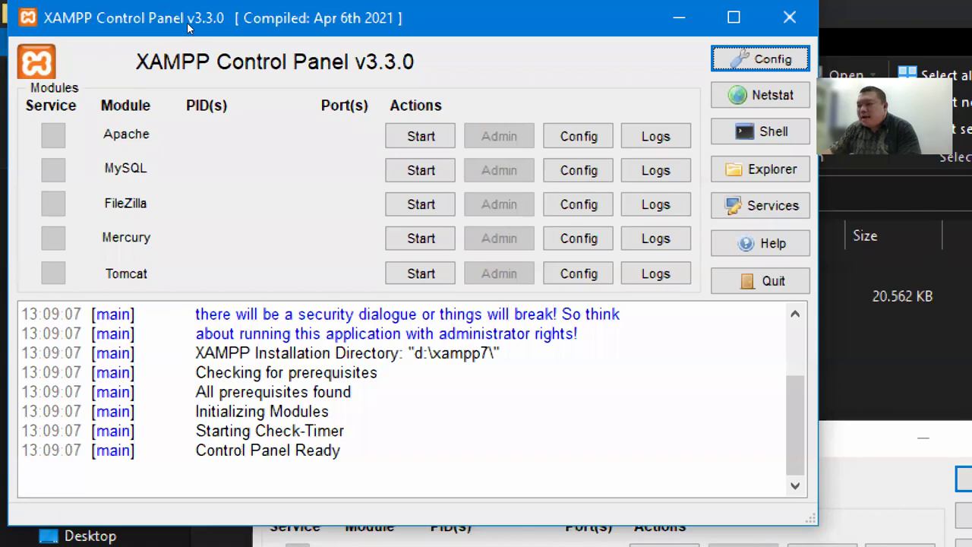
{"action": "left_click_drag", "start_coordinate": [189, 25], "coordinate": [453, 539]}
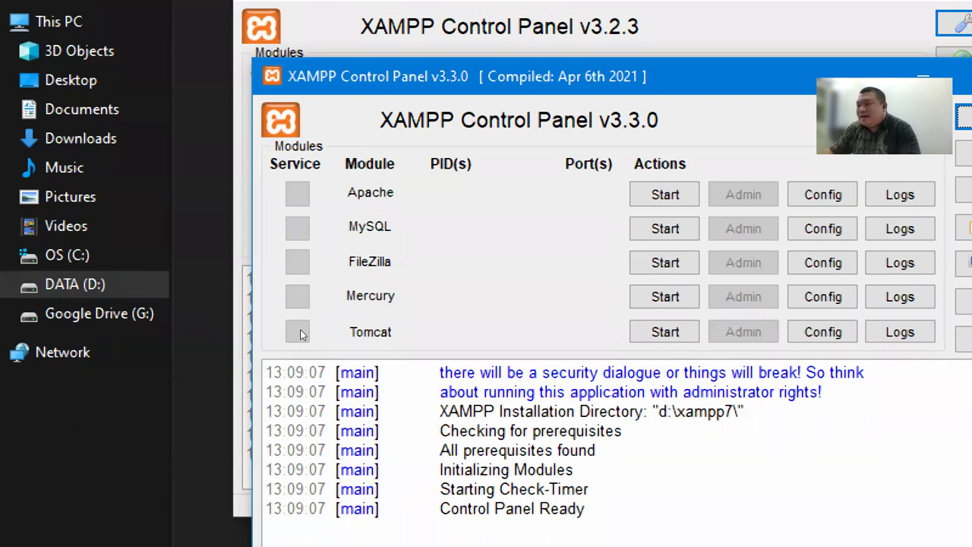
{"action": "left_click_drag", "start_coordinate": [676, 412], "coordinate": [733, 411]}
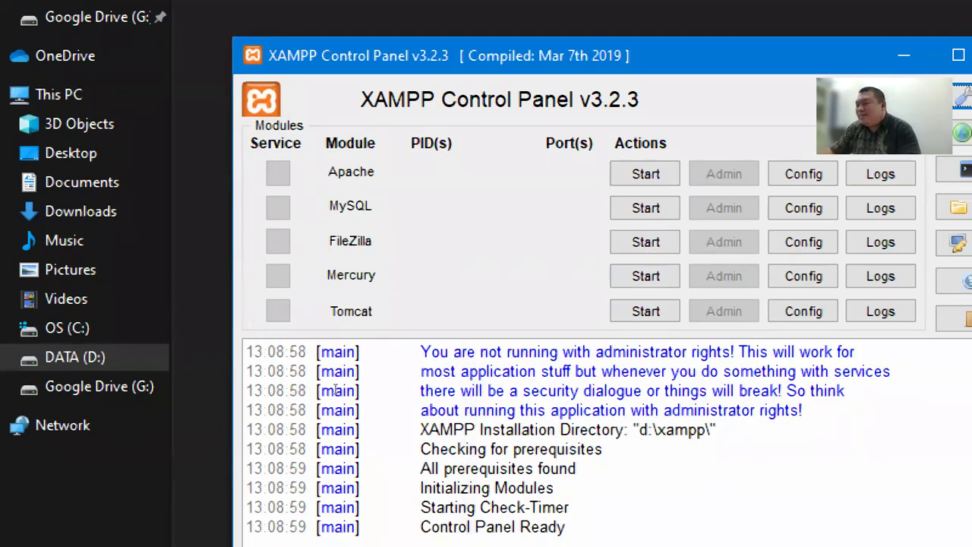
{"action": "scroll", "coordinate": [335, 390], "scroll_direction": "up", "scroll_amount": 2}
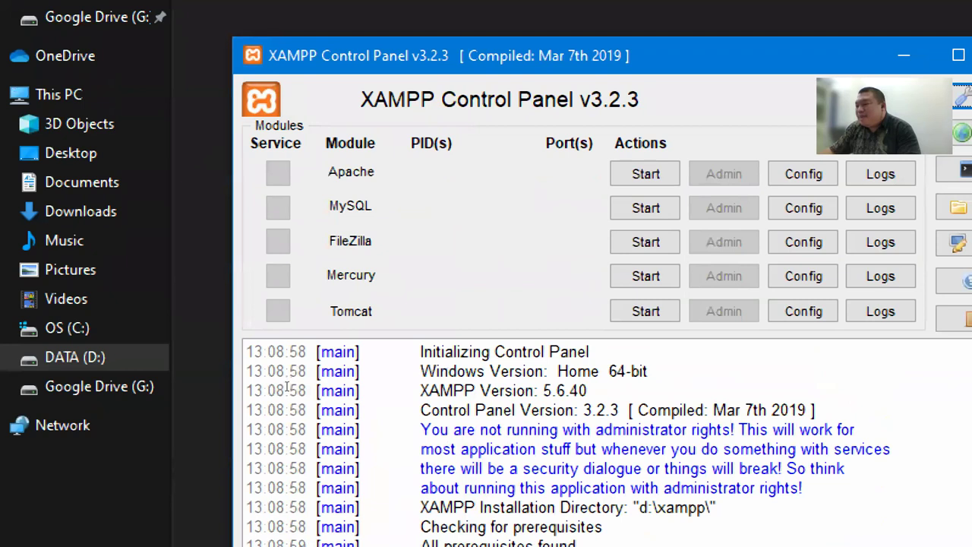
{"action": "left_click_drag", "start_coordinate": [294, 386], "coordinate": [304, 387]}
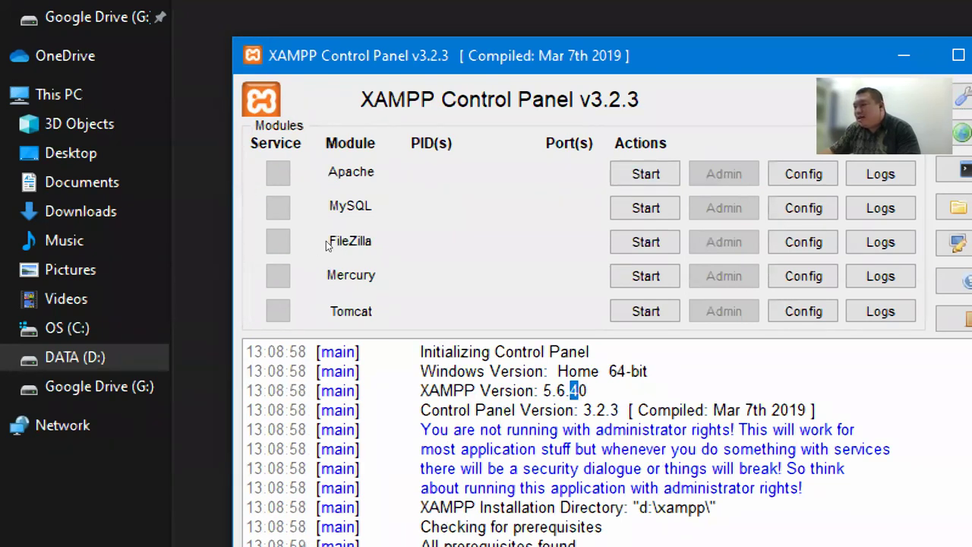
{"action": "left_click", "coordinate": [295, 387]}
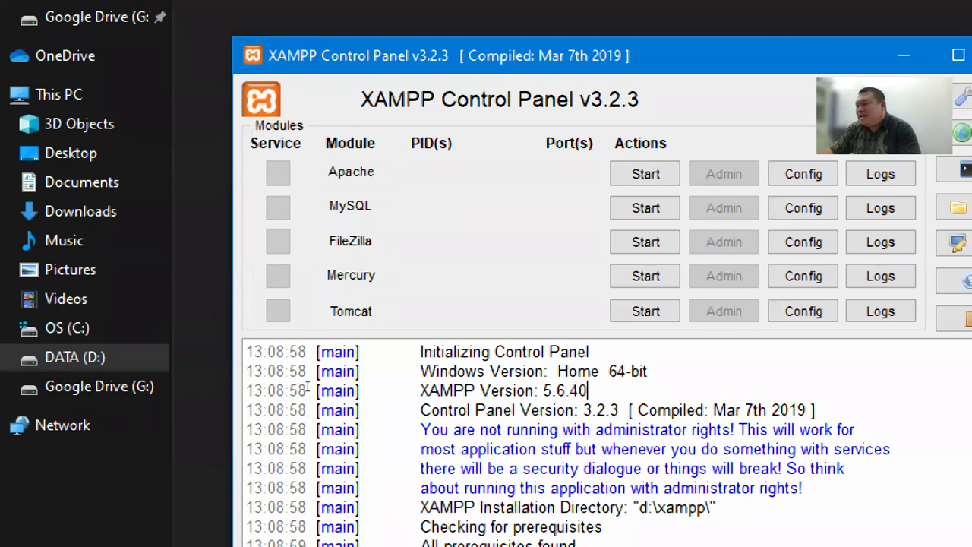
{"action": "left_click_drag", "start_coordinate": [298, 388], "coordinate": [303, 386]}
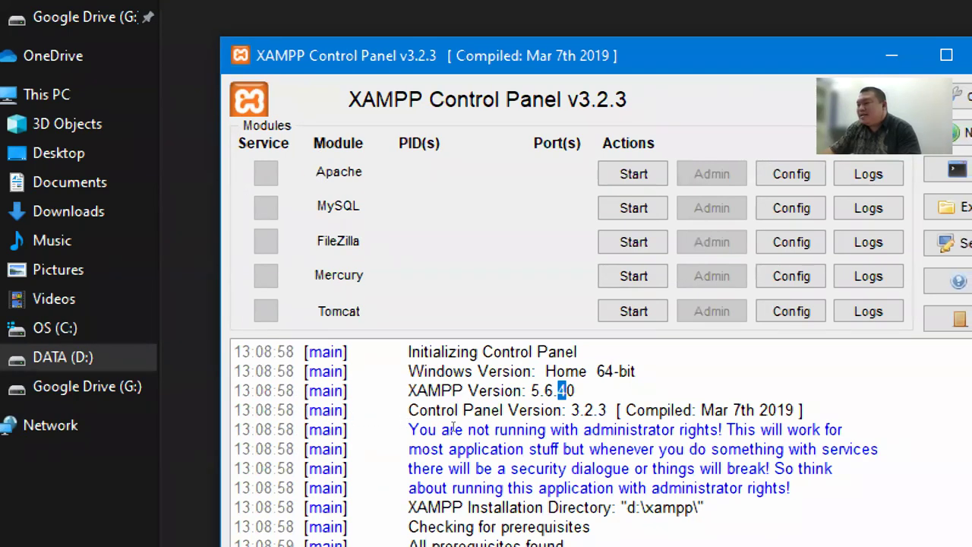
{"action": "key", "text": "End"}
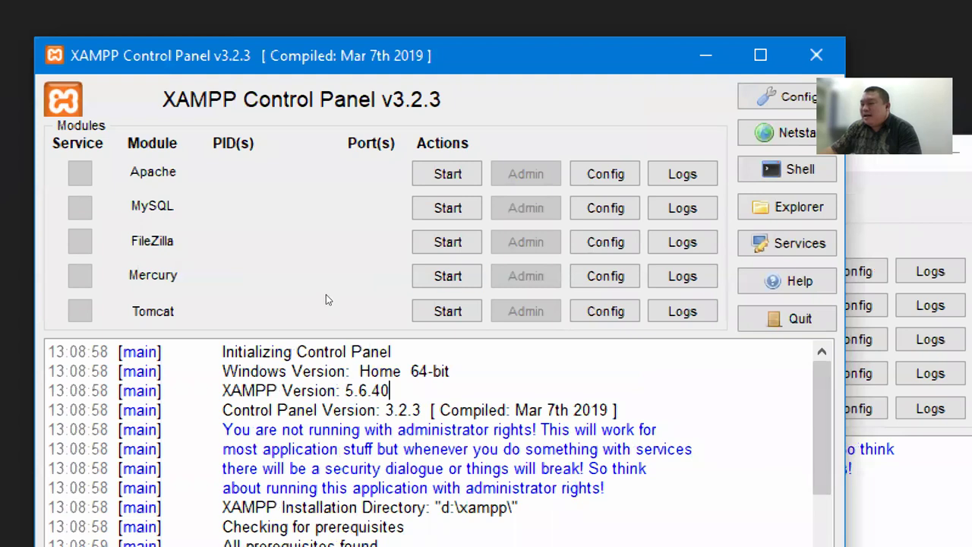
{"action": "left_click_drag", "start_coordinate": [486, 57], "coordinate": [367, 41]}
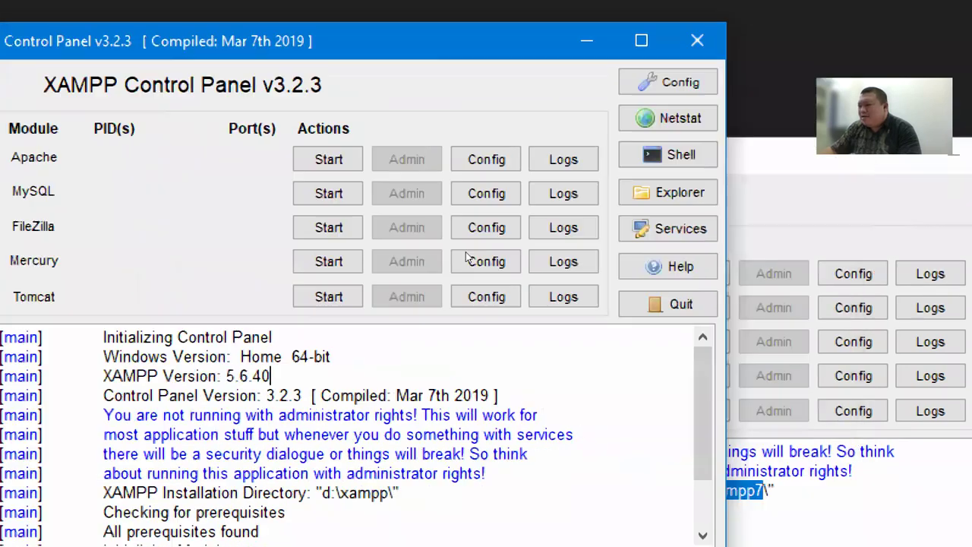
{"action": "left_click_drag", "start_coordinate": [767, 156], "coordinate": [766, 92]}
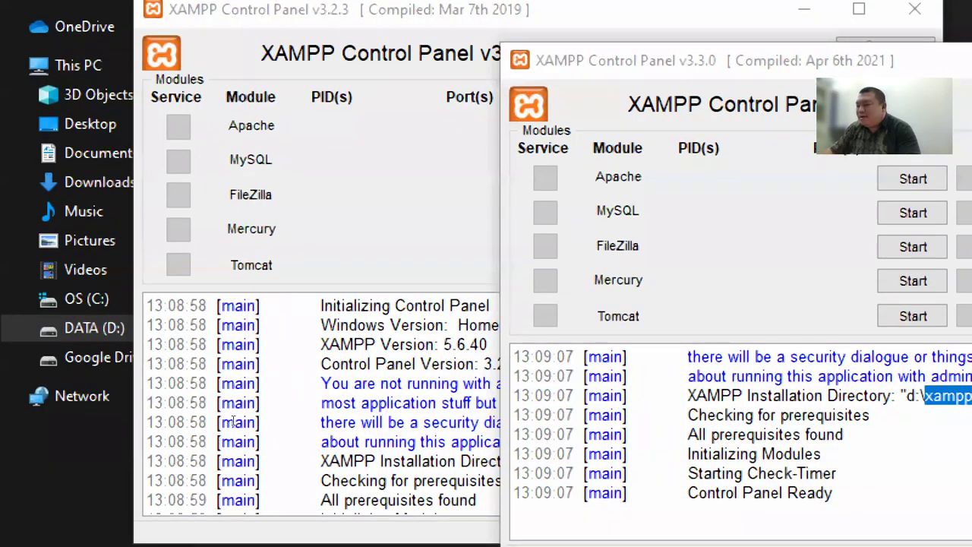
{"action": "left_click", "coordinate": [233, 502]}
{"action": "scroll", "coordinate": [282, 516], "scroll_direction": "down", "scroll_amount": 1}
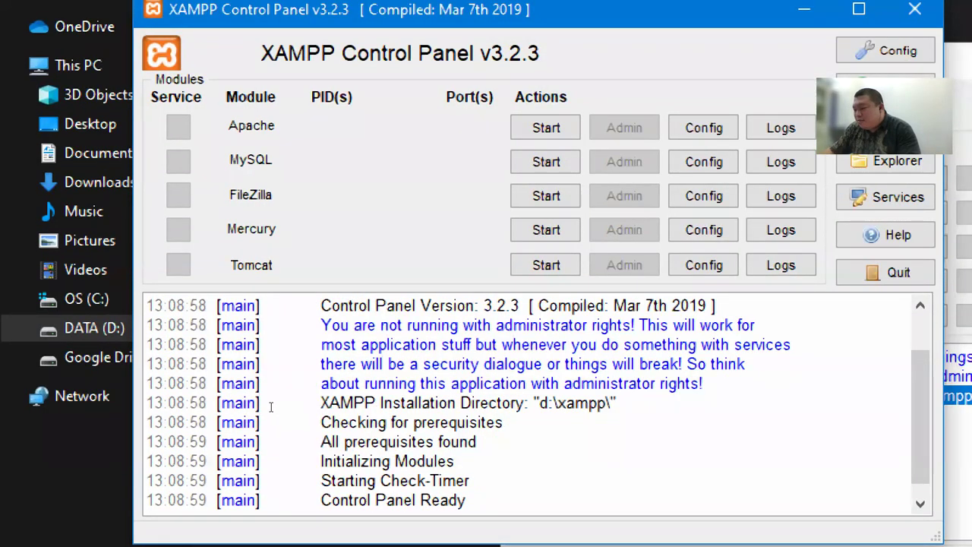
{"action": "left_click_drag", "start_coordinate": [540, 403], "coordinate": [588, 404]}
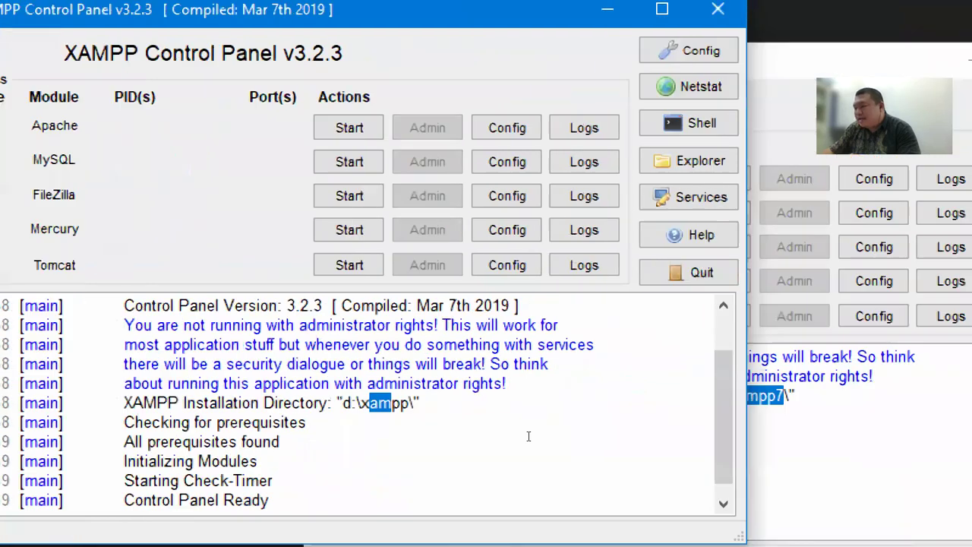
{"action": "left_click", "coordinate": [531, 433]}
{"action": "left_click", "coordinate": [458, 406]}
{"action": "left_click_drag", "start_coordinate": [474, 408], "coordinate": [474, 405]}
{"action": "double_click", "coordinate": [474, 405]}
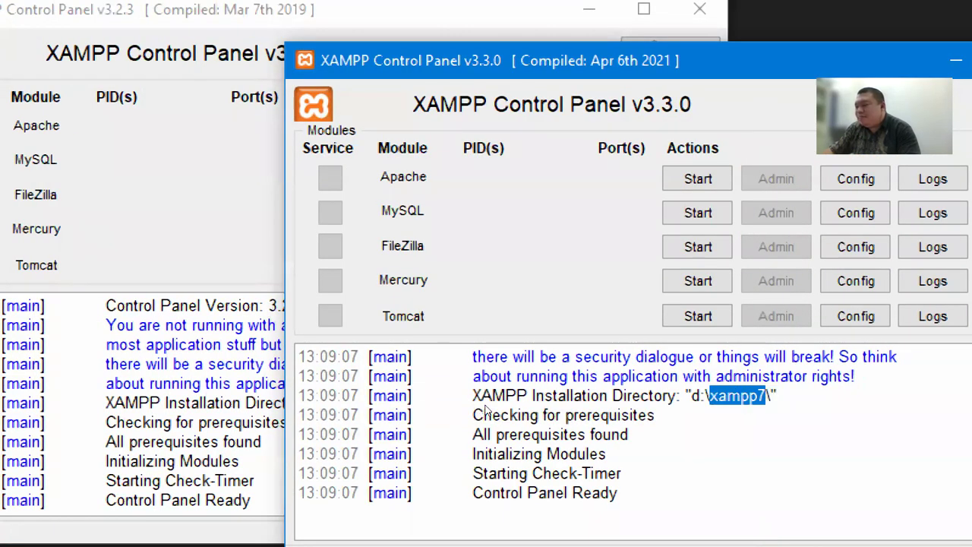
{"action": "left_click", "coordinate": [757, 396]}
{"action": "left_click_drag", "start_coordinate": [486, 400], "coordinate": [484, 400]}
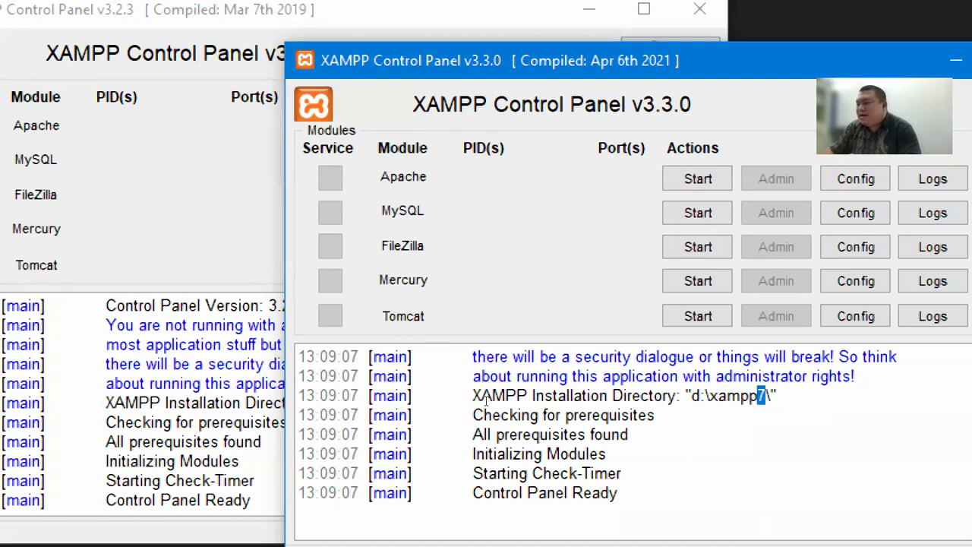
{"action": "left_click", "coordinate": [163, 405]}
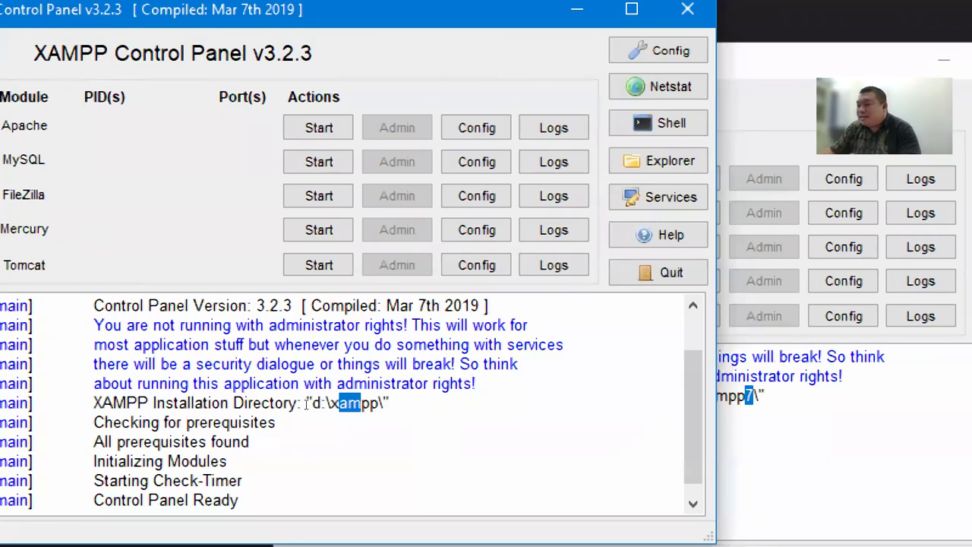
{"action": "left_click", "coordinate": [306, 402]}
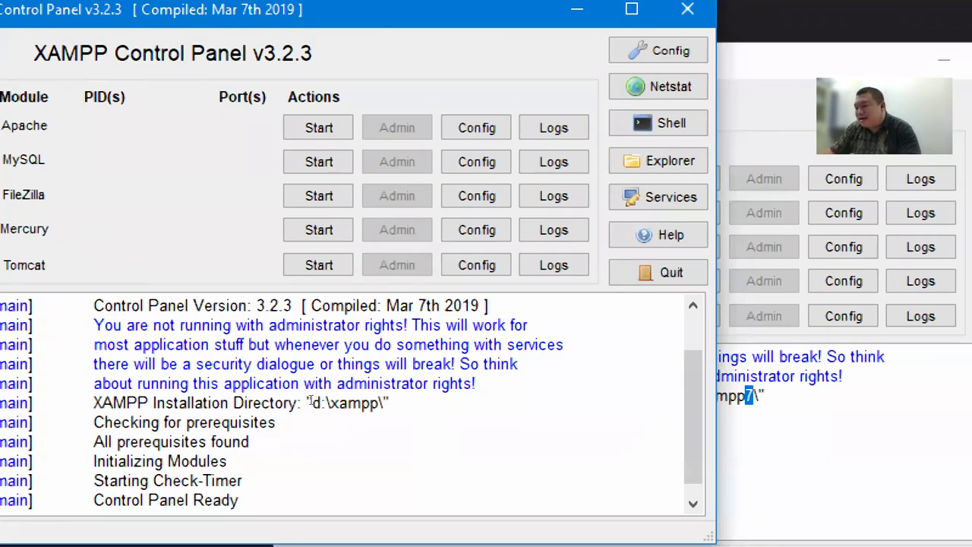
{"action": "left_click_drag", "start_coordinate": [280, 411], "coordinate": [294, 414]}
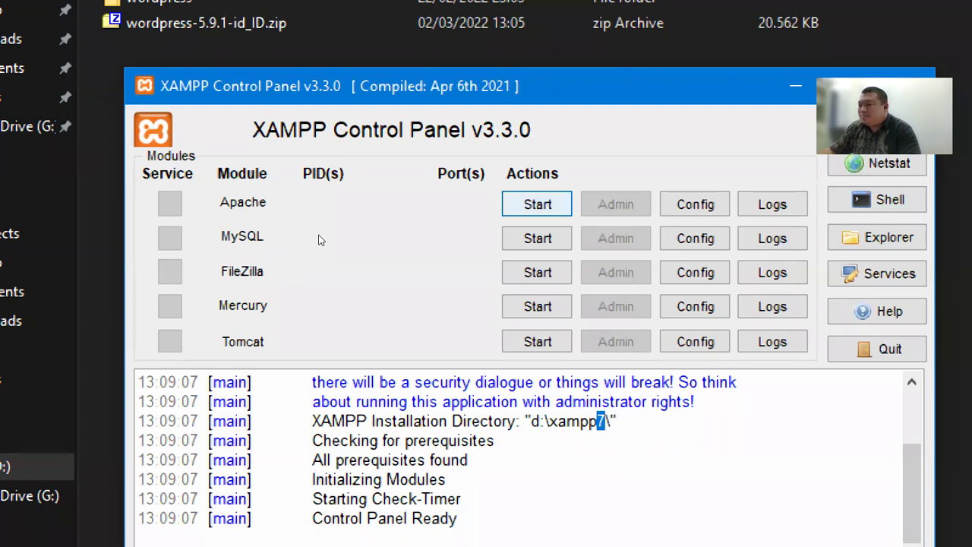
Start Apache and MySQL in XAMPP, then open MySQL's Admin page in a browser
{"action": "left_click", "coordinate": [536, 203]}
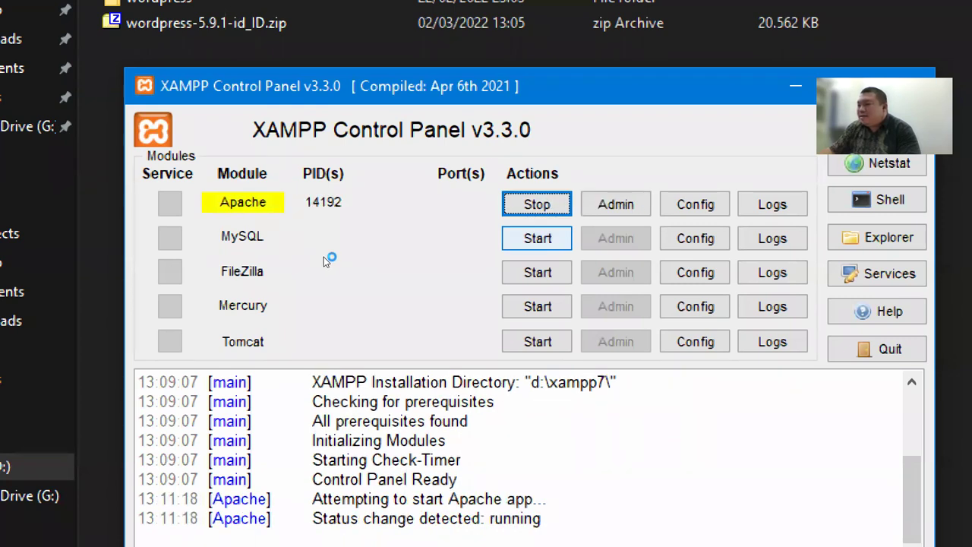
{"action": "left_click", "coordinate": [537, 238]}
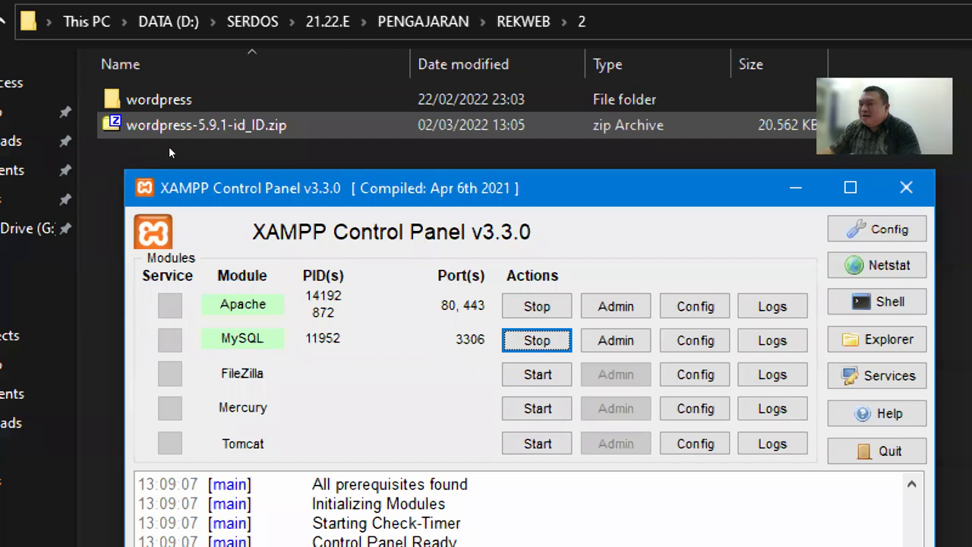
{"action": "key", "text": "Up"}
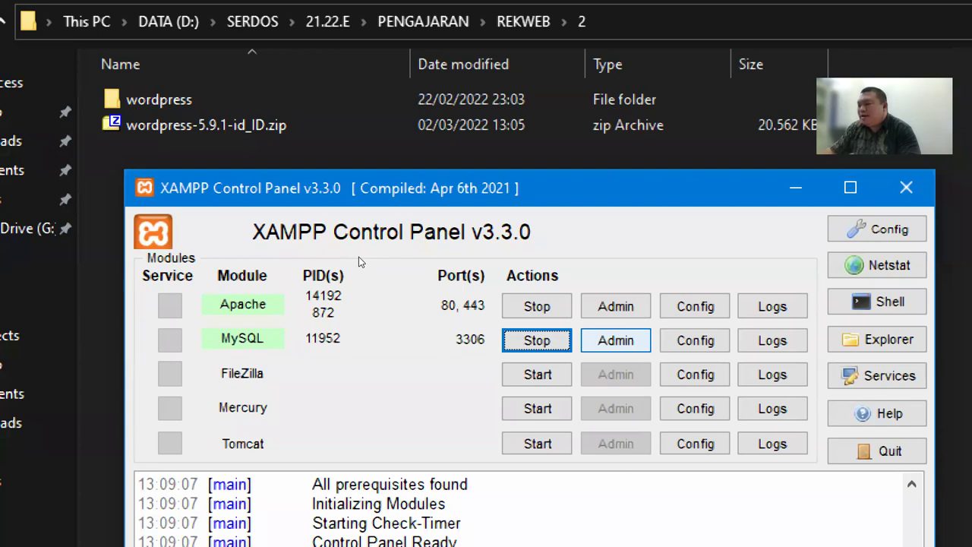
{"action": "left_click", "coordinate": [616, 340]}
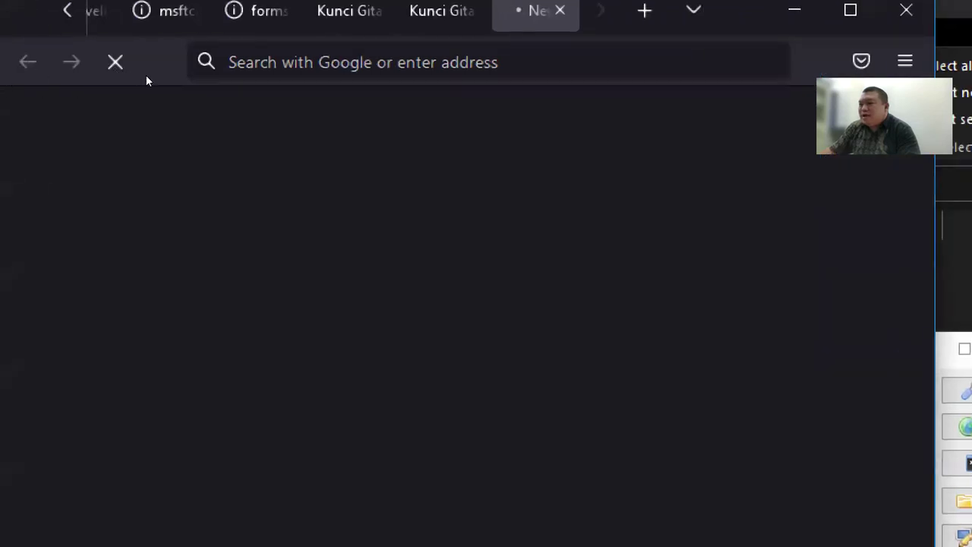
Maximize the browser window, then load localhost/phpmyadmin in a new Chrome tab
{"action": "left_click", "coordinate": [850, 10]}
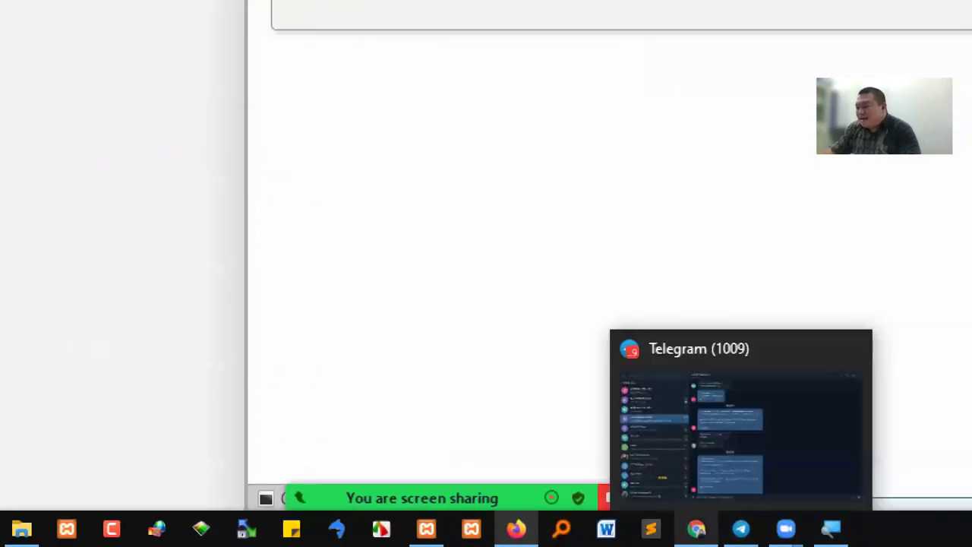
{"action": "left_click", "coordinate": [696, 529]}
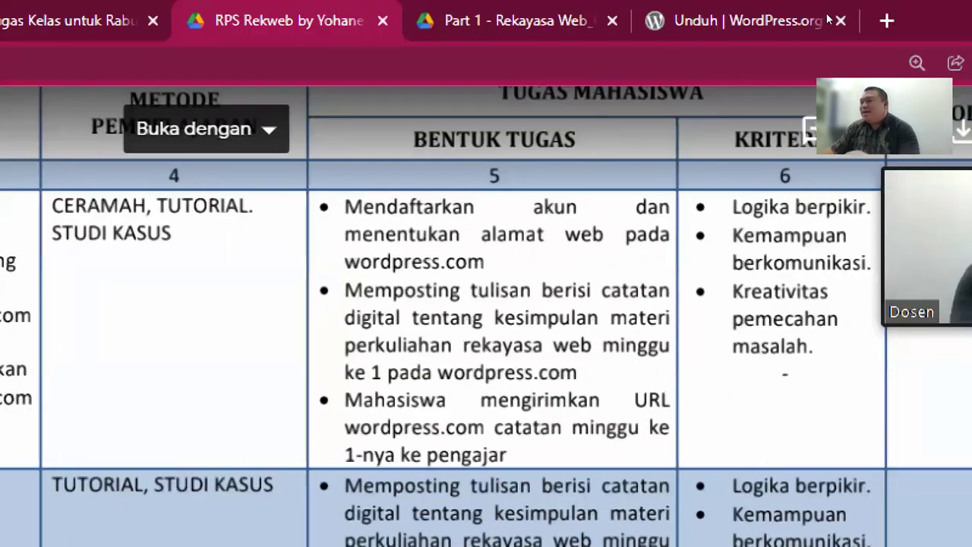
{"action": "key", "text": "ctrl+t"}
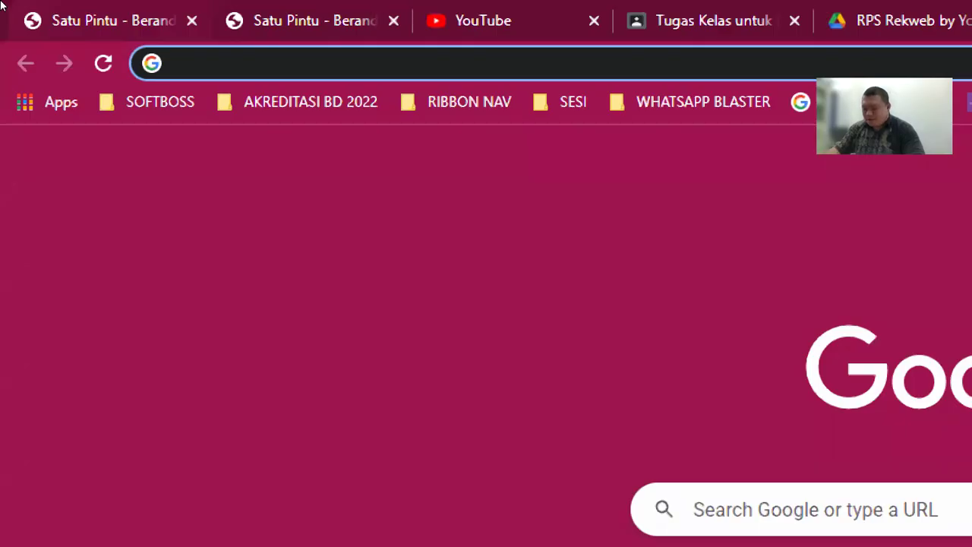
{"action": "type", "text": "localhost/kane/index."}
{"action": "key", "text": "ctrl+shift+Left"}
{"action": "key", "text": "ctrl+shift+Left"}
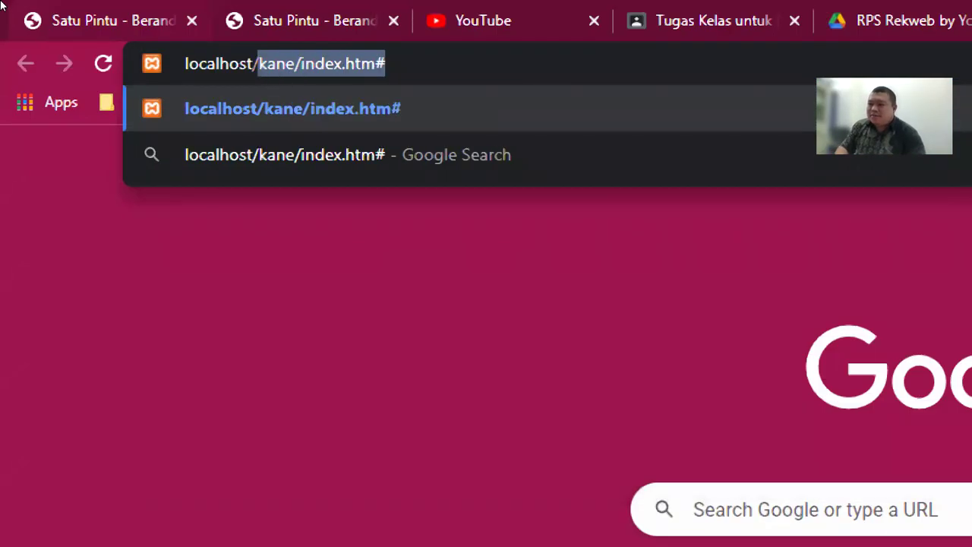
{"action": "type", "text": "phpmyadmin"}
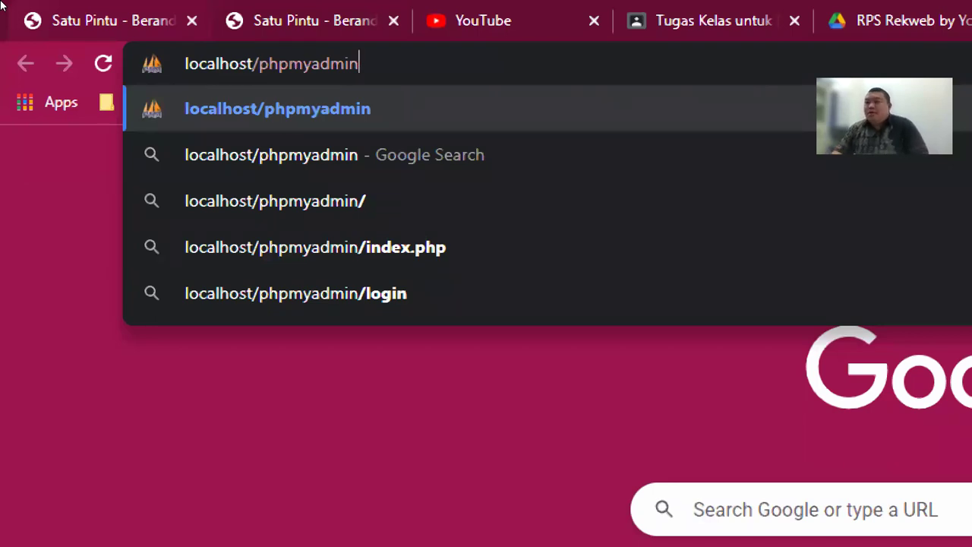
{"action": "key", "text": "Return"}
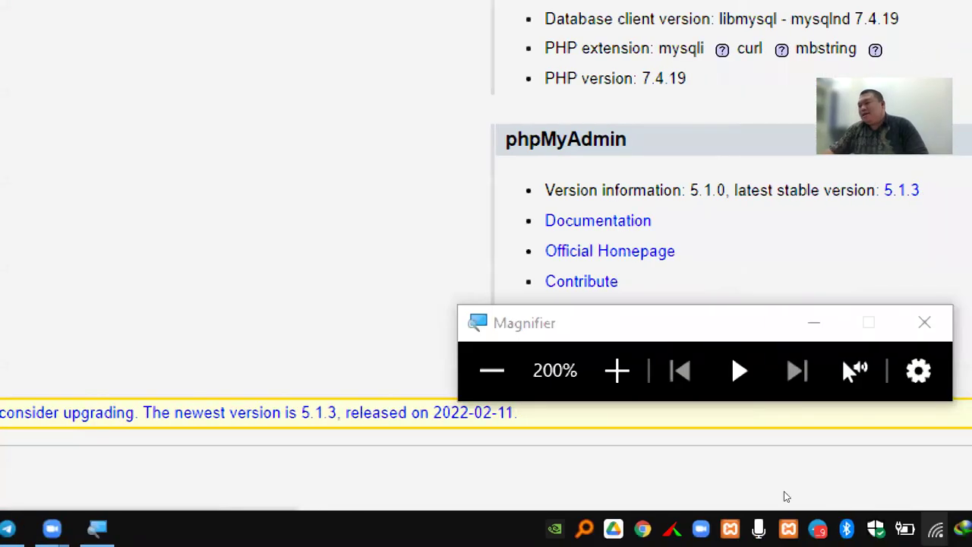
Reset magnification to 100% and open MySQL's Admin page from the XAMPP Control Panel
{"action": "left_click", "coordinate": [495, 407]}
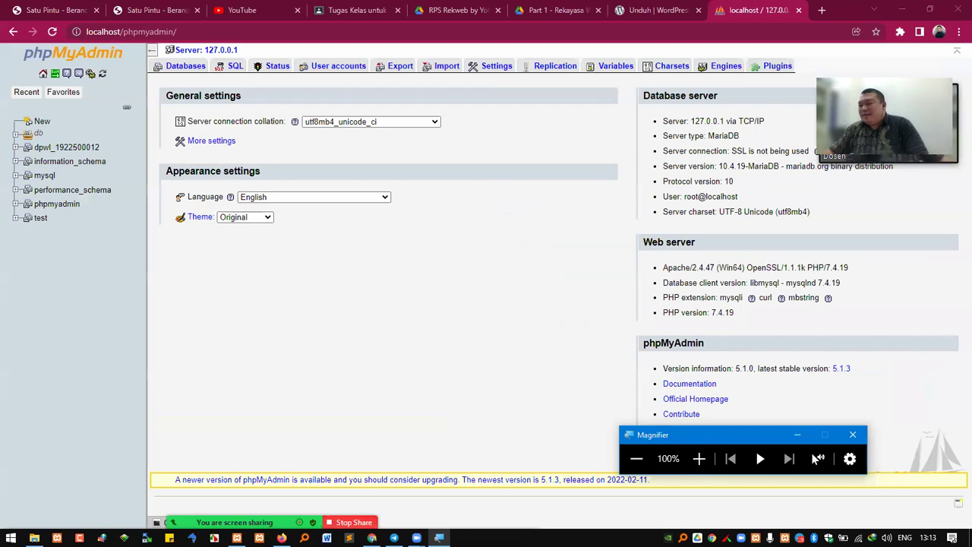
{"action": "mouse_move", "coordinate": [394, 537]}
{"action": "mouse_move", "coordinate": [34, 537]}
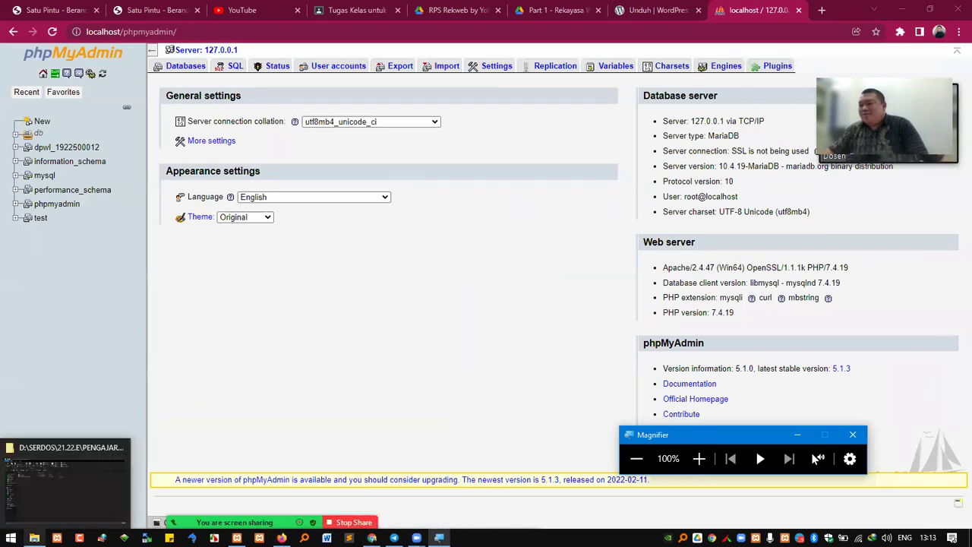
{"action": "left_click", "coordinate": [53, 495]}
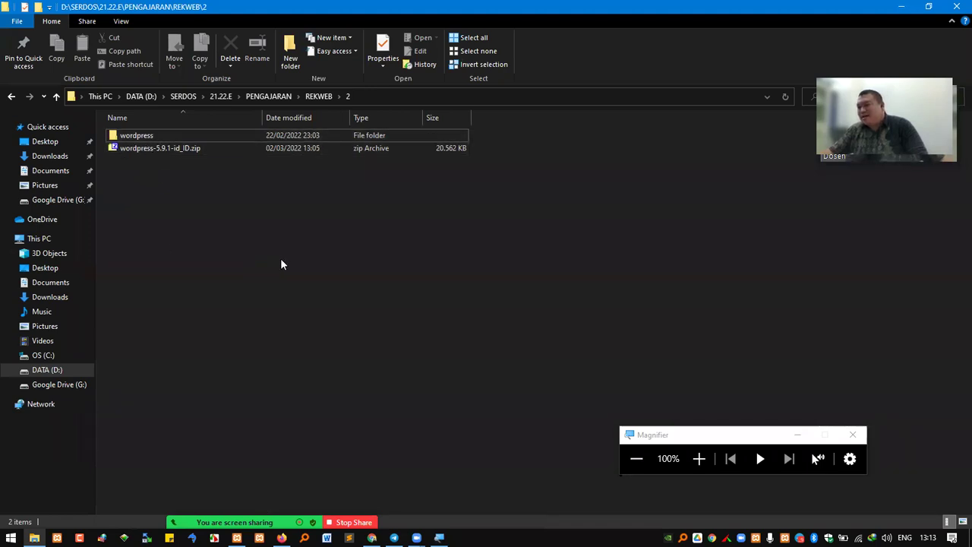
{"action": "left_click", "coordinate": [237, 538]}
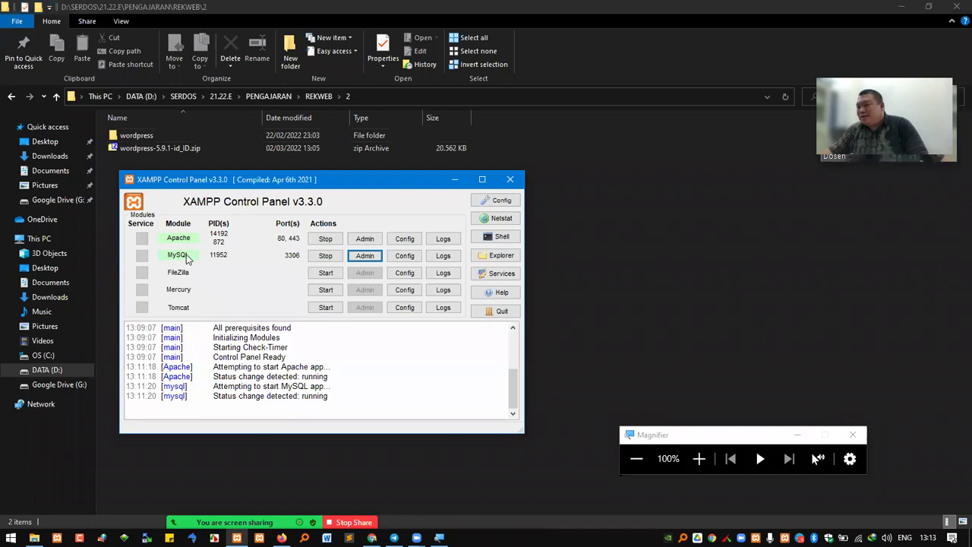
{"action": "left_click", "coordinate": [372, 259]}
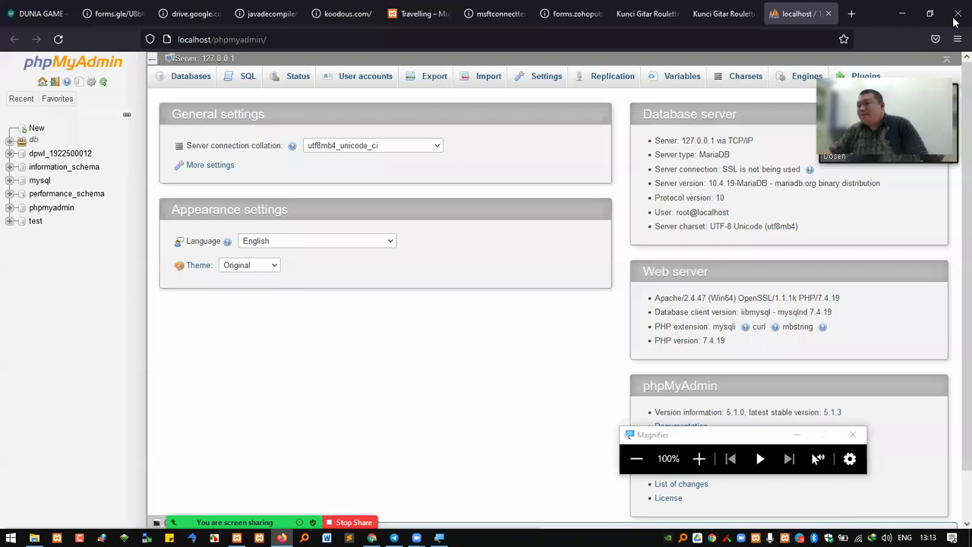
Close the Firefox phpMyAdmin copy and point out the localhost/phpmyadmin address in Chrome, magnified
{"action": "left_click", "coordinate": [956, 14]}
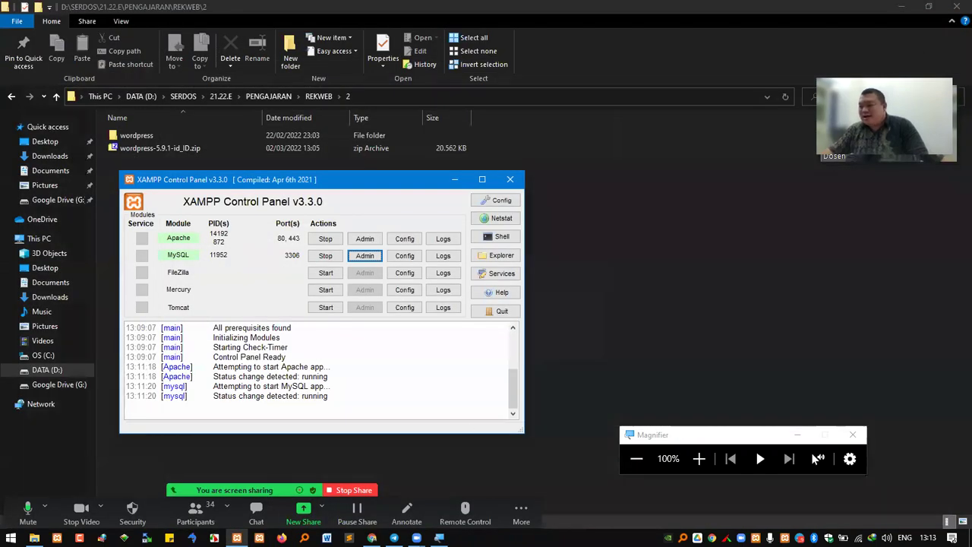
{"action": "key", "text": "alt+Tab"}
{"action": "left_click", "coordinate": [150, 32]}
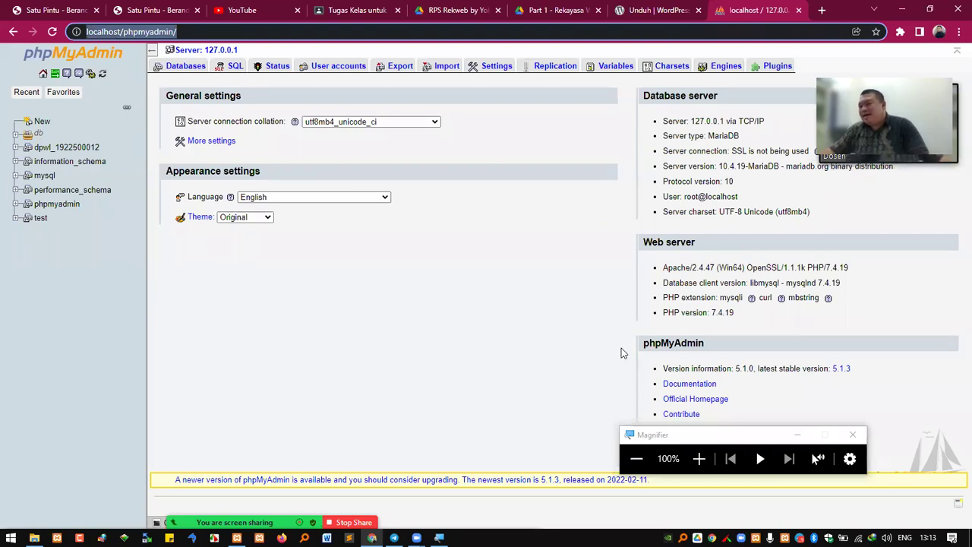
{"action": "left_click", "coordinate": [698, 458]}
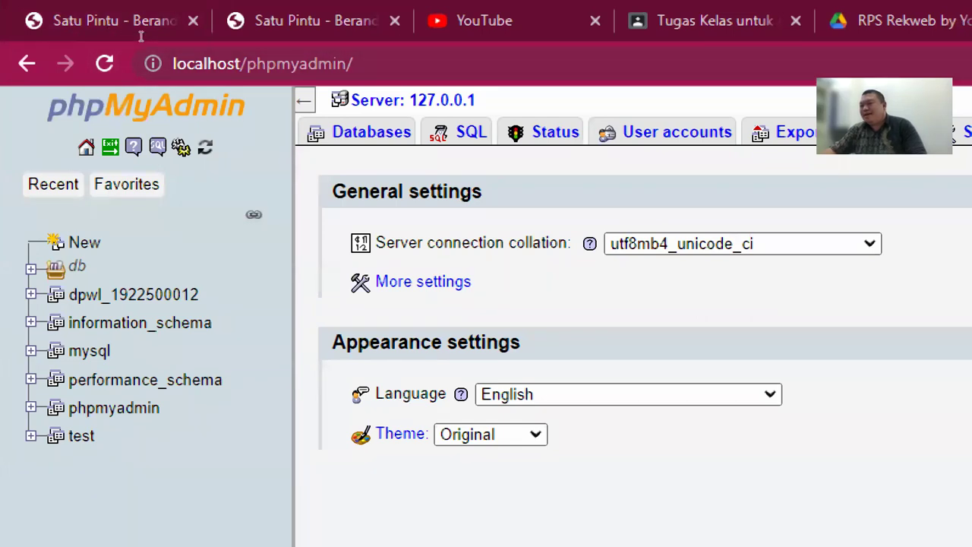
{"action": "left_click", "coordinate": [291, 64]}
{"action": "double_click", "coordinate": [318, 64]}
{"action": "left_click", "coordinate": [360, 63]}
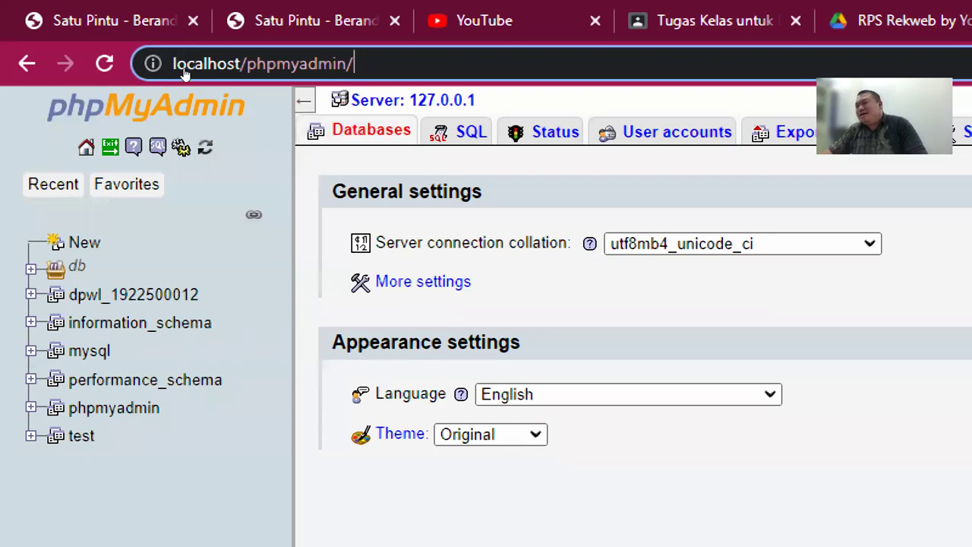
Open the Databases tab and scroll through the existing database list
{"action": "left_click", "coordinate": [370, 130]}
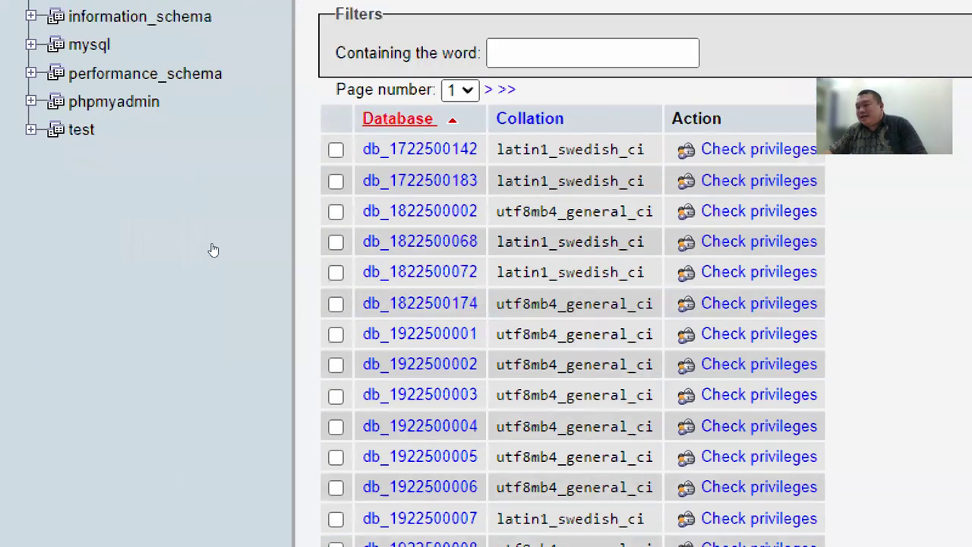
{"action": "scroll", "coordinate": [231, 281], "scroll_direction": "down", "scroll_amount": 15}
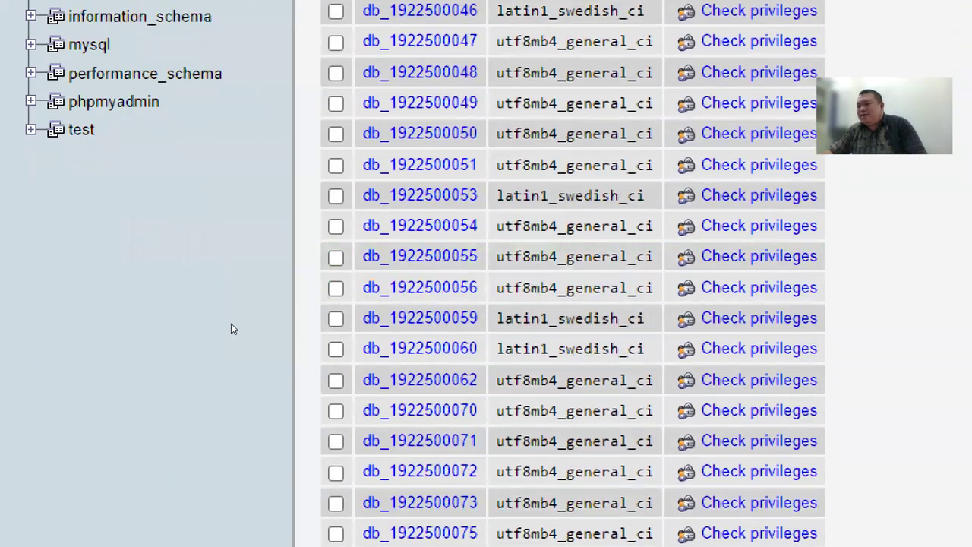
{"action": "scroll", "coordinate": [231, 328], "scroll_direction": "down", "scroll_amount": 15}
{"action": "scroll", "coordinate": [222, 358], "scroll_direction": "up", "scroll_amount": 4}
{"action": "scroll", "coordinate": [221, 355], "scroll_direction": "up", "scroll_amount": 12}
{"action": "scroll", "coordinate": [241, 135], "scroll_direction": "up", "scroll_amount": 10}
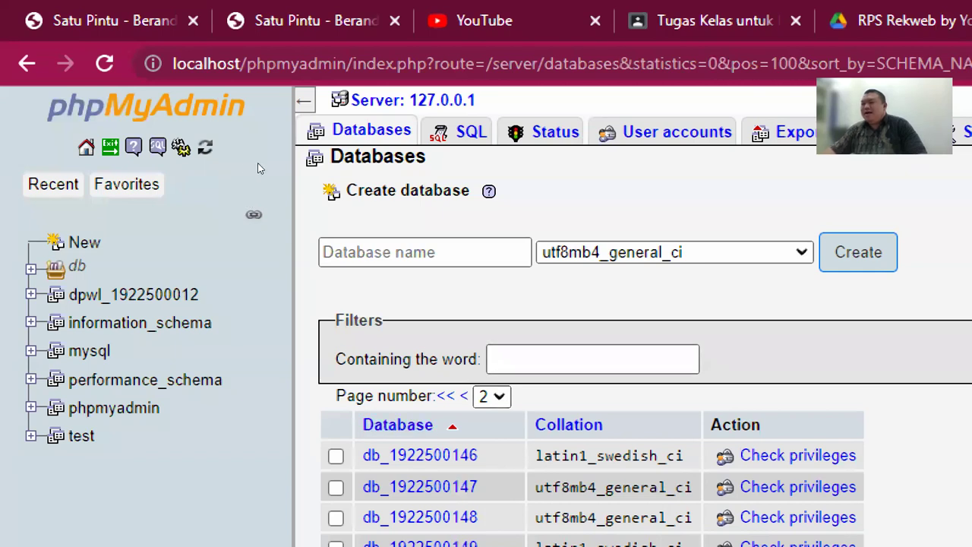
Enter db_2122e_si4a as the new database name
{"action": "left_click", "coordinate": [498, 254]}
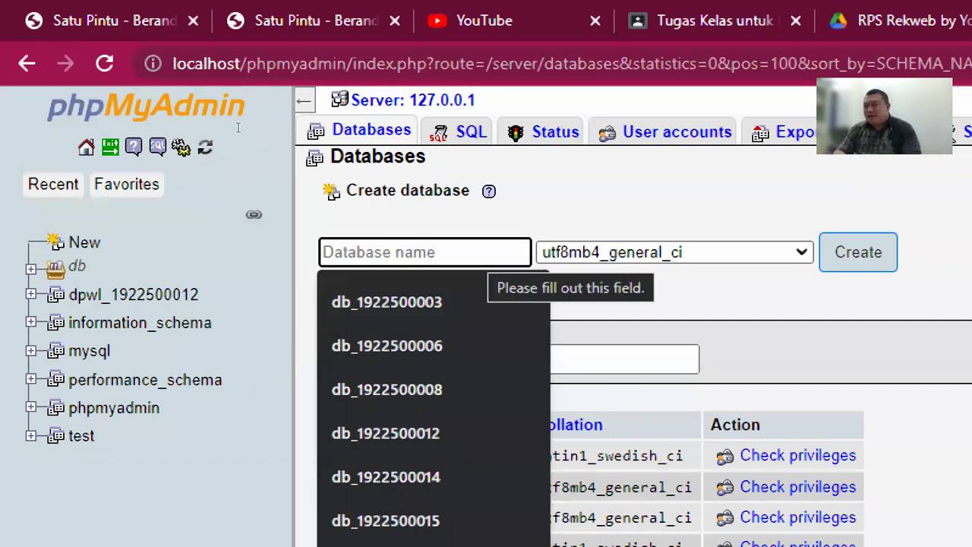
{"action": "type", "text": "db_si"}
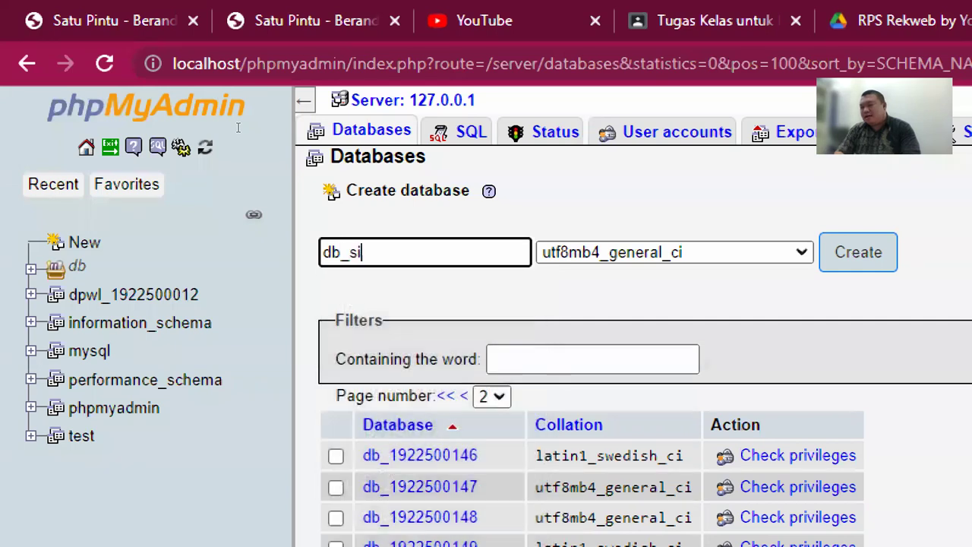
{"action": "type", "text": "4a"}
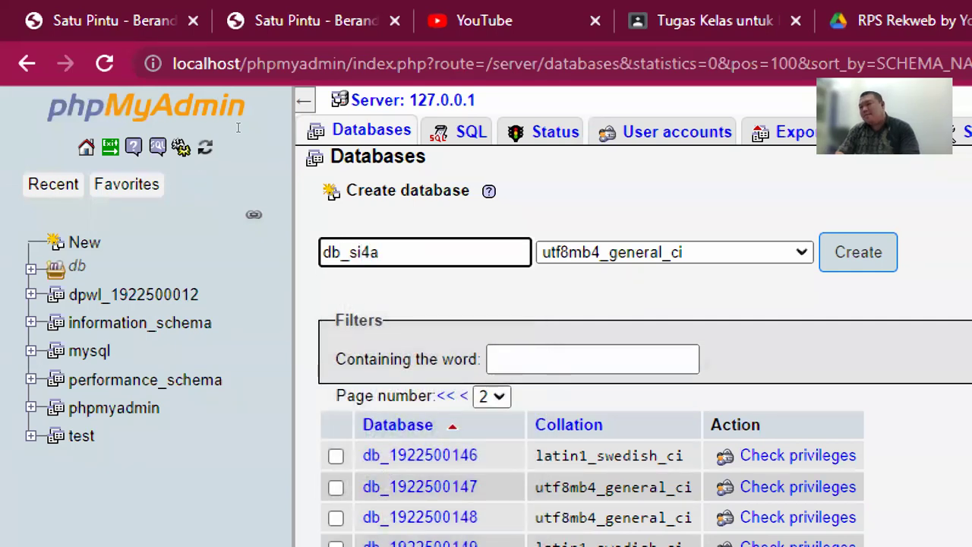
{"action": "key", "text": "Left"}
{"action": "key", "text": "Left"}
{"action": "key", "text": "Left"}
{"action": "key", "text": "Left"}
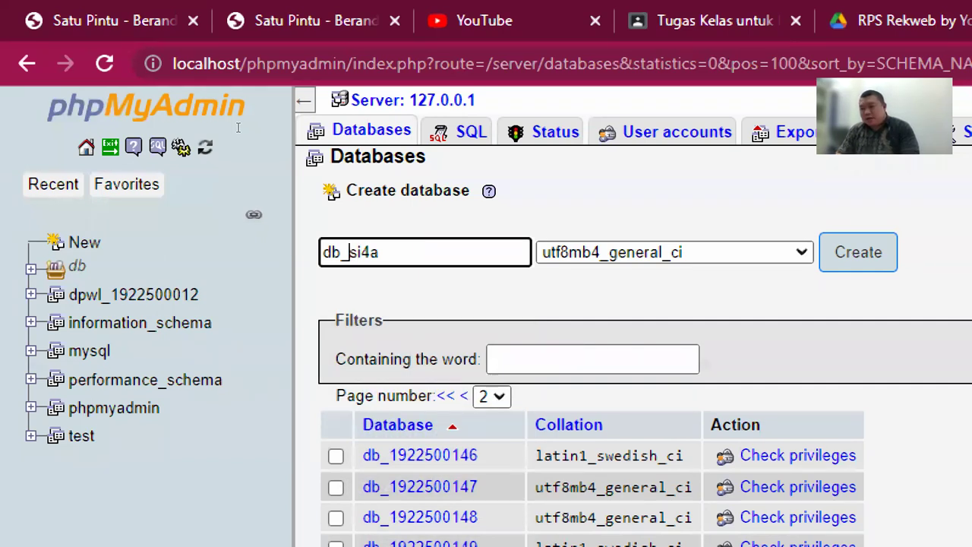
{"action": "type", "text": "2122e"}
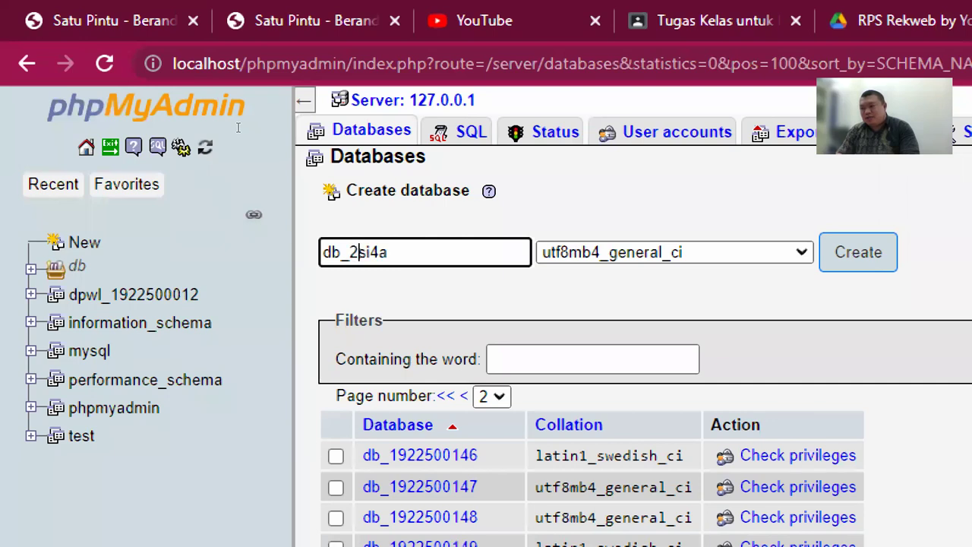
{"action": "type", "text": "_"}
{"action": "key", "text": "Right"}
{"action": "key", "text": "Right"}
{"action": "key", "text": "Right"}
{"action": "key", "text": "Right"}
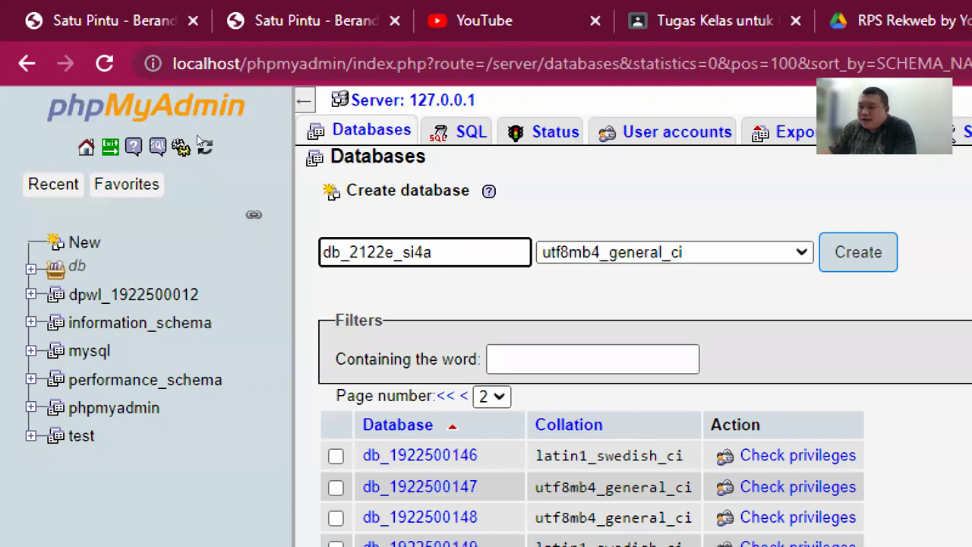
Highlight the 21, 22, e and si4a parts of the name, then create the database
{"action": "key", "text": "Left"}
{"action": "key", "text": "Left"}
{"action": "key", "text": "Left"}
{"action": "key", "text": "Left"}
{"action": "key", "text": "Left"}
{"action": "key", "text": "Left"}
{"action": "key", "text": "Left"}
{"action": "key", "text": "Left"}
{"action": "key", "text": "shift+Left"}
{"action": "key", "text": "shift+Left"}
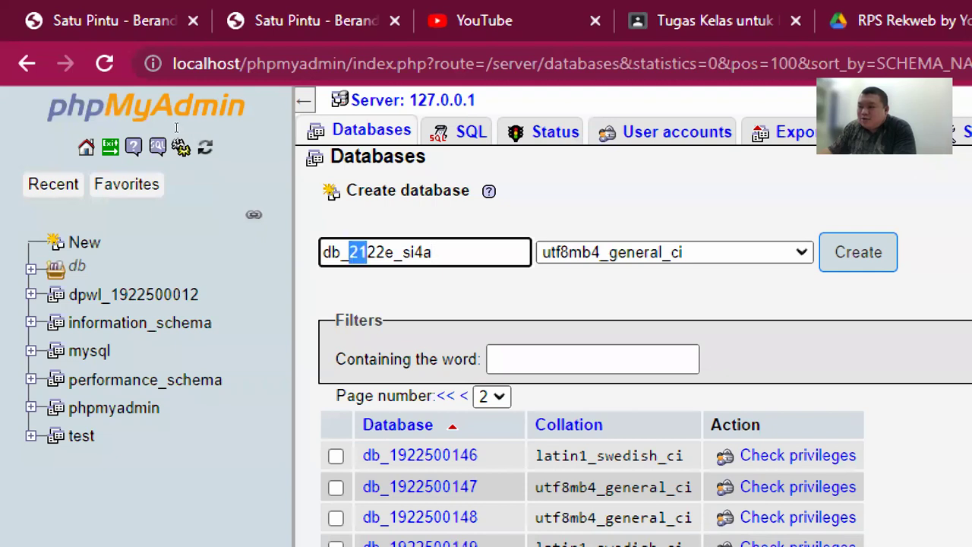
{"action": "key", "text": "Right"}
{"action": "key", "text": "Right"}
{"action": "key", "text": "Right"}
{"action": "key", "text": "shift+Left"}
{"action": "key", "text": "shift+Left"}
{"action": "key", "text": "Right"}
{"action": "key", "text": "shift+Right"}
{"action": "key", "text": "Right"}
{"action": "key", "text": "Right"}
{"action": "key", "text": "shift+End"}
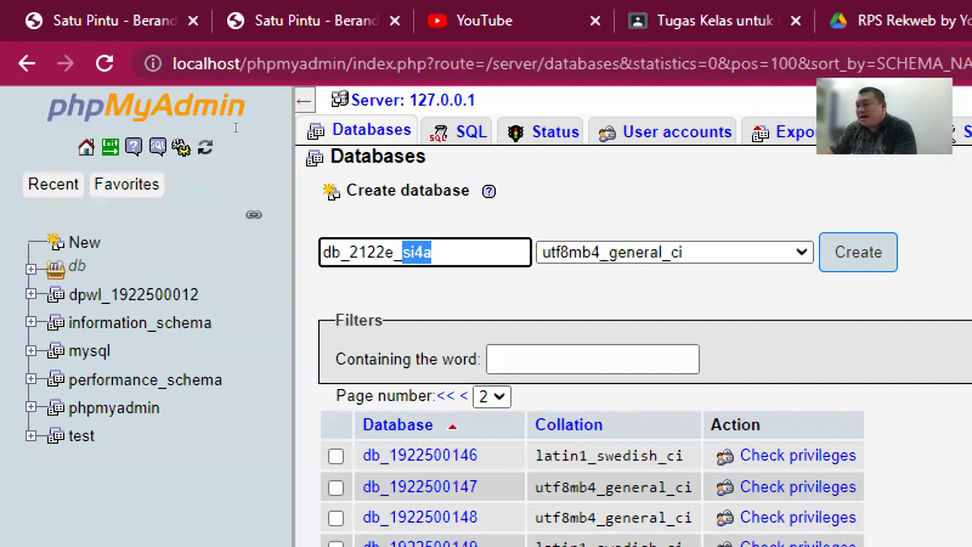
{"action": "key", "text": "Right"}
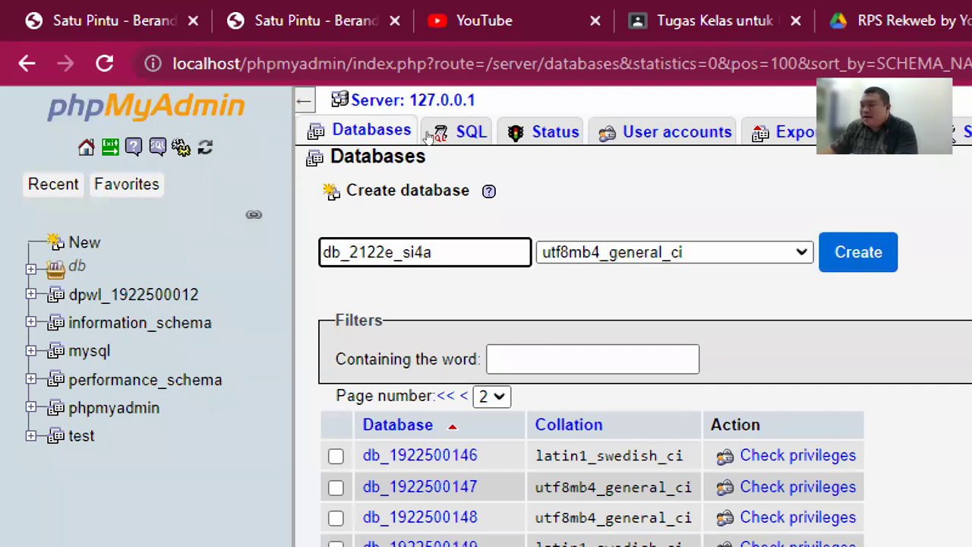
{"action": "key", "text": "Return"}
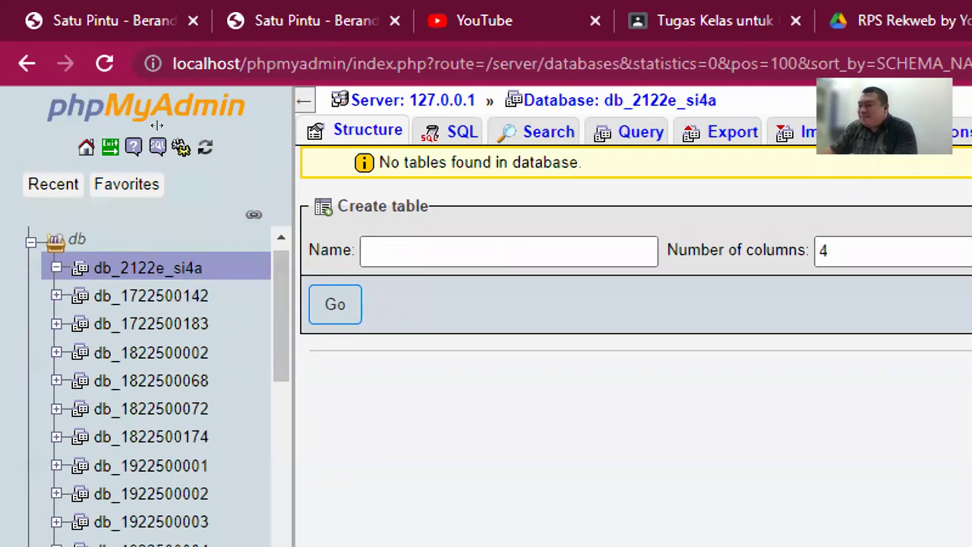
Submit the empty Create table form, return Magnifier to 100%, and bring File Explorer forward
{"action": "key", "text": "Return"}
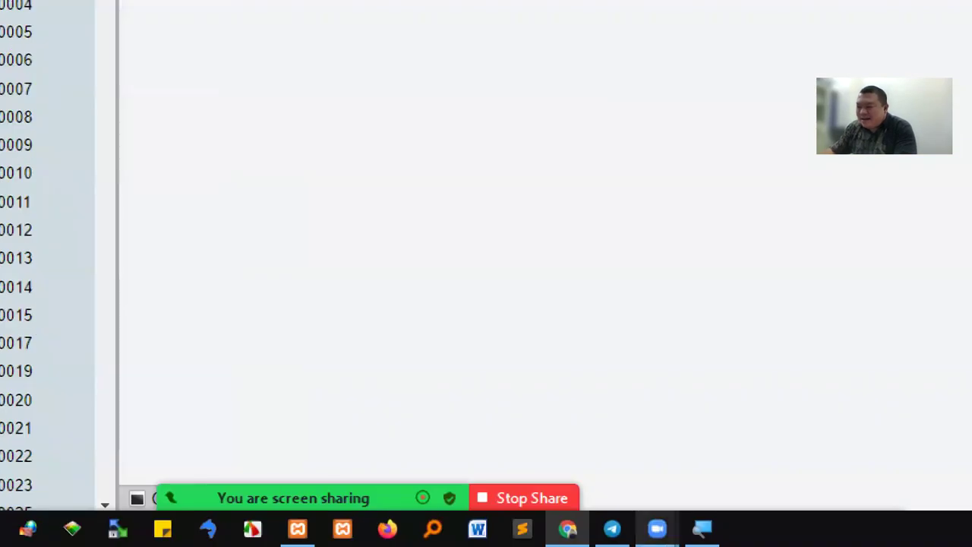
{"action": "left_click", "coordinate": [703, 528]}
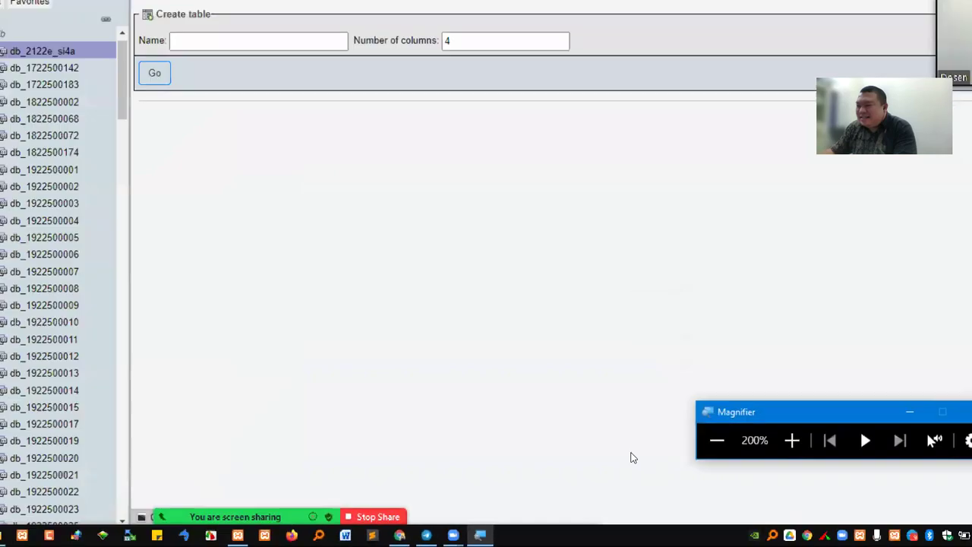
{"action": "key", "text": "super+minus"}
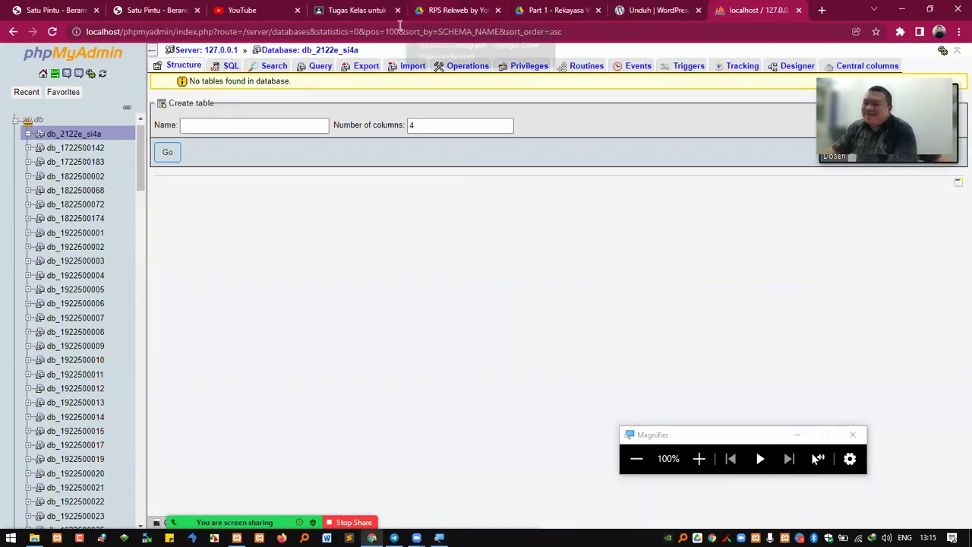
{"action": "mouse_move", "coordinate": [35, 538]}
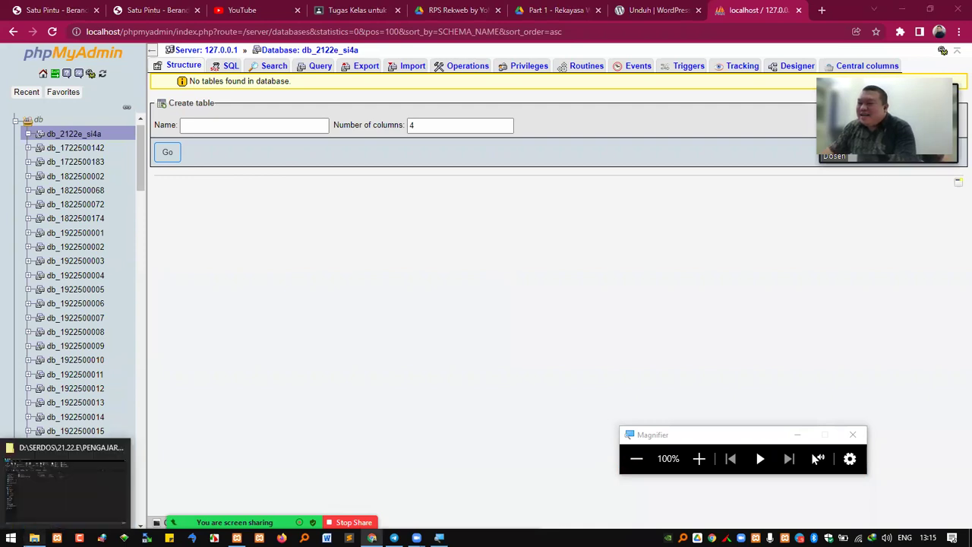
{"action": "left_click", "coordinate": [65, 478]}
Start renaming the wordpress folder, trying si4a with a 2122e prefix, then removing it
{"action": "left_click", "coordinate": [699, 458]}
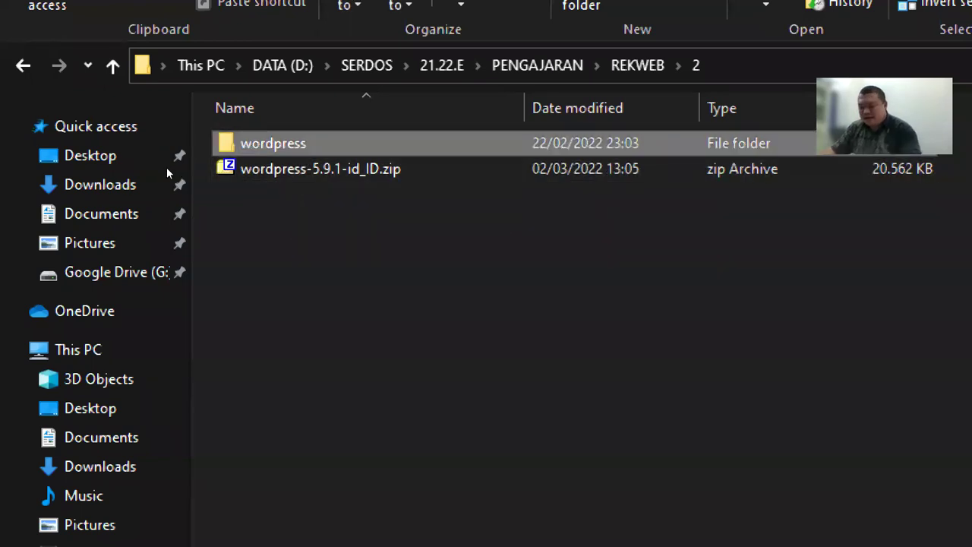
{"action": "key", "text": "F2"}
{"action": "type", "text": "si4a"}
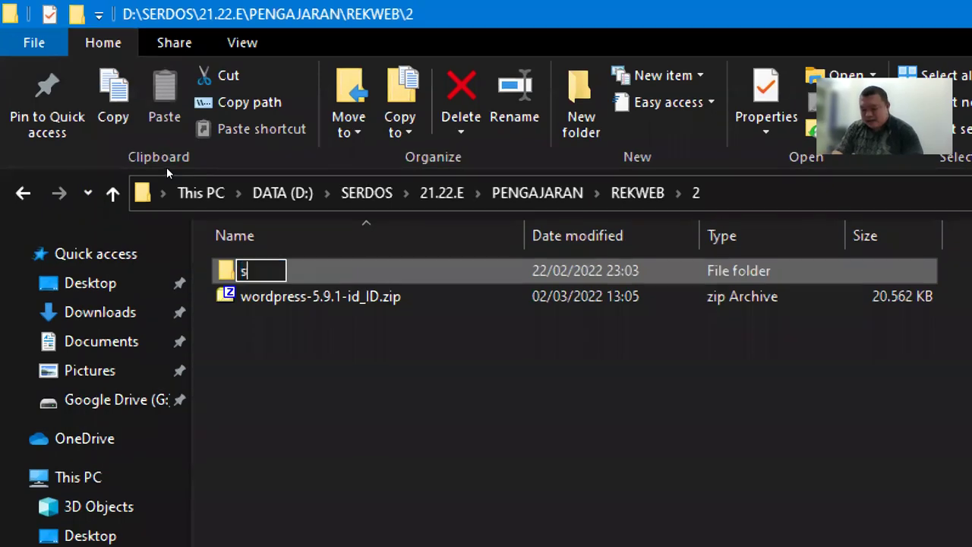
{"action": "key", "text": "Home"}
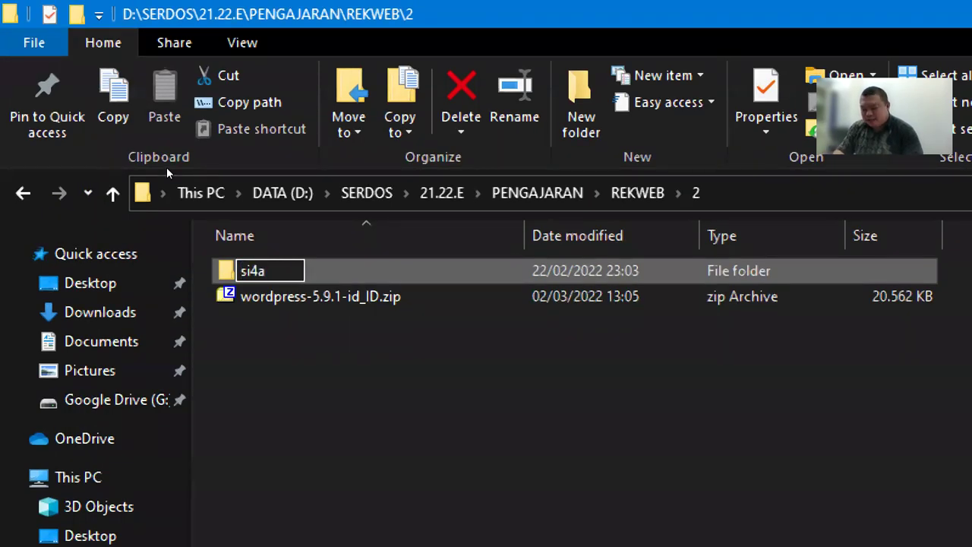
{"action": "type", "text": "2122e"}
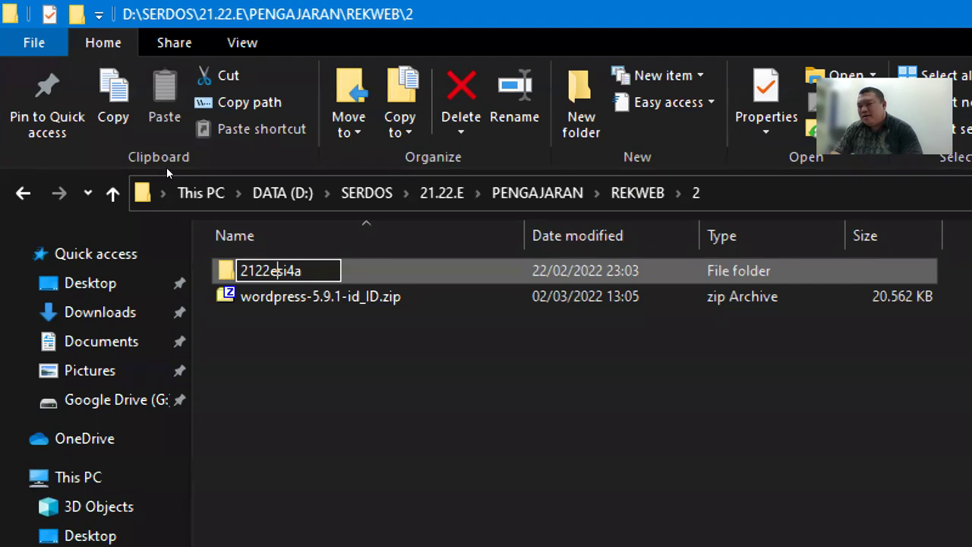
{"action": "key", "text": "shift+Home"}
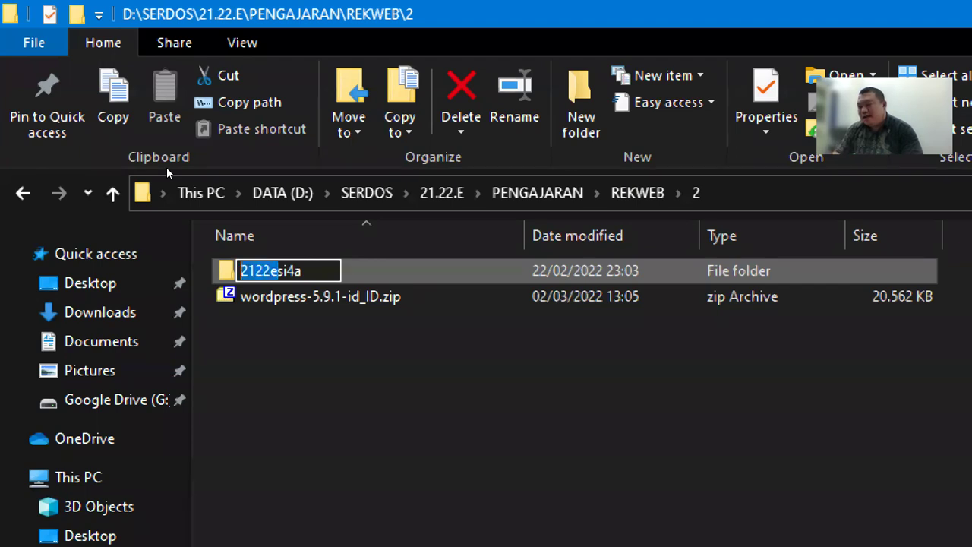
{"action": "key", "text": "BackSpace"}
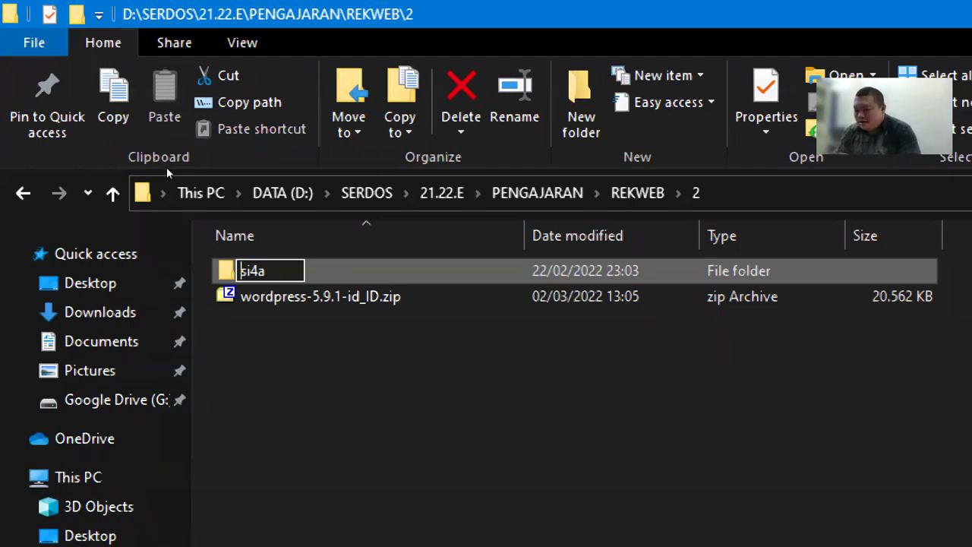
Revert the partial edit and rename the wordpress folder to si4a
{"action": "key", "text": "ctrl+a"}
{"action": "key", "text": "ctrl+z"}
{"action": "key", "text": "BackSpace"}
{"action": "key", "text": "Escape"}
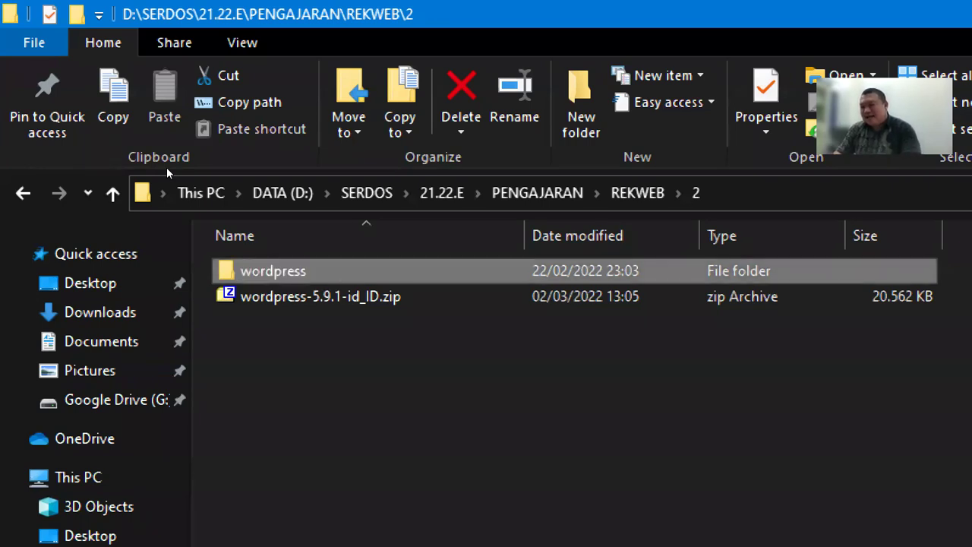
{"action": "key", "text": "F2"}
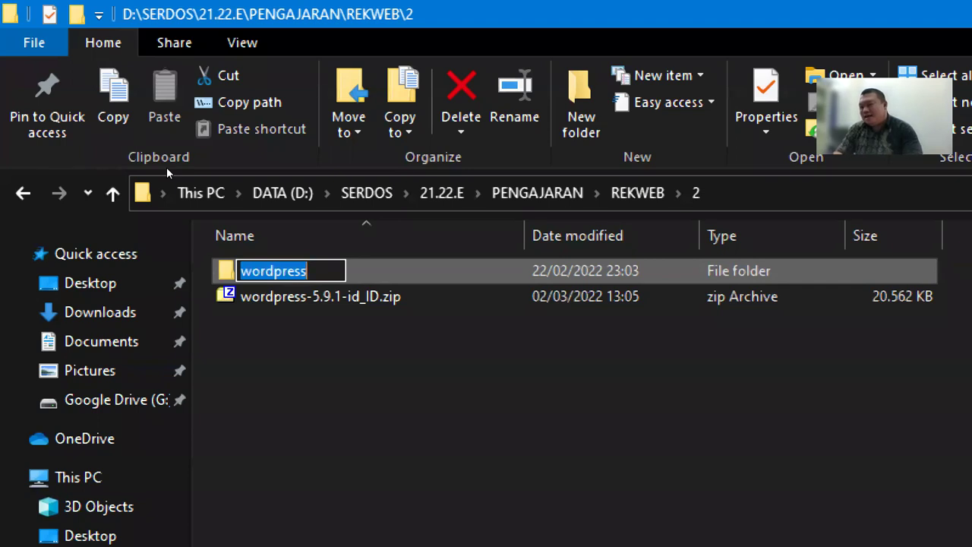
{"action": "type", "text": "si4a"}
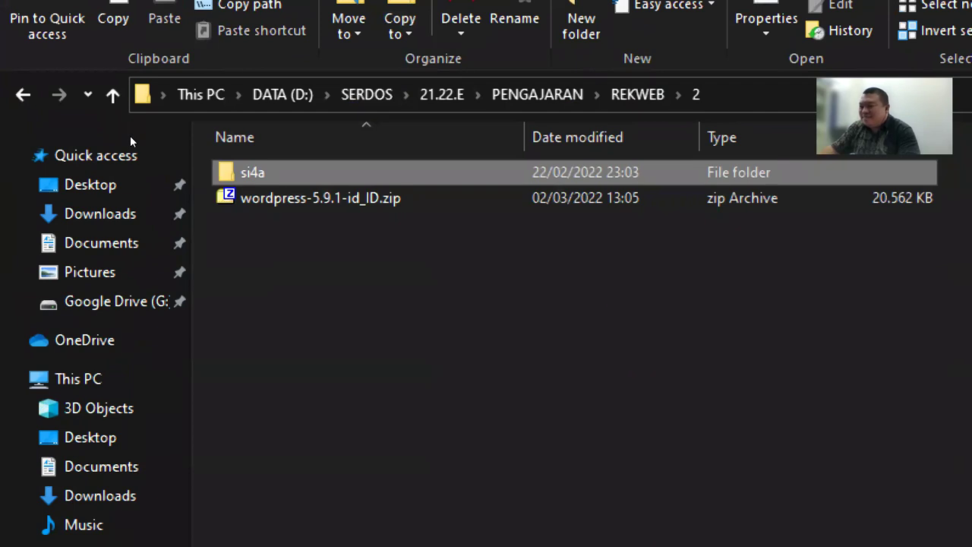
Cut the si4a folder and highlight the XAMPP installation directory d:\xampp7 in the log
{"action": "key", "text": "Menu"}
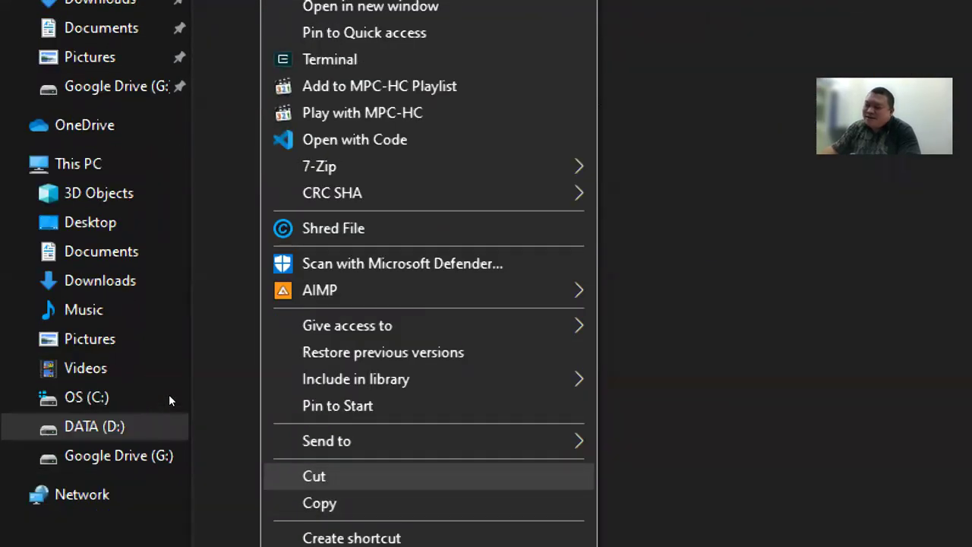
{"action": "key", "text": "Return"}
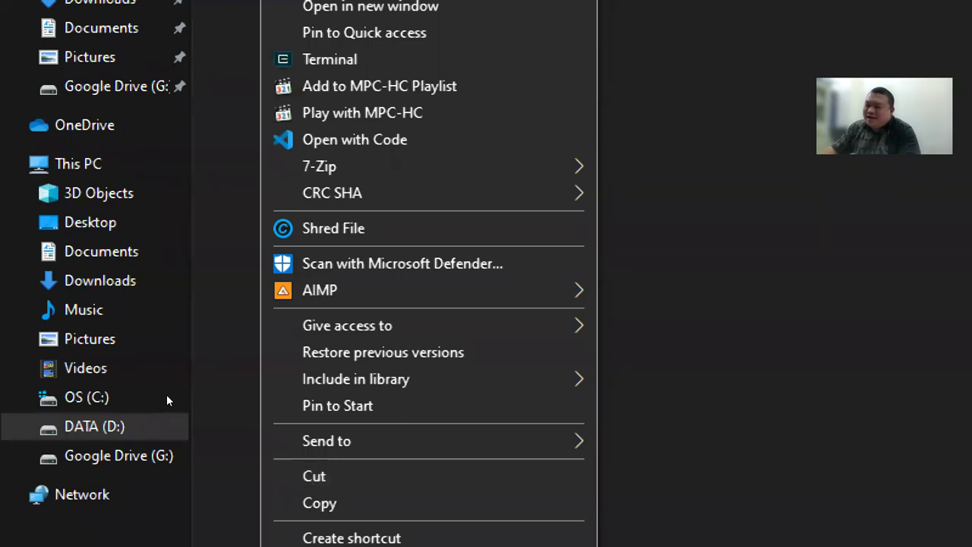
{"action": "right_click", "coordinate": [243, 268]}
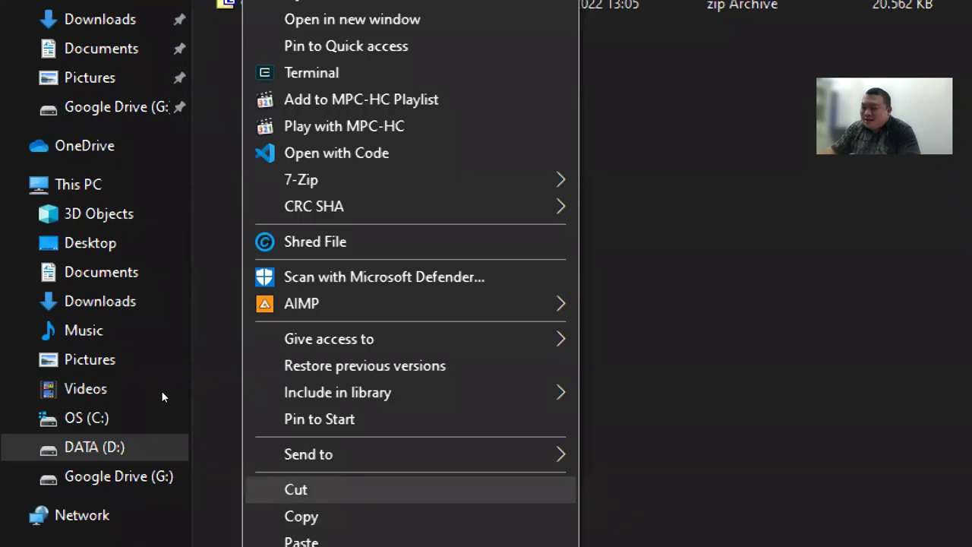
{"action": "key", "text": "Return"}
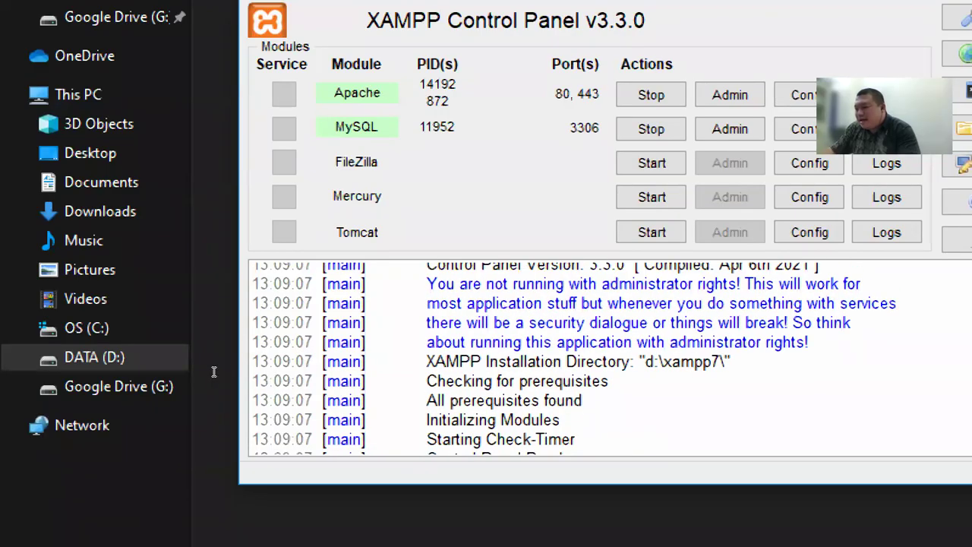
{"action": "left_click_drag", "start_coordinate": [214, 371], "coordinate": [325, 374]}
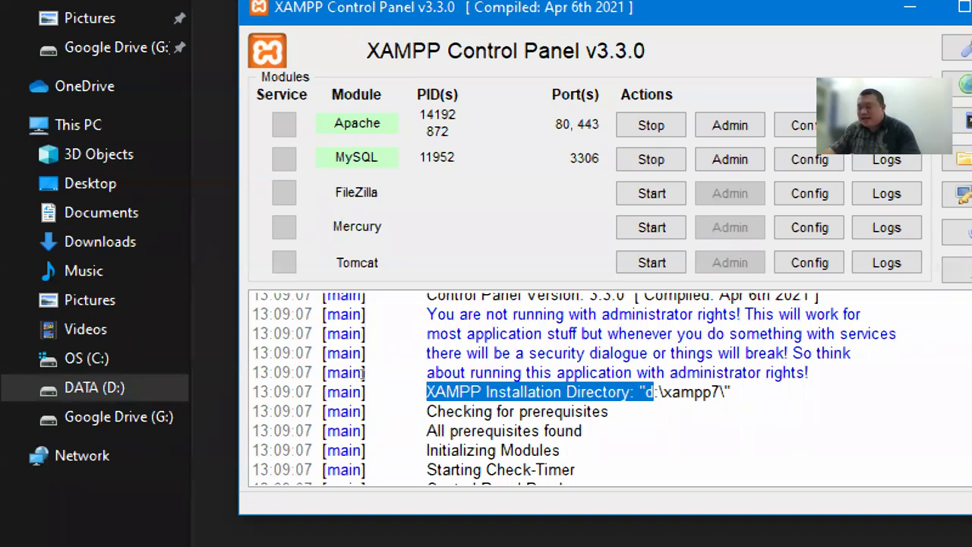
Open a new File Explorer window and head to the xampp7 folder on DATA (D:)
{"action": "key", "text": "super+e"}
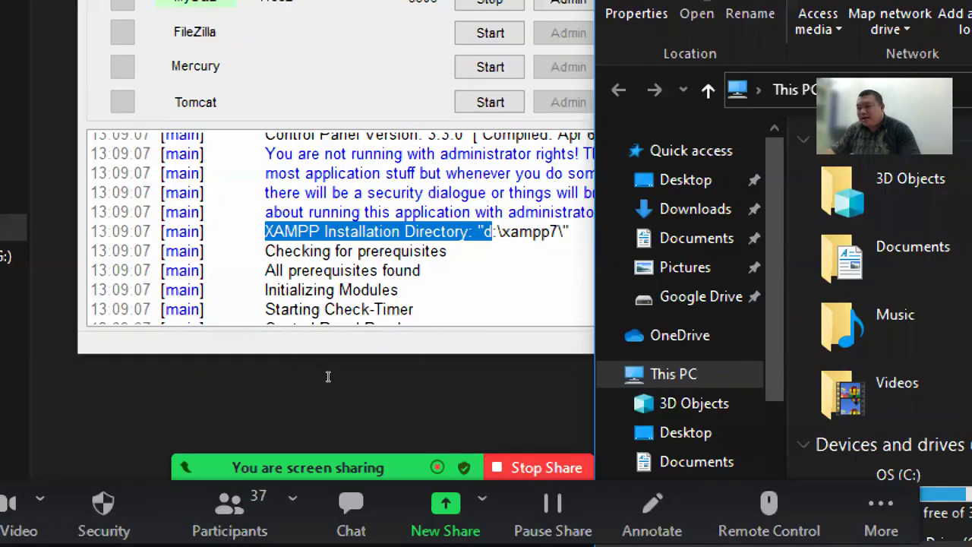
{"action": "left_click", "coordinate": [448, 250]}
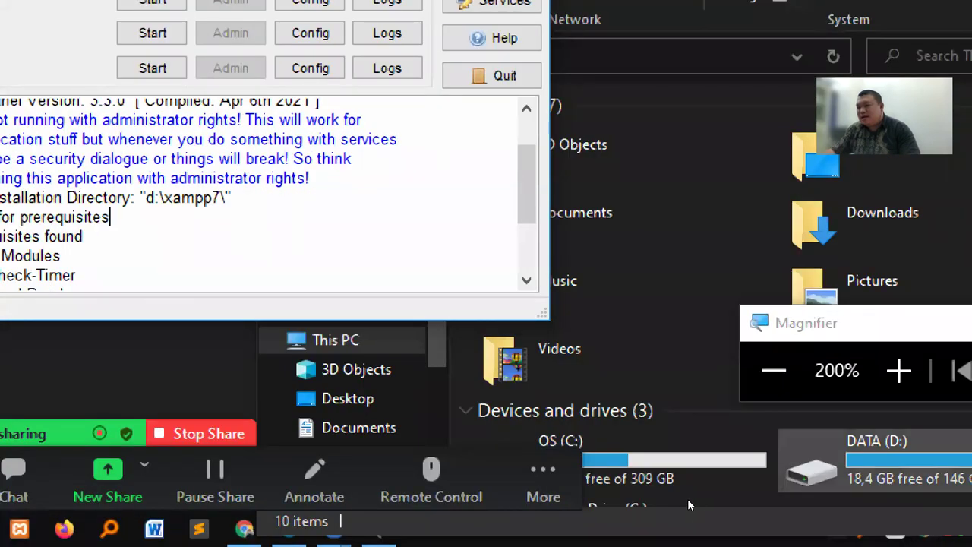
{"action": "double_click", "coordinate": [687, 498]}
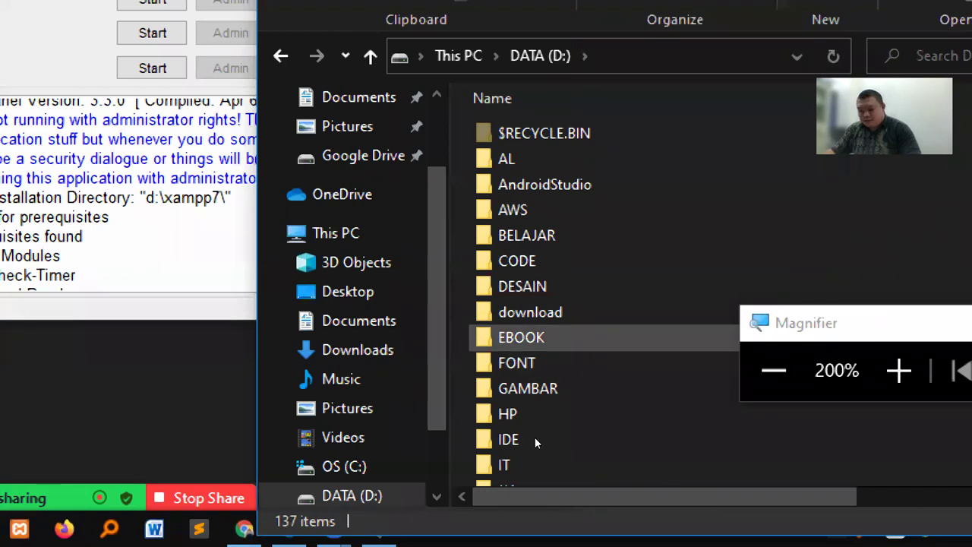
{"action": "key", "text": "x"}
{"action": "key", "text": "Down"}
{"action": "key", "text": "Down"}
{"action": "key", "text": "Down"}
{"action": "key", "text": "Up"}
{"action": "key", "text": "Up"}
{"action": "key", "text": "Return"}
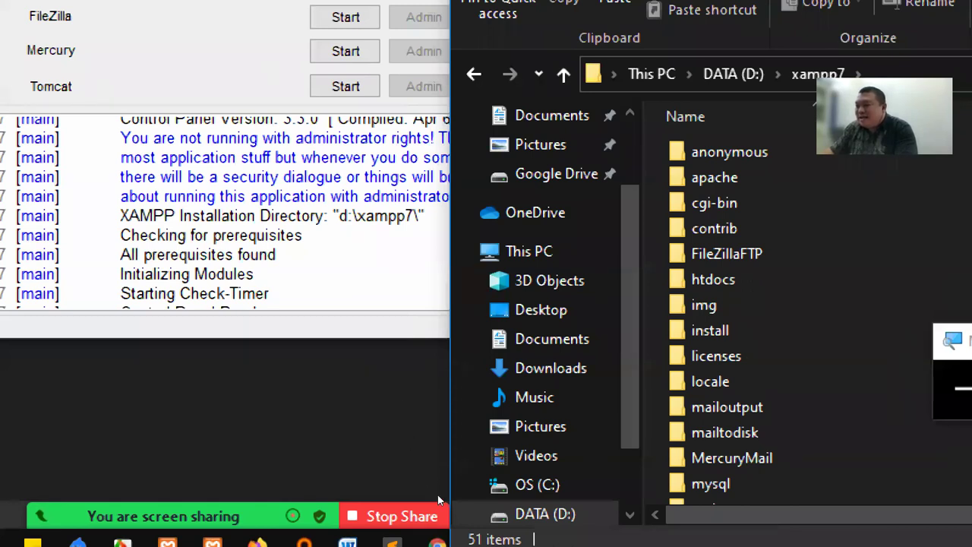
Locate xampp7 on D: and open its htdocs folder
{"action": "left_click", "coordinate": [534, 484]}
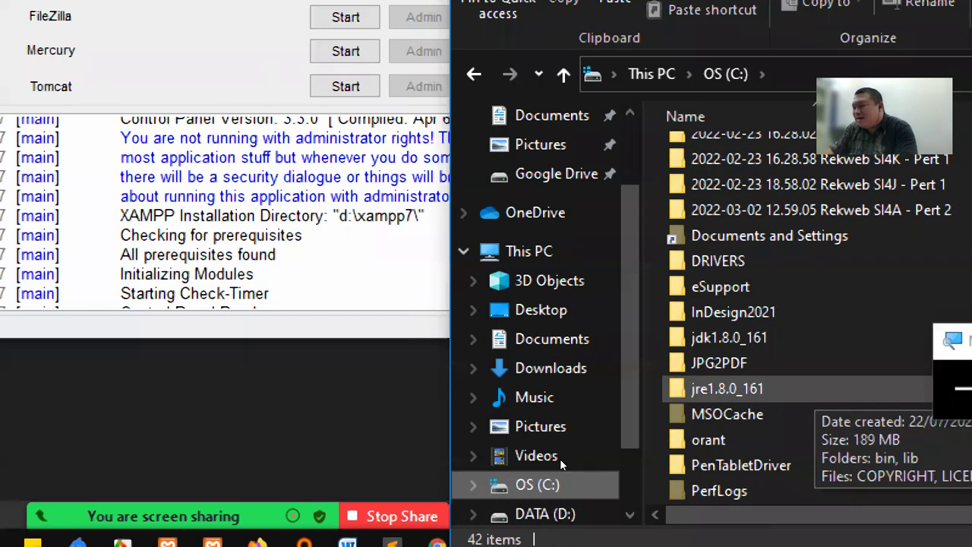
{"action": "scroll", "coordinate": [568, 461], "scroll_direction": "down", "scroll_amount": 6}
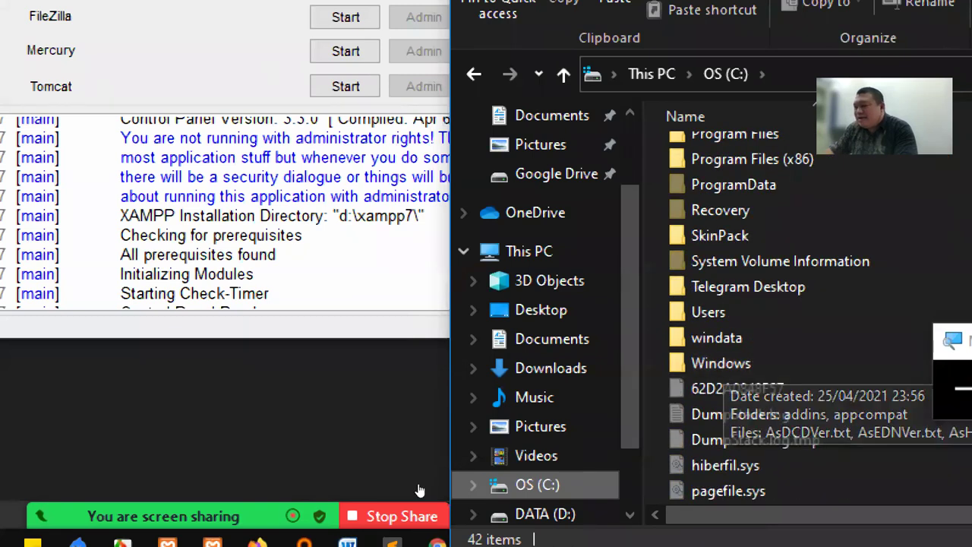
{"action": "mouse_move", "coordinate": [270, 509]}
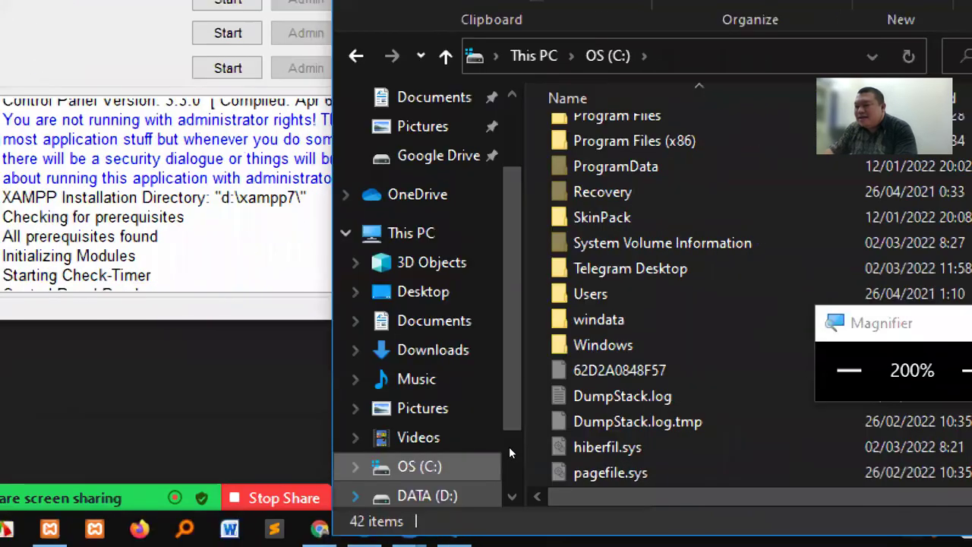
{"action": "scroll", "coordinate": [514, 467], "scroll_direction": "down", "scroll_amount": 9}
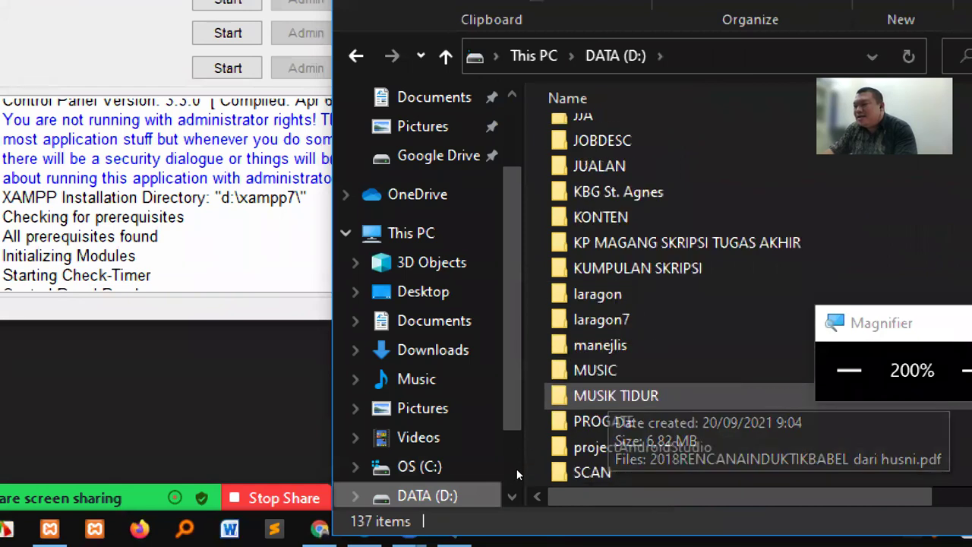
{"action": "scroll", "coordinate": [519, 465], "scroll_direction": "down", "scroll_amount": 4}
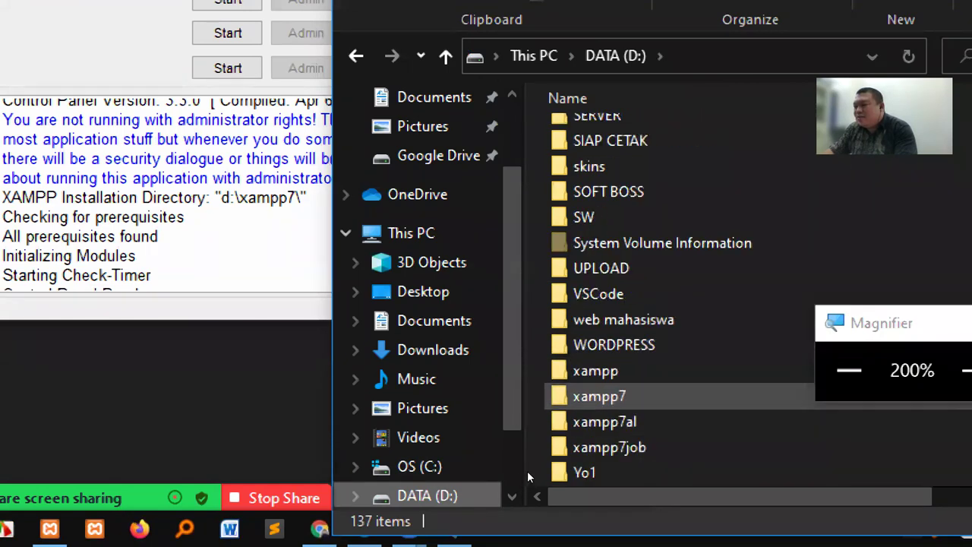
{"action": "left_click", "coordinate": [600, 396]}
{"action": "key", "text": "Return"}
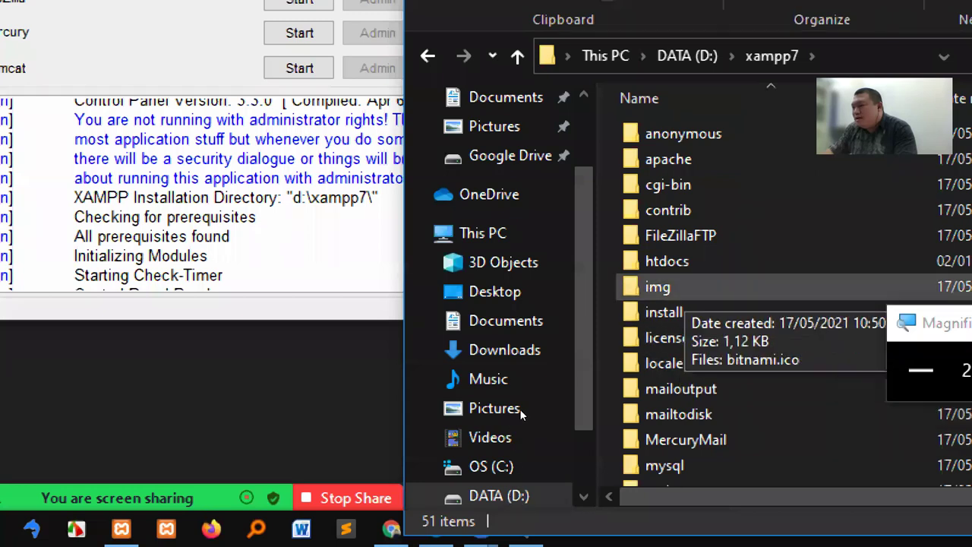
{"action": "double_click", "coordinate": [667, 261]}
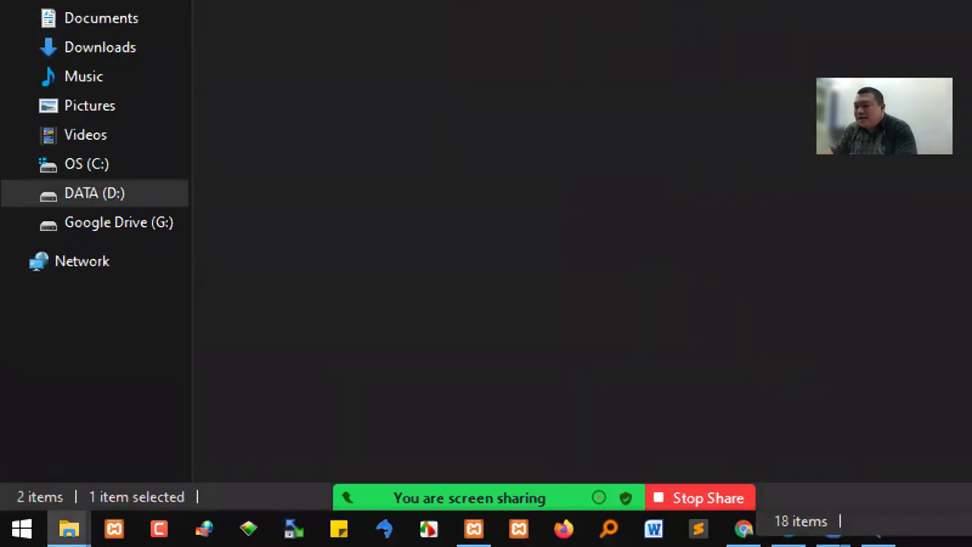
Paste si4a into D:\xampp7\htdocs, reset magnification to 100%, and place the window beside REKWEB\2
{"action": "mouse_move", "coordinate": [68, 529]}
{"action": "left_click", "coordinate": [191, 493]}
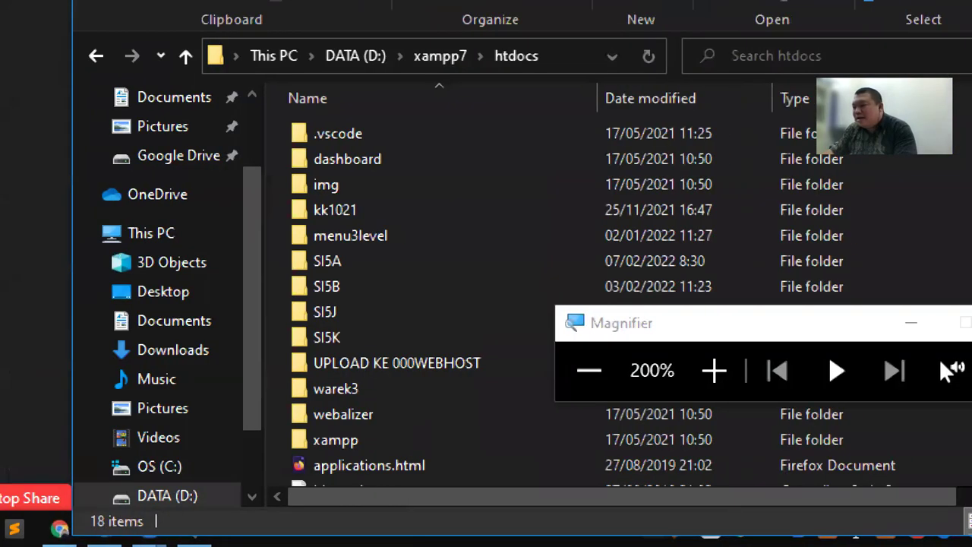
{"action": "right_click", "coordinate": [616, 487]}
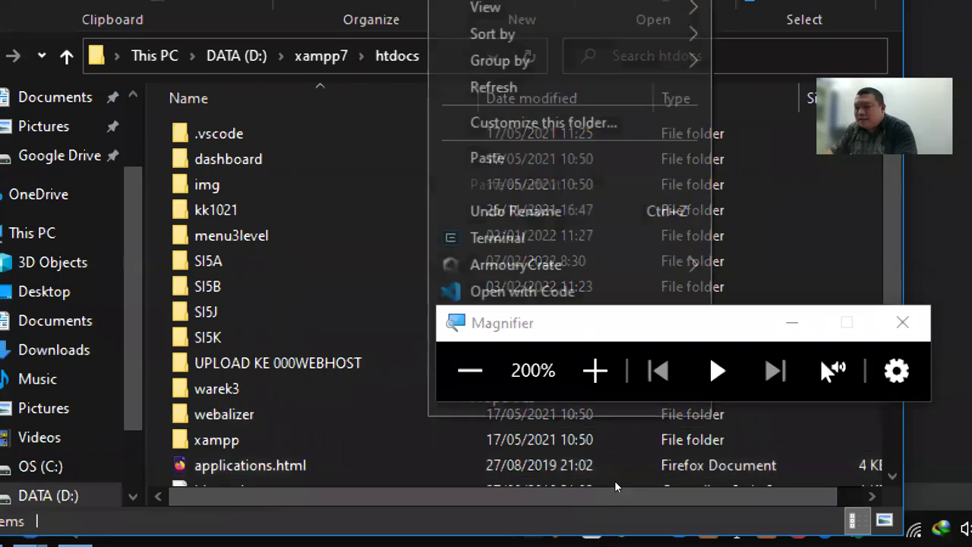
{"action": "left_click", "coordinate": [657, 349]}
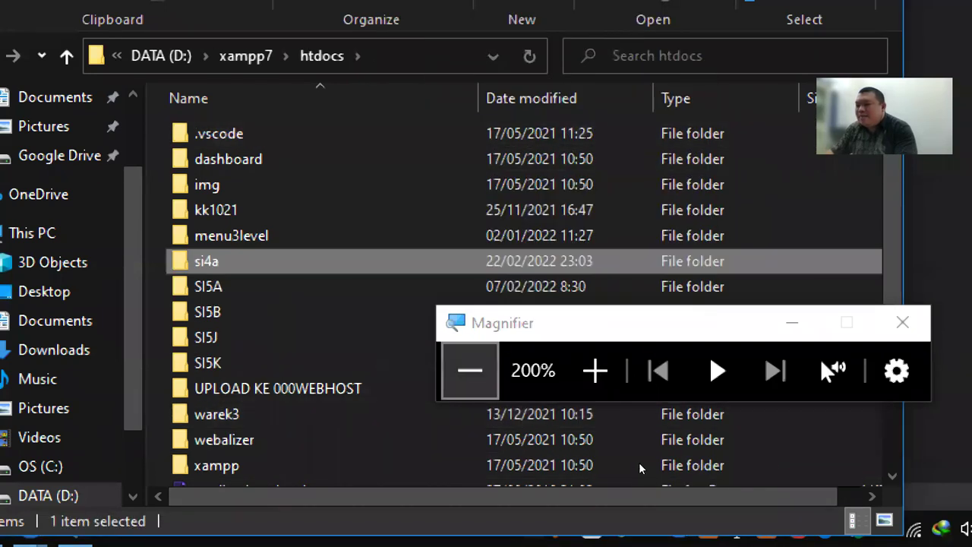
{"action": "left_click", "coordinate": [469, 370]}
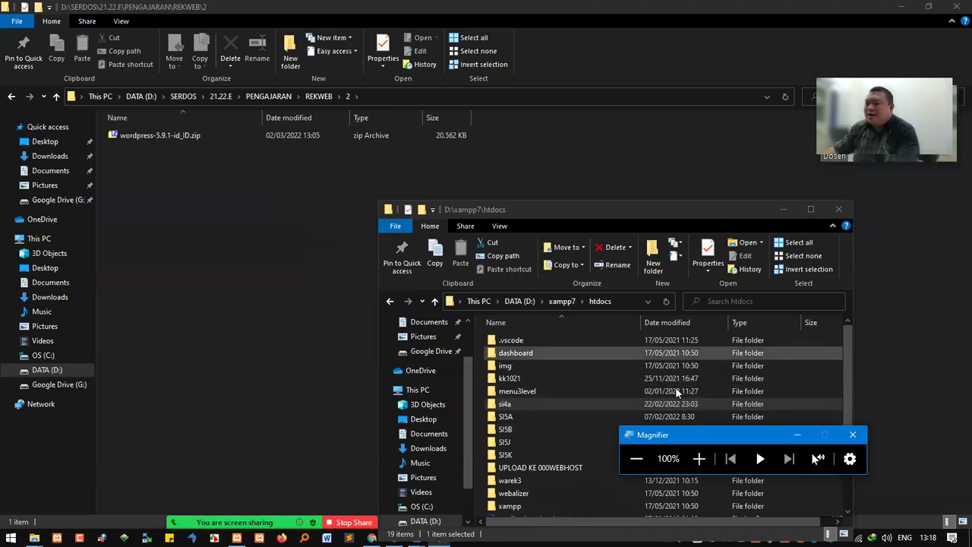
{"action": "left_click_drag", "start_coordinate": [616, 208], "coordinate": [577, 142]}
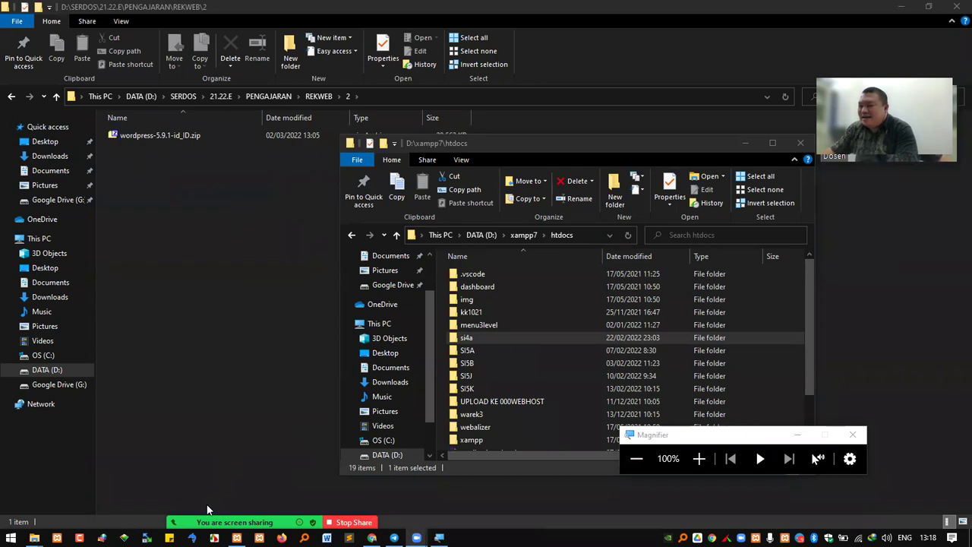
{"action": "mouse_move", "coordinate": [209, 510]}
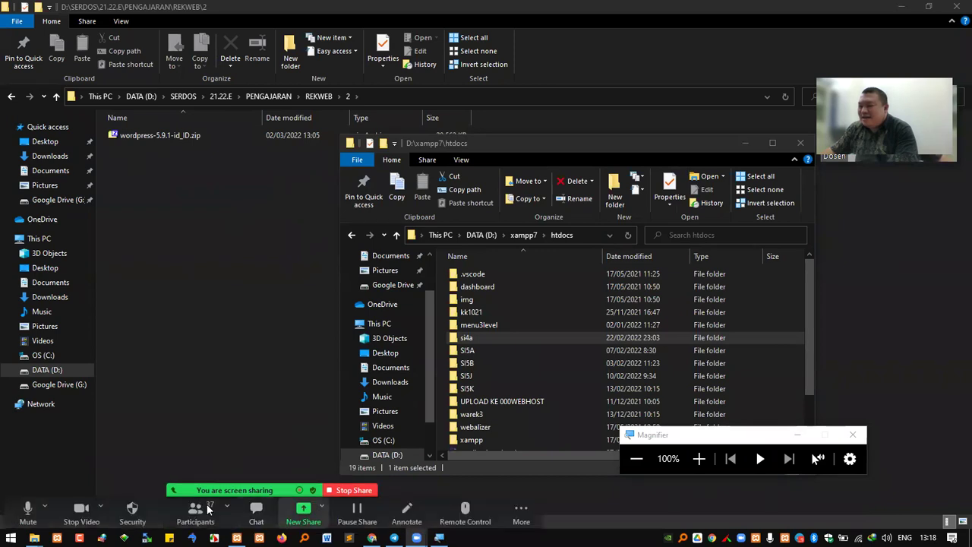
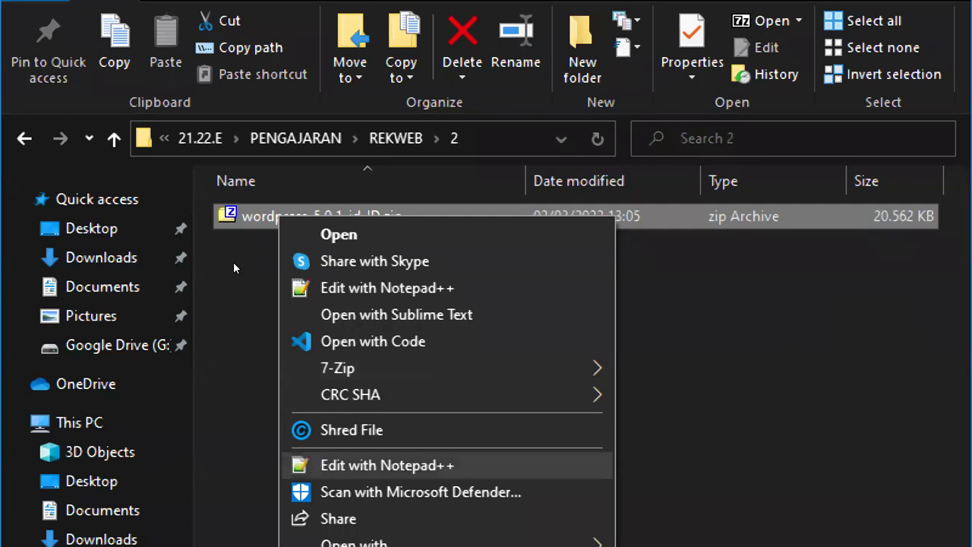
Dismiss the zip file's context menu so the D:\xampp7\htdocs window with si4a is in view
{"action": "left_click", "coordinate": [234, 258]}
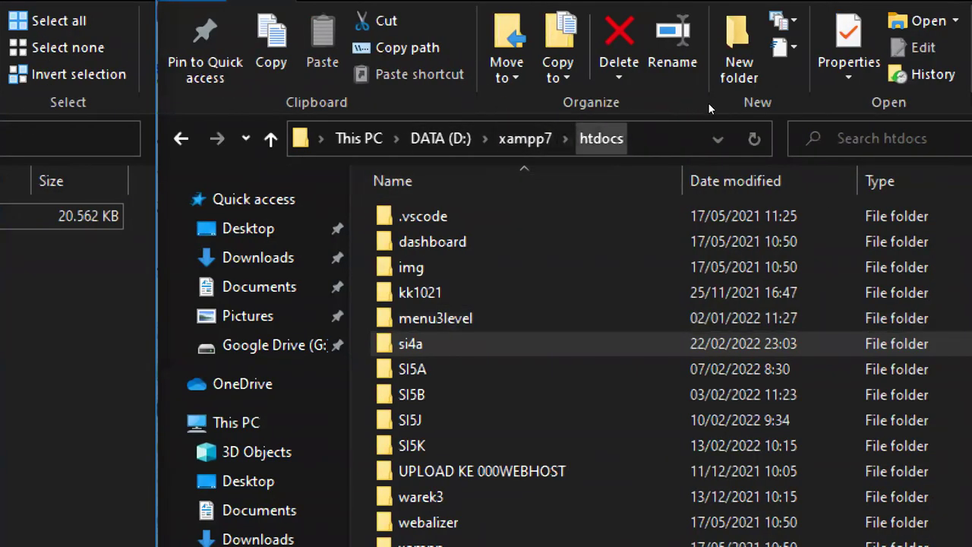
Confirm Apache (ports 80, 443) and MySQL (3306) are running in XAMPP, then minimize the panel
{"action": "left_click", "coordinate": [609, 206]}
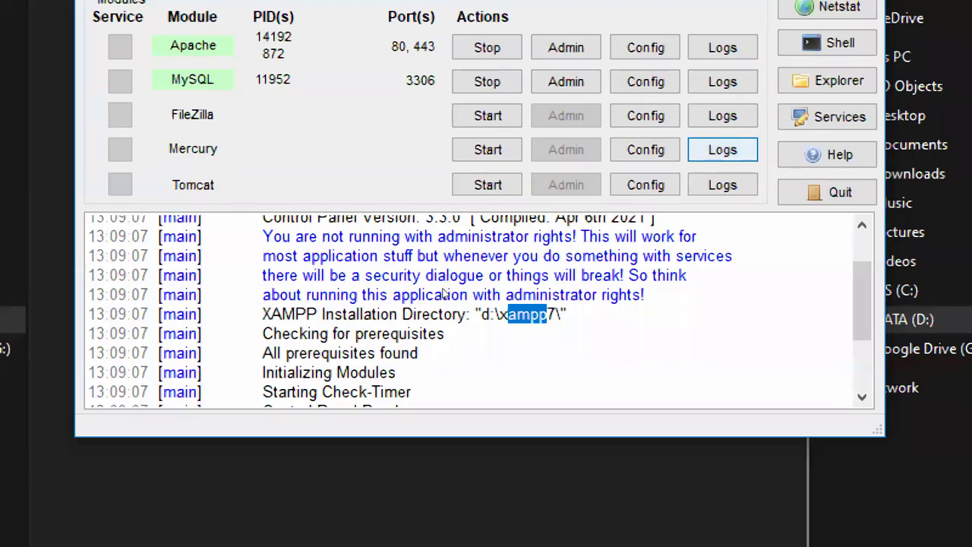
{"action": "left_click", "coordinate": [424, 355]}
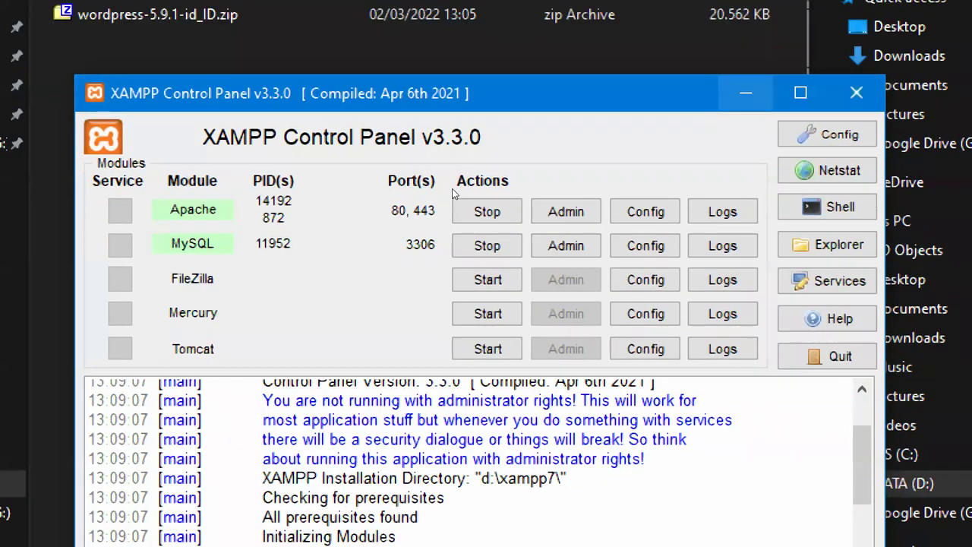
{"action": "left_click", "coordinate": [746, 93]}
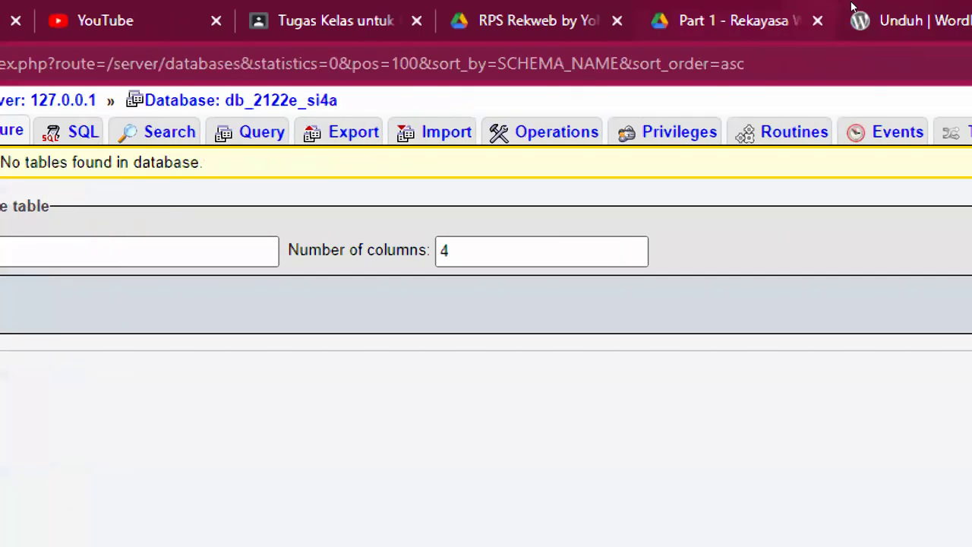
Load the localhost dashboard in a new Chrome tab, then the localhost/img directory listing
{"action": "key", "text": "ctrl+t"}
{"action": "type", "text": "loca"}
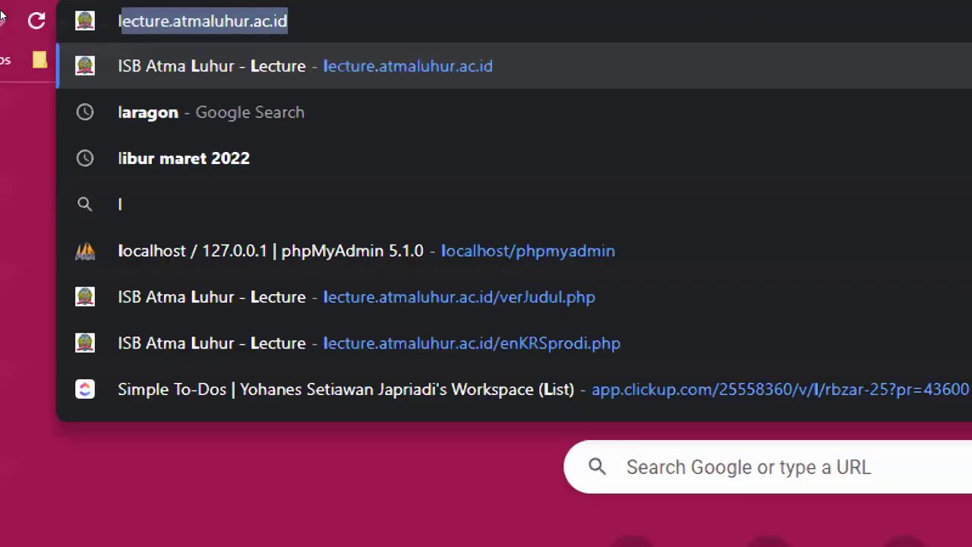
{"action": "type", "text": "lhost"}
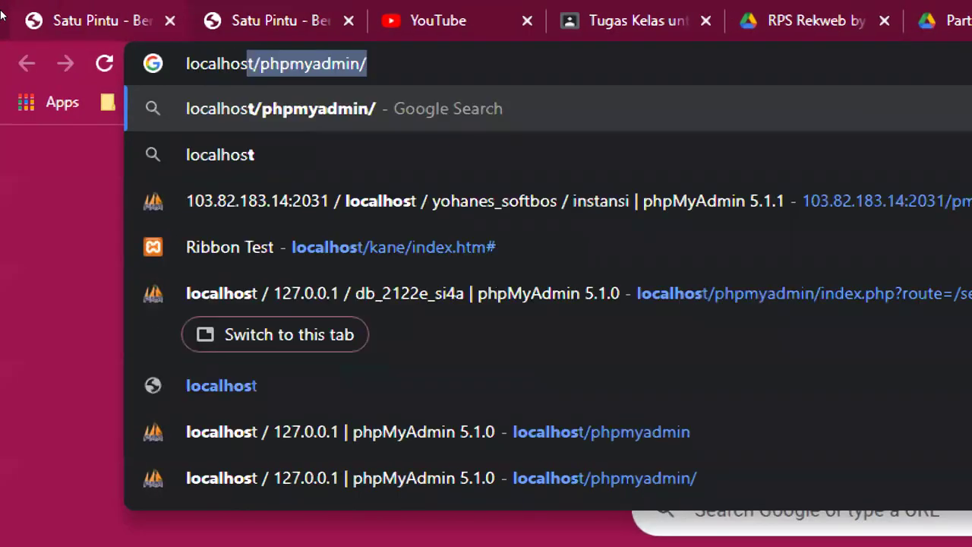
{"action": "key", "text": "Return"}
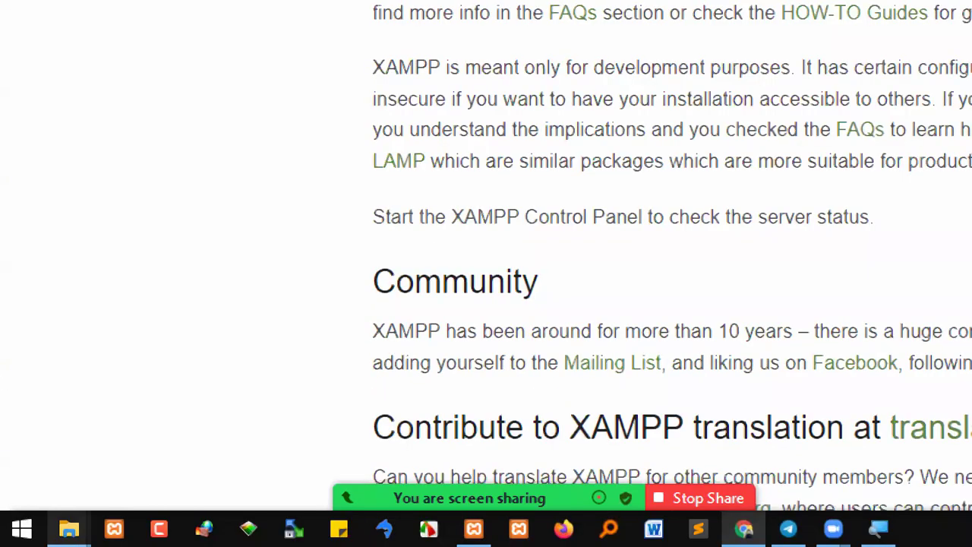
{"action": "mouse_move", "coordinate": [69, 529]}
{"action": "left_click", "coordinate": [117, 490]}
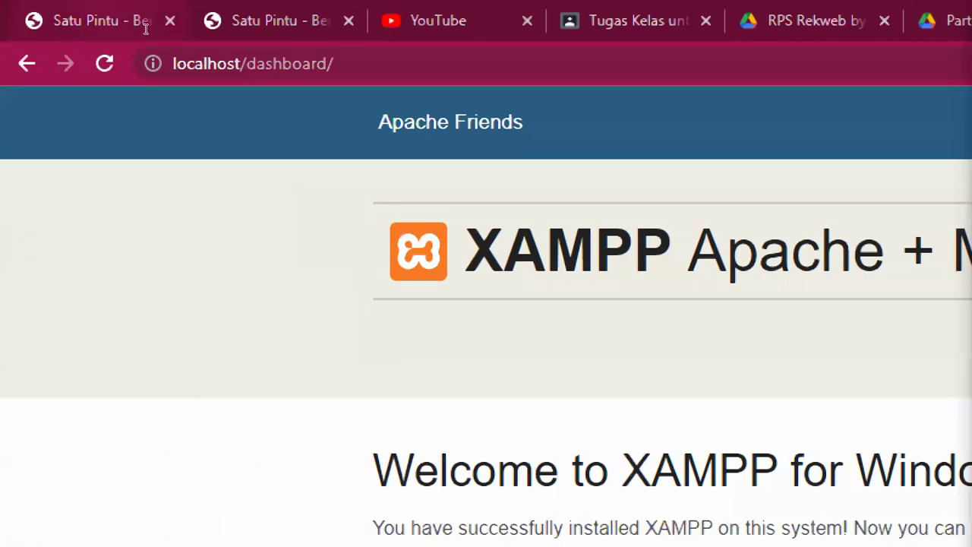
{"action": "double_click", "coordinate": [286, 63]}
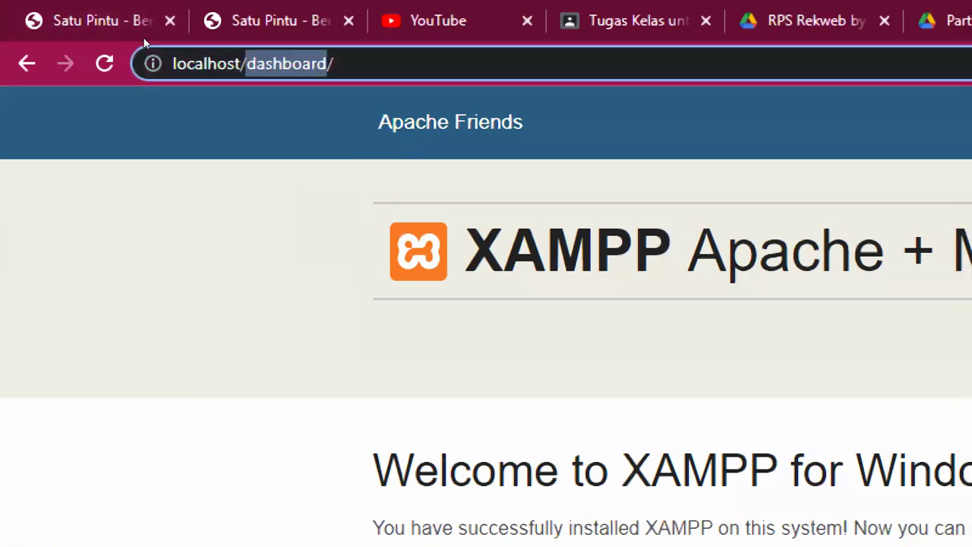
{"action": "type", "text": "img"}
{"action": "key", "text": "Return"}
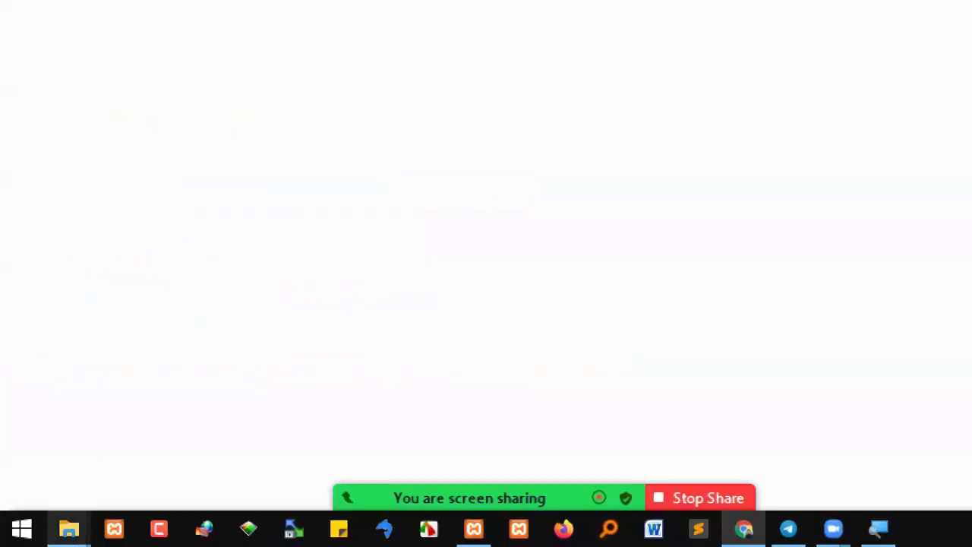
Match it against the two PNGs in Explorer's img folder, then enter localhost/si4a in the address bar
{"action": "mouse_move", "coordinate": [69, 529]}
{"action": "left_click", "coordinate": [96, 491]}
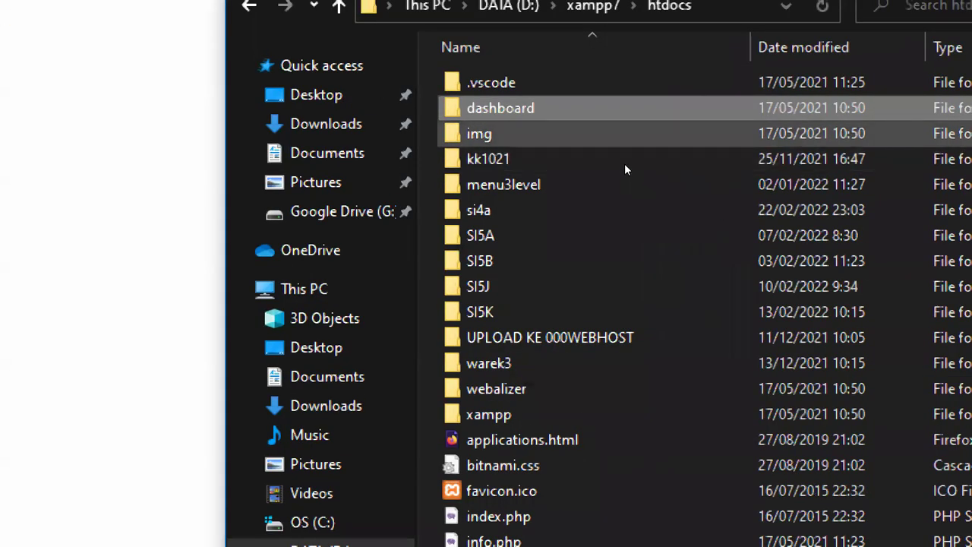
{"action": "double_click", "coordinate": [624, 143]}
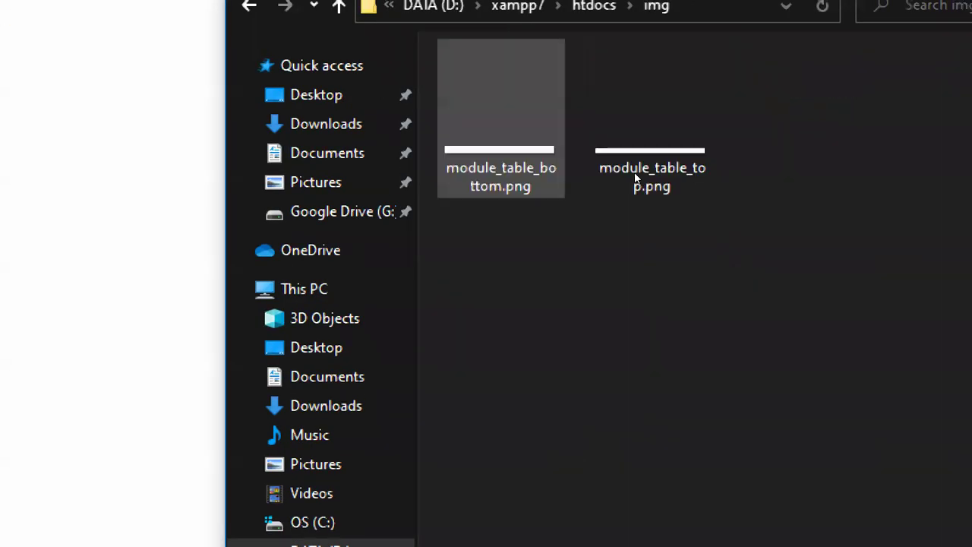
{"action": "left_click_drag", "start_coordinate": [699, 273], "coordinate": [620, 170]}
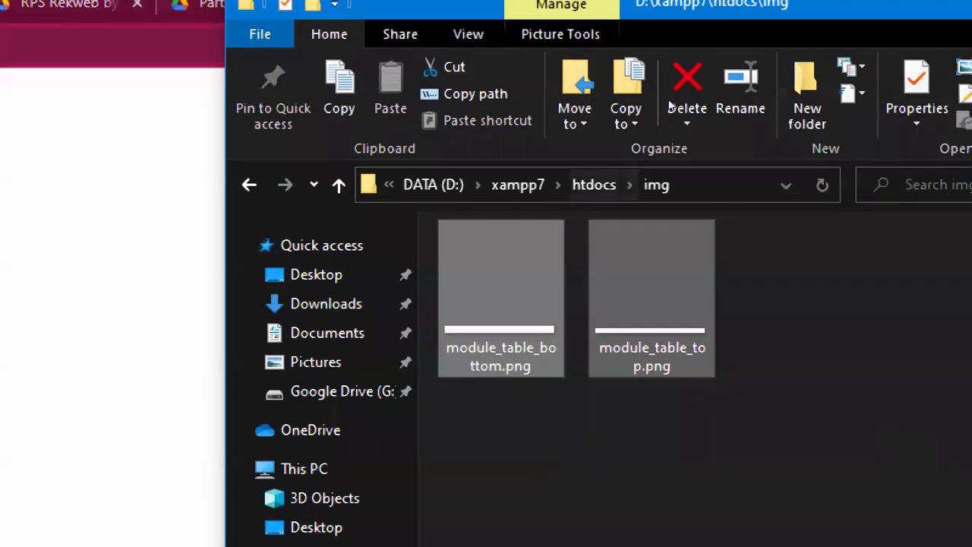
{"action": "key", "text": "alt+Left"}
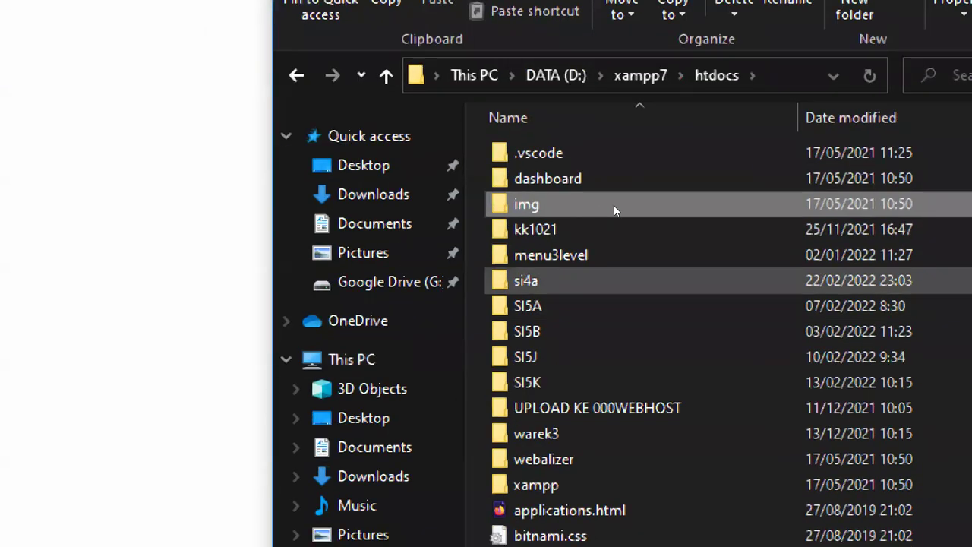
{"action": "left_click", "coordinate": [567, 389]}
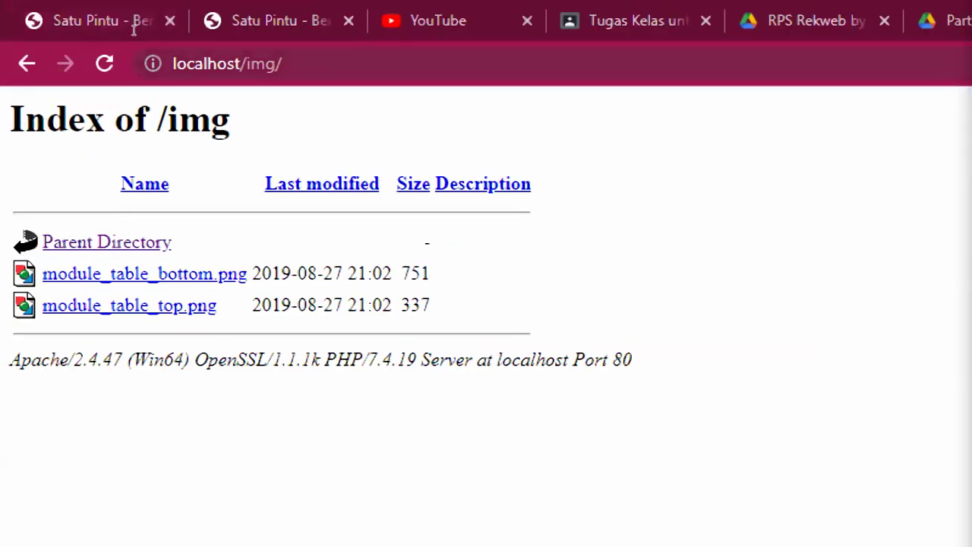
{"action": "type", "text": "si4a"}
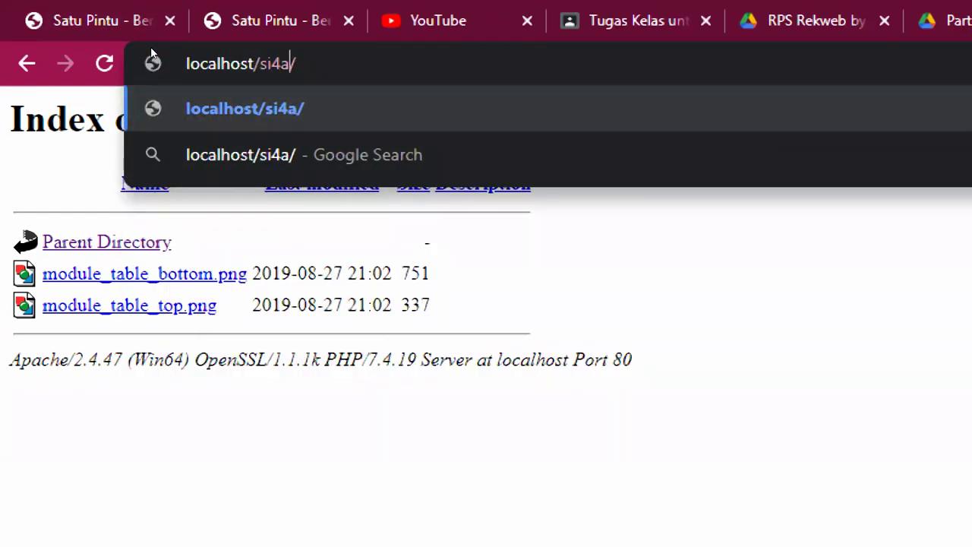
Load localhost/si4a and trim the address to see it redirect to wp-admin/setup-config.php
{"action": "key", "text": "Return"}
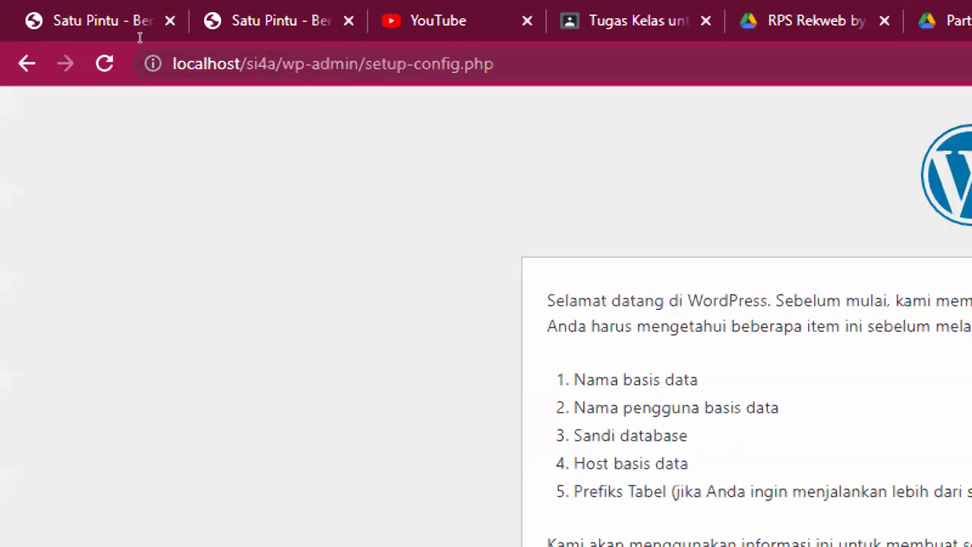
{"action": "left_click_drag", "start_coordinate": [274, 64], "coordinate": [617, 56]}
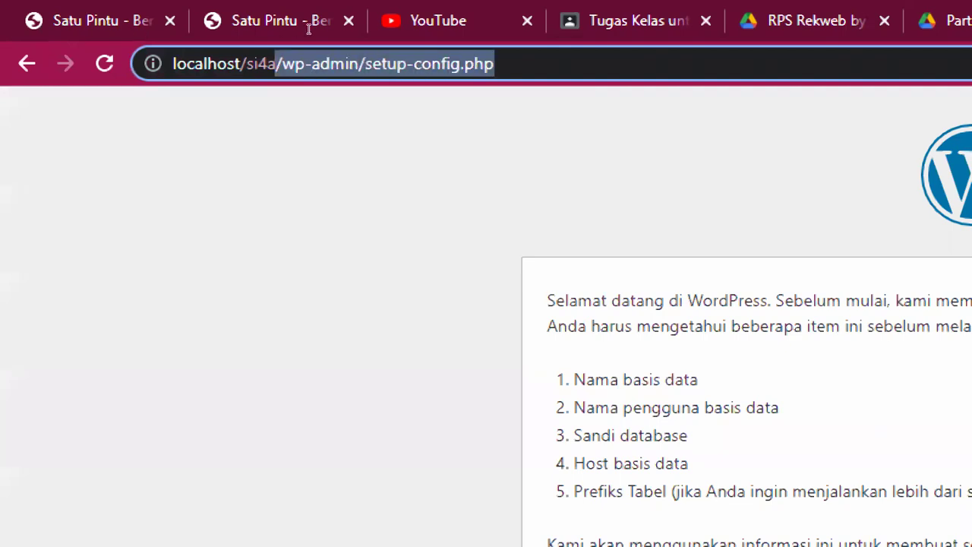
{"action": "key", "text": "BackSpace"}
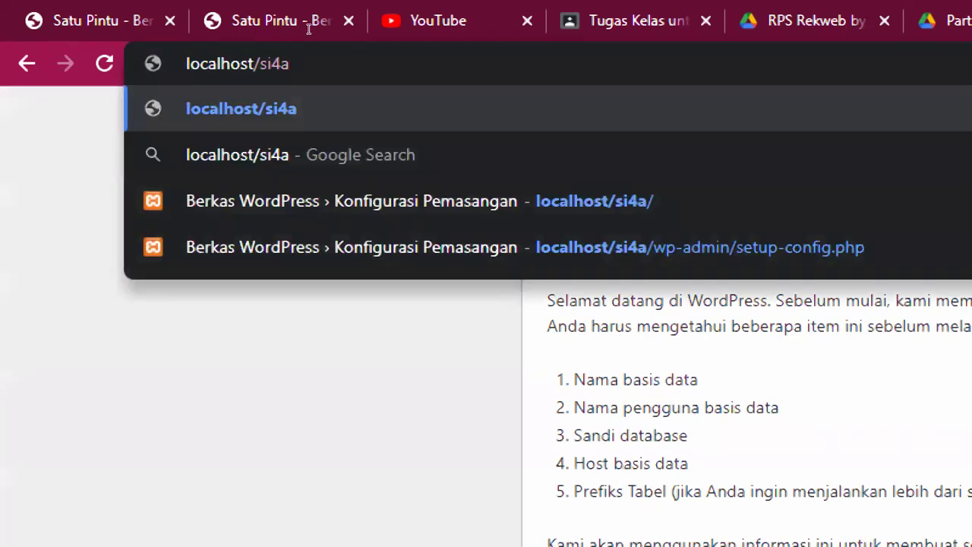
{"action": "key", "text": "Return"}
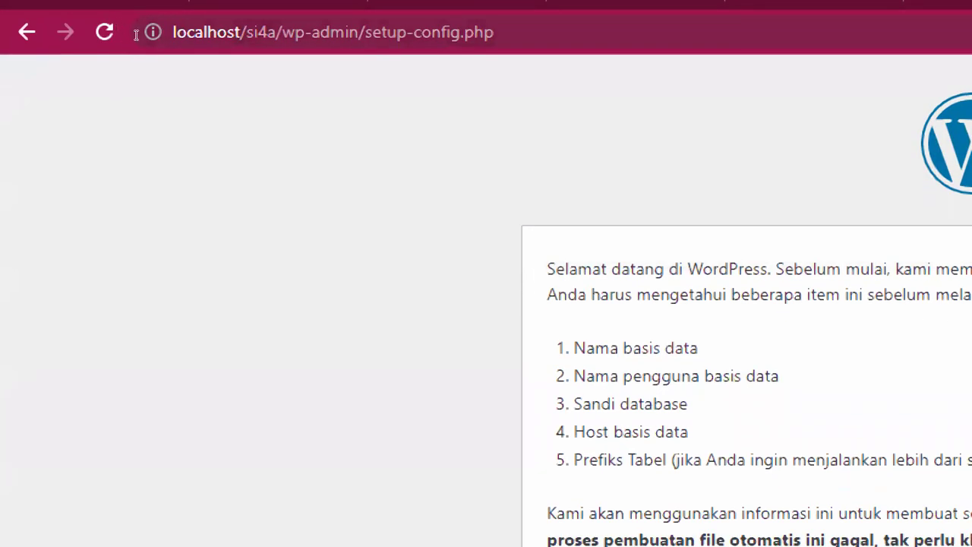
{"action": "left_click_drag", "start_coordinate": [283, 33], "coordinate": [494, 33]}
{"action": "key", "text": "BackSpace"}
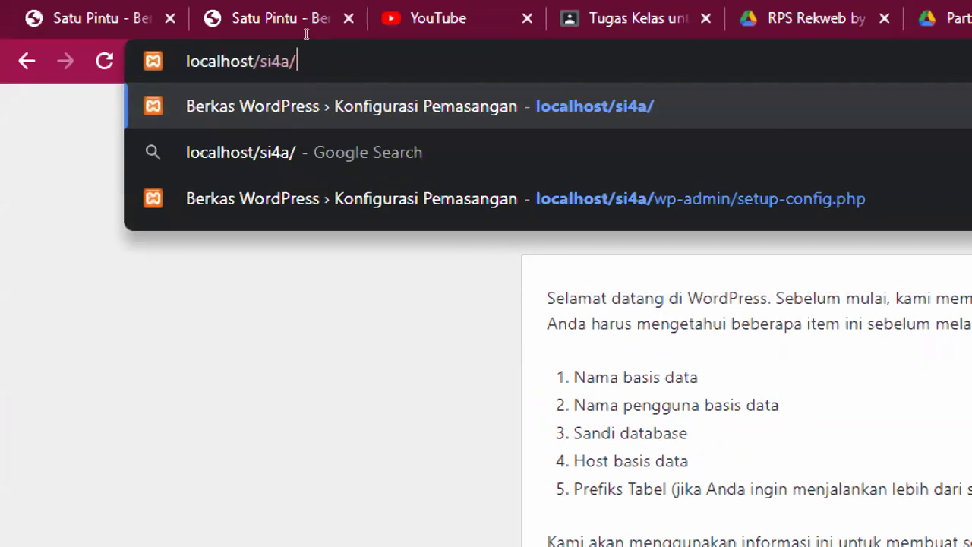
{"action": "key", "text": "BackSpace"}
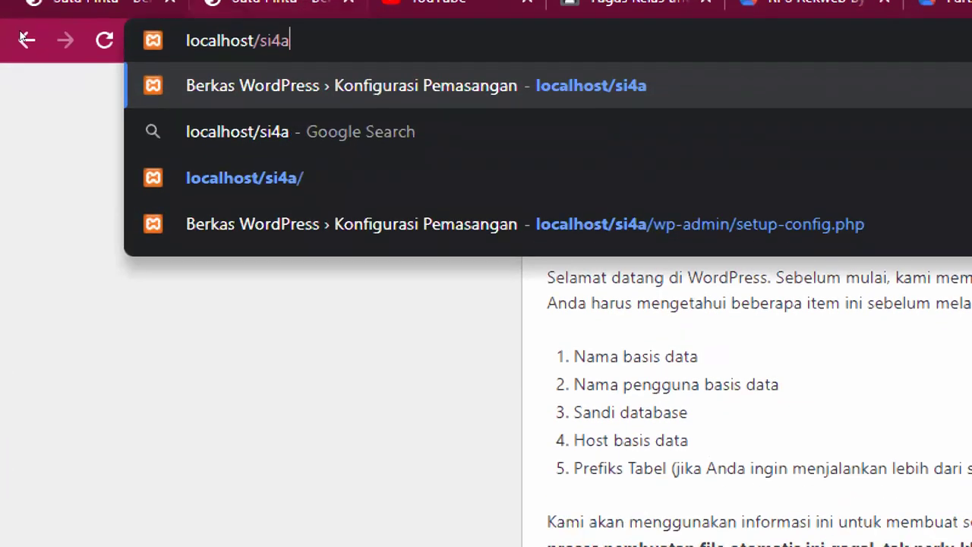
{"action": "key", "text": "Left"}
{"action": "key", "text": "Left"}
{"action": "key", "text": "Left"}
{"action": "key", "text": "Left"}
{"action": "key", "text": "Left"}
{"action": "key", "text": "Left"}
{"action": "key", "text": "Left"}
{"action": "key", "text": "Right"}
{"action": "key", "text": "Right"}
{"action": "key", "text": "Right"}
{"action": "key", "text": "Right"}
{"action": "key", "text": "Right"}
{"action": "key", "text": "Right"}
{"action": "key", "text": "Right"}
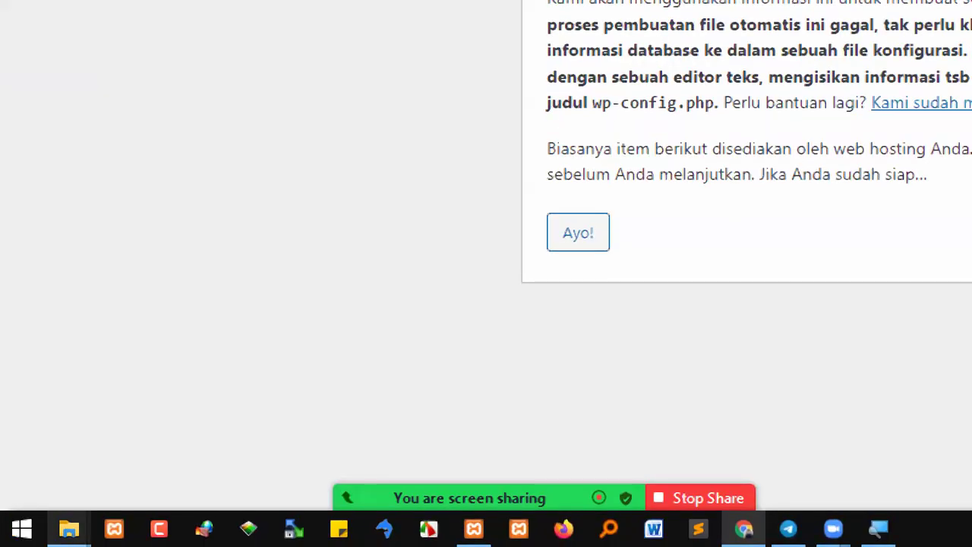
Inspect the WordPress files inside the si4a folder in Explorer
{"action": "mouse_move", "coordinate": [90, 504]}
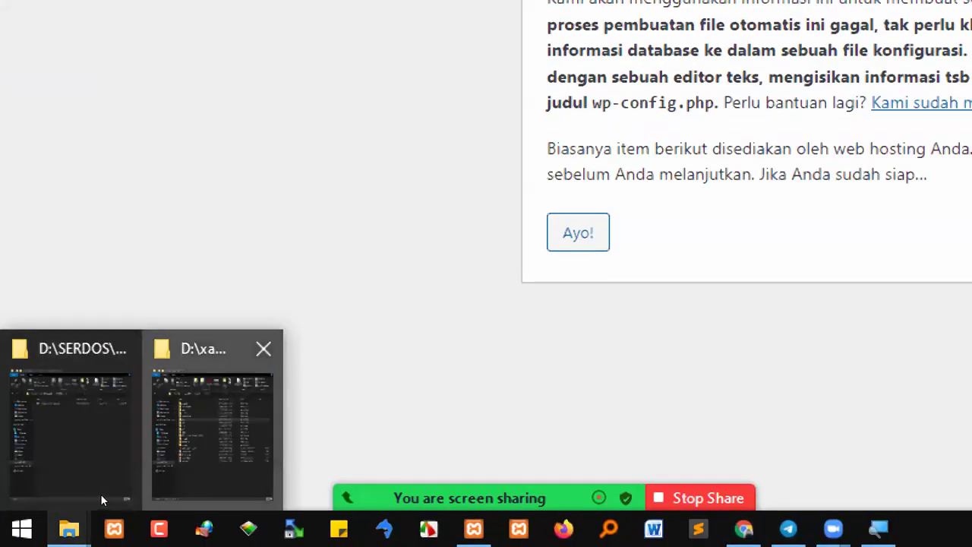
{"action": "left_click", "coordinate": [201, 440]}
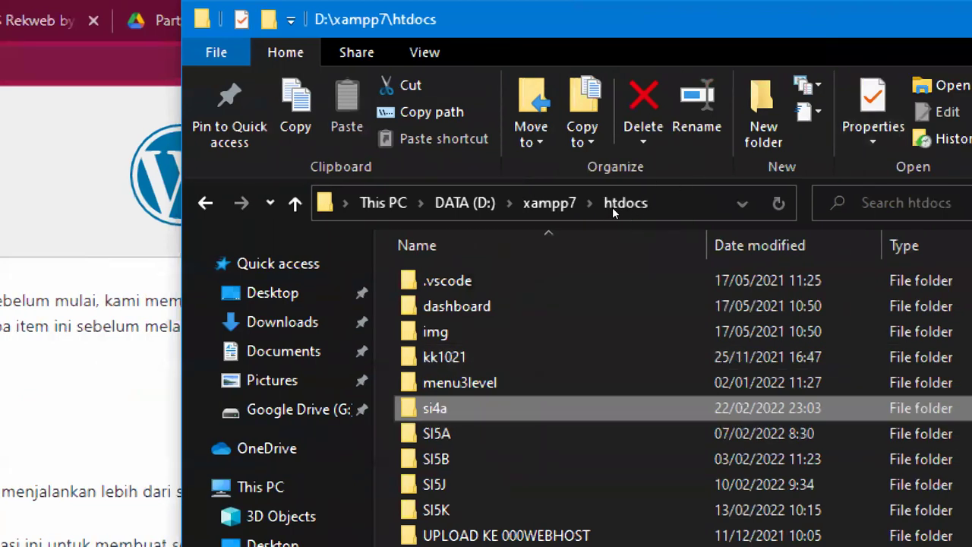
{"action": "double_click", "coordinate": [436, 410]}
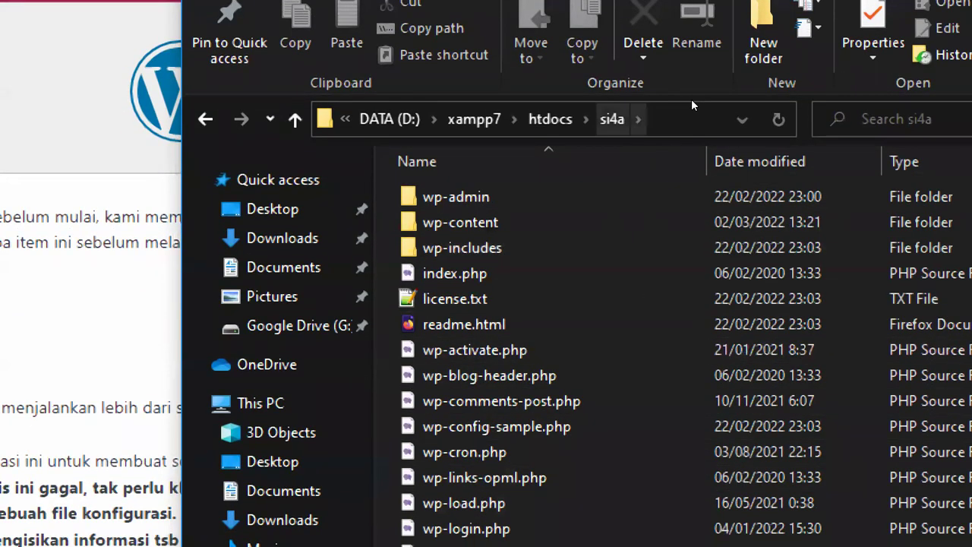
{"action": "left_click", "coordinate": [552, 120]}
{"action": "key", "text": "alt+Left"}
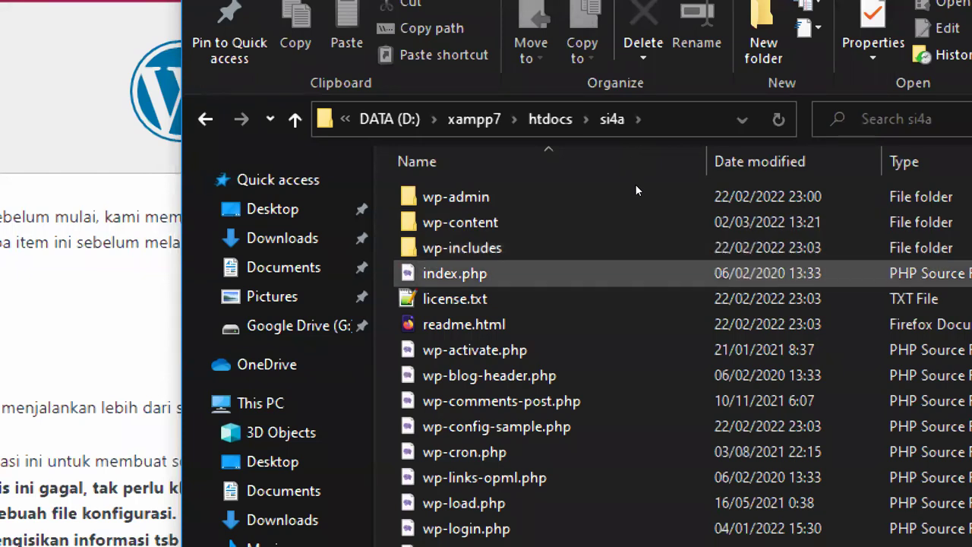
{"action": "left_click", "coordinate": [549, 120]}
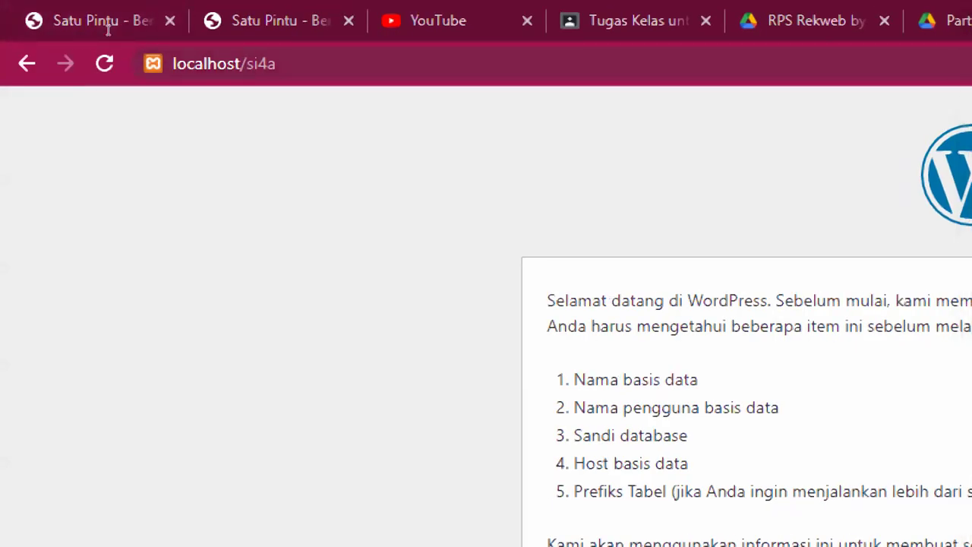
Reload localhost/si4a onto the setup-config welcome page and reset Magnifier to 100%
{"action": "left_click", "coordinate": [138, 31]}
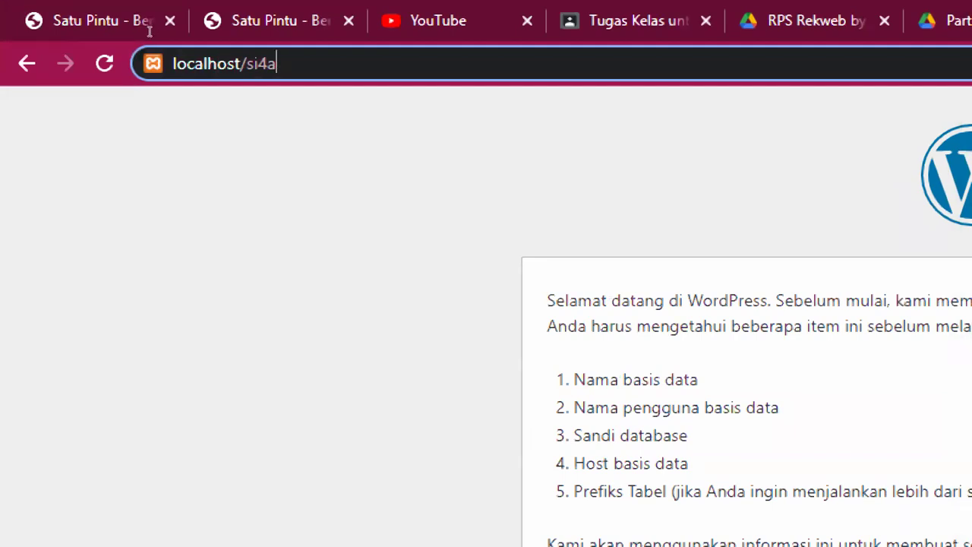
{"action": "key", "text": "Return"}
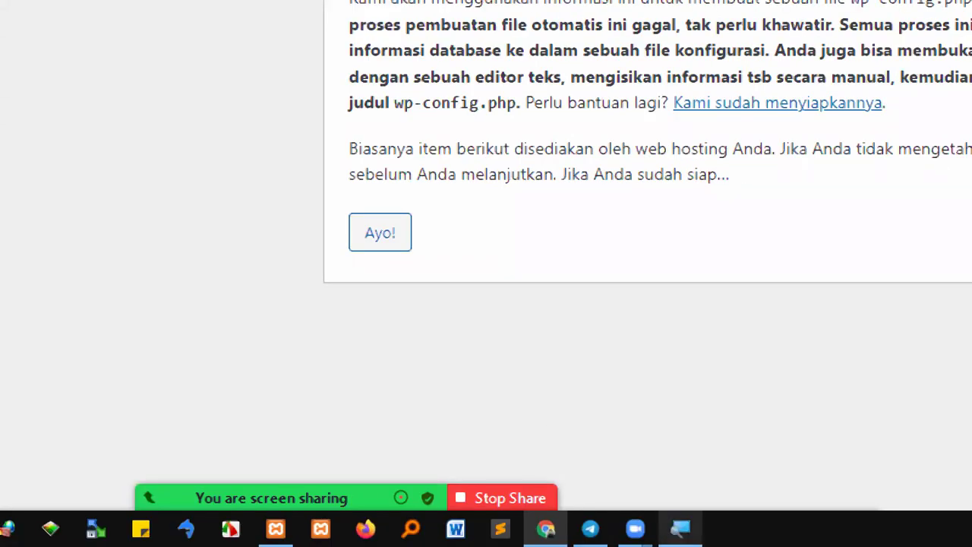
{"action": "left_click", "coordinate": [680, 529]}
{"action": "left_click", "coordinate": [856, 496]}
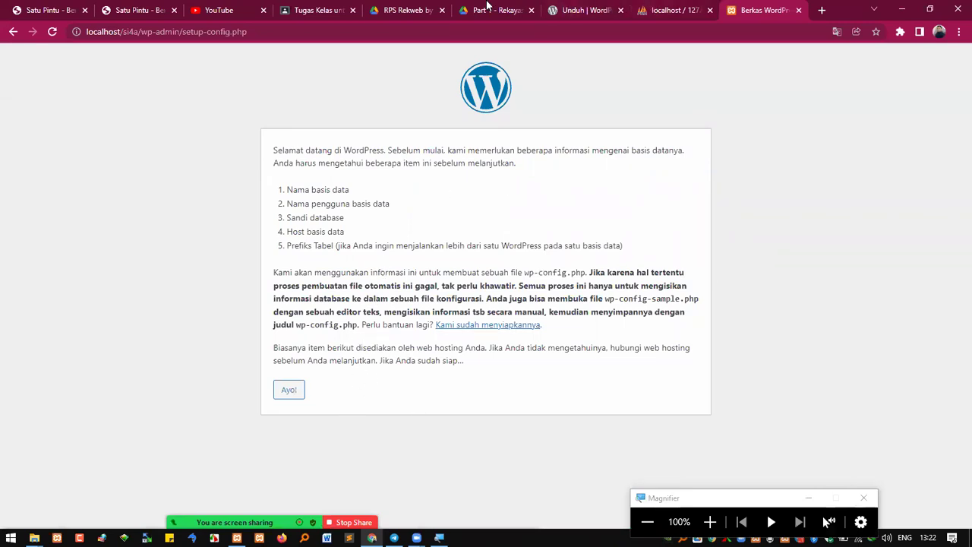
Highlight 'Pengaturan koneksi ke Database' on page 3 of the RPS PDF, then return to WordPress setup
{"action": "left_click", "coordinate": [425, 9]}
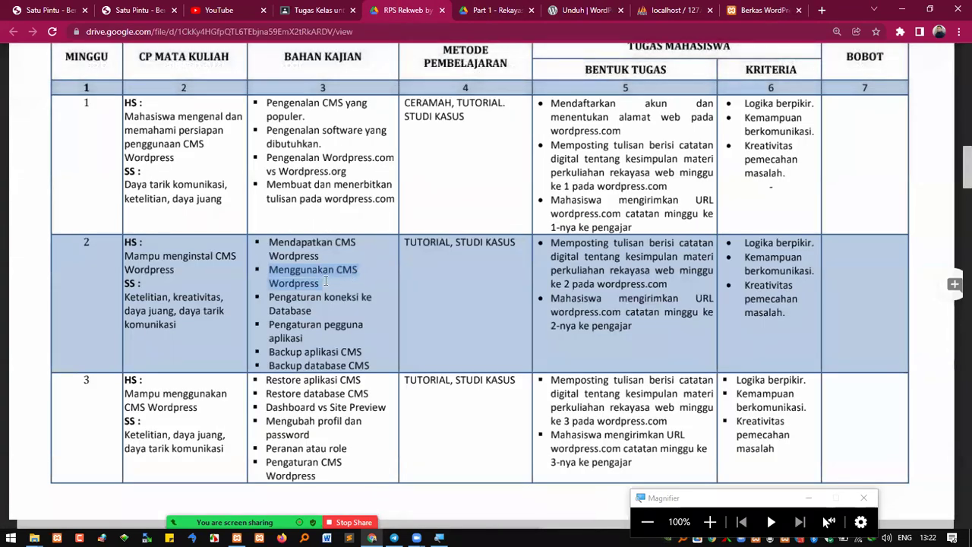
{"action": "left_click", "coordinate": [301, 298]}
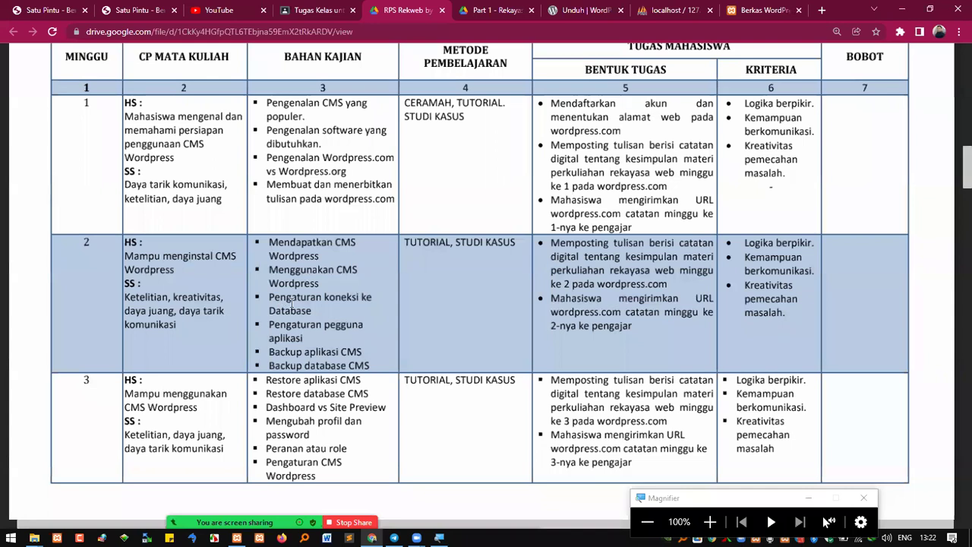
{"action": "left_click_drag", "start_coordinate": [310, 310], "coordinate": [273, 298]}
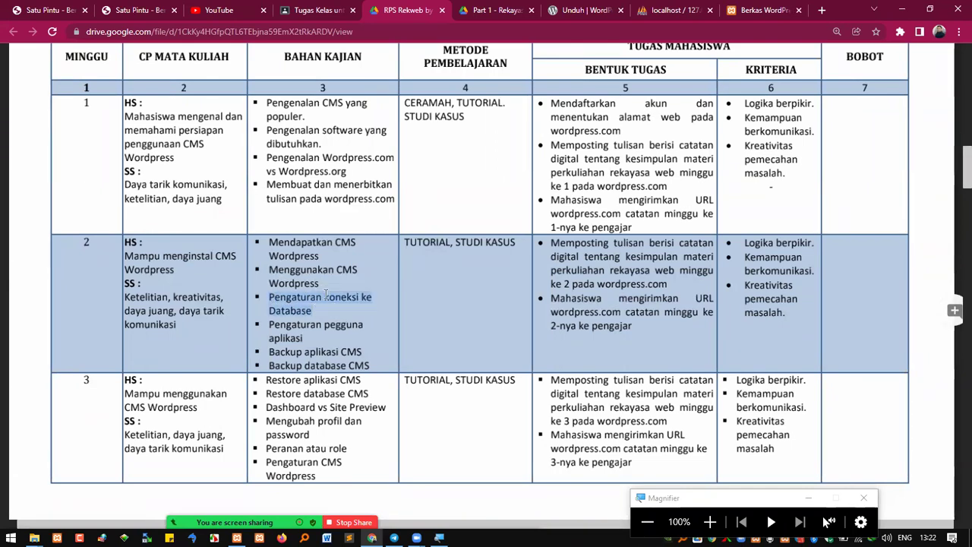
{"action": "left_click", "coordinate": [273, 297]}
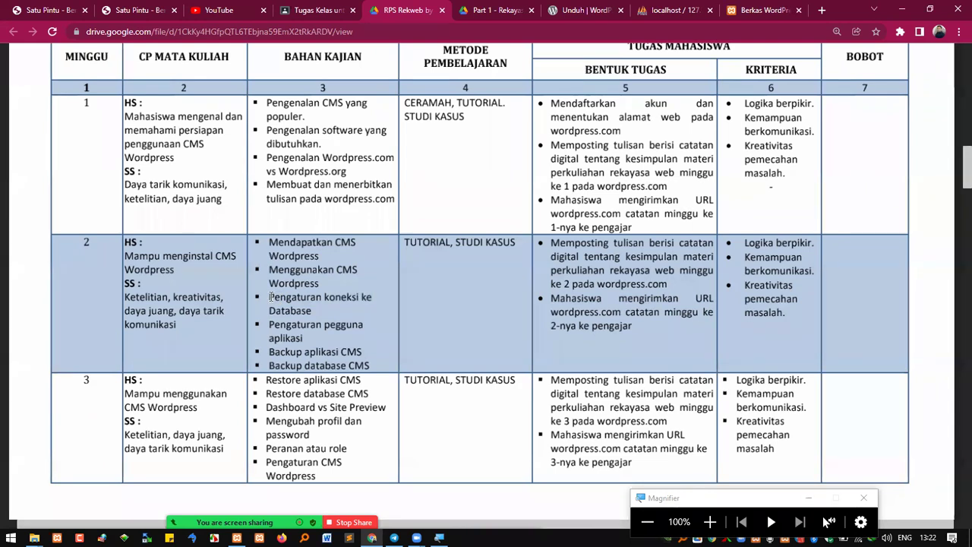
{"action": "left_click_drag", "start_coordinate": [270, 297], "coordinate": [302, 307]}
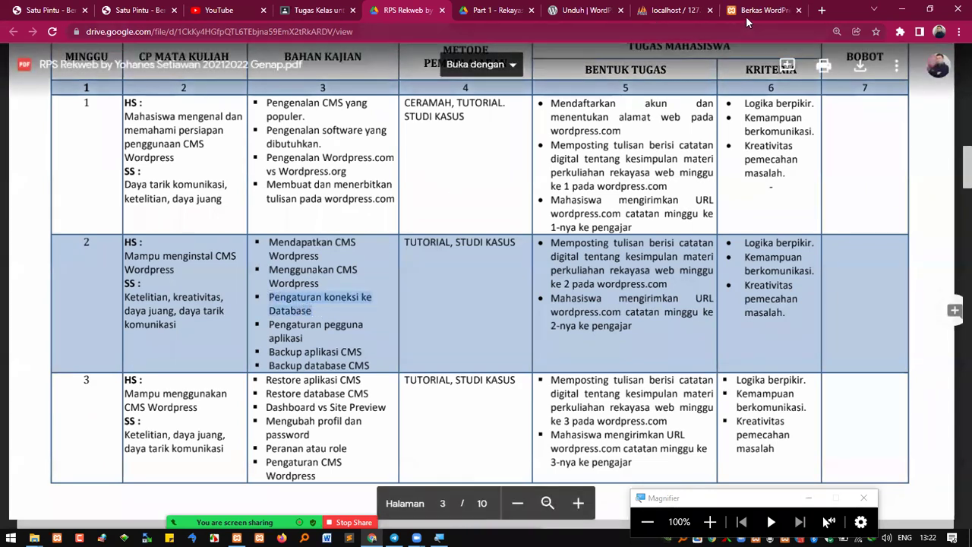
{"action": "left_click", "coordinate": [761, 13]}
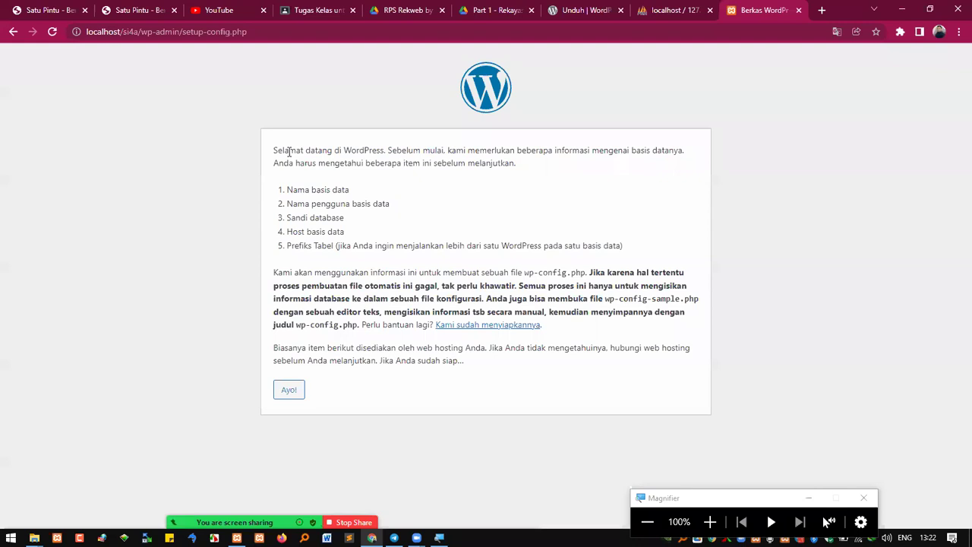
Walk through the required database name, username, password, host and table prefix, then continue with Ayo!
{"action": "left_click_drag", "start_coordinate": [272, 152], "coordinate": [374, 161]}
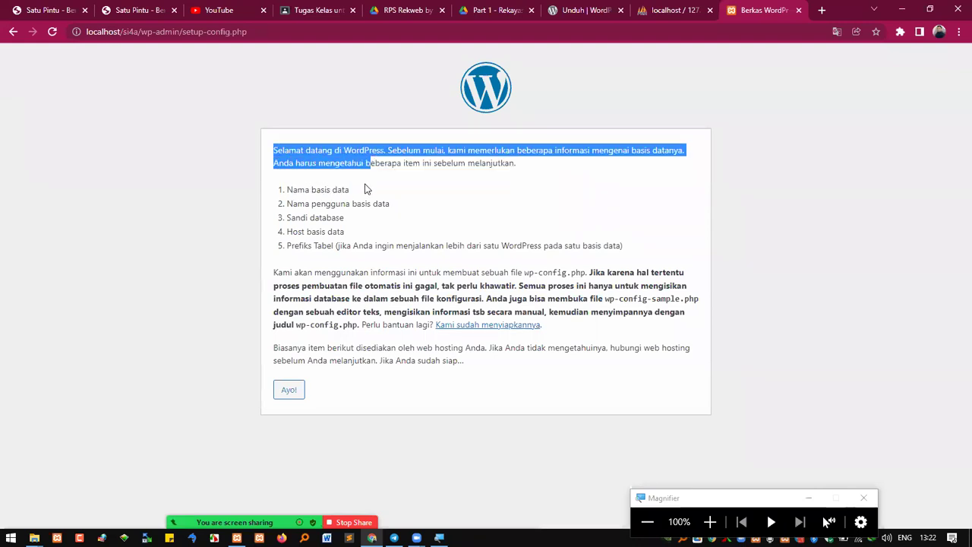
{"action": "left_click_drag", "start_coordinate": [288, 190], "coordinate": [354, 194]}
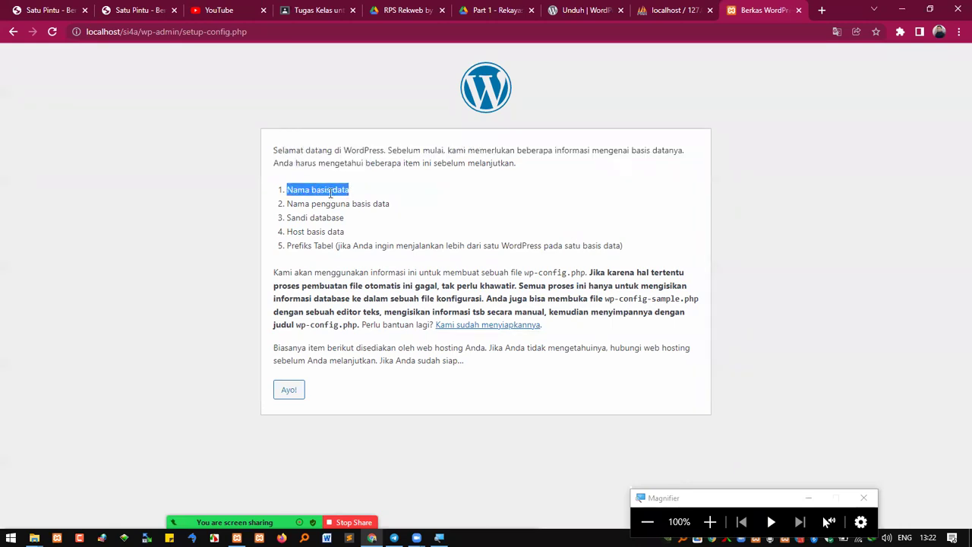
{"action": "left_click_drag", "start_coordinate": [311, 204], "coordinate": [385, 206]}
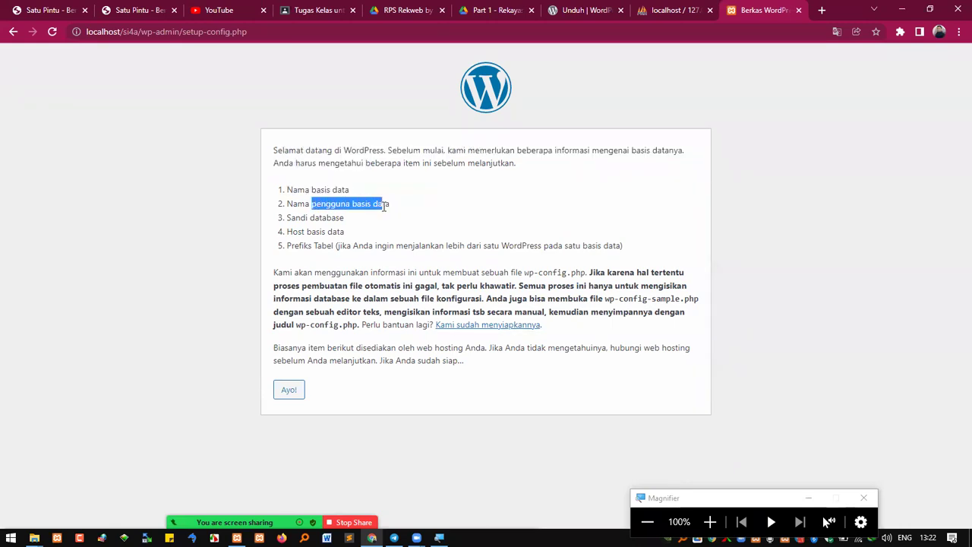
{"action": "left_click_drag", "start_coordinate": [291, 218], "coordinate": [352, 224]}
{"action": "mouse_move", "coordinate": [293, 232]}
{"action": "left_mouse_down"}
{"action": "mouse_move", "coordinate": [352, 239]}
{"action": "mouse_move", "coordinate": [303, 245]}
{"action": "left_mouse_up"}
{"action": "left_click", "coordinate": [313, 240]}
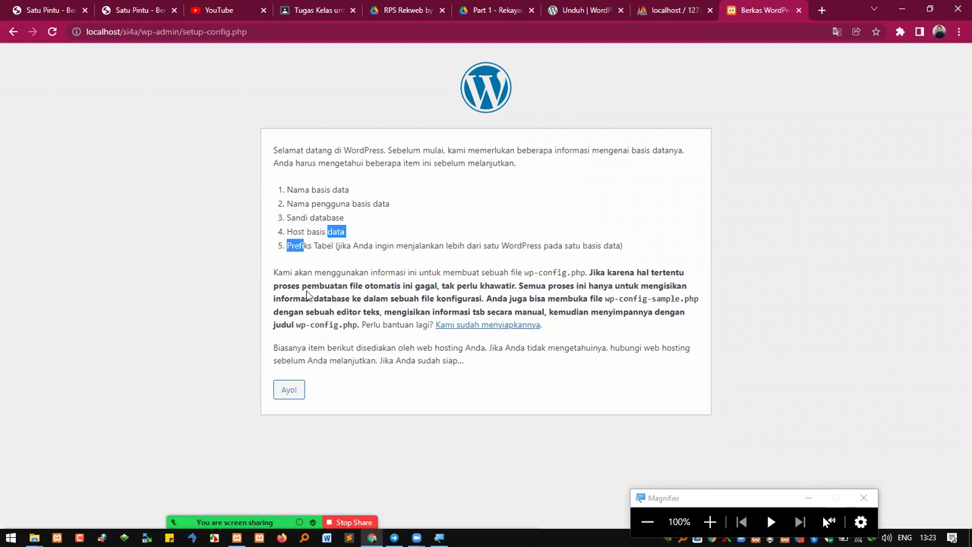
{"action": "left_click", "coordinate": [383, 412]}
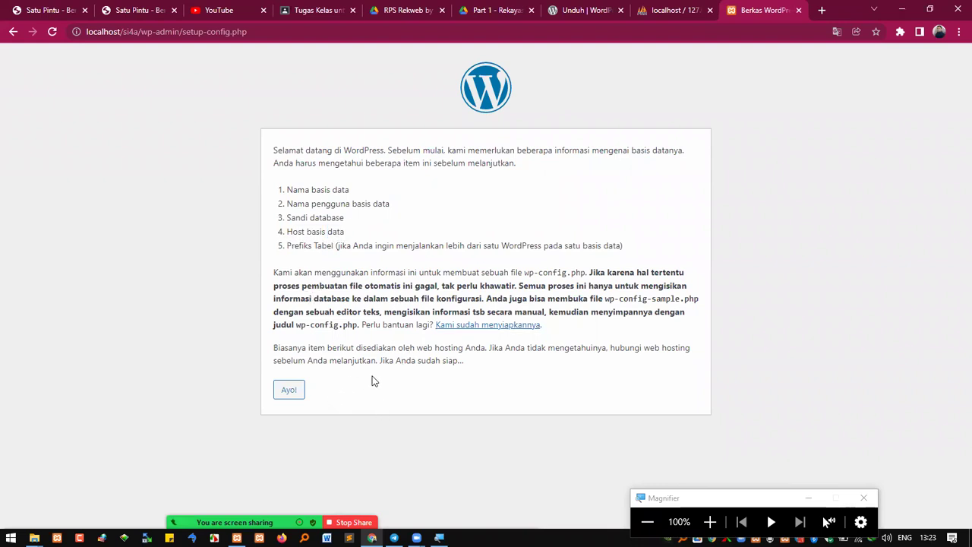
{"action": "left_click", "coordinate": [289, 395]}
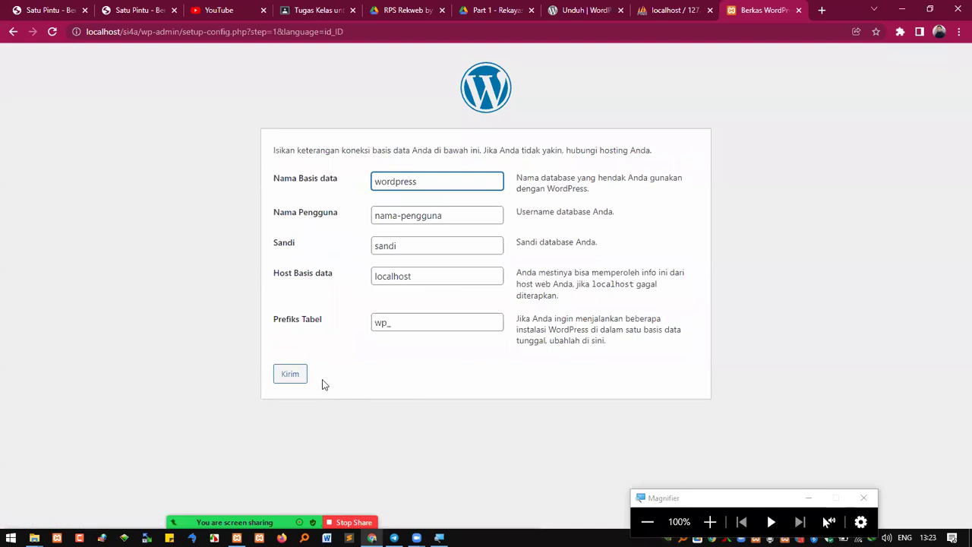
Copy db_2122e_si4a from the phpMyAdmin address and paste it into the Nama Basis data field
{"action": "double_click", "coordinate": [399, 181]}
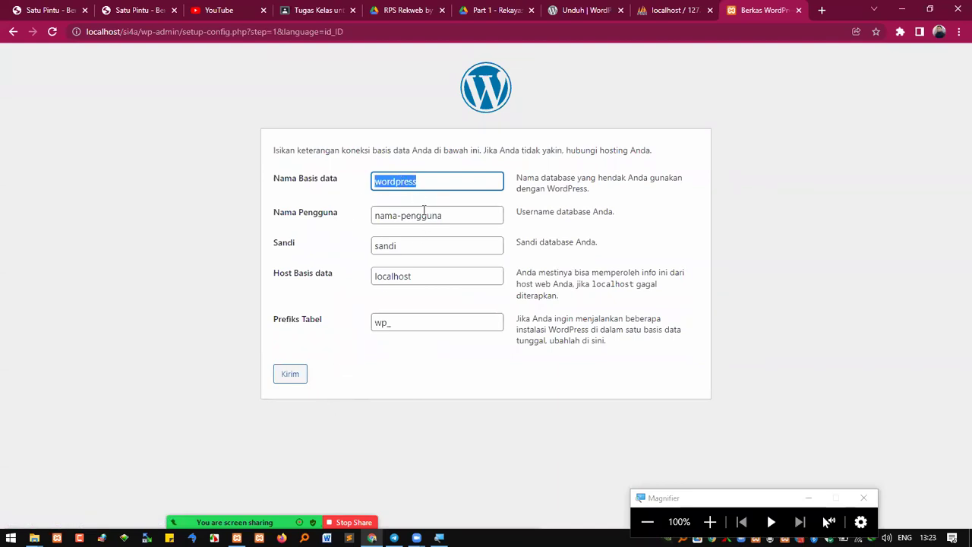
{"action": "left_click", "coordinate": [681, 15]}
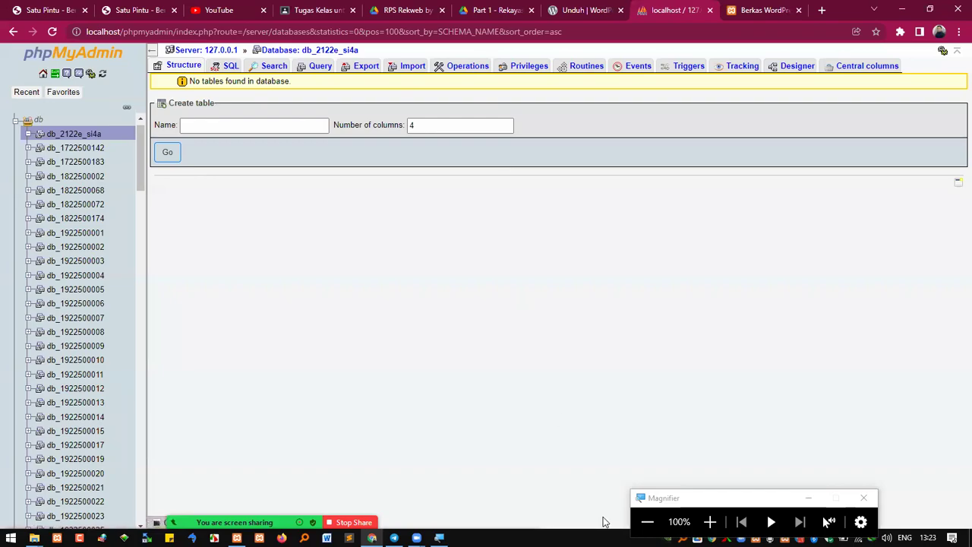
{"action": "left_click", "coordinate": [709, 522]}
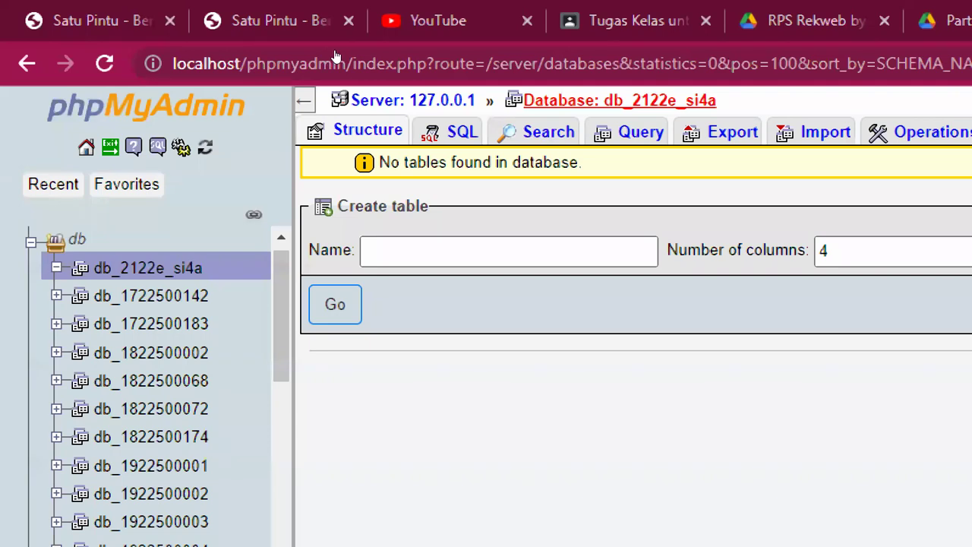
{"action": "double_click", "coordinate": [719, 64]}
{"action": "key", "text": "ctrl+c"}
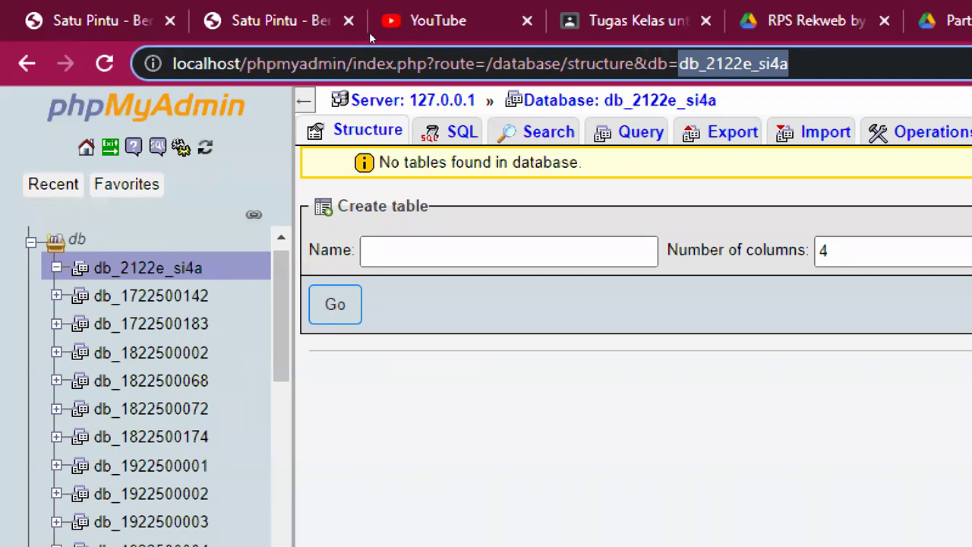
{"action": "key", "text": "ctrl+Tab"}
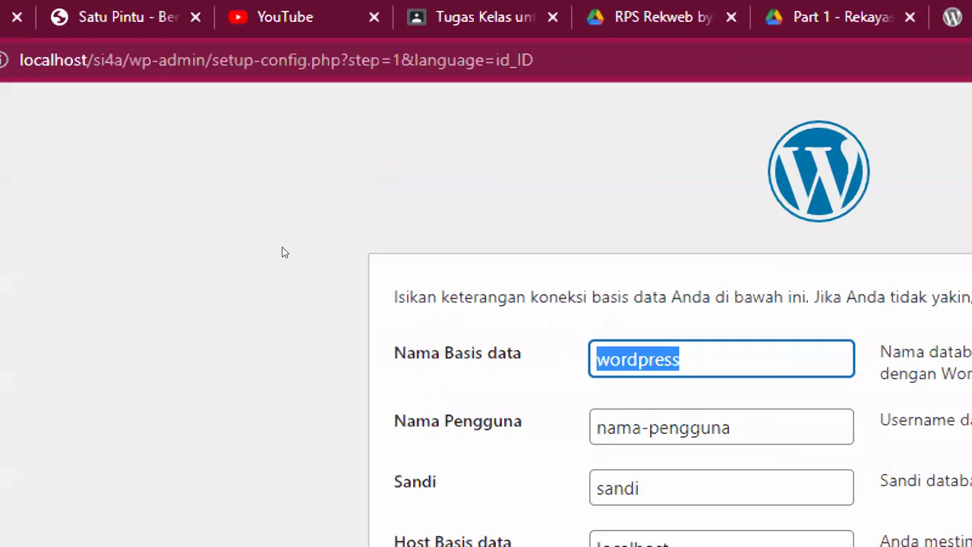
{"action": "key", "text": "ctrl+v"}
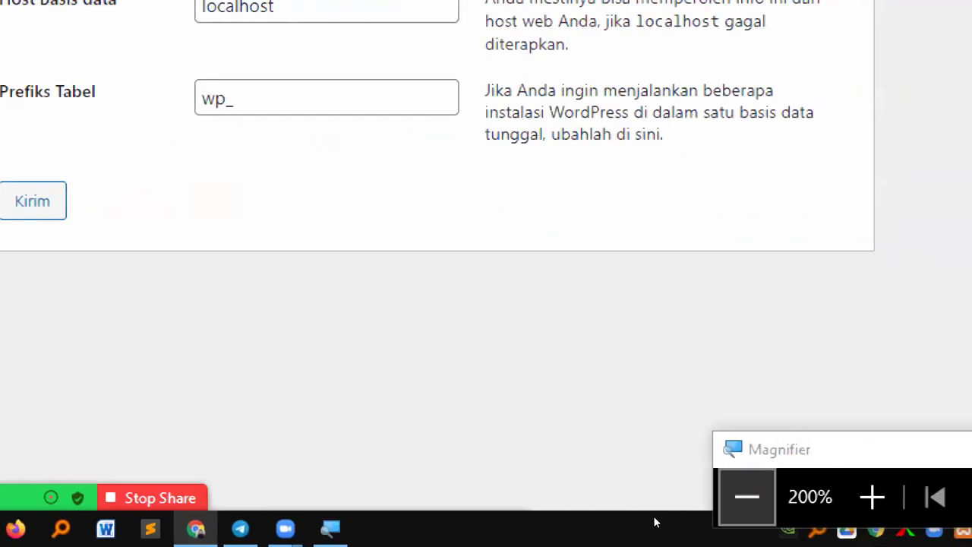
{"action": "left_click", "coordinate": [747, 497]}
{"action": "double_click", "coordinate": [444, 182]}
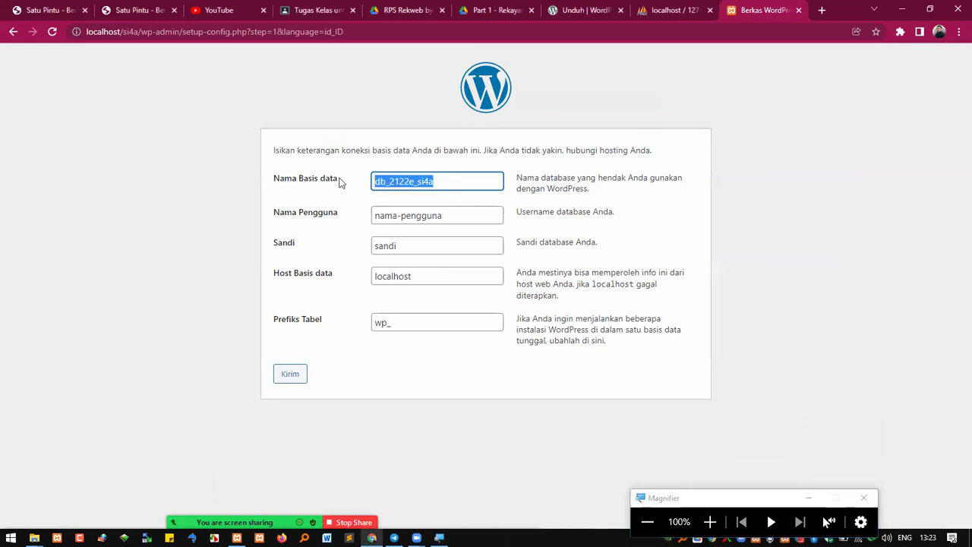
{"action": "left_click", "coordinate": [406, 375]}
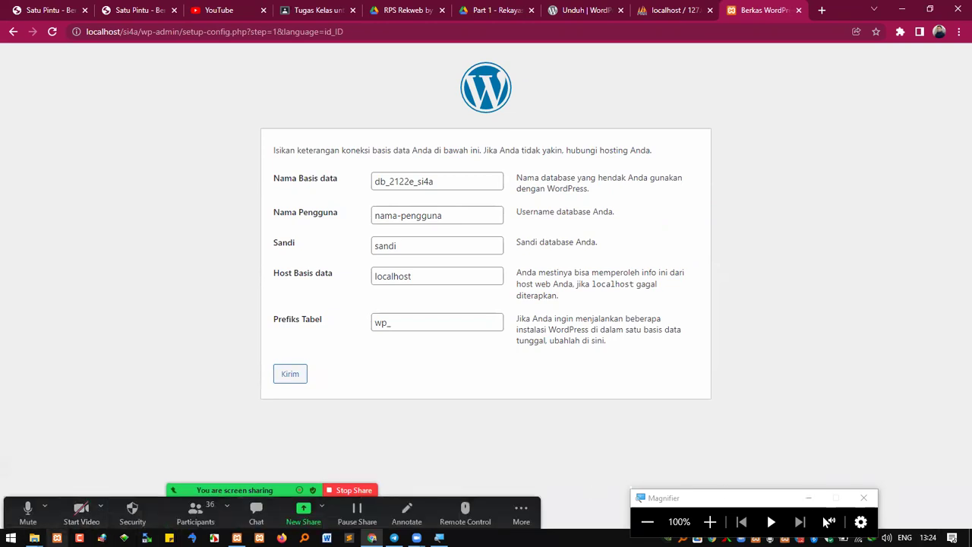
{"action": "key", "text": "alt+Tab"}
Open the Nilai Rekweb SI4A workbook from REKWEB, then select the nama-pengguna placeholder in the form
{"action": "left_click", "coordinate": [197, 101]}
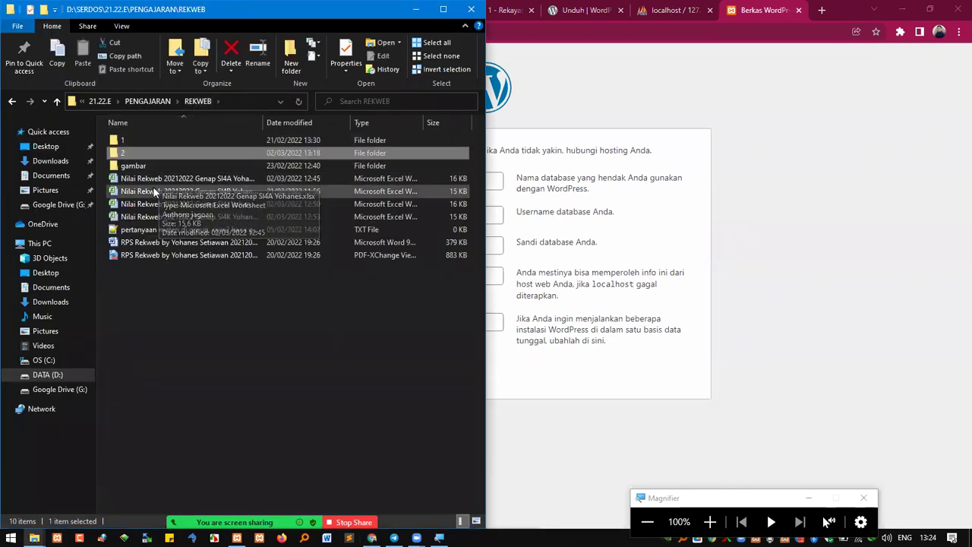
{"action": "double_click", "coordinate": [208, 179]}
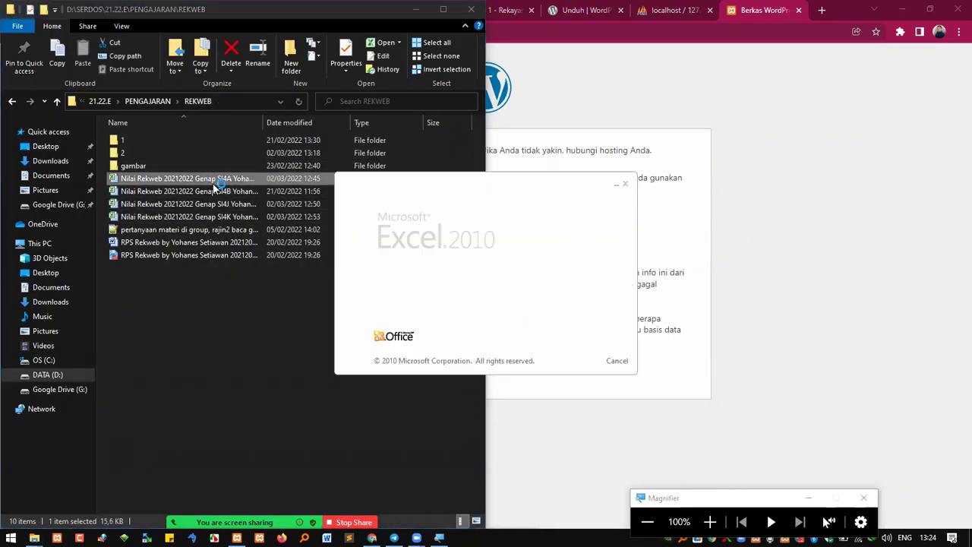
{"action": "left_click", "coordinate": [805, 267]}
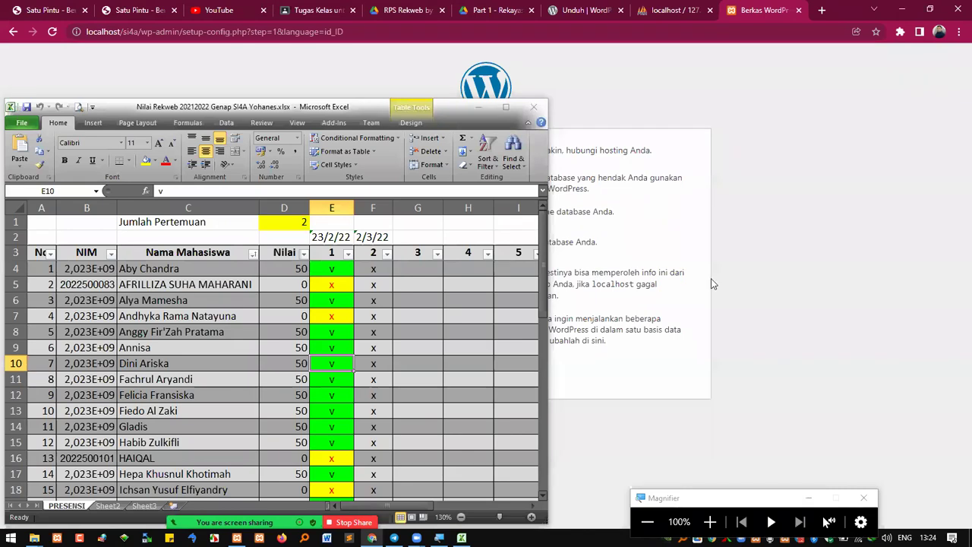
{"action": "left_click", "coordinate": [735, 265]}
{"action": "left_click_drag", "start_coordinate": [465, 223], "coordinate": [315, 221]}
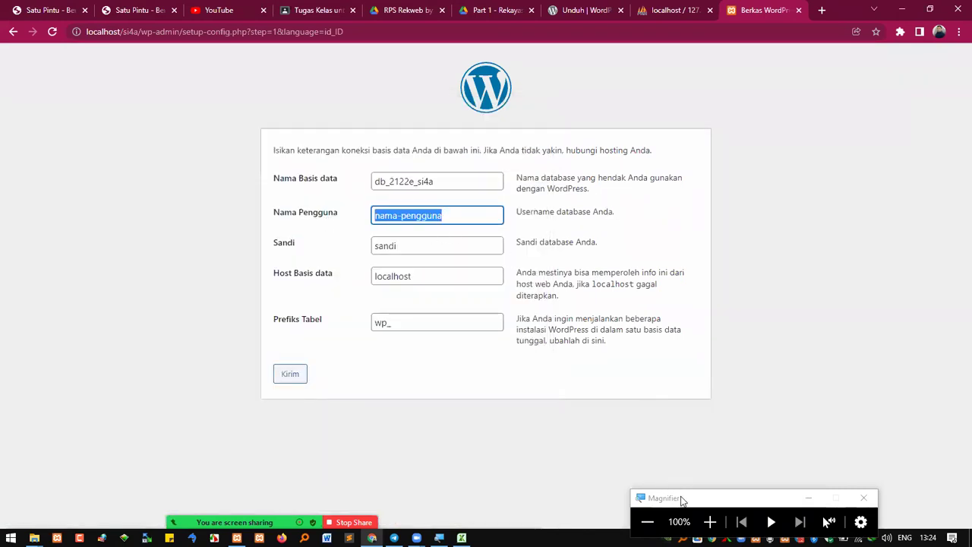
Enter root as the database username, clear the password, and recheck the form fields
{"action": "left_click", "coordinate": [710, 521]}
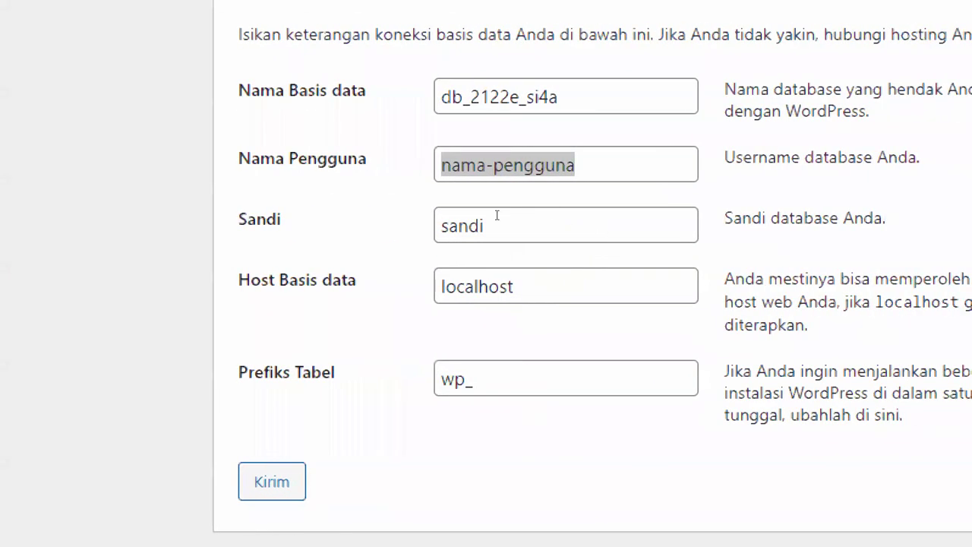
{"action": "left_click", "coordinate": [501, 164]}
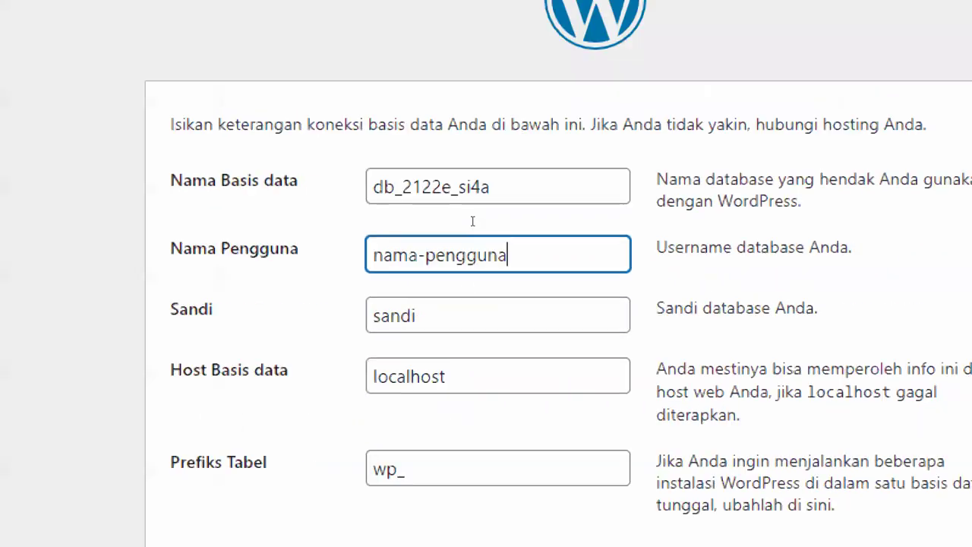
{"action": "key", "text": "ctrl+a"}
{"action": "type", "text": "root"}
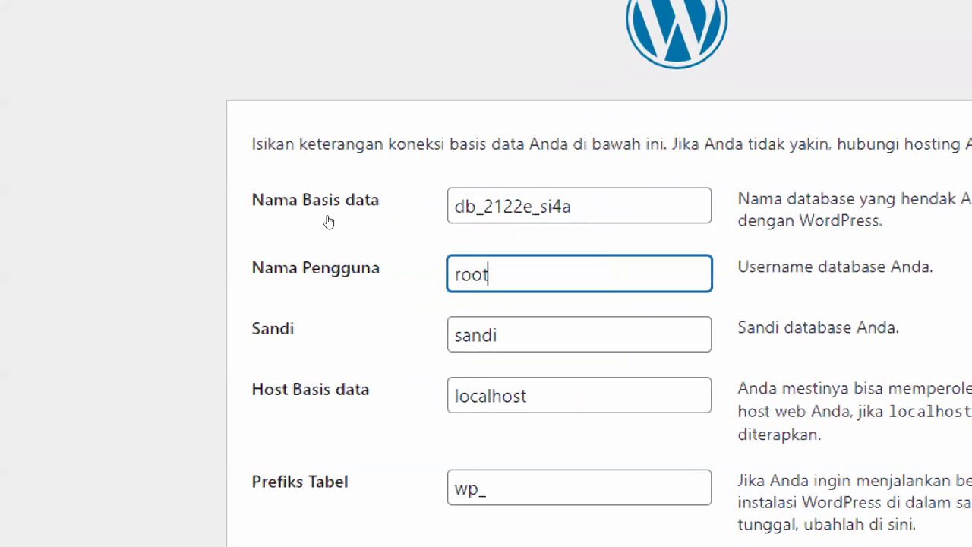
{"action": "key", "text": "Tab"}
{"action": "key", "text": "BackSpace"}
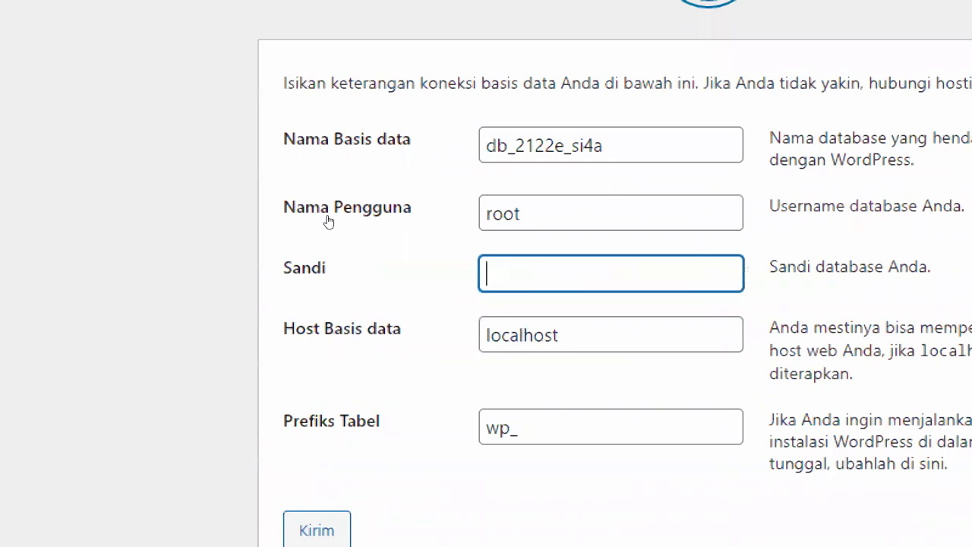
{"action": "key", "text": "Tab"}
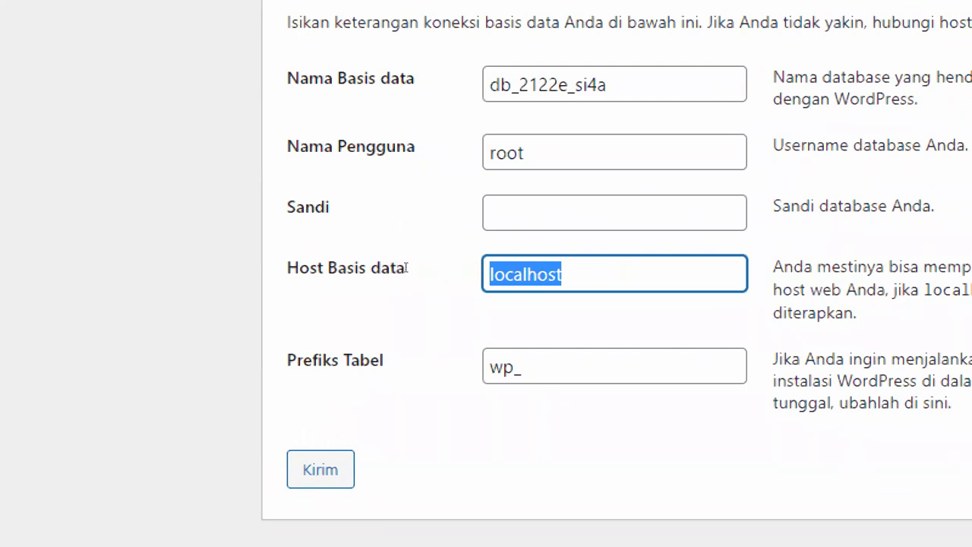
{"action": "double_click", "coordinate": [600, 85]}
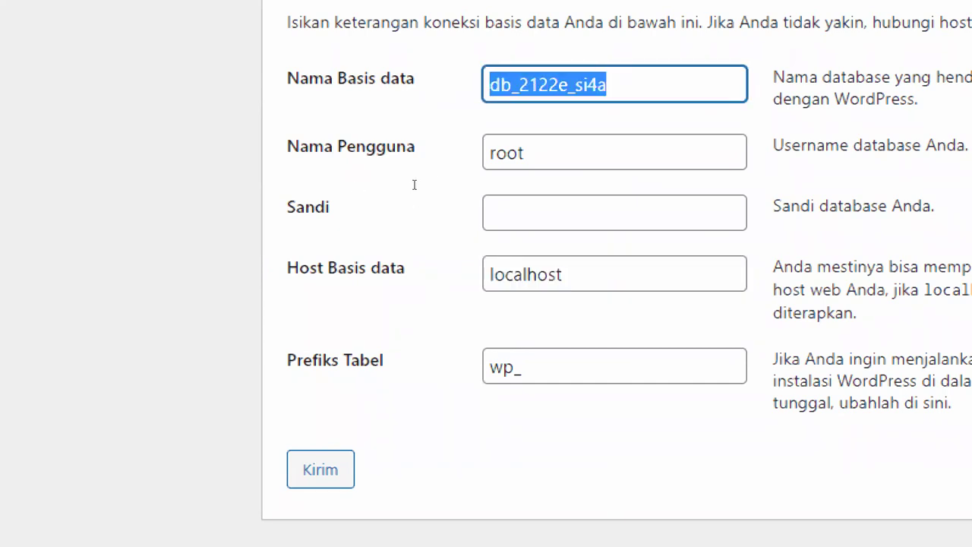
{"action": "key", "text": "Tab"}
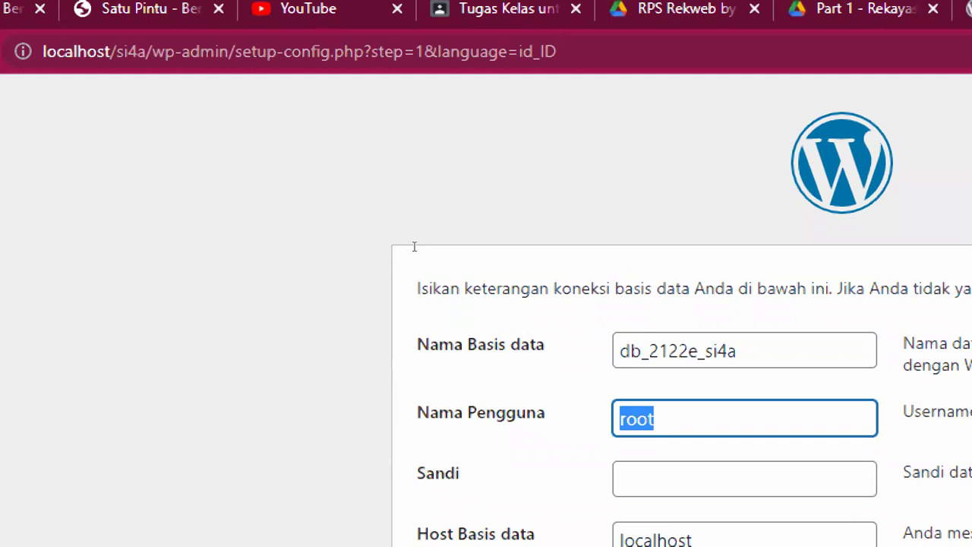
{"action": "key", "text": "Tab"}
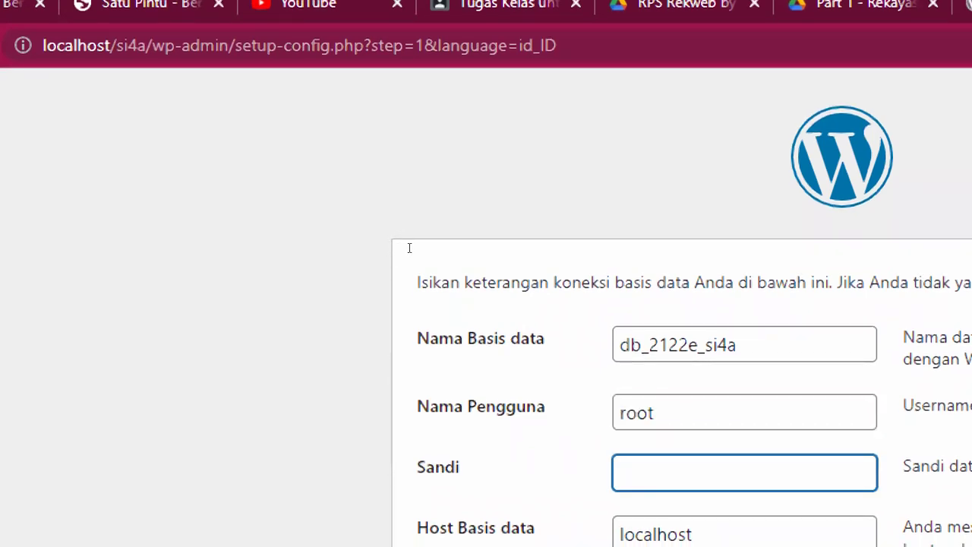
{"action": "key", "text": "Tab"}
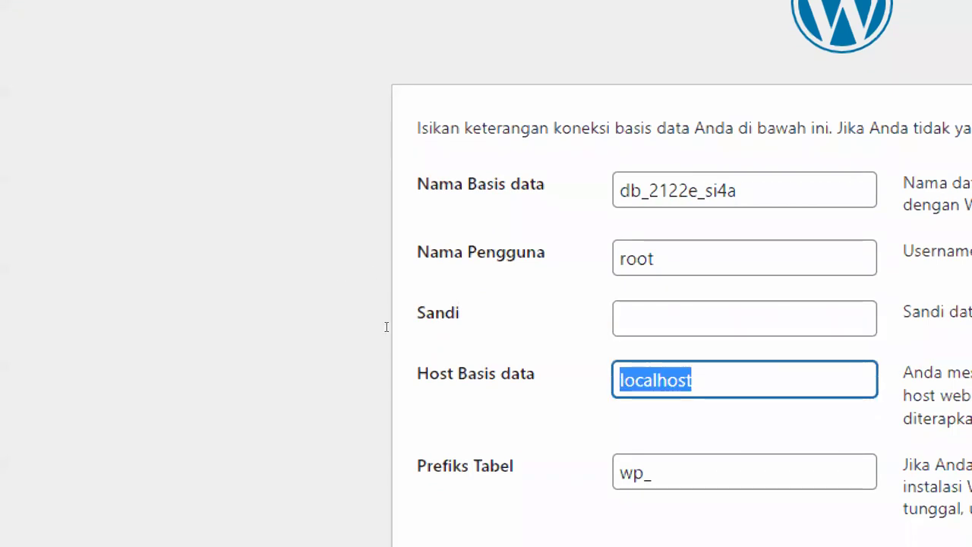
{"action": "key", "text": "Tab"}
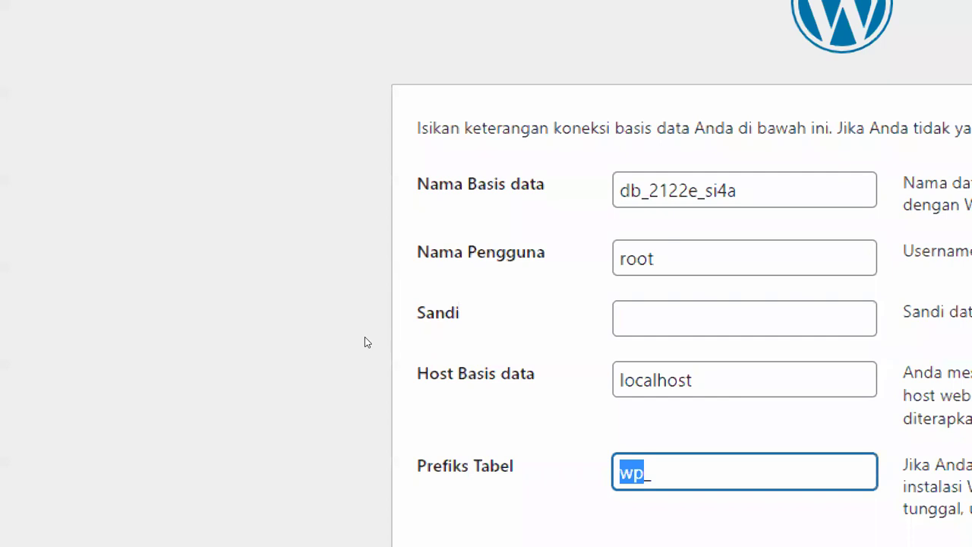
{"action": "key", "text": "End"}
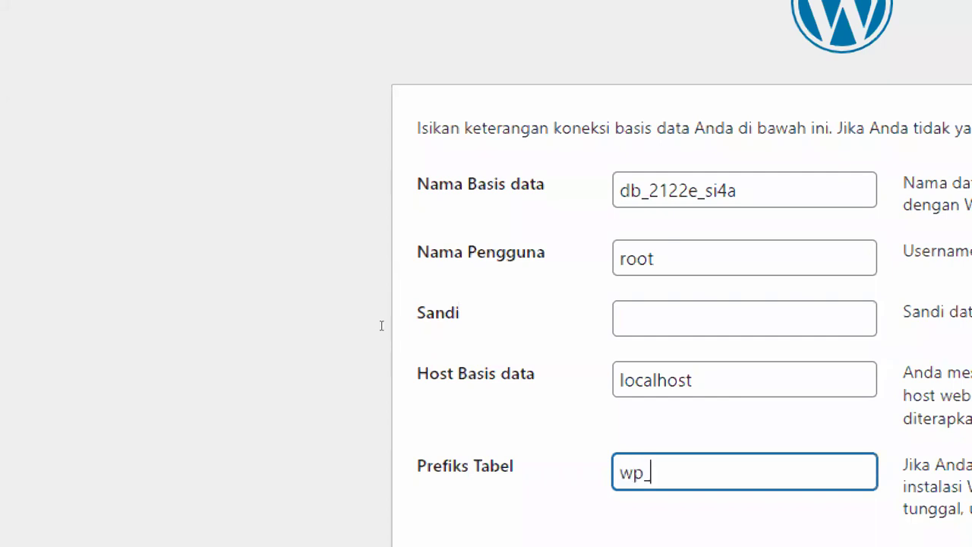
{"action": "key", "text": "ctrl+a"}
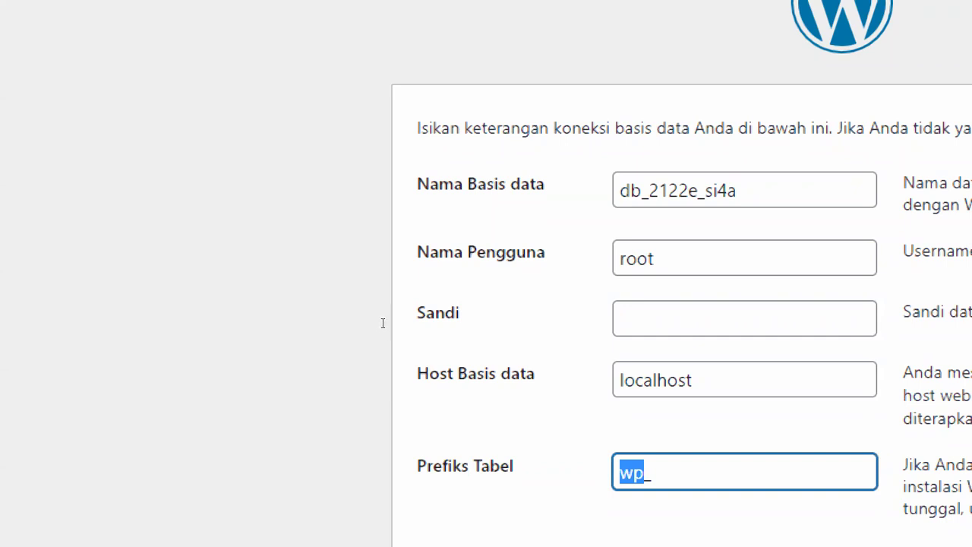
{"action": "key", "text": "Left"}
{"action": "key", "text": "ctrl+a"}
{"action": "key", "text": "End"}
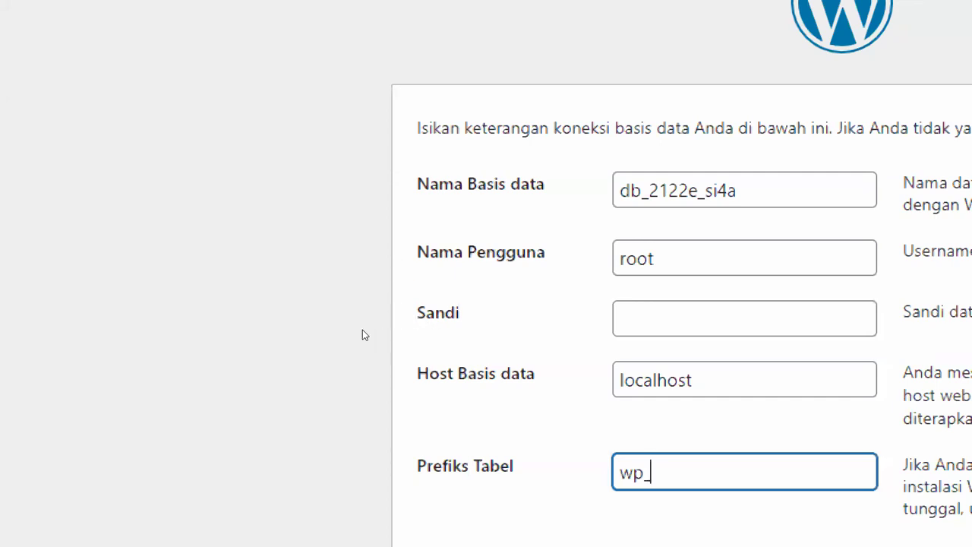
{"action": "key", "text": "ctrl+a"}
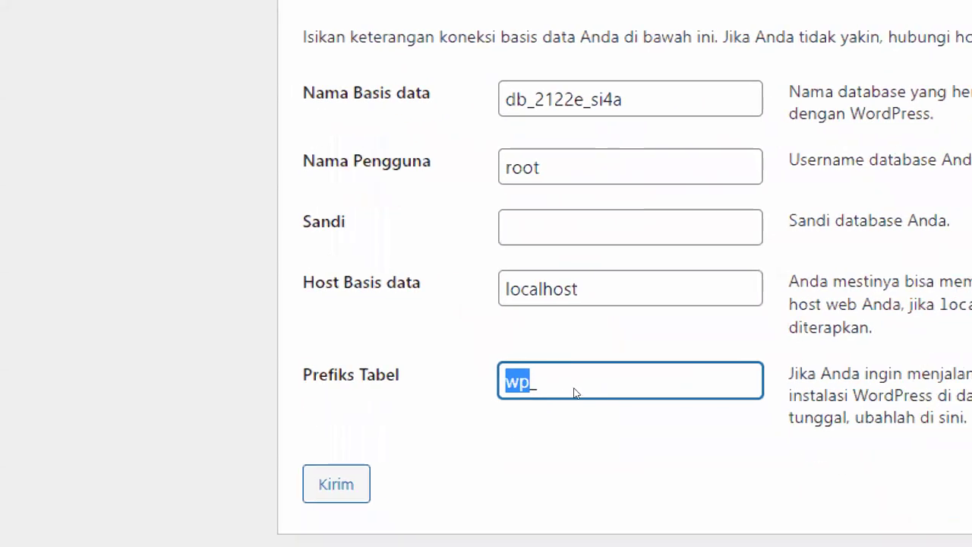
{"action": "key", "text": "Right"}
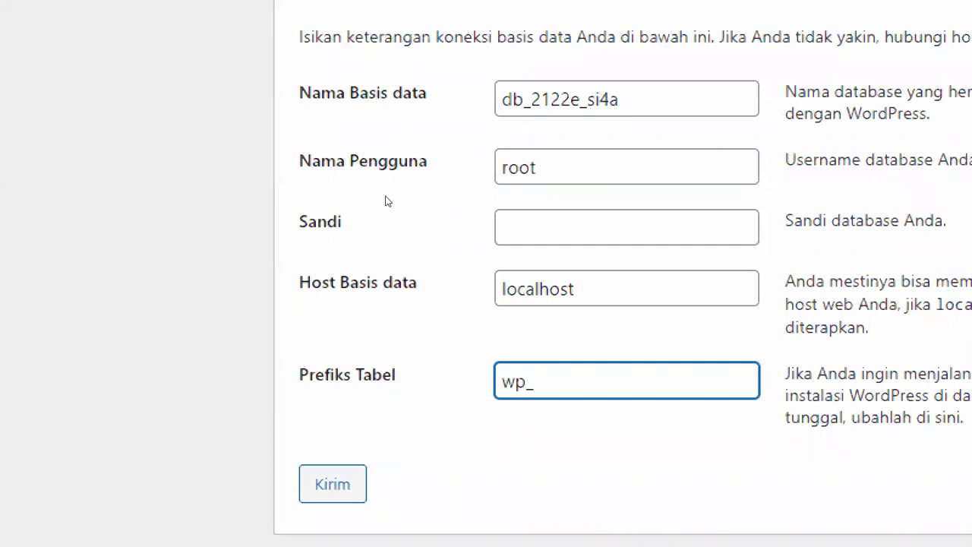
{"action": "key", "text": "shift+Tab"}
{"action": "key", "text": "shift+Tab"}
{"action": "key", "text": "shift+Tab"}
{"action": "key", "text": "shift+Tab"}
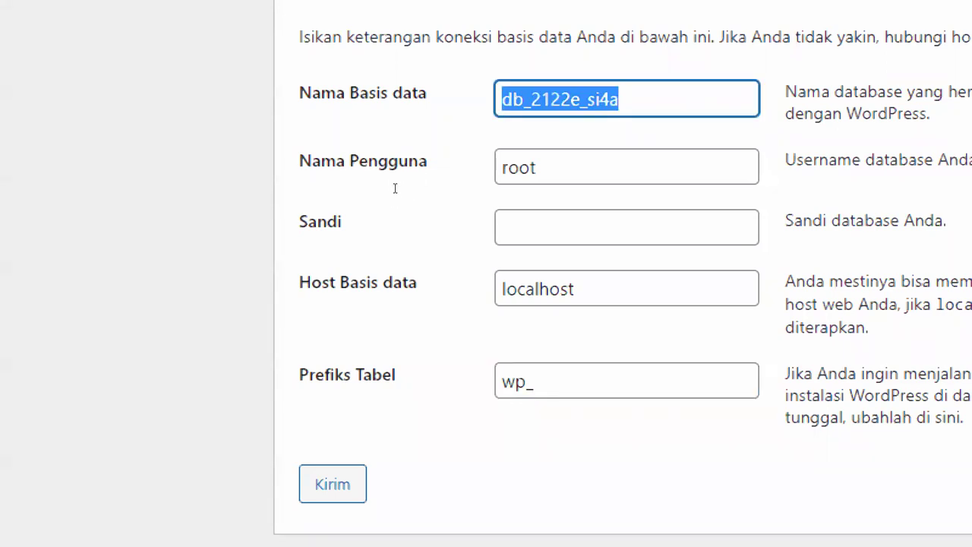
{"action": "key", "text": "Tab"}
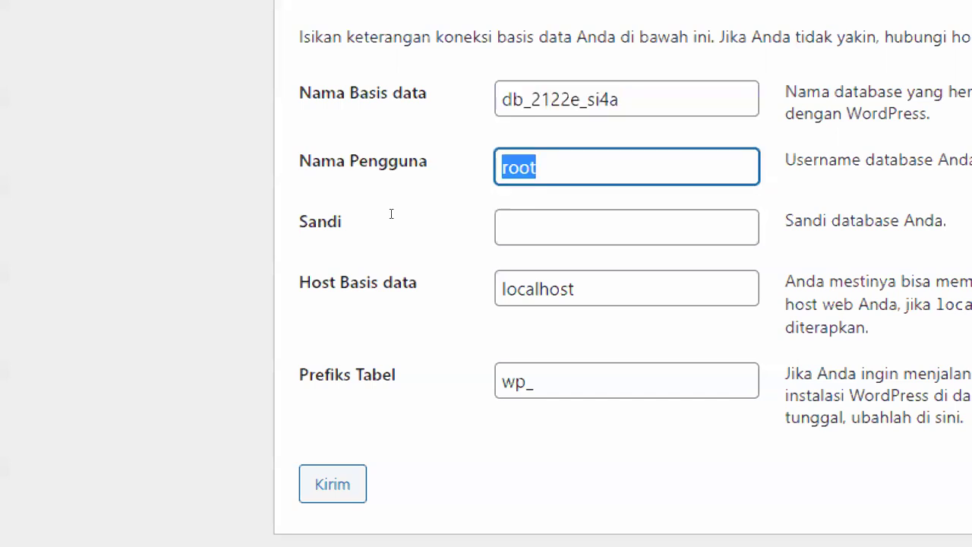
{"action": "key", "text": "Tab"}
{"action": "key", "text": "Tab"}
{"action": "key", "text": "Tab"}
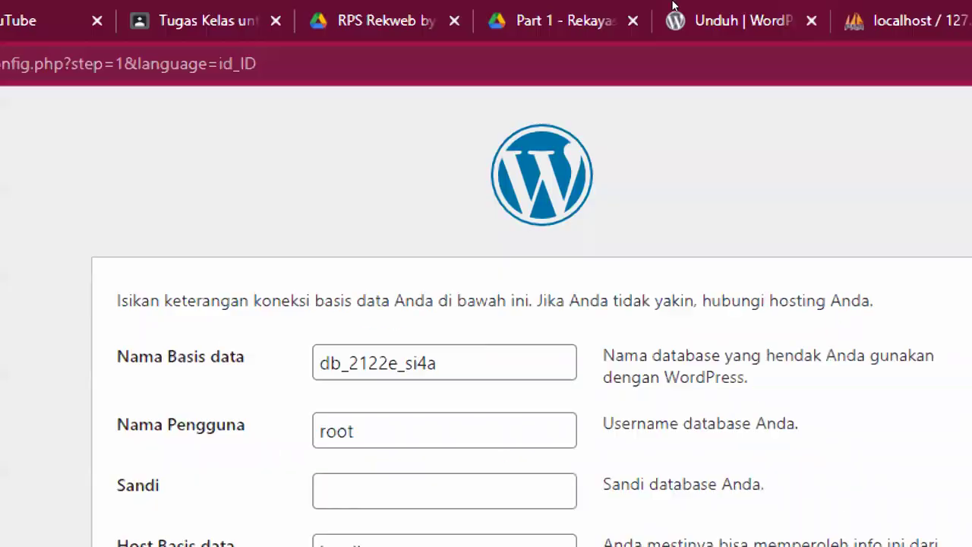
{"action": "left_click", "coordinate": [856, 21]}
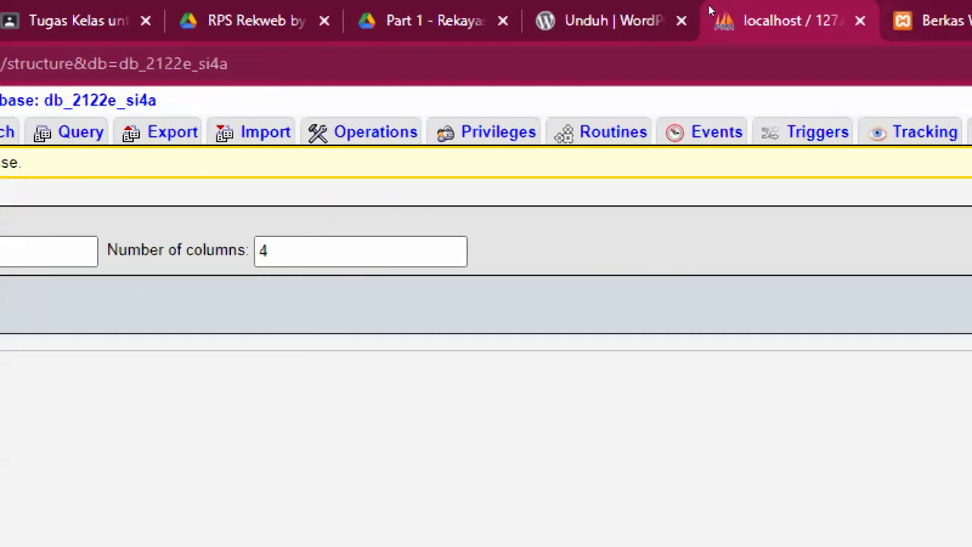
{"action": "left_click", "coordinate": [930, 15]}
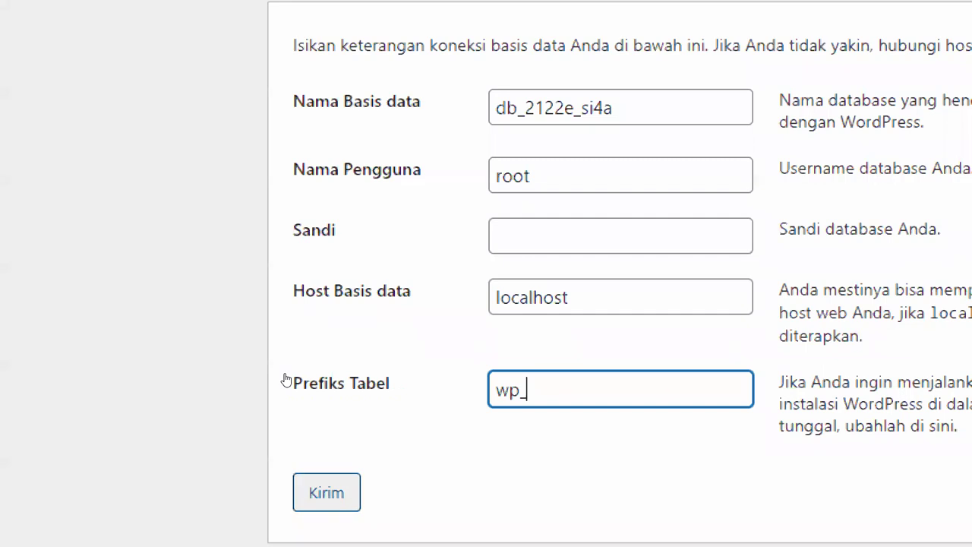
Submit the connection details, check the success message, then start the WordPress installation
{"action": "key", "text": "Tab"}
{"action": "key", "text": "Return"}
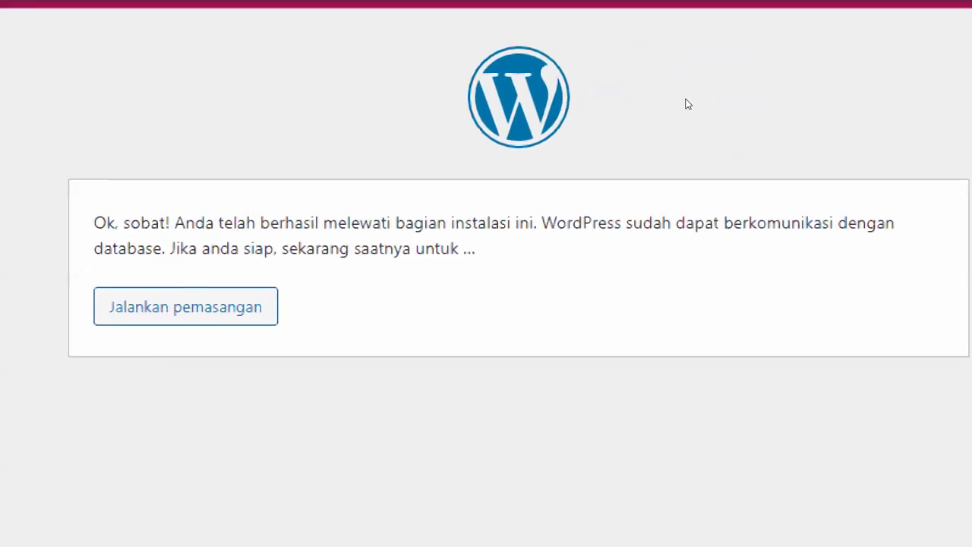
{"action": "left_click_drag", "start_coordinate": [356, 154], "coordinate": [506, 154]}
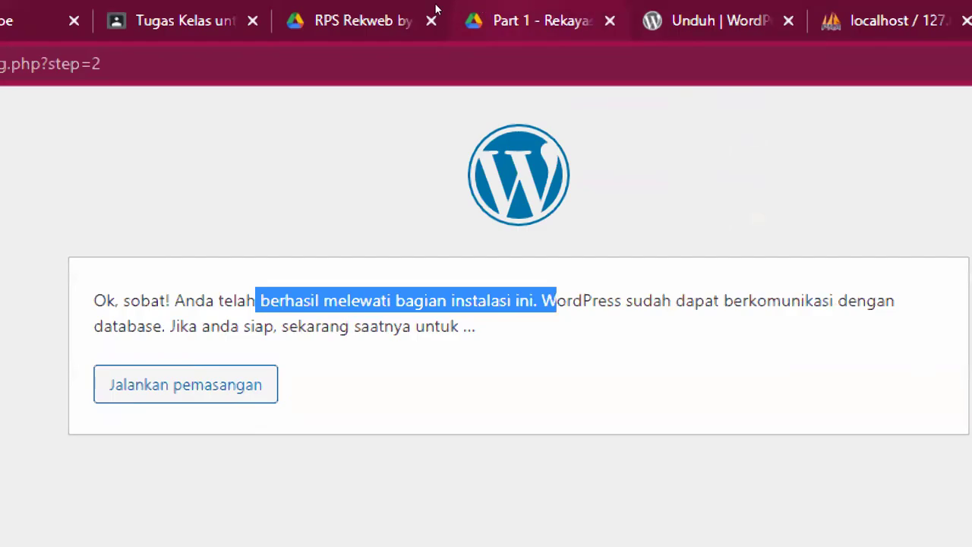
{"action": "left_click", "coordinate": [365, 11]}
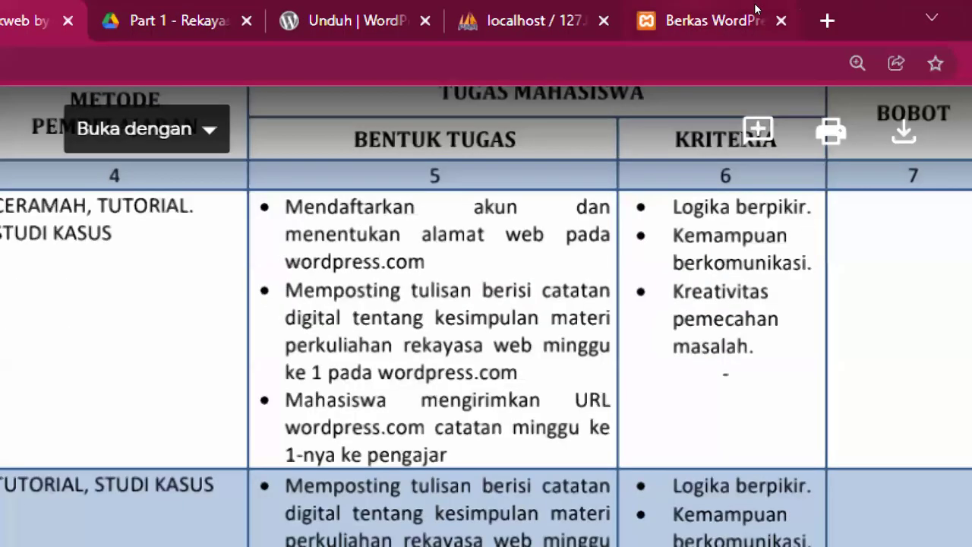
{"action": "left_click", "coordinate": [756, 7]}
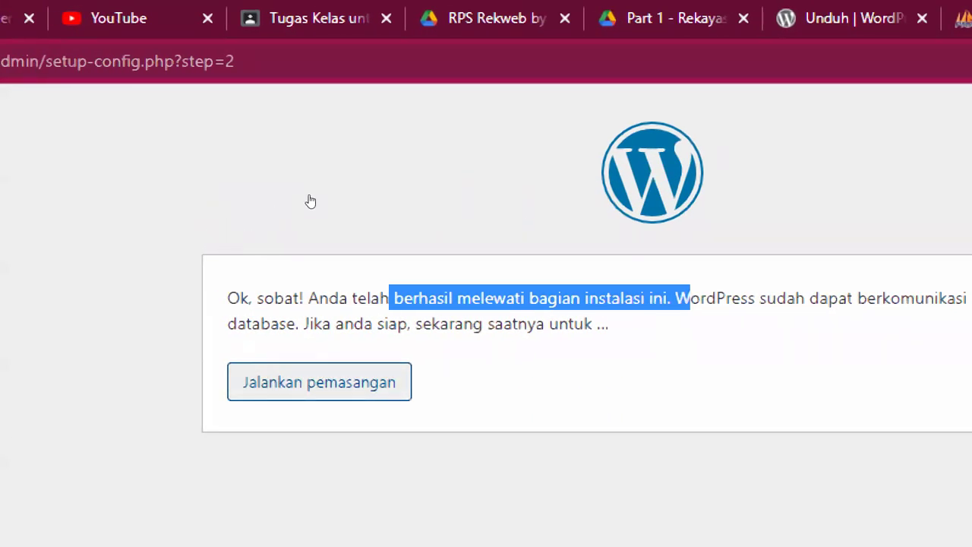
{"action": "key", "text": "Return"}
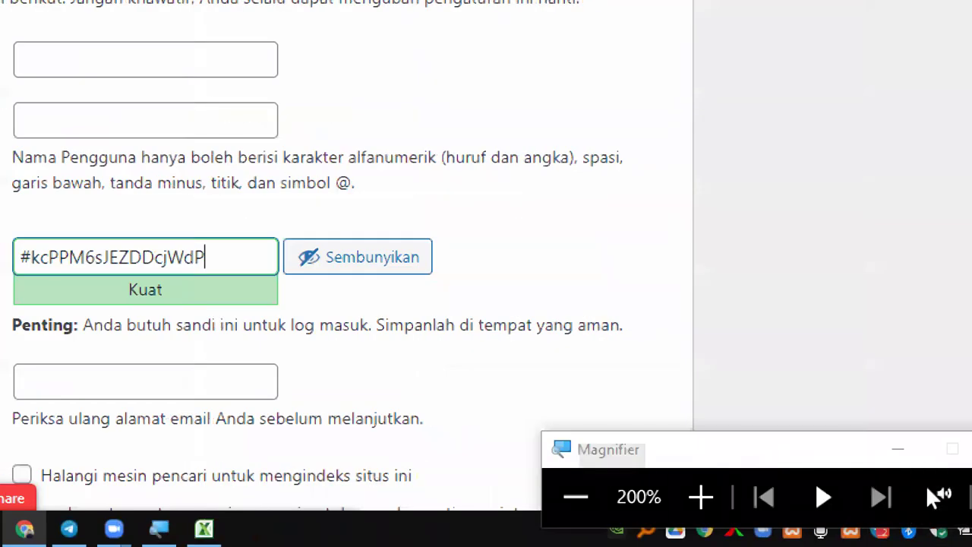
Bring up the site setup form at normal zoom with the caret in Judul Situs, then open a blank tab
{"action": "left_click", "coordinate": [576, 496]}
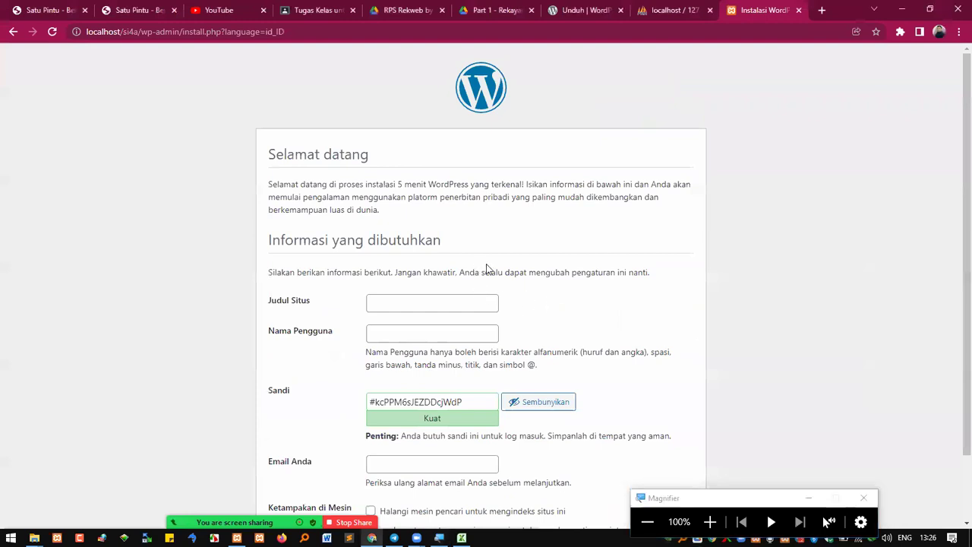
{"action": "scroll", "coordinate": [422, 241], "scroll_direction": "down", "scroll_amount": 1}
{"action": "left_click", "coordinate": [422, 242]}
{"action": "left_click", "coordinate": [568, 247]}
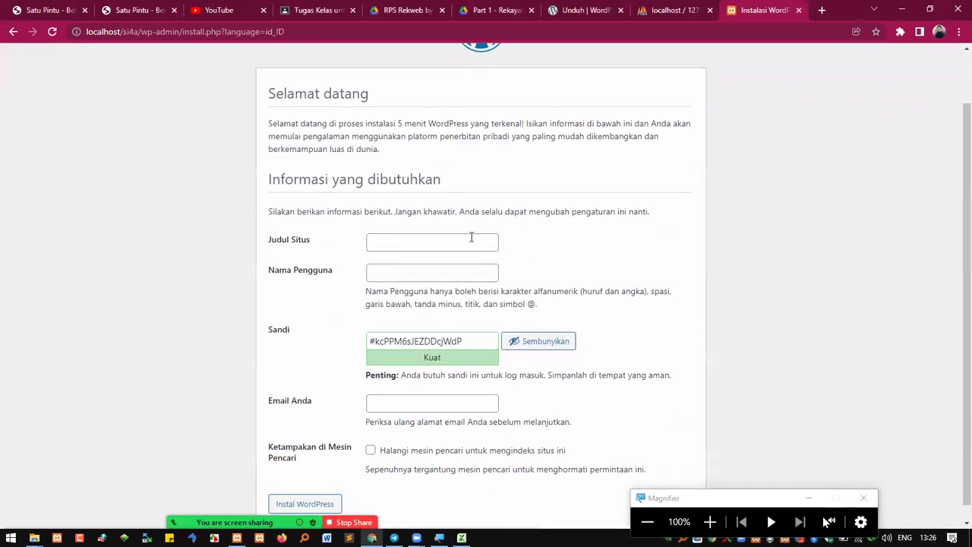
{"action": "left_click", "coordinate": [822, 9]}
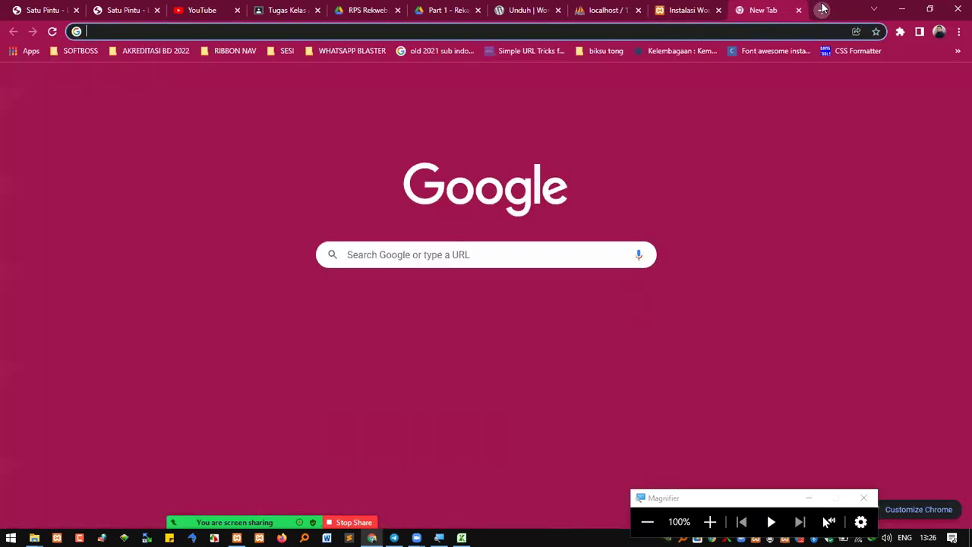
Load atmaluhur.ac.id and budiluhur.ac.id in two new browser tabs
{"action": "type", "text": "www.at"}
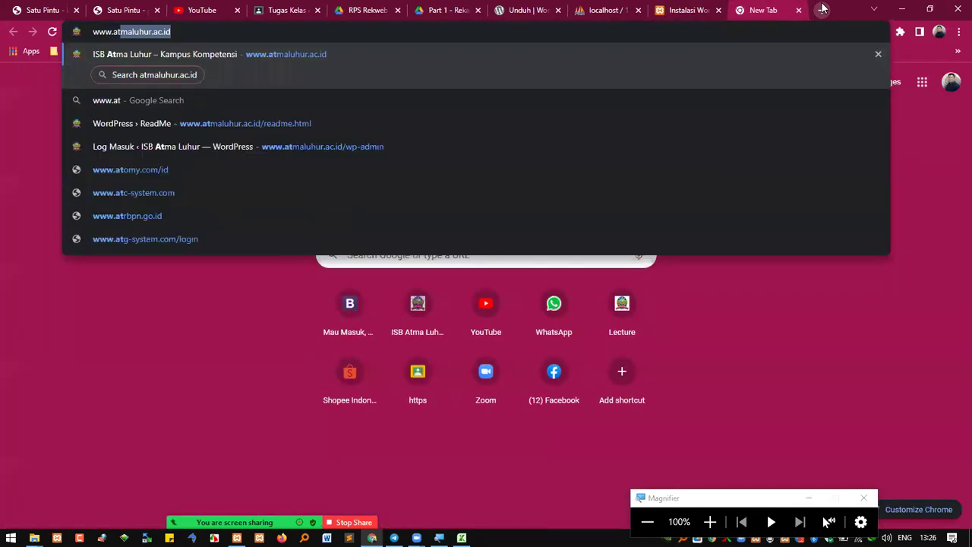
{"action": "key", "text": "Return"}
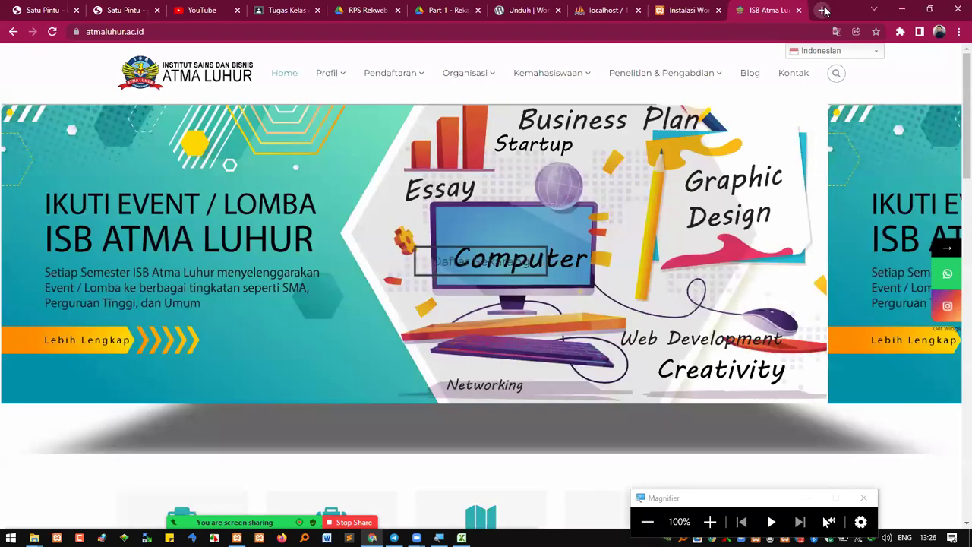
{"action": "left_click", "coordinate": [822, 10]}
{"action": "type", "text": "www.bu"}
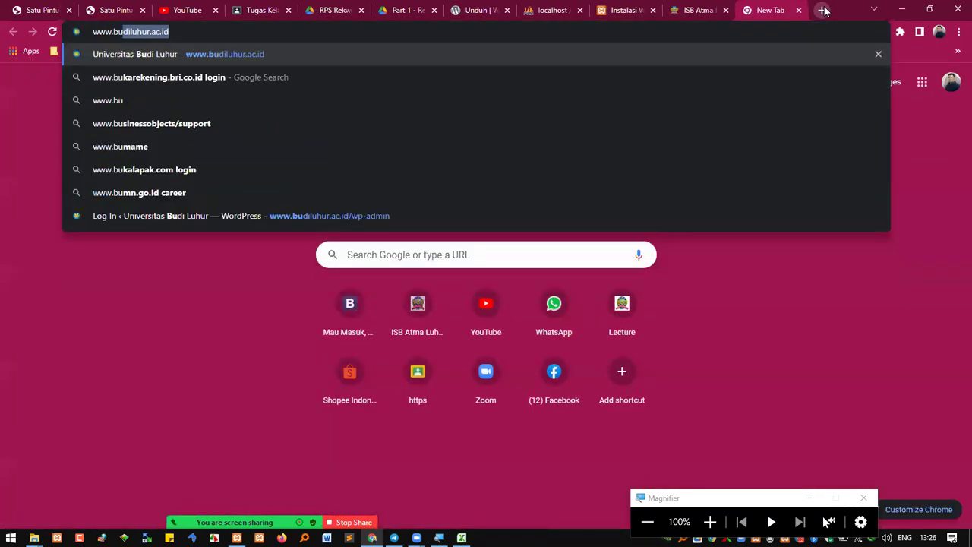
{"action": "key", "text": "Return"}
View both university sites, dismiss the admission popup, and close both tabs
{"action": "left_click", "coordinate": [699, 10]}
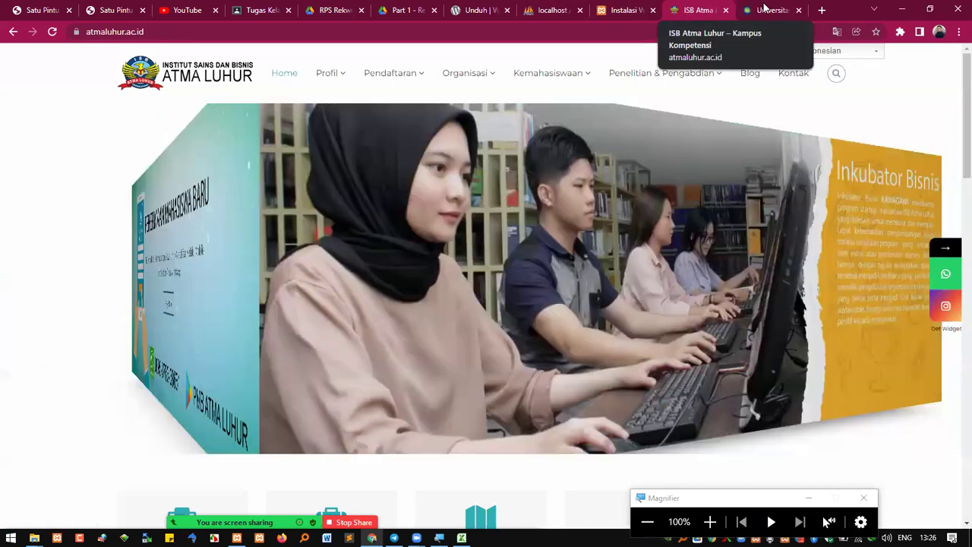
{"action": "left_click", "coordinate": [766, 12]}
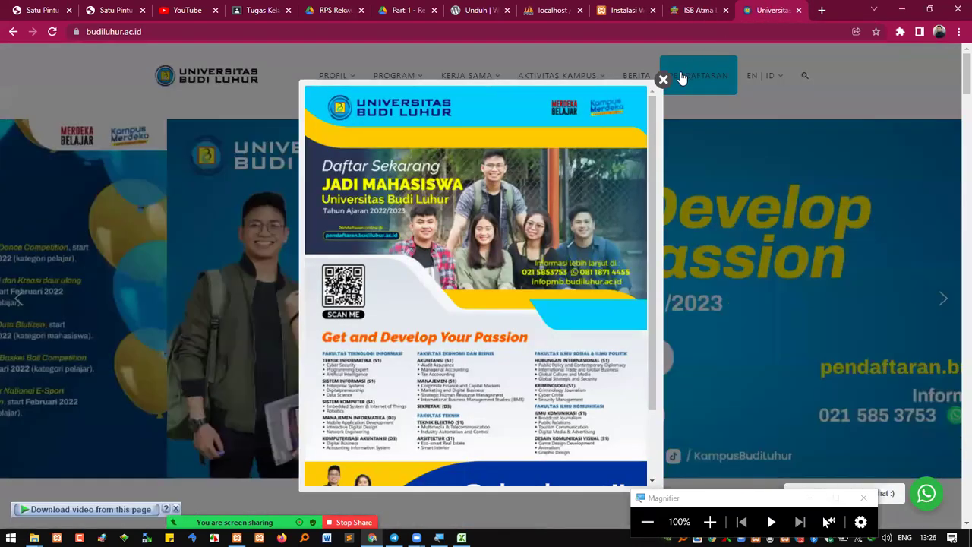
{"action": "left_click", "coordinate": [663, 80]}
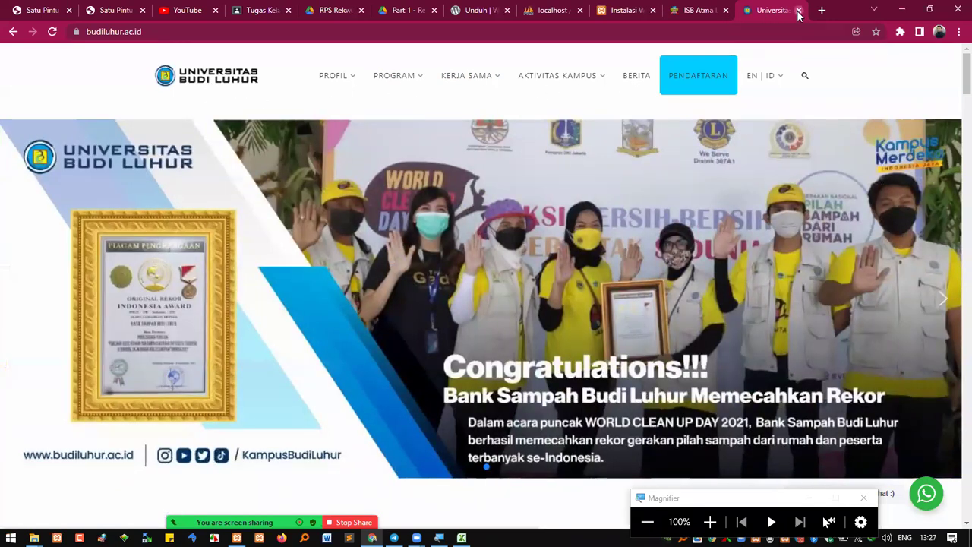
{"action": "left_click", "coordinate": [798, 11]}
{"action": "left_click", "coordinate": [799, 10]}
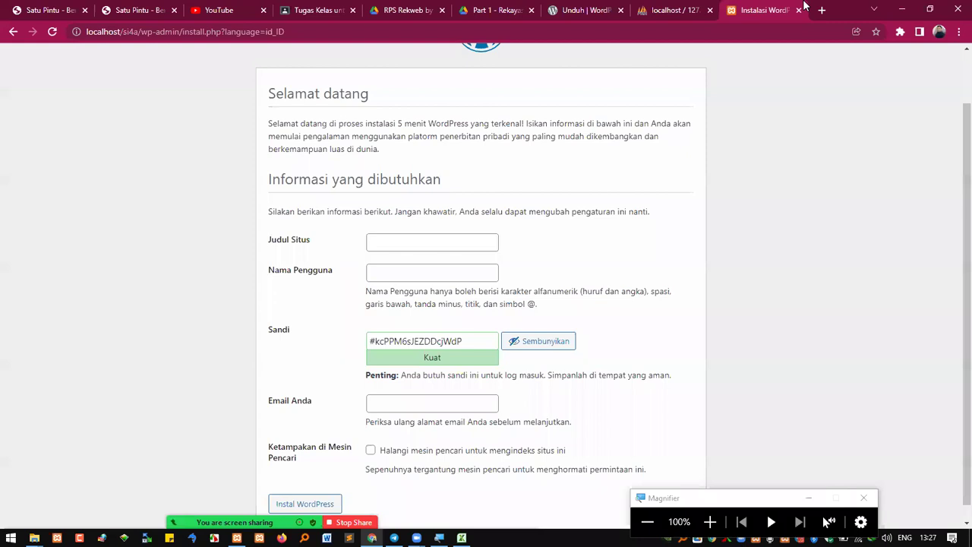
Type the site title 'Website Habib Zul' into the Judul Situs field
{"action": "left_click", "coordinate": [416, 241]}
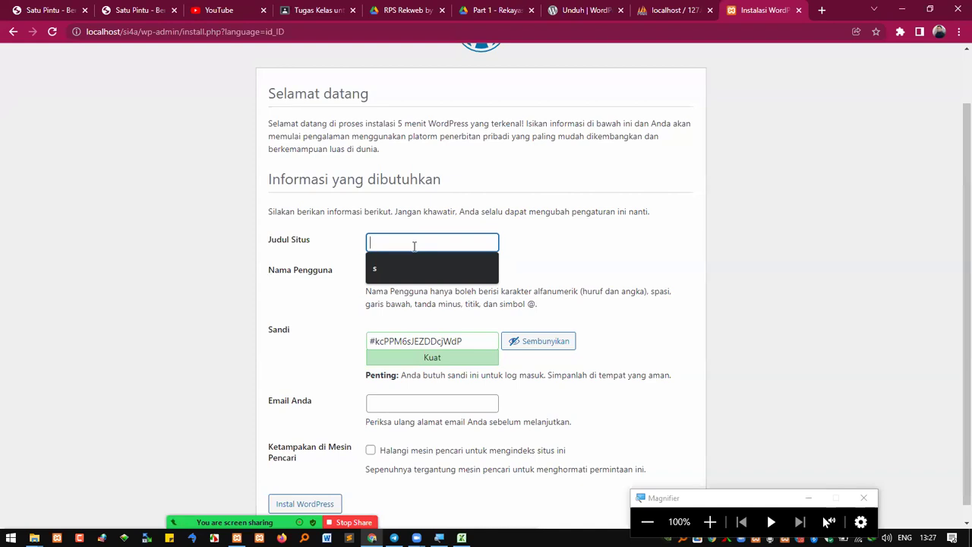
{"action": "type", "text": "Website"}
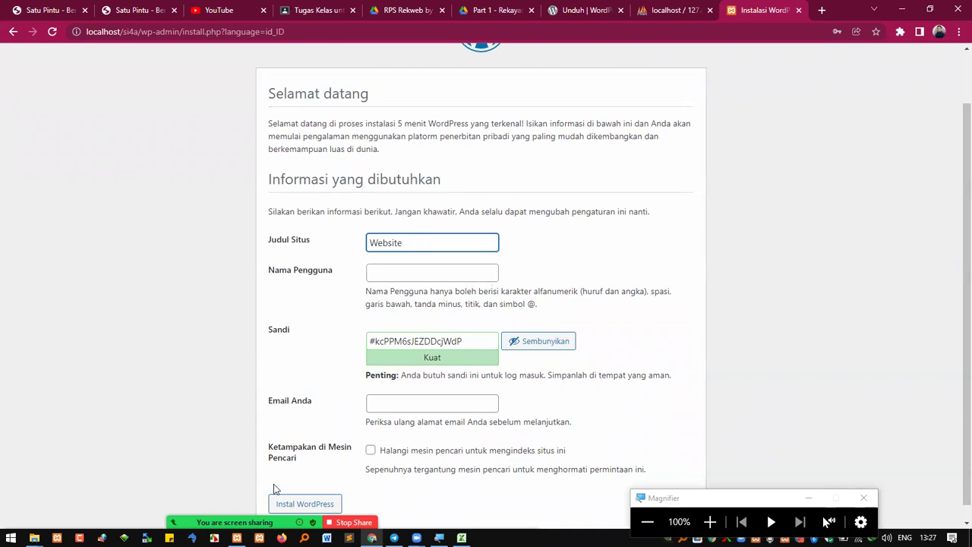
{"action": "key", "text": "alt+Tab"}
{"action": "scroll", "coordinate": [486, 274], "scroll_direction": "down", "scroll_amount": 5}
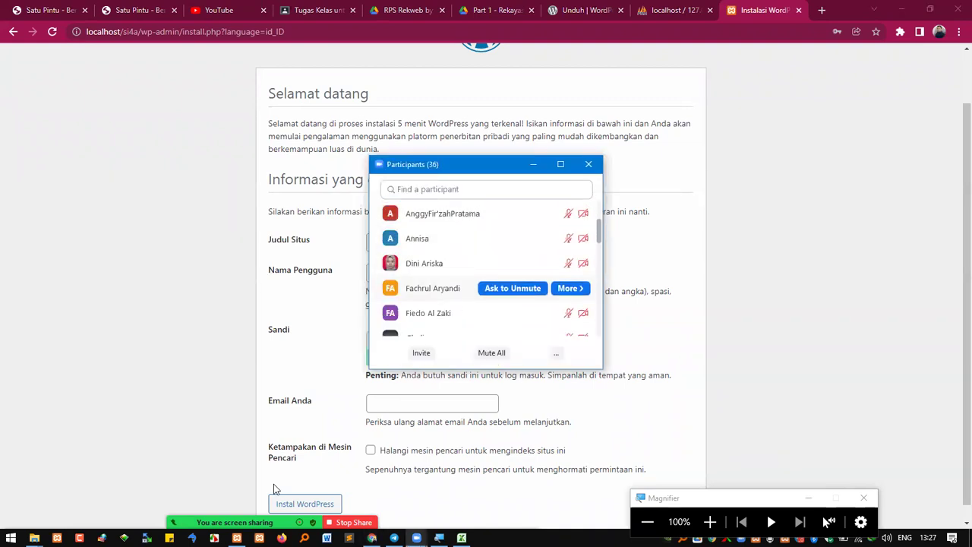
{"action": "scroll", "coordinate": [486, 274], "scroll_direction": "down", "scroll_amount": 2}
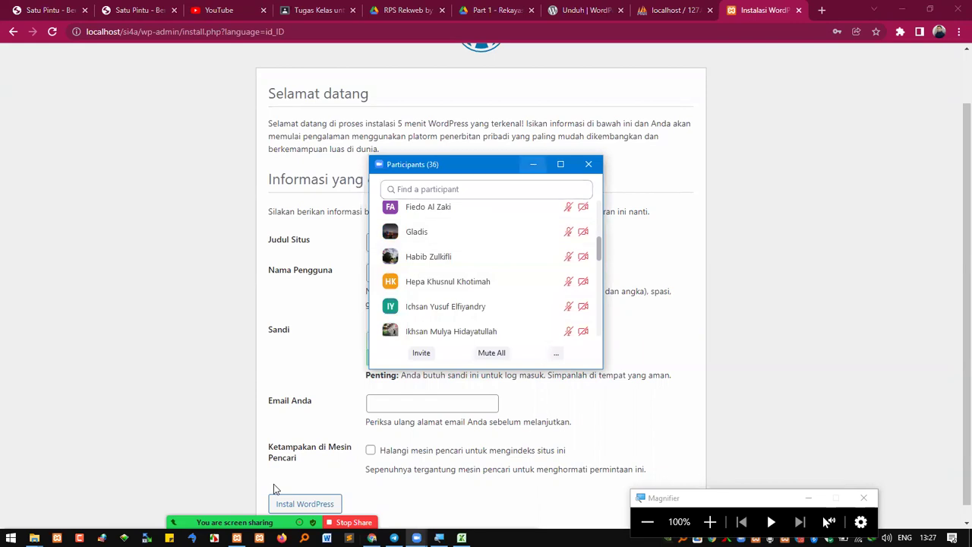
{"action": "left_click", "coordinate": [533, 164]}
{"action": "left_click", "coordinate": [448, 244]}
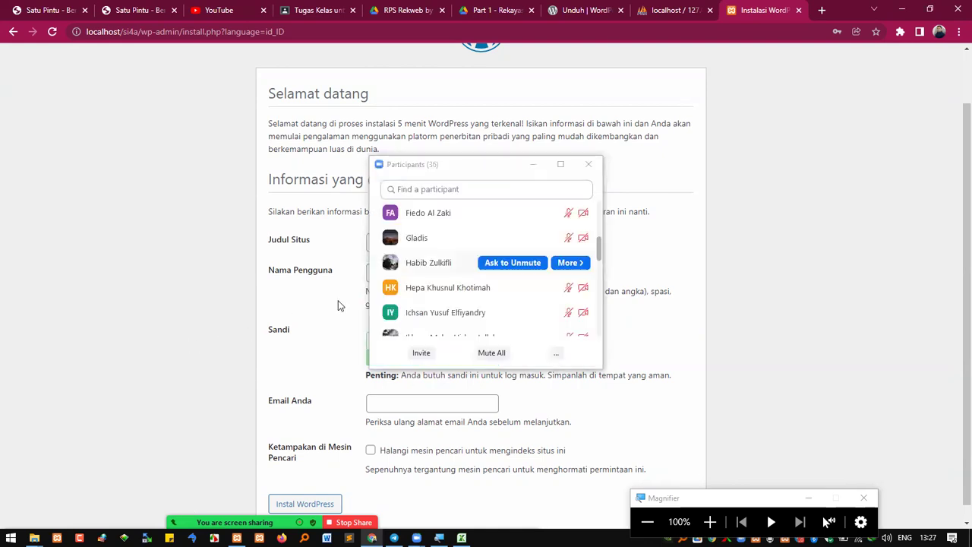
{"action": "left_click", "coordinate": [470, 244]}
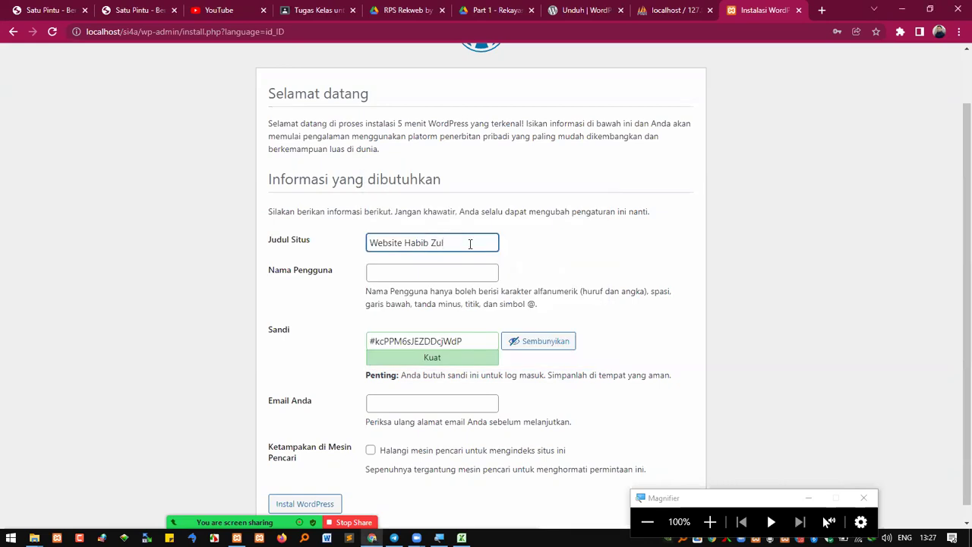
Copy the site title and search Google for it in a new tab
{"action": "left_click_drag", "start_coordinate": [464, 243], "coordinate": [358, 225]}
{"action": "key", "text": "ctrl+c"}
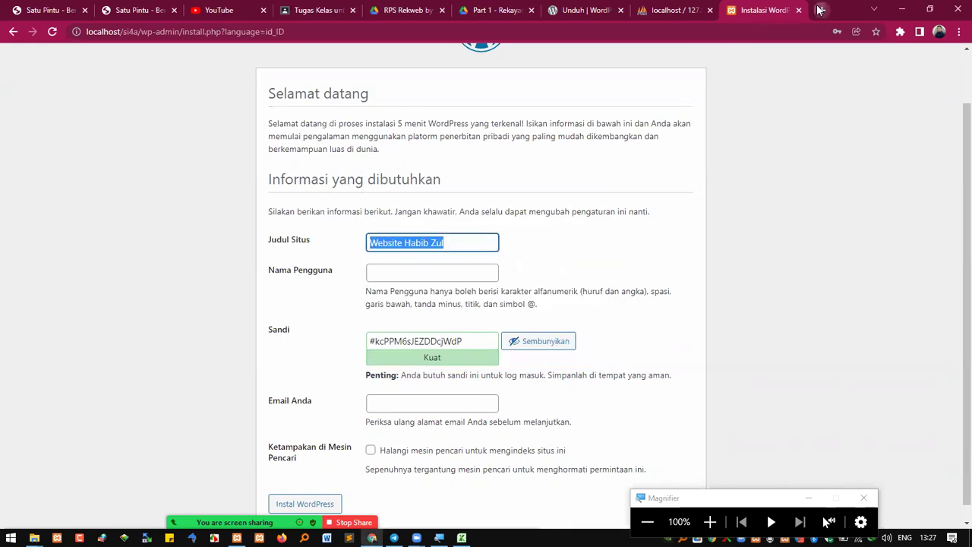
{"action": "left_click", "coordinate": [822, 10]}
{"action": "key", "text": "ctrl+v"}
{"action": "key", "text": "Return"}
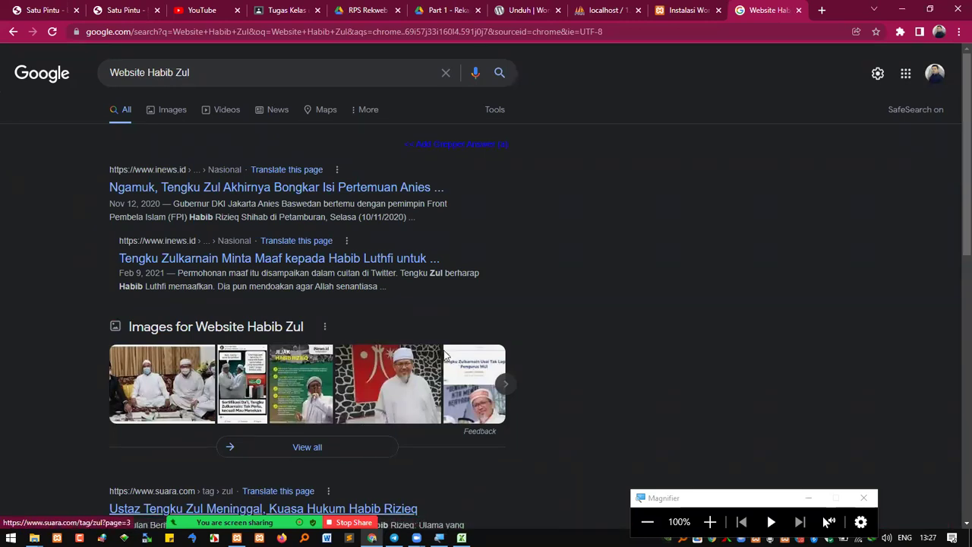
In the attendance workbook, copy the v mark from E15 into F15, then minimise Excel
{"action": "key", "text": "alt+Tab"}
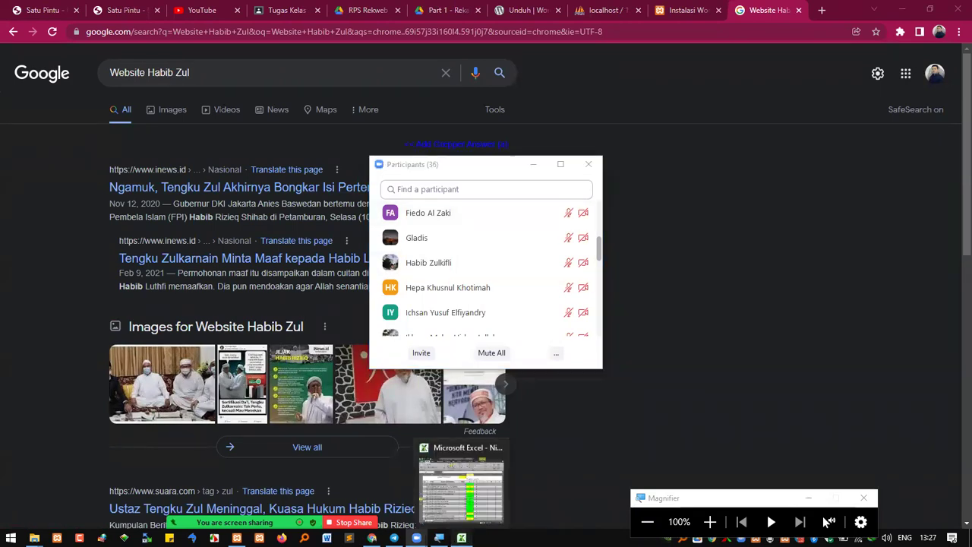
{"action": "left_click", "coordinate": [461, 538]}
{"action": "left_click", "coordinate": [302, 410]}
{"action": "left_click", "coordinate": [377, 445]}
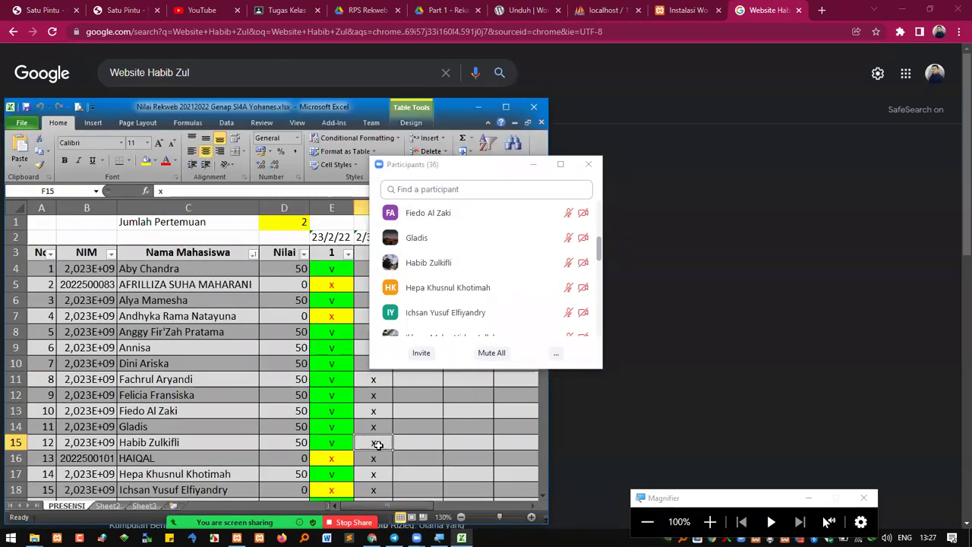
{"action": "left_click", "coordinate": [342, 442]}
{"action": "key", "text": "ctrl+c"}
{"action": "left_click", "coordinate": [373, 444]}
{"action": "key", "text": "ctrl+v"}
{"action": "key", "text": "Escape"}
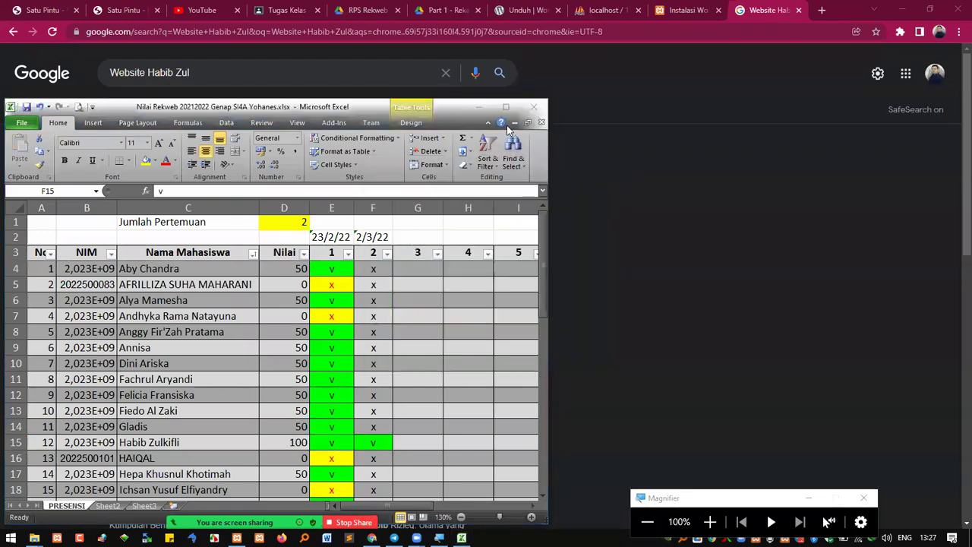
{"action": "left_click", "coordinate": [477, 107]}
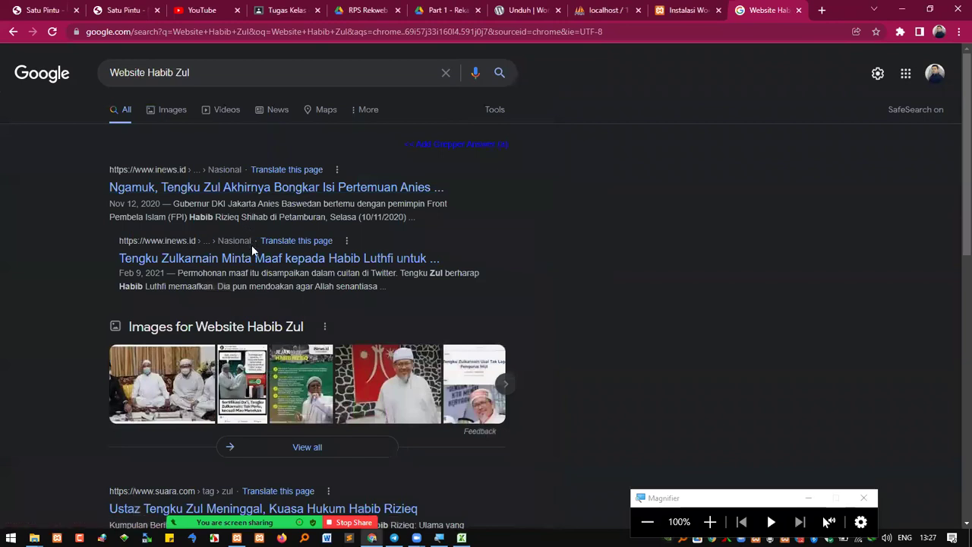
Open the suara.com news result, then close it and the Google search tab
{"action": "scroll", "coordinate": [256, 317], "scroll_direction": "down", "scroll_amount": 3}
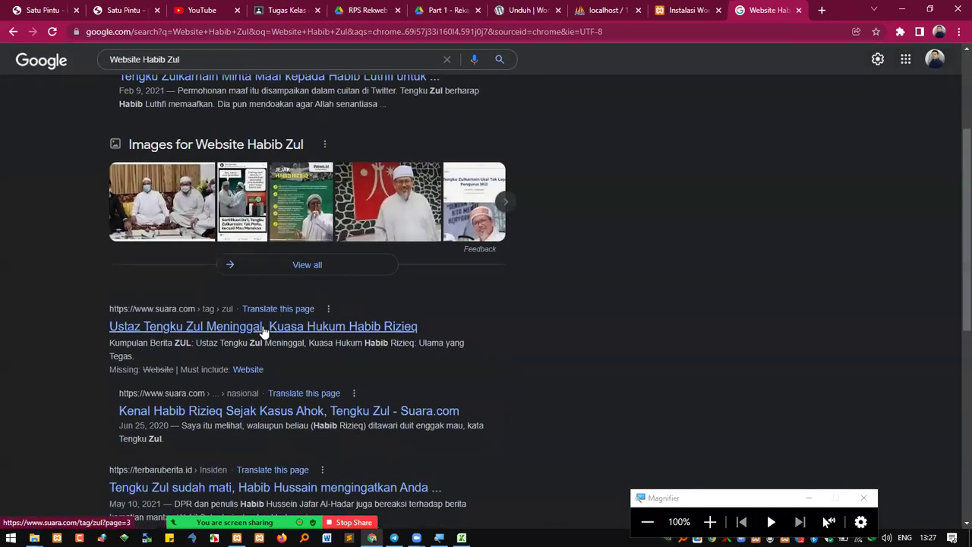
{"action": "left_click", "coordinate": [265, 330]}
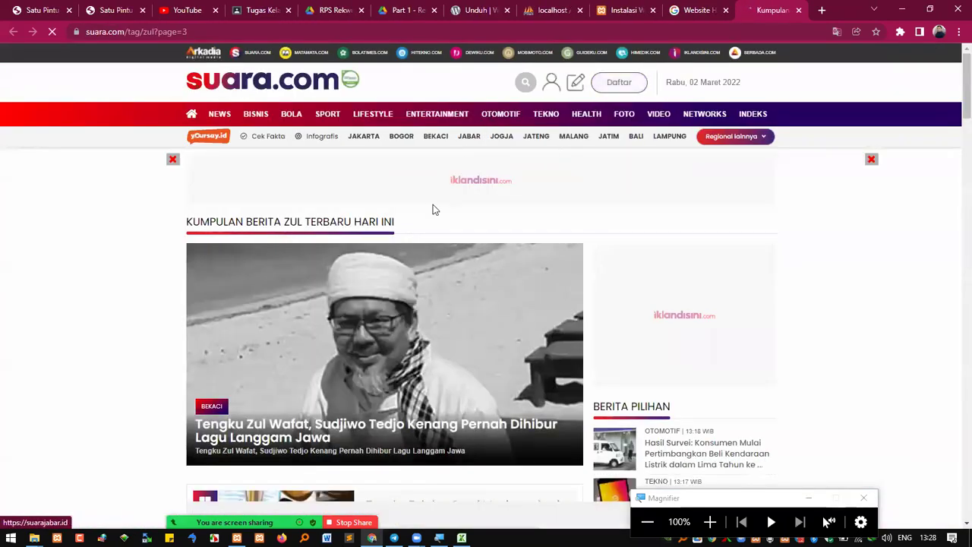
{"action": "mouse_move", "coordinate": [234, 104]}
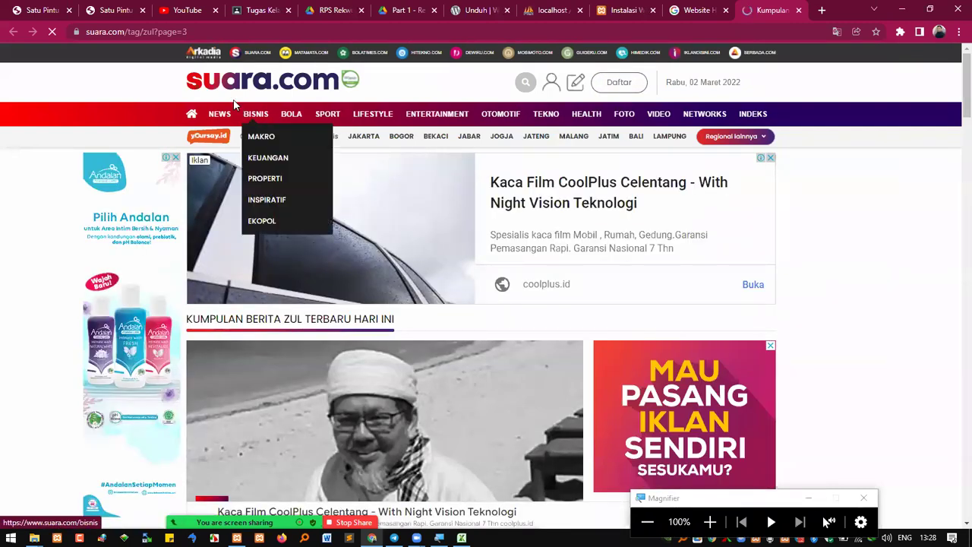
{"action": "left_click", "coordinate": [798, 10]}
{"action": "left_click", "coordinate": [799, 10]}
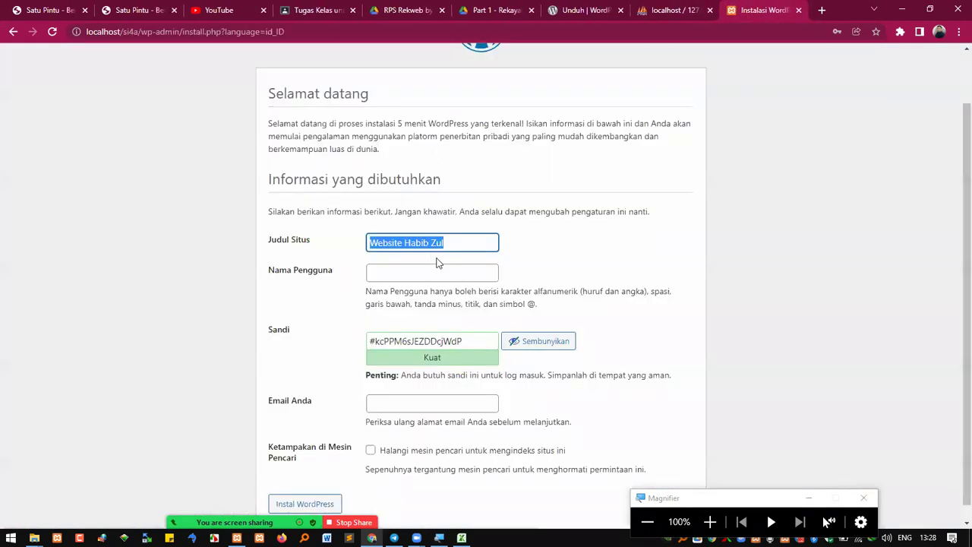
Highlight the 'Website Habib Zul' site title while magnifying the screen and restoring it
{"action": "left_click", "coordinate": [454, 243]}
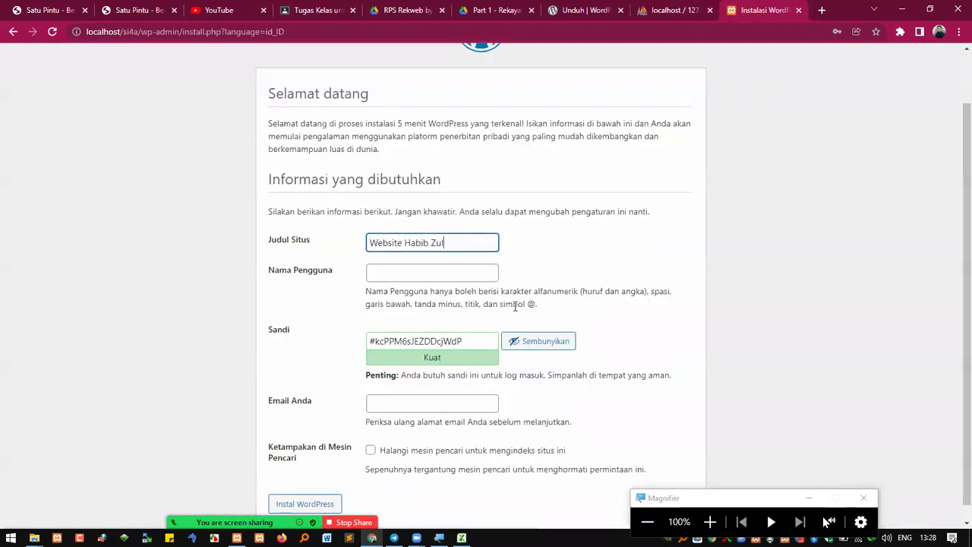
{"action": "left_click", "coordinate": [449, 272]}
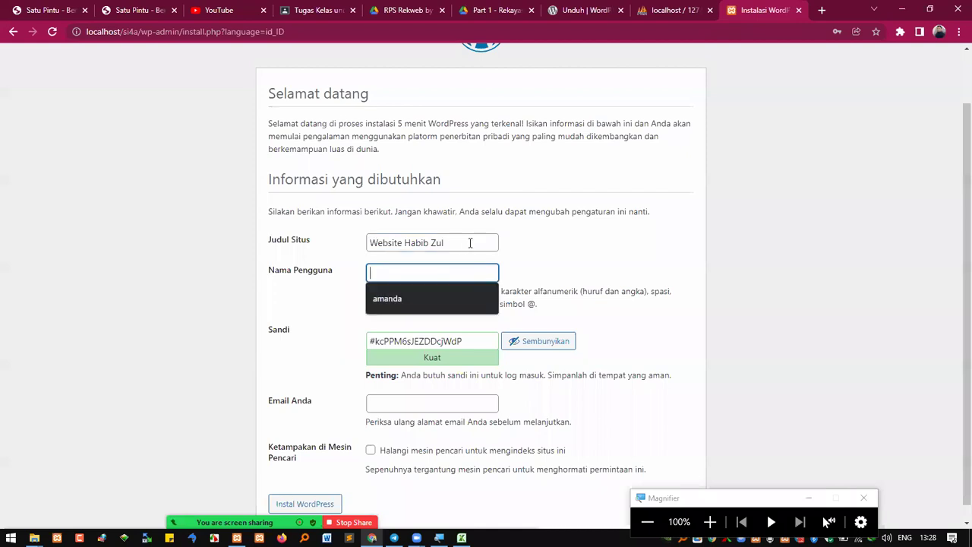
{"action": "left_click_drag", "start_coordinate": [470, 243], "coordinate": [347, 237]}
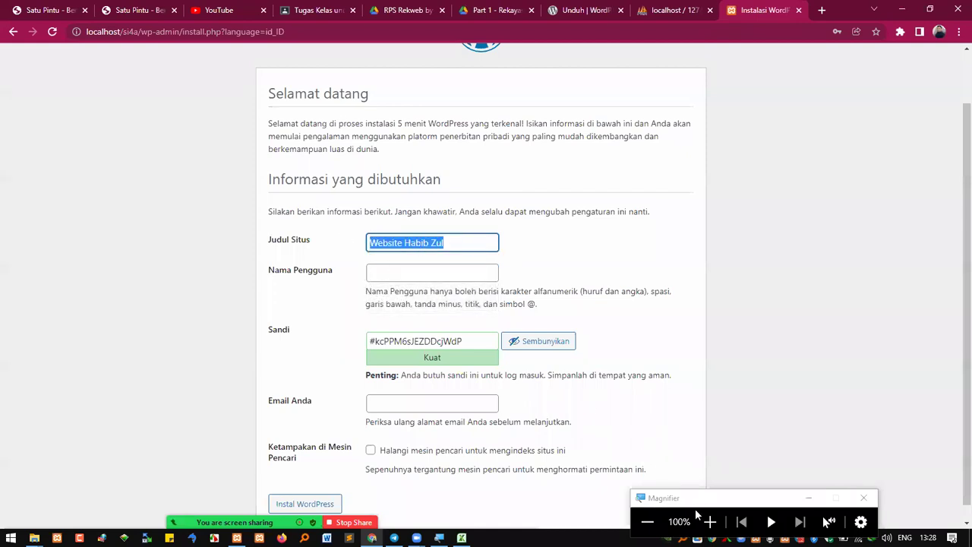
{"action": "left_click", "coordinate": [709, 521]}
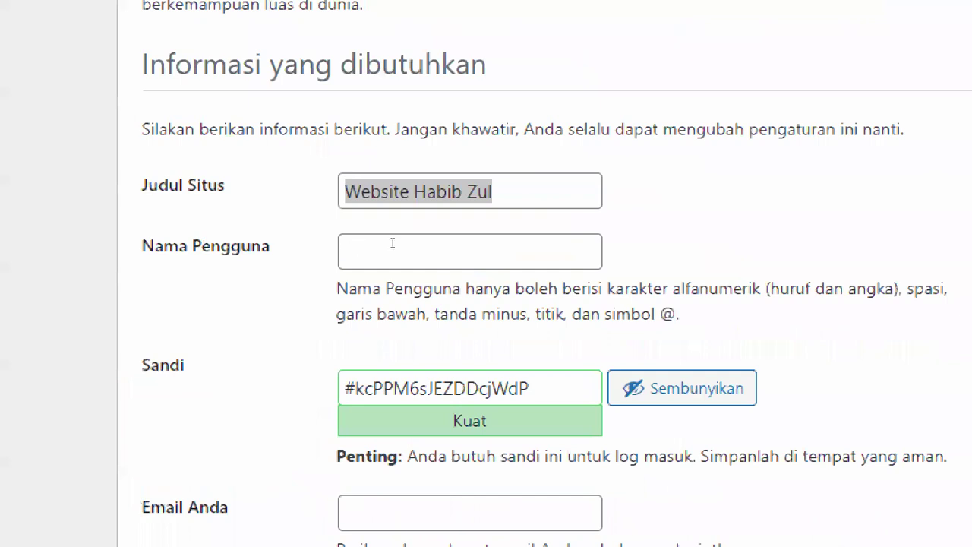
{"action": "left_click", "coordinate": [392, 241]}
{"action": "left_click_drag", "start_coordinate": [469, 243], "coordinate": [337, 234]}
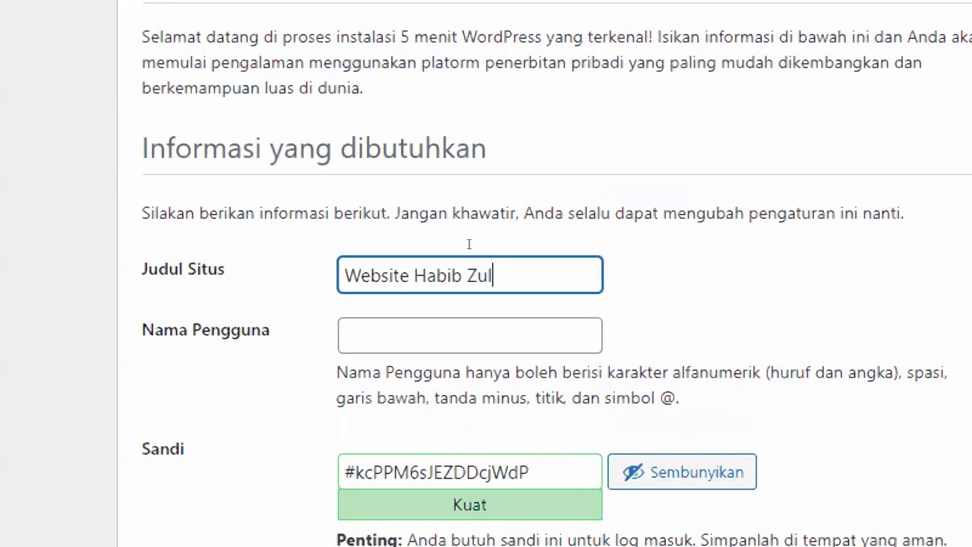
{"action": "key", "text": "Tab"}
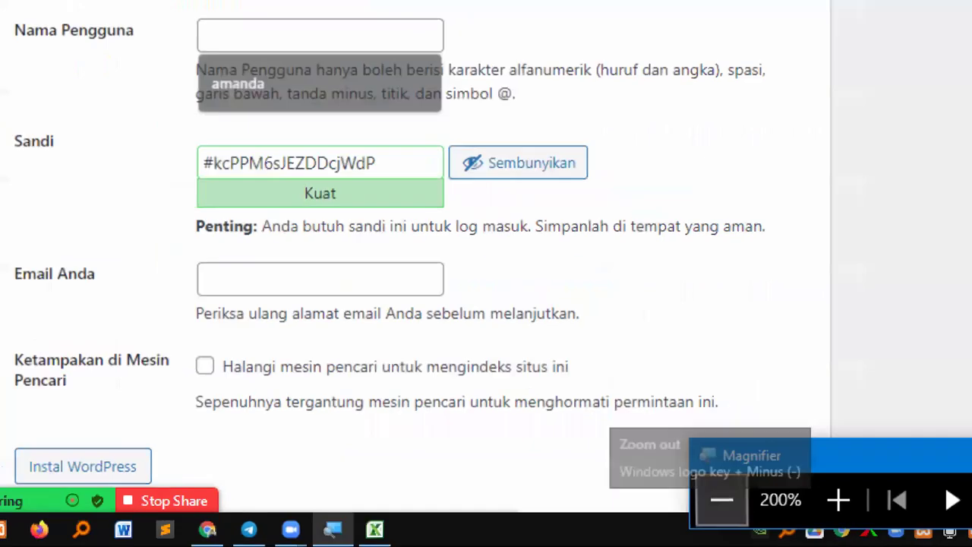
{"action": "left_click", "coordinate": [725, 497]}
Enter username admin, replace the password with a very weak one, and confirm weak-password use
{"action": "left_click", "coordinate": [422, 280]}
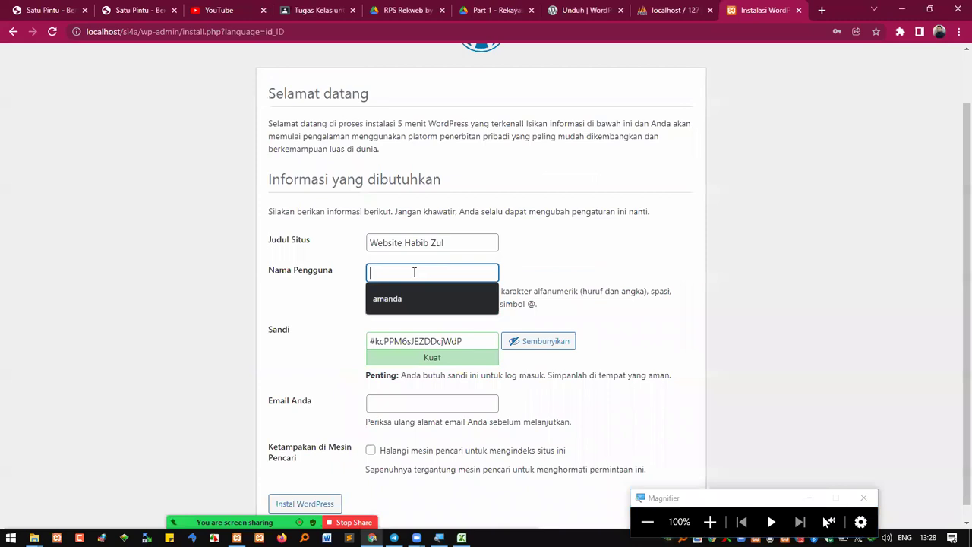
{"action": "type", "text": "admin"}
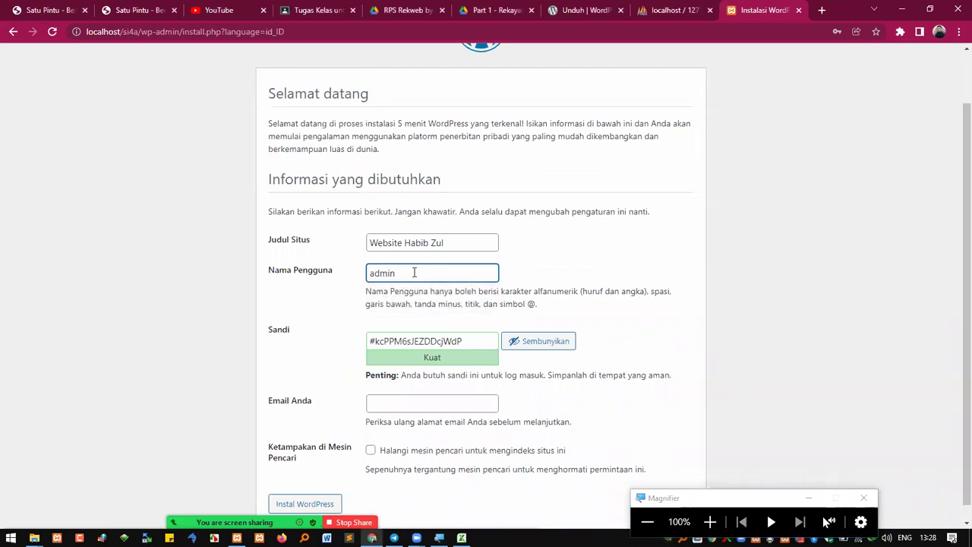
{"action": "key", "text": "Tab"}
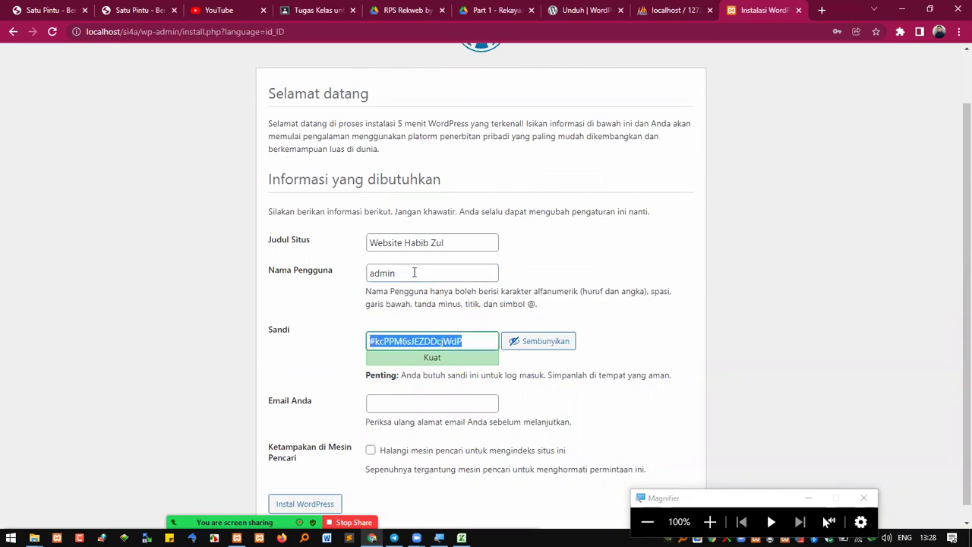
{"action": "type", "text": "admin"}
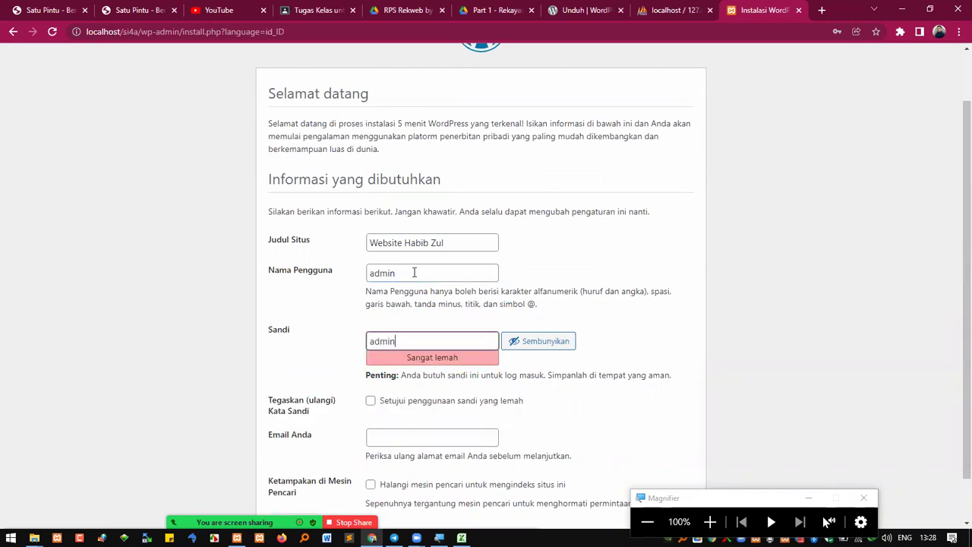
{"action": "left_click", "coordinate": [371, 402]}
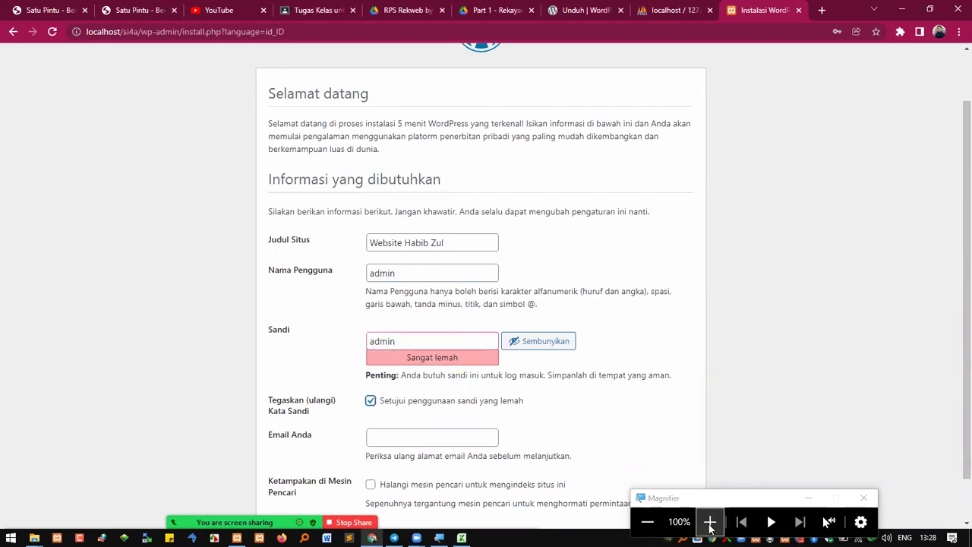
{"action": "left_click_drag", "start_coordinate": [466, 243], "coordinate": [367, 244]}
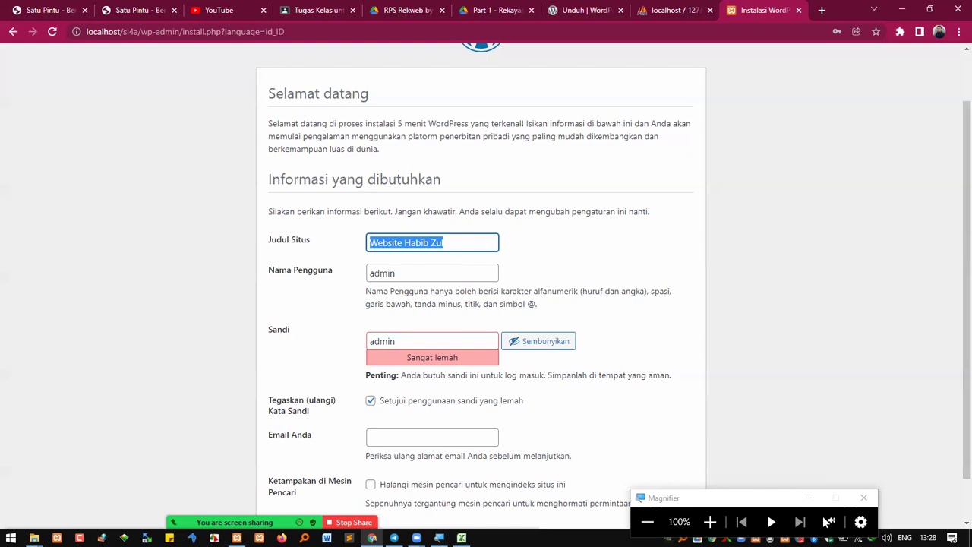
{"action": "left_click", "coordinate": [461, 537]}
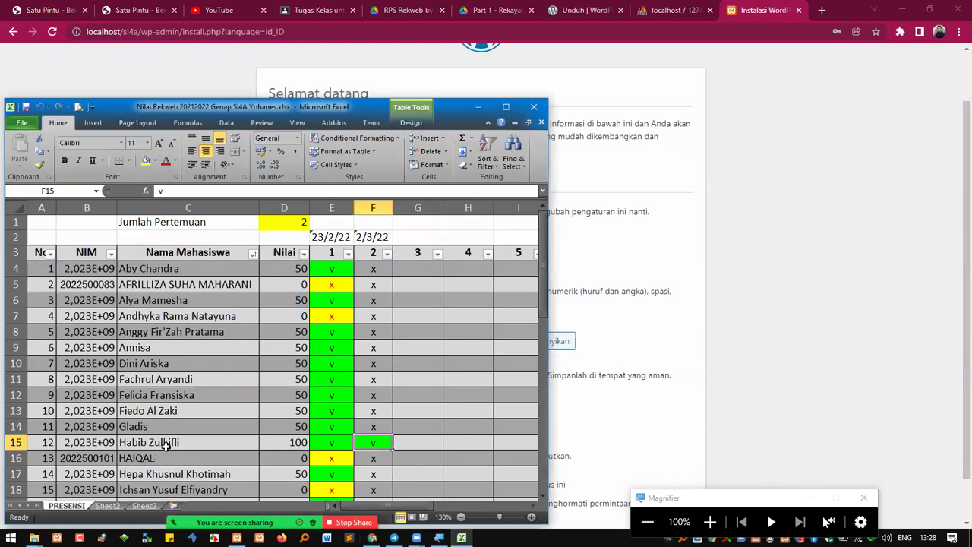
Check cells C15, F15 and F16 in the PRESENSI sheet, then minimise Excel
{"action": "left_click", "coordinate": [168, 444]}
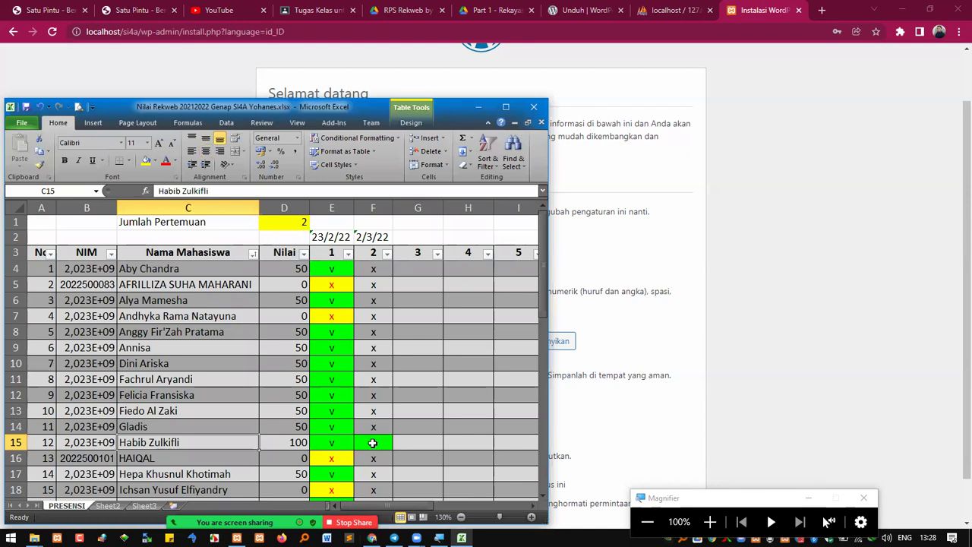
{"action": "left_click", "coordinate": [372, 445]}
{"action": "left_click", "coordinate": [373, 459]}
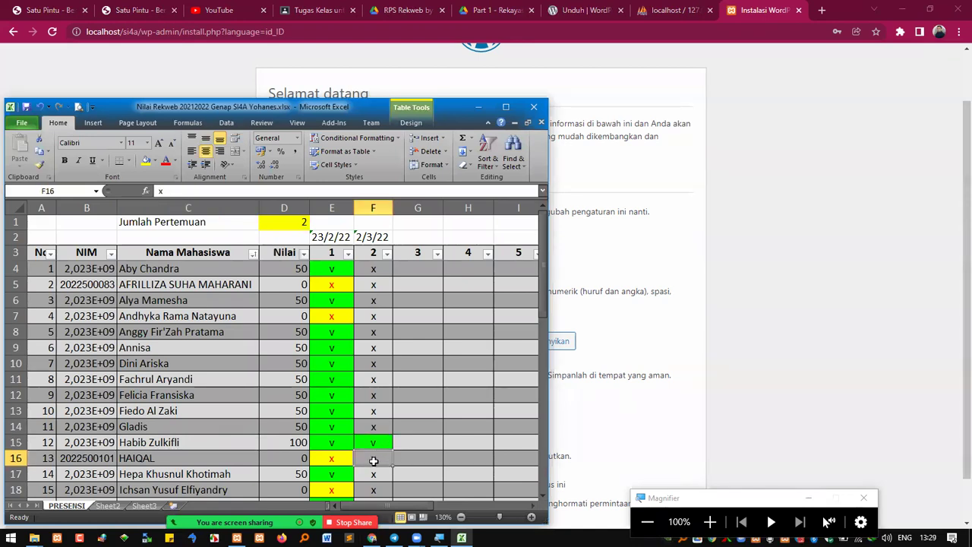
{"action": "left_click", "coordinate": [748, 303]}
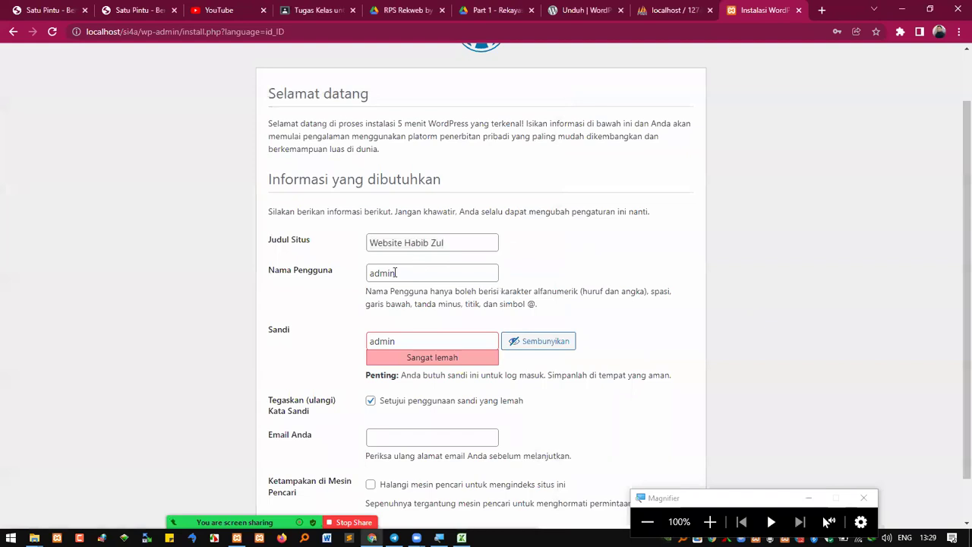
Highlight the admin username and password values on the install form
{"action": "left_click_drag", "start_coordinate": [420, 274], "coordinate": [350, 271]}
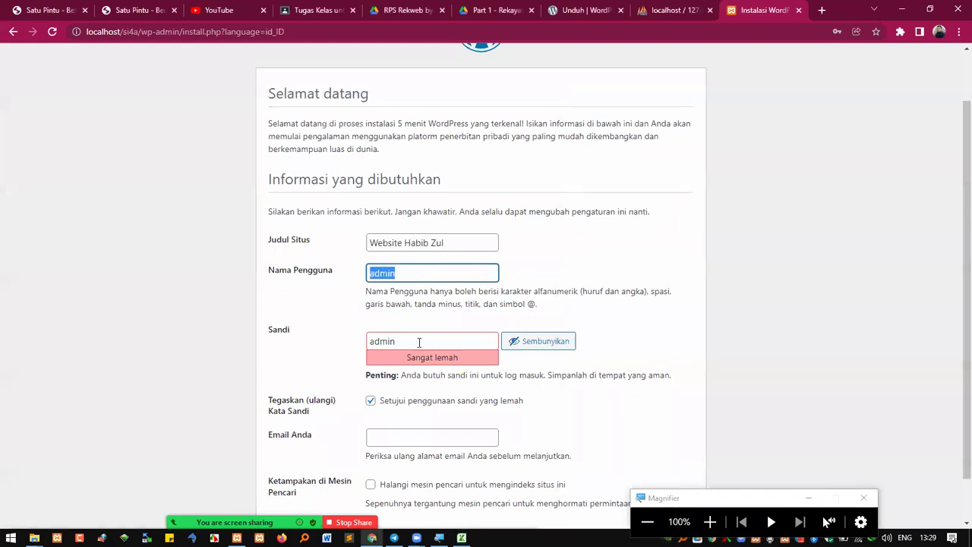
{"action": "left_click_drag", "start_coordinate": [423, 344], "coordinate": [341, 325]}
{"action": "left_click", "coordinate": [418, 271]}
{"action": "double_click", "coordinate": [419, 271]}
{"action": "left_click_drag", "start_coordinate": [418, 340], "coordinate": [326, 342]}
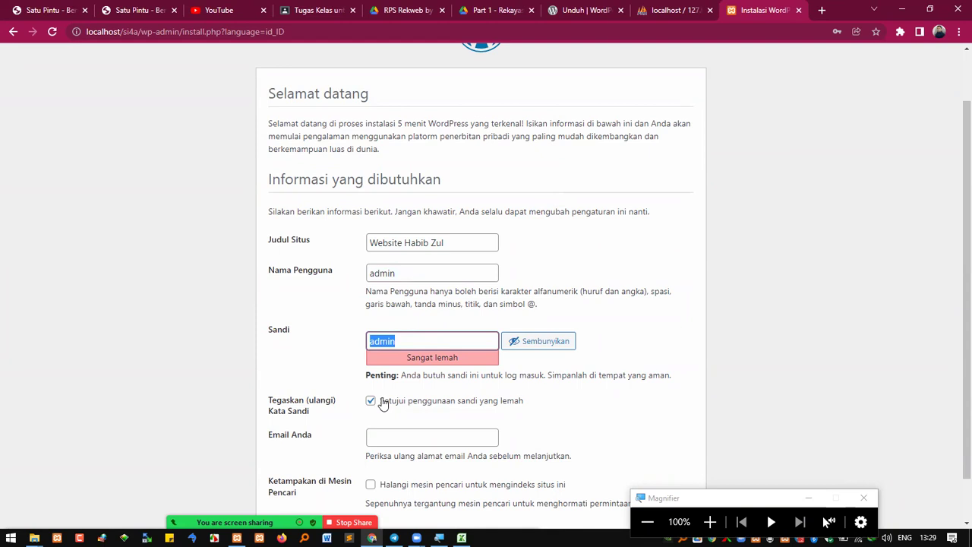
Enter the administrator's e-mail address and scroll down to Instal WordPress
{"action": "left_click", "coordinate": [418, 437]}
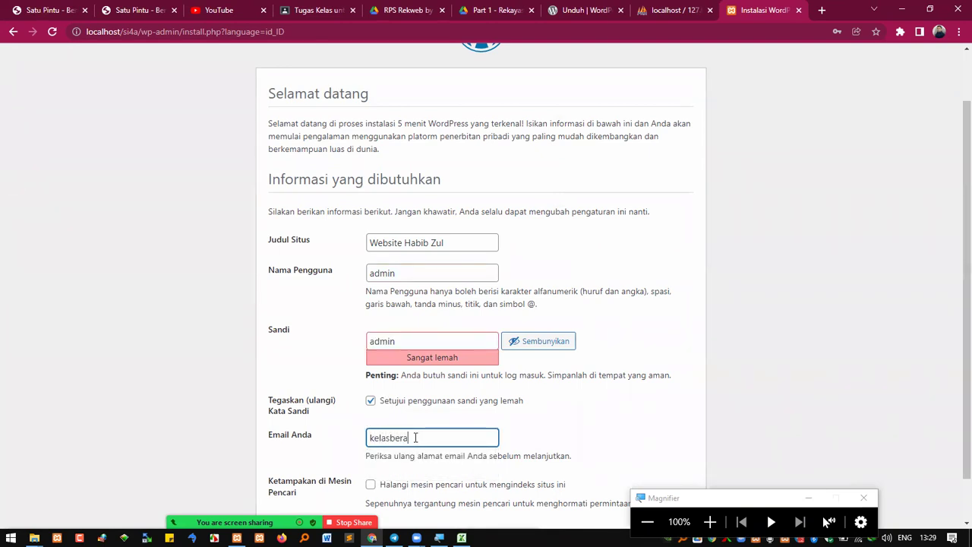
{"action": "scroll", "coordinate": [498, 391], "scroll_direction": "down", "scroll_amount": 1}
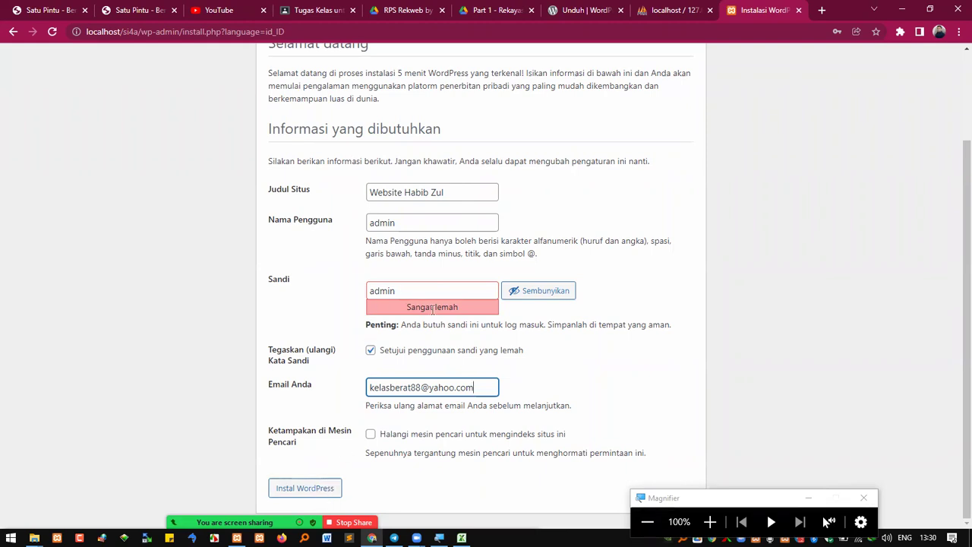
Review the admin username and password fields, then run Instal WordPress
{"action": "left_click", "coordinate": [710, 522]}
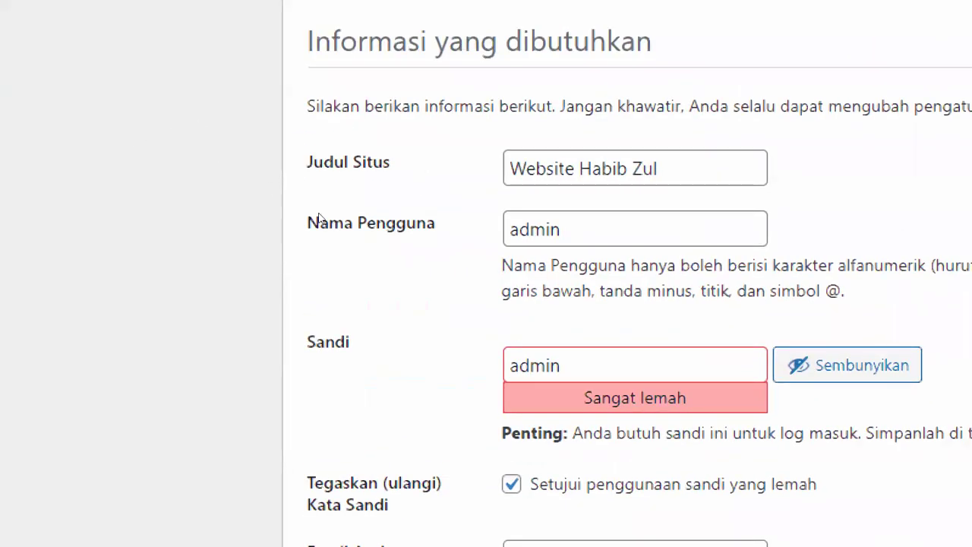
{"action": "left_click", "coordinate": [402, 224]}
{"action": "key", "text": "shift+Left"}
{"action": "key", "text": "shift+Left"}
{"action": "key", "text": "shift+Left"}
{"action": "key", "text": "shift+Left"}
{"action": "key", "text": "shift+Left"}
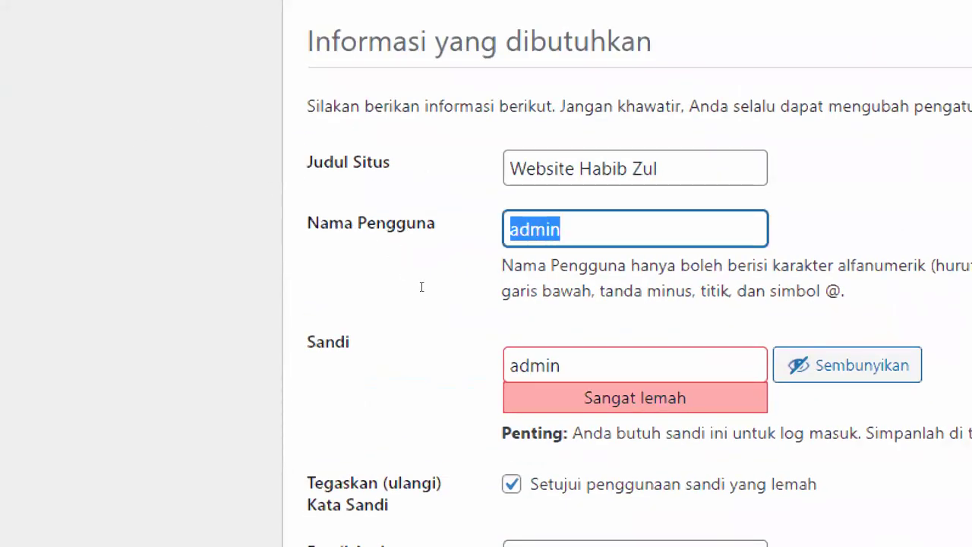
{"action": "key", "text": "Tab"}
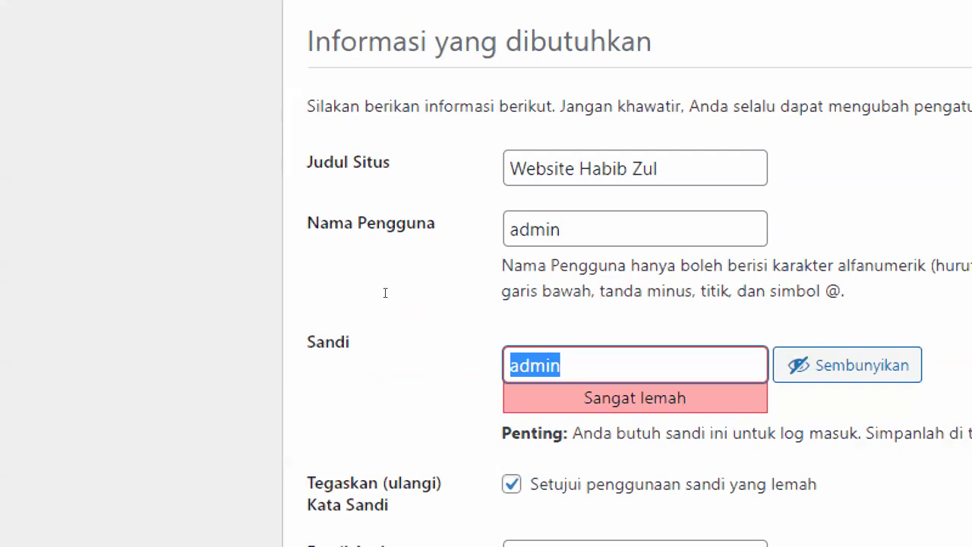
{"action": "key", "text": "super+minus"}
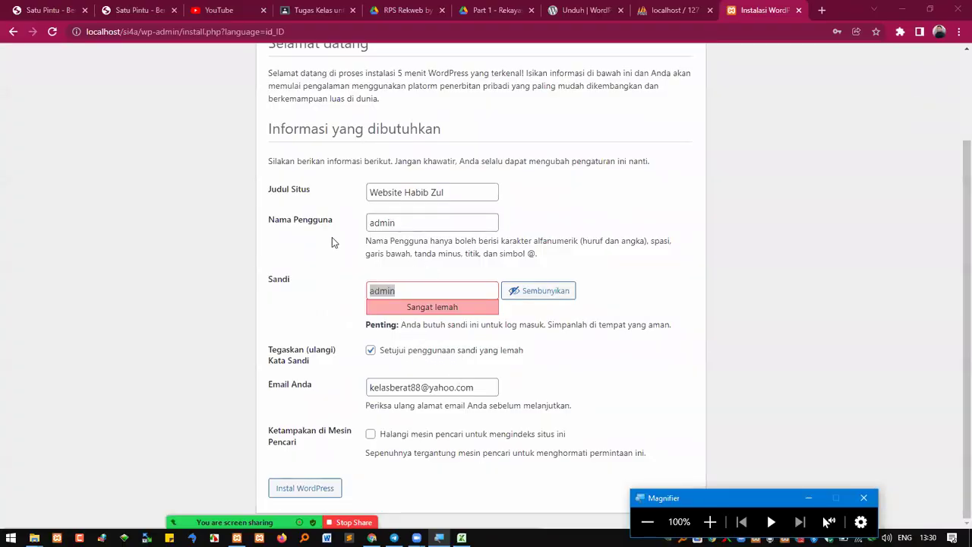
{"action": "left_click", "coordinate": [405, 222]}
{"action": "double_click", "coordinate": [405, 223]}
{"action": "left_click", "coordinate": [395, 290]}
{"action": "double_click", "coordinate": [395, 290]}
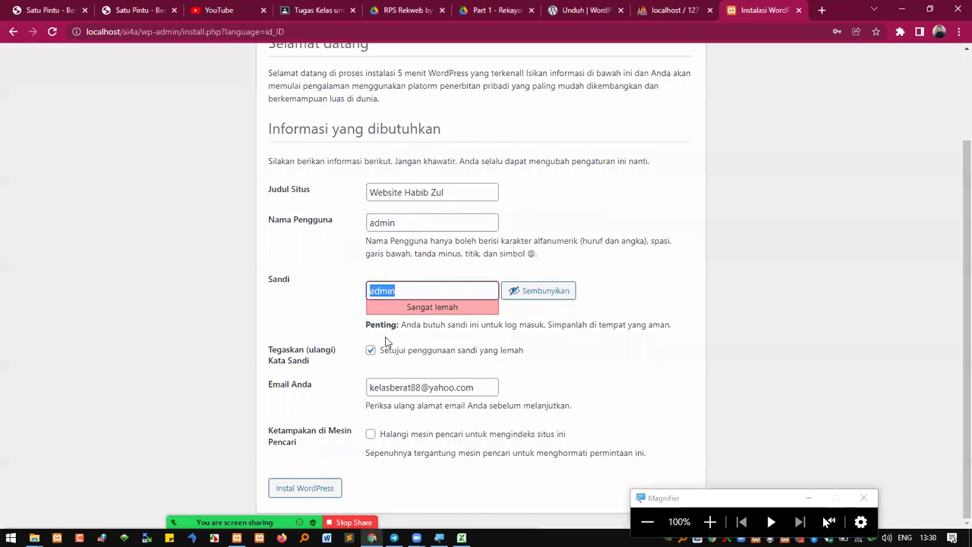
{"action": "left_click", "coordinate": [318, 492]}
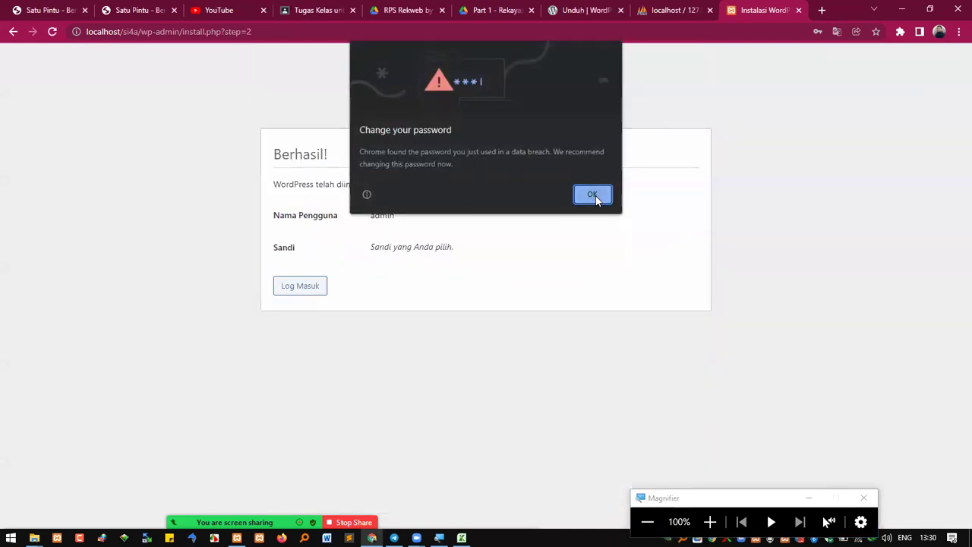
Dismiss Chrome's password breach warning, choose Never for saving, and go to Log Masuk
{"action": "left_click", "coordinate": [593, 195]}
{"action": "left_click", "coordinate": [856, 229]}
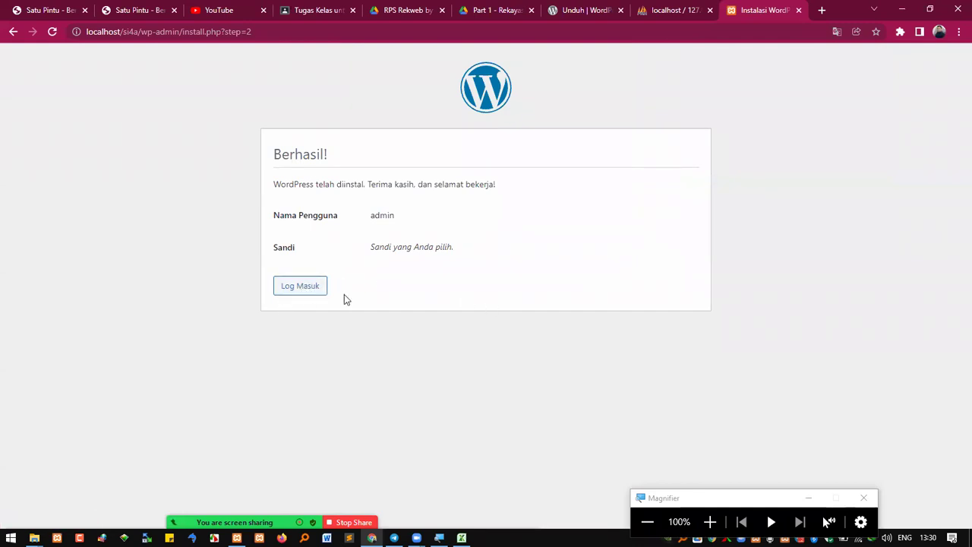
{"action": "left_click", "coordinate": [304, 289]}
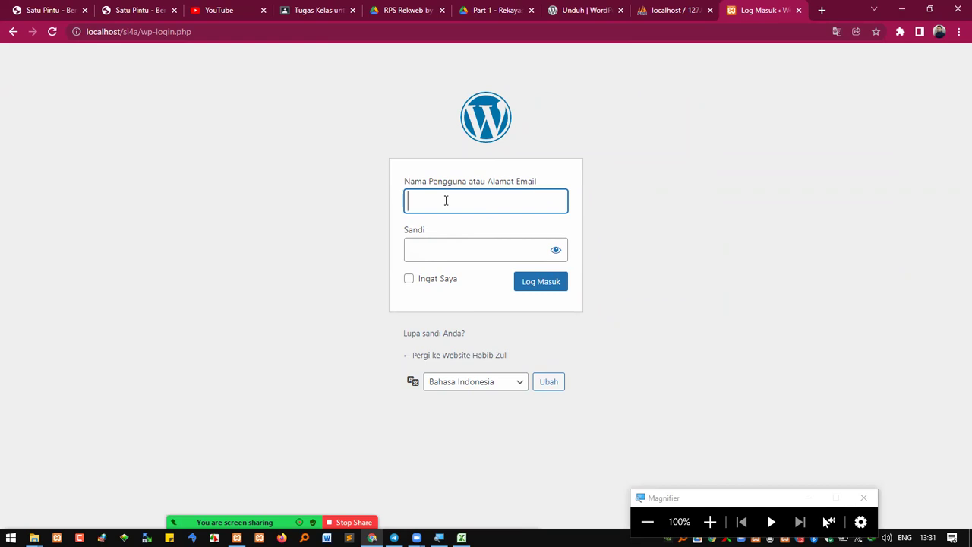
Log in as admin and dismiss Chrome's breach warning and save-password prompt
{"action": "type", "text": "admin"}
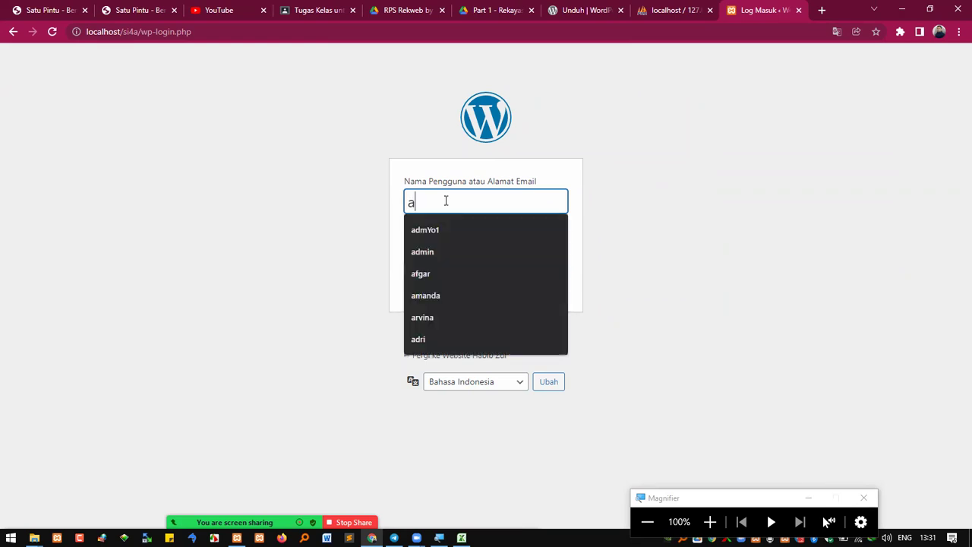
{"action": "key", "text": "Tab"}
{"action": "type", "text": "••"}
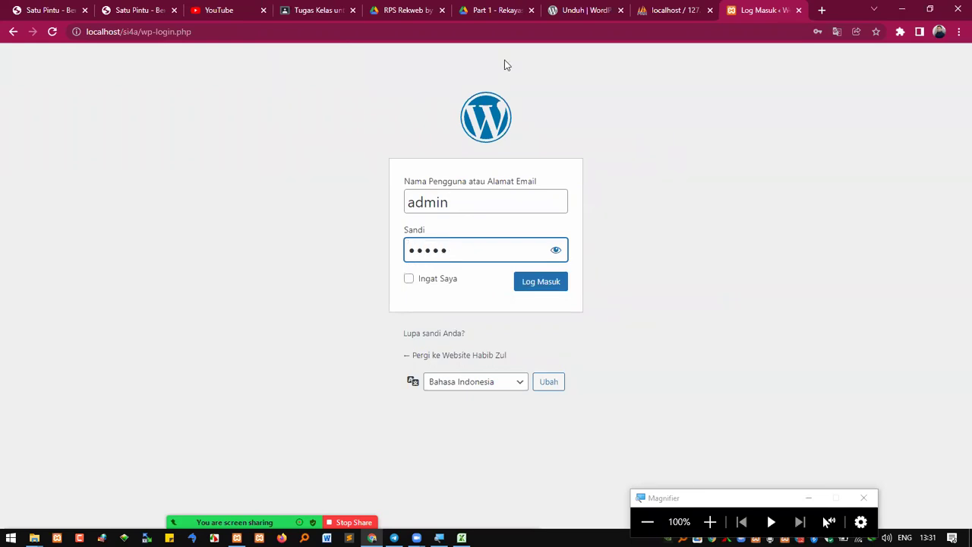
{"action": "double_click", "coordinate": [440, 201]}
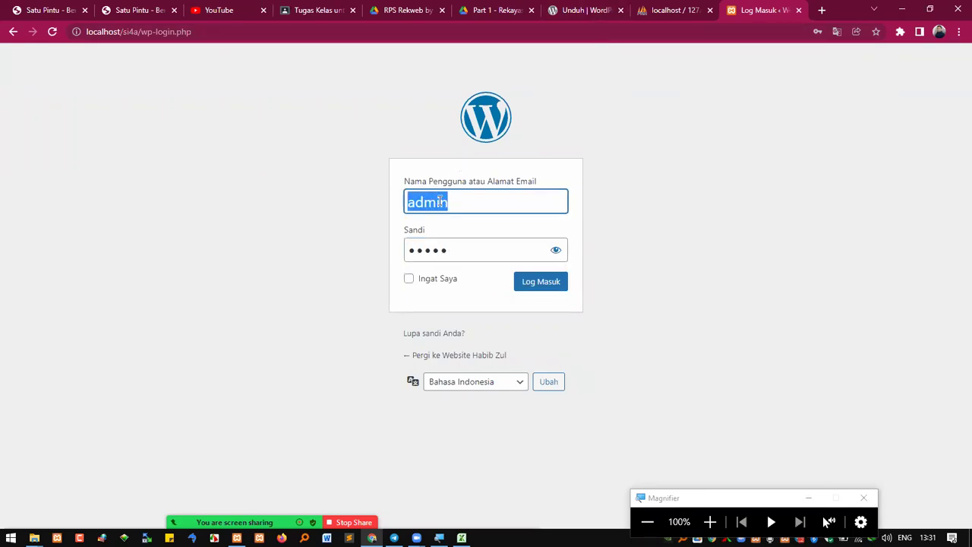
{"action": "double_click", "coordinate": [430, 244]}
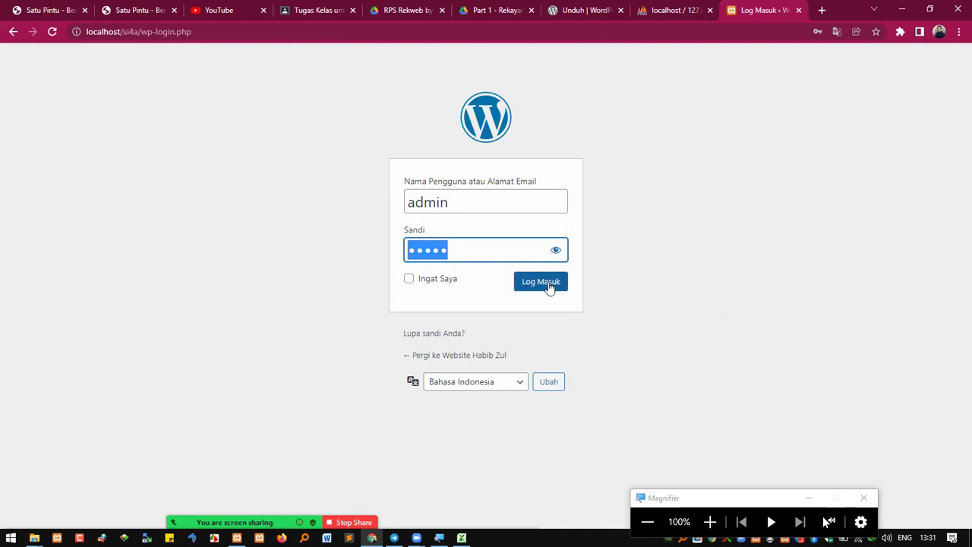
{"action": "left_click", "coordinate": [549, 286]}
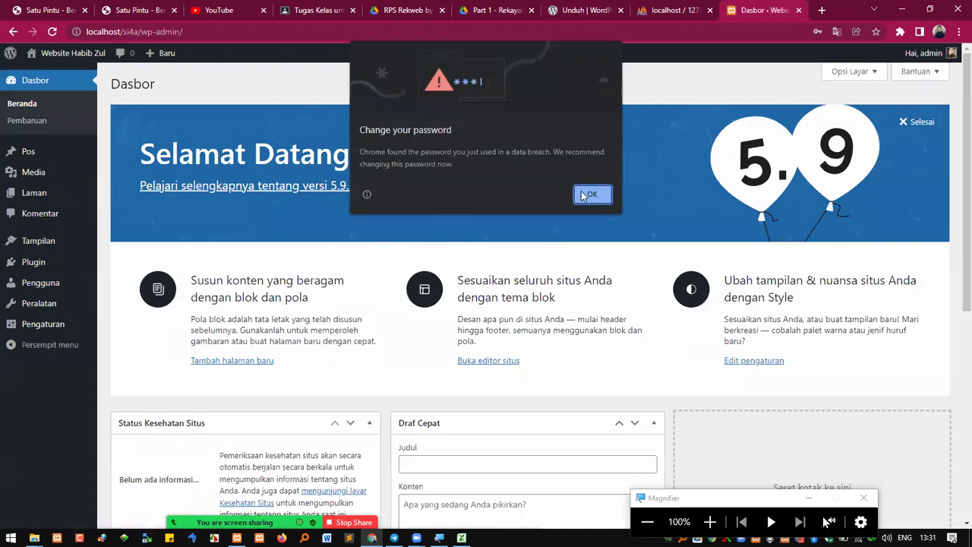
{"action": "left_click", "coordinate": [585, 196]}
{"action": "left_click", "coordinate": [856, 232]}
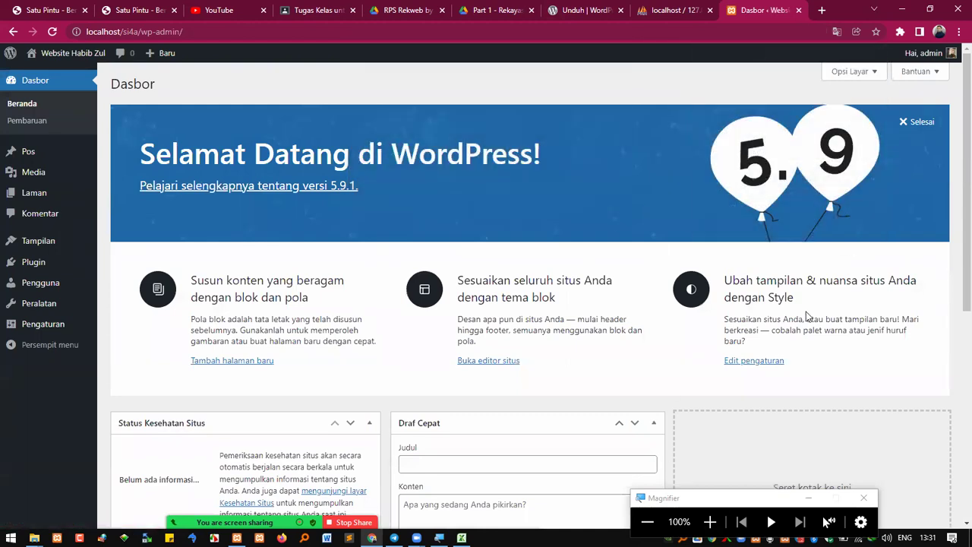
Browse the Pos, Media and Pengaturan Umum admin pages, then open a new tab
{"action": "left_click", "coordinate": [28, 155]}
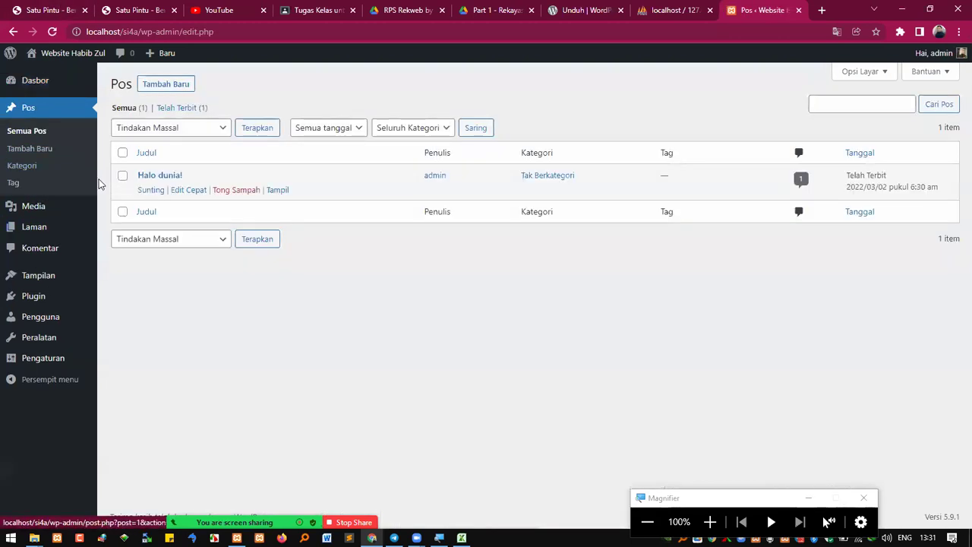
{"action": "left_click", "coordinate": [34, 212]}
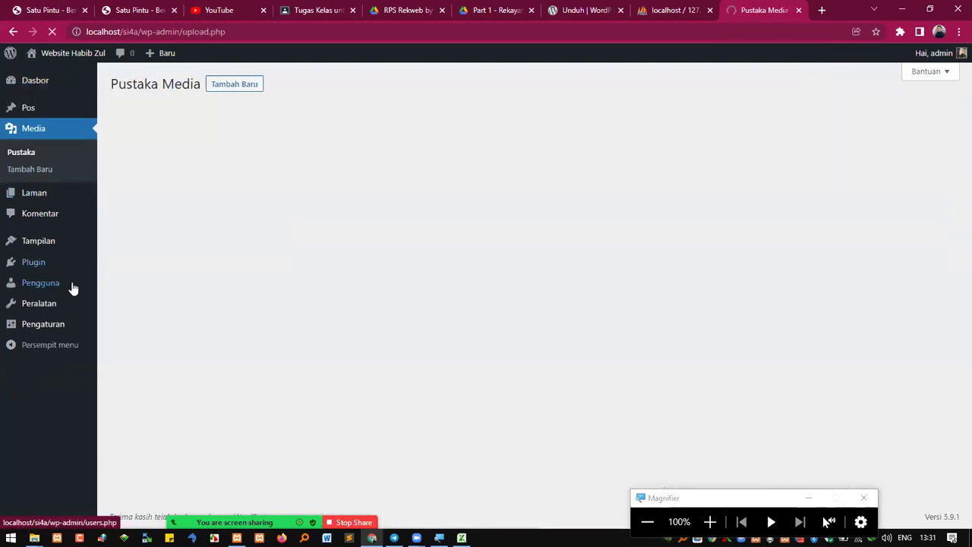
{"action": "left_click", "coordinate": [41, 325]}
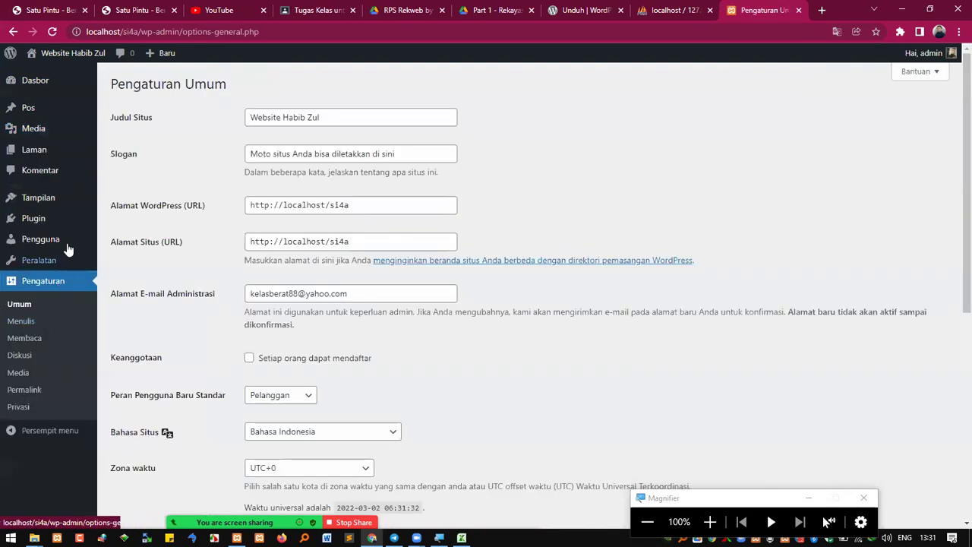
{"action": "left_click", "coordinate": [820, 10]}
Load the suggested SIPUSAL admin address and open its SIAJAR page
{"action": "type", "text": "sip"}
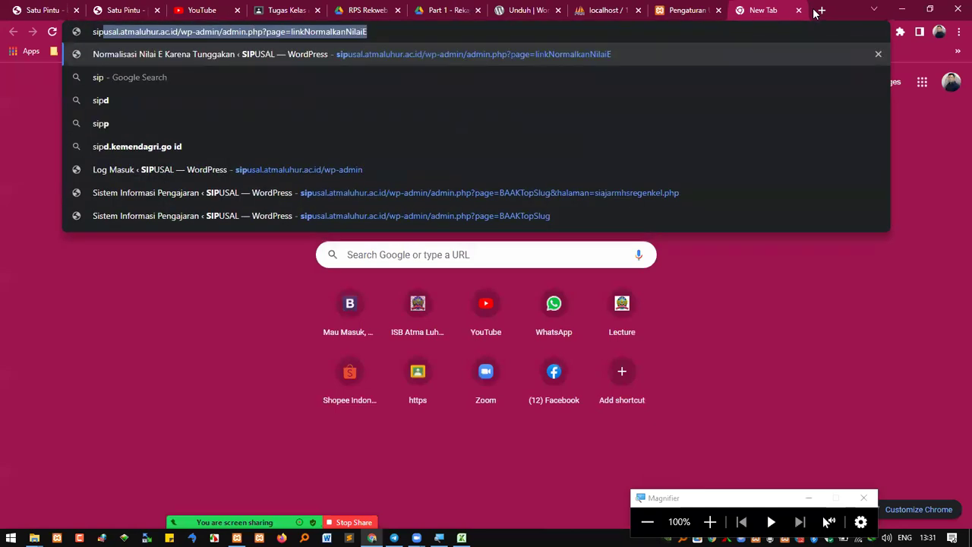
{"action": "key", "text": "Return"}
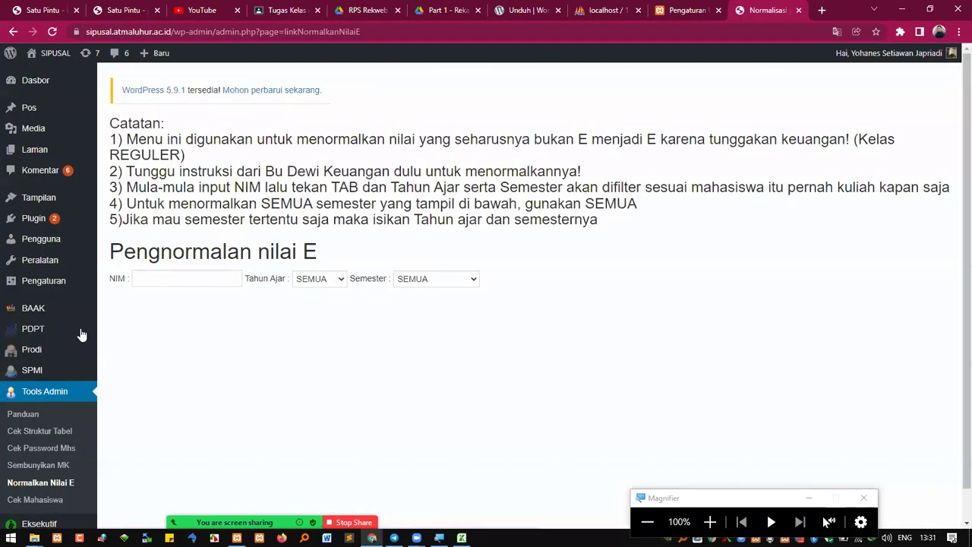
{"action": "mouse_move", "coordinate": [59, 320]}
{"action": "left_click", "coordinate": [128, 257]}
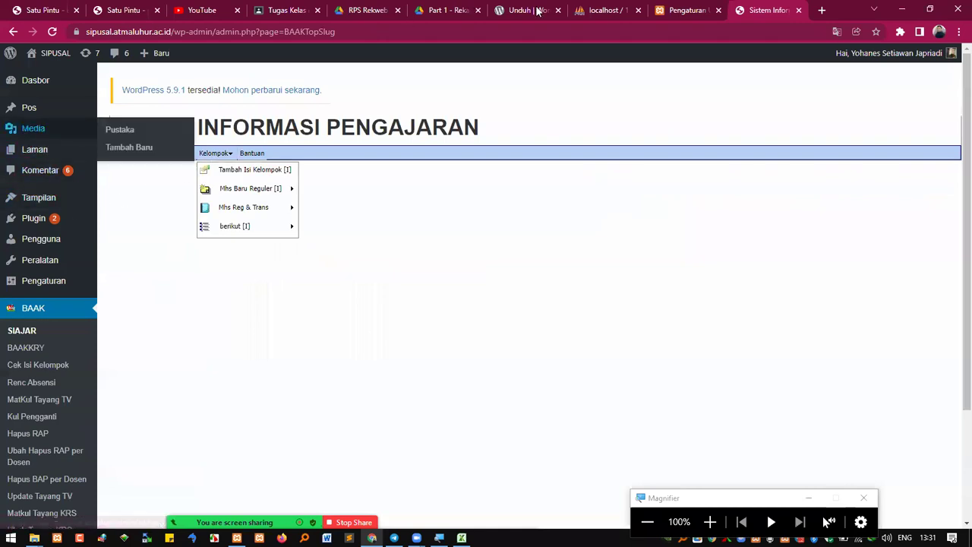
Glance at the local settings tab, then open SIPUSAL's Tools Admin and Eksekutif pages
{"action": "left_click", "coordinate": [687, 9]}
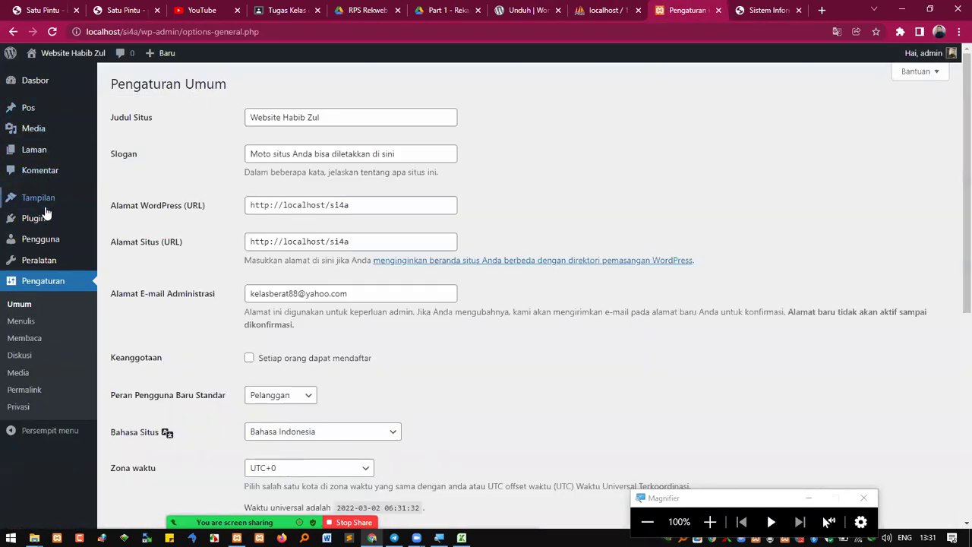
{"action": "left_click", "coordinate": [759, 10]}
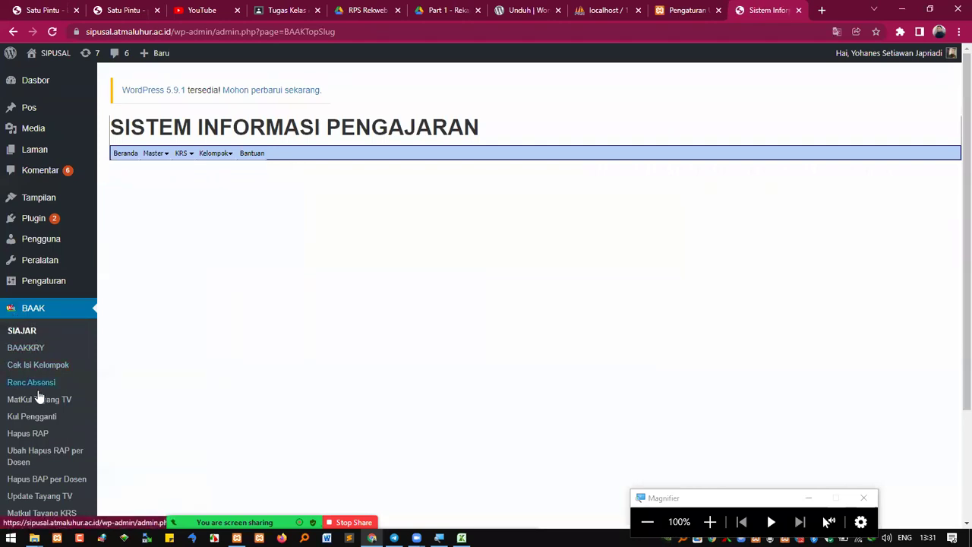
{"action": "scroll", "coordinate": [37, 397], "scroll_direction": "down", "scroll_amount": 2}
{"action": "left_click", "coordinate": [51, 477]}
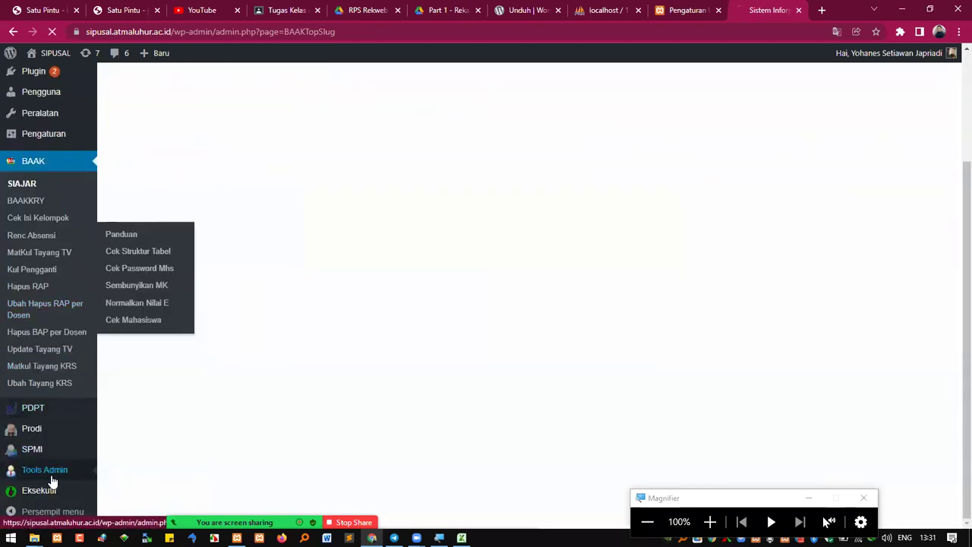
{"action": "scroll", "coordinate": [37, 479], "scroll_direction": "down", "scroll_amount": 1}
{"action": "left_click", "coordinate": [41, 492]}
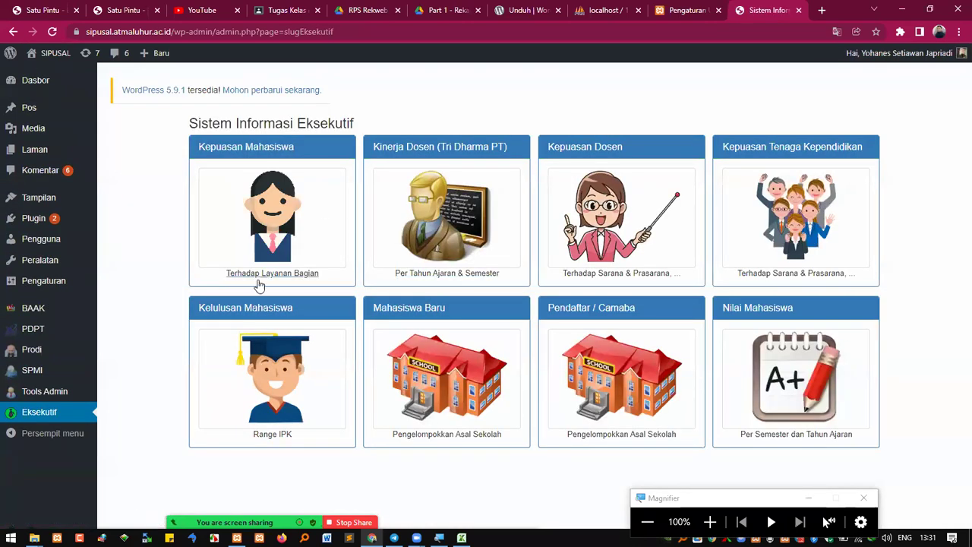
Return to the local Pengaturan Umum tab and bring up the site name's link menu
{"action": "left_click", "coordinate": [693, 9]}
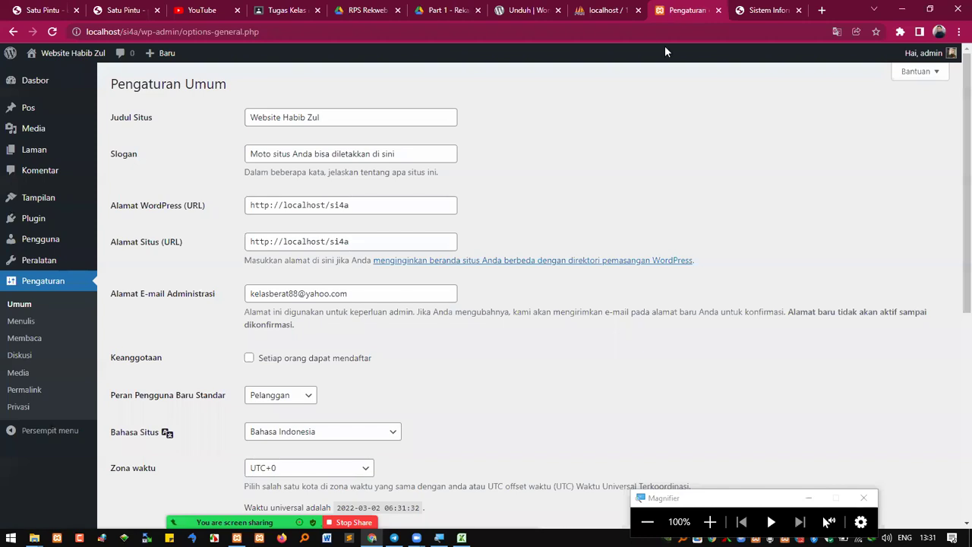
{"action": "mouse_move", "coordinate": [15, 156]}
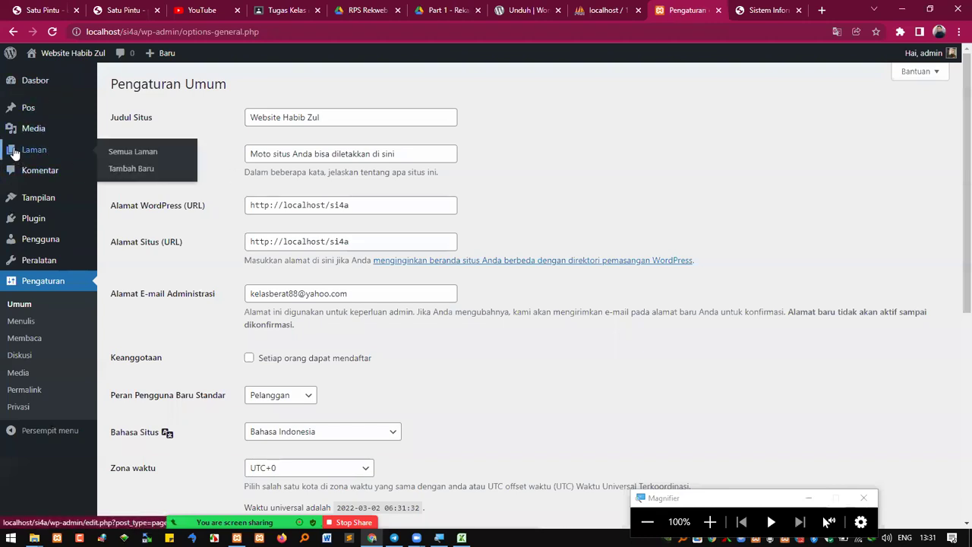
{"action": "mouse_move", "coordinate": [46, 55]}
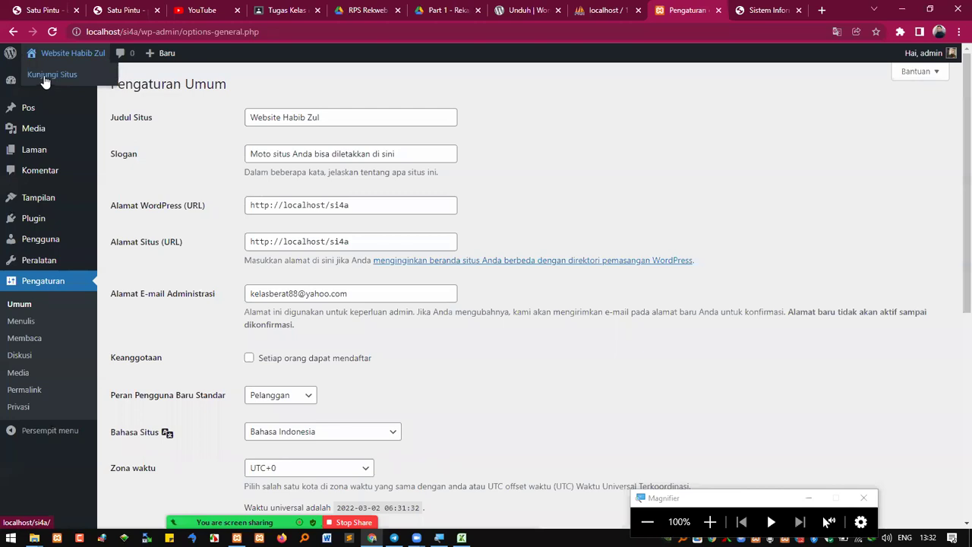
{"action": "right_click", "coordinate": [45, 76]}
Open the Website Habib Zul front page in a new tab and look it over
{"action": "left_click", "coordinate": [80, 87]}
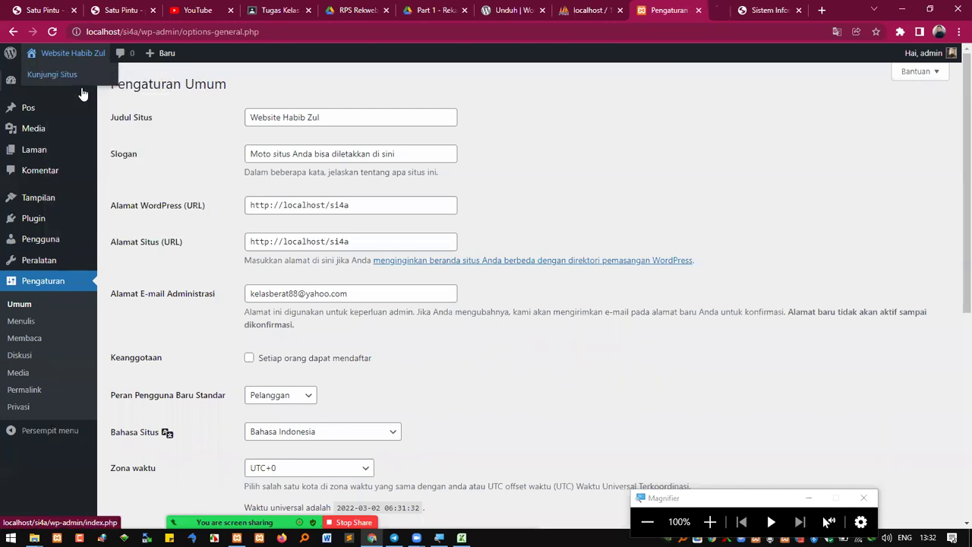
{"action": "left_click", "coordinate": [694, 10]}
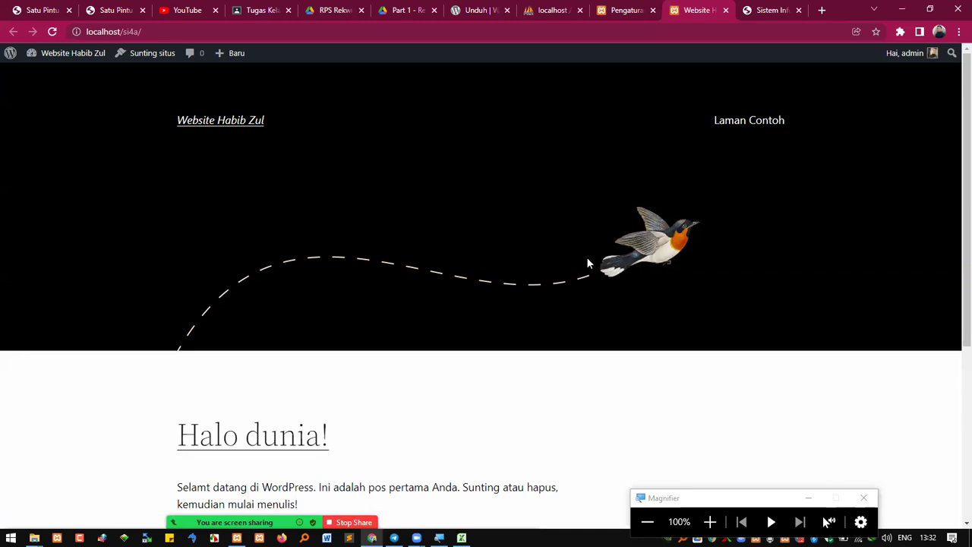
{"action": "scroll", "coordinate": [531, 281], "scroll_direction": "down", "scroll_amount": 4}
{"action": "scroll", "coordinate": [555, 263], "scroll_direction": "up", "scroll_amount": 4}
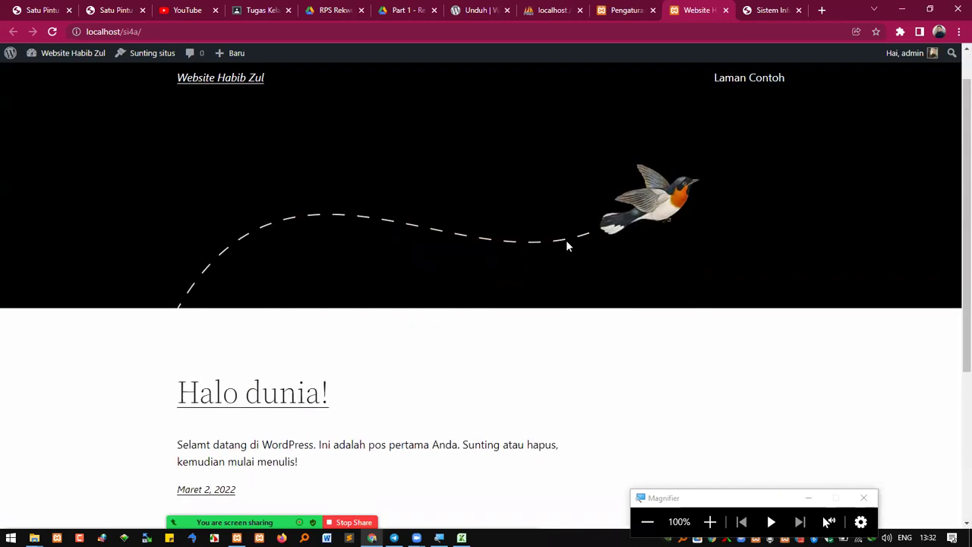
Close the SIPUSAL Sistem Informasi tab and settle back on the front page tab
{"action": "left_click", "coordinate": [777, 8]}
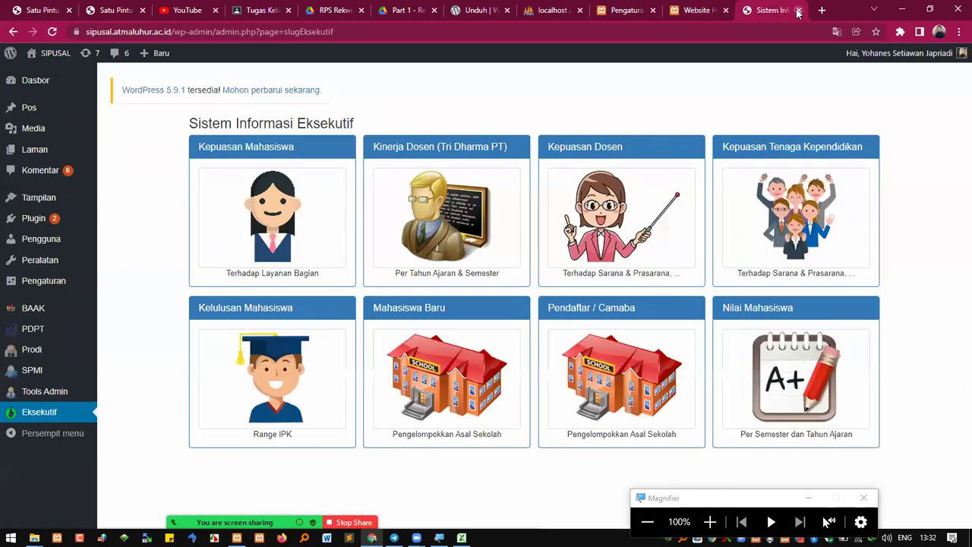
{"action": "left_click", "coordinate": [797, 10]}
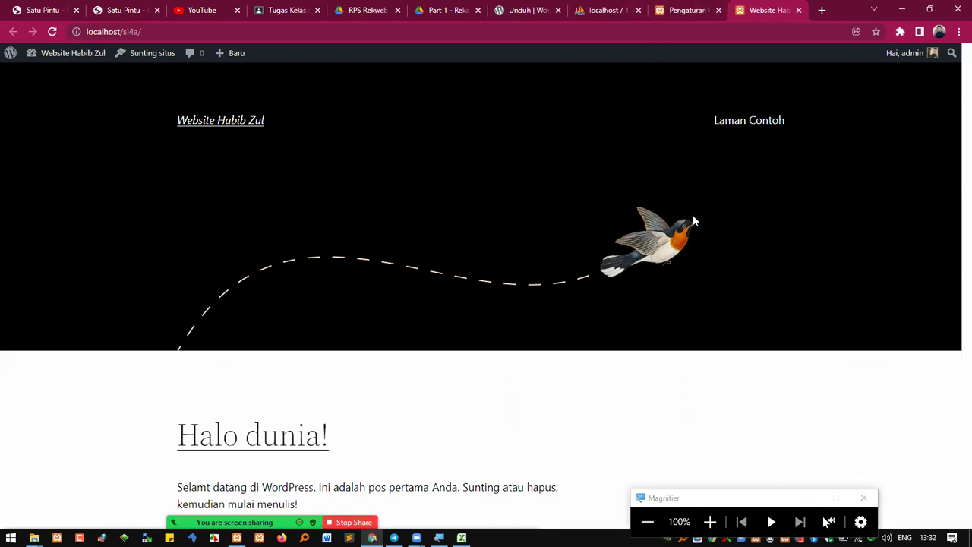
{"action": "left_click", "coordinate": [696, 6]}
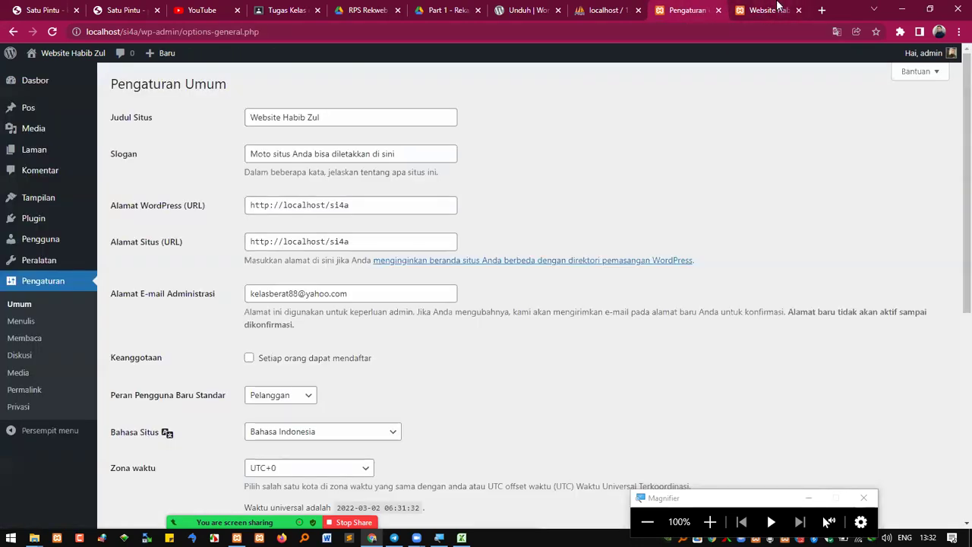
{"action": "left_click", "coordinate": [777, 6]}
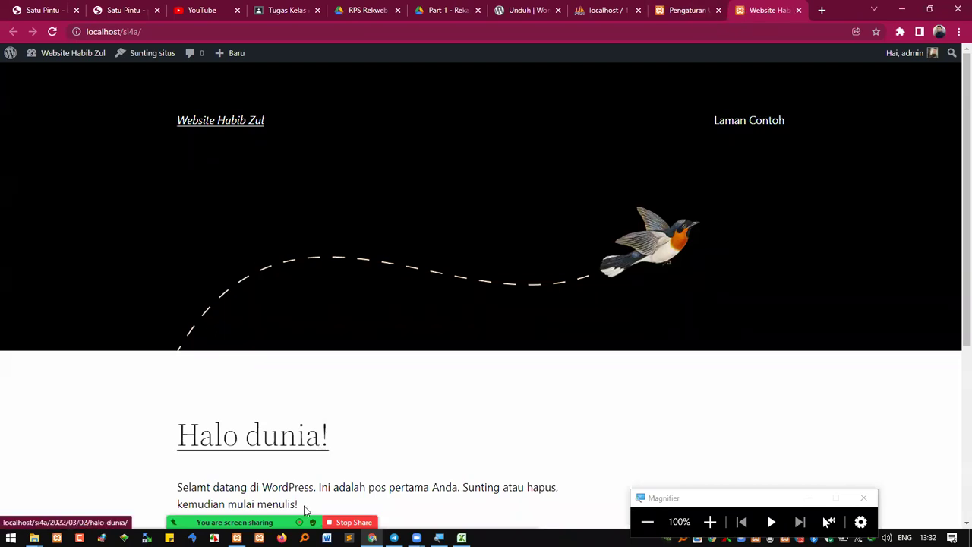
{"action": "mouse_move", "coordinate": [304, 507]}
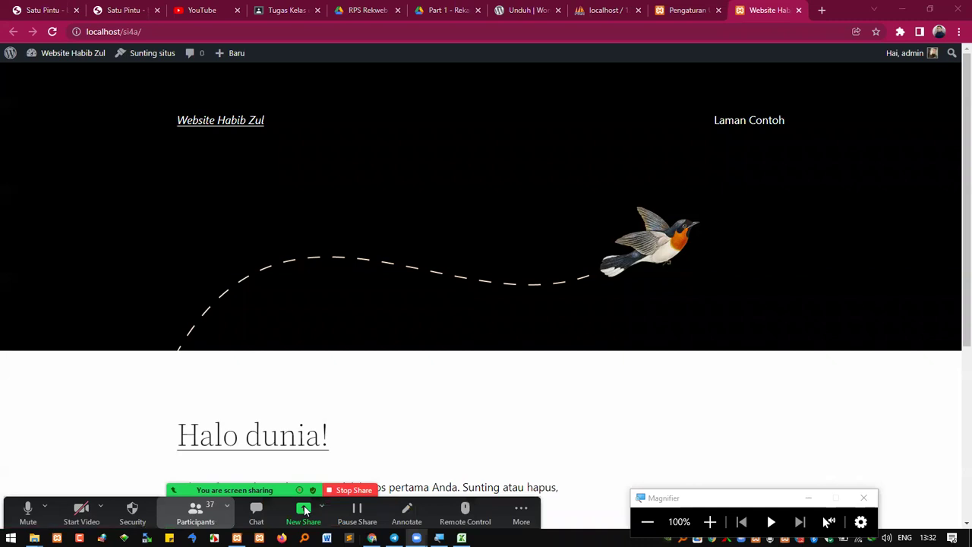
Show Zoom's participants list and restore the Nilai Rekweb attendance workbook over Chrome
{"action": "key", "text": "alt+u"}
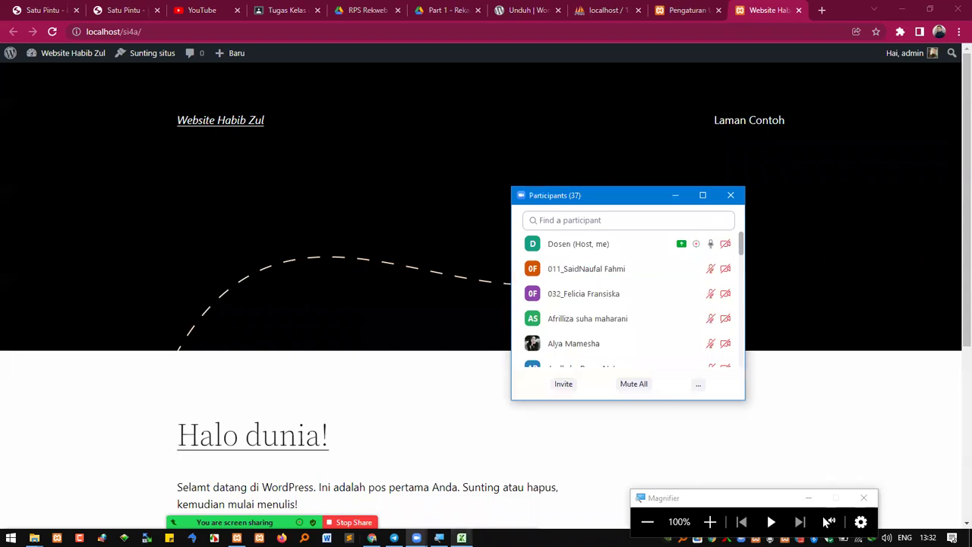
{"action": "left_click", "coordinate": [461, 538]}
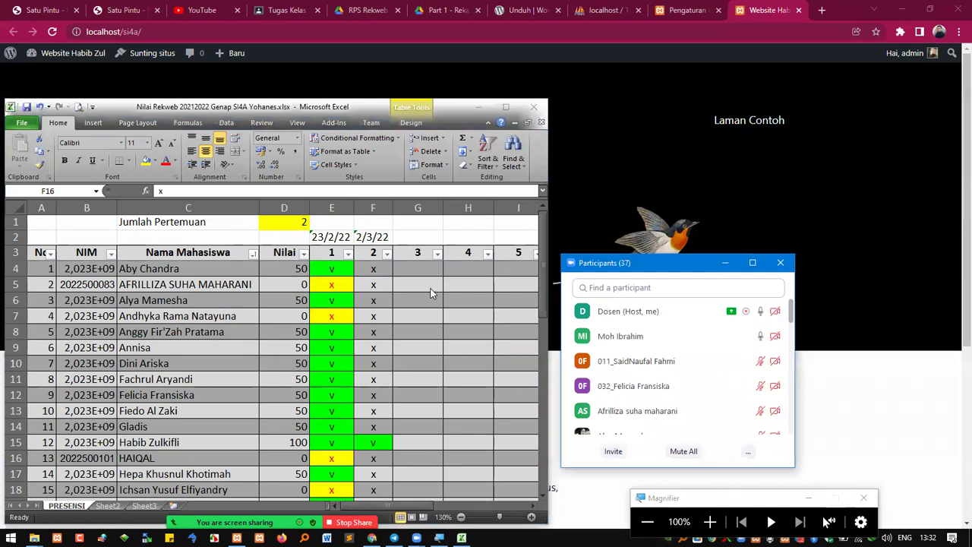
Copy the green v from column E and paste it into F22 for meeting 2
{"action": "left_click", "coordinate": [375, 271]}
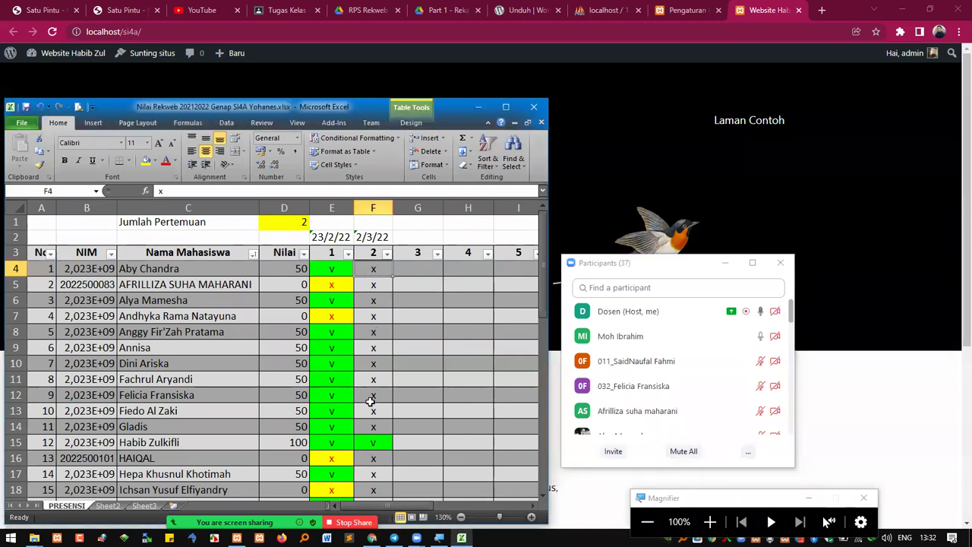
{"action": "scroll", "coordinate": [373, 402], "scroll_direction": "down", "scroll_amount": 2}
{"action": "scroll", "coordinate": [372, 403], "scroll_direction": "down", "scroll_amount": 1}
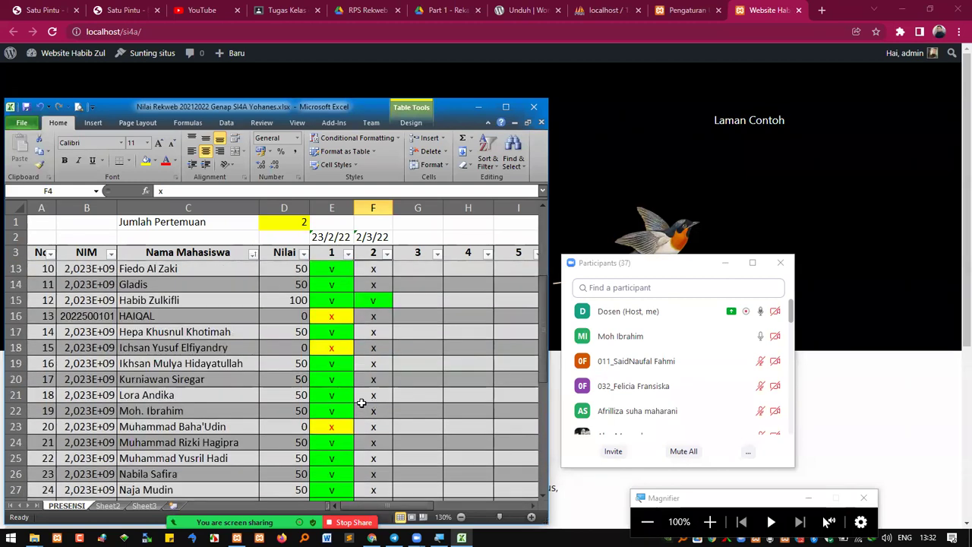
{"action": "left_click", "coordinate": [340, 411]}
{"action": "key", "text": "ctrl+c"}
{"action": "left_click", "coordinate": [373, 414]}
{"action": "key", "text": "ctrl+v"}
{"action": "left_click", "coordinate": [374, 430]}
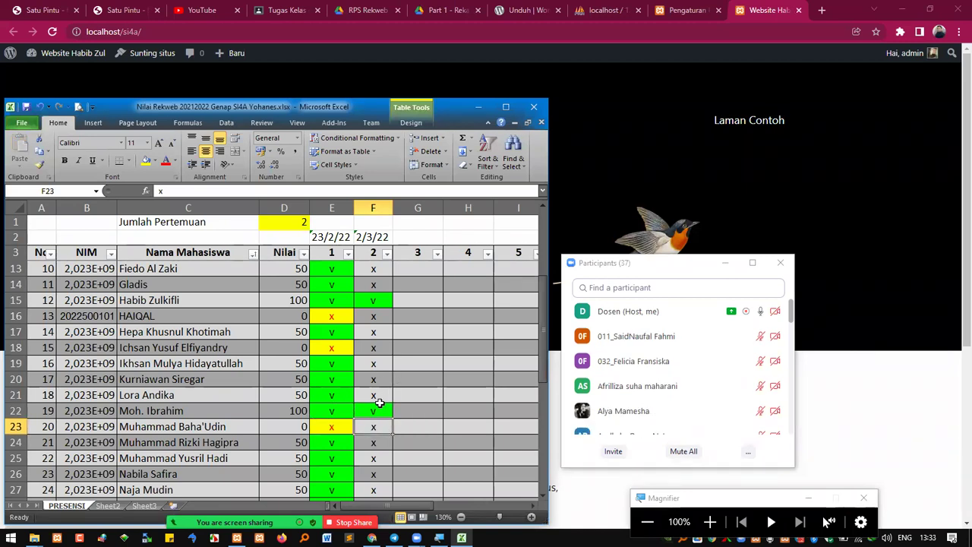
Paste green v present marks into F30 and F12
{"action": "scroll", "coordinate": [357, 421], "scroll_direction": "down", "scroll_amount": 2}
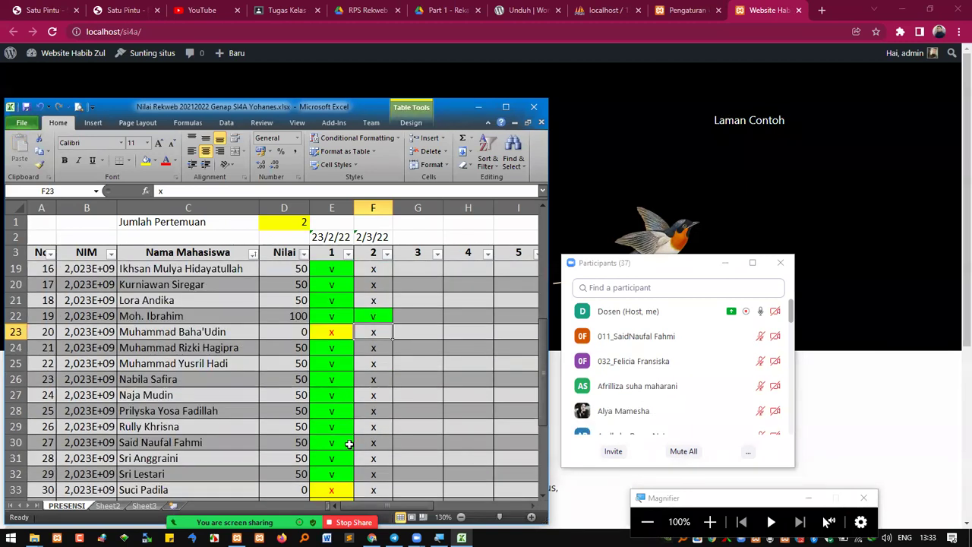
{"action": "left_click", "coordinate": [349, 444]}
{"action": "key", "text": "ctrl+c"}
{"action": "left_click", "coordinate": [372, 444]}
{"action": "key", "text": "ctrl+v"}
{"action": "left_click", "coordinate": [364, 460]}
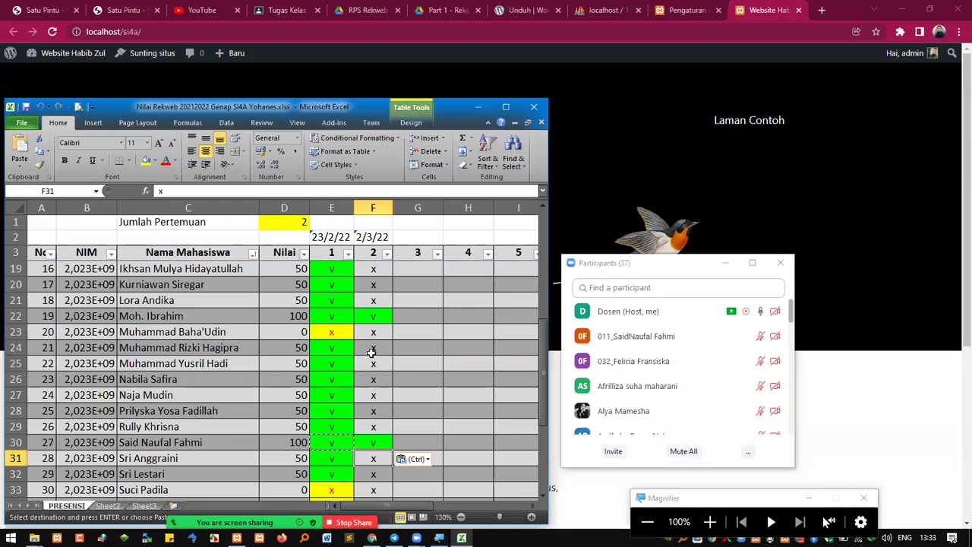
{"action": "scroll", "coordinate": [371, 351], "scroll_direction": "up", "scroll_amount": 3}
{"action": "left_click", "coordinate": [331, 300]}
{"action": "key", "text": "ctrl+c"}
{"action": "left_click", "coordinate": [373, 302]}
{"action": "key", "text": "ctrl+v"}
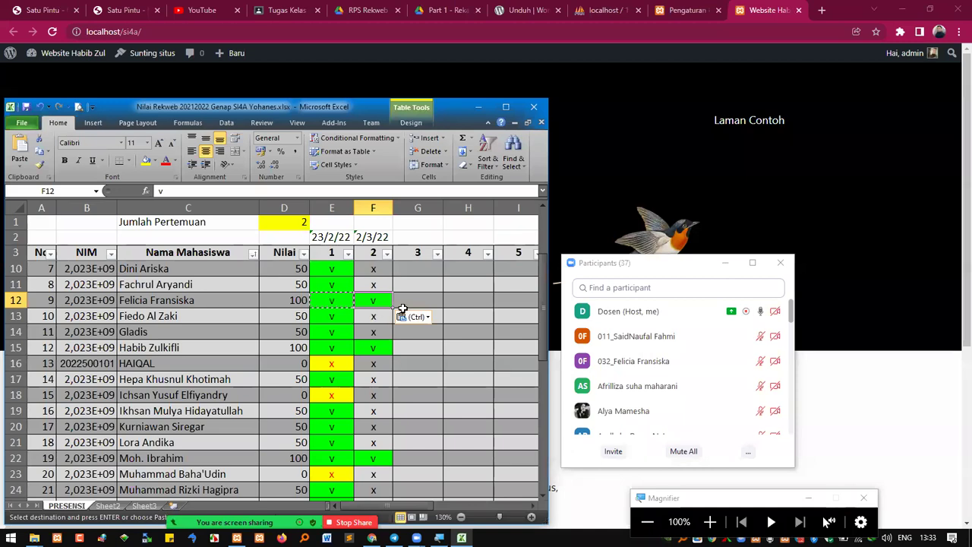
Paste green v present marks into F5, F11 and F34
{"action": "scroll", "coordinate": [373, 304], "scroll_direction": "up", "scroll_amount": 2}
{"action": "left_click", "coordinate": [384, 286]}
{"action": "key", "text": "ctrl+v"}
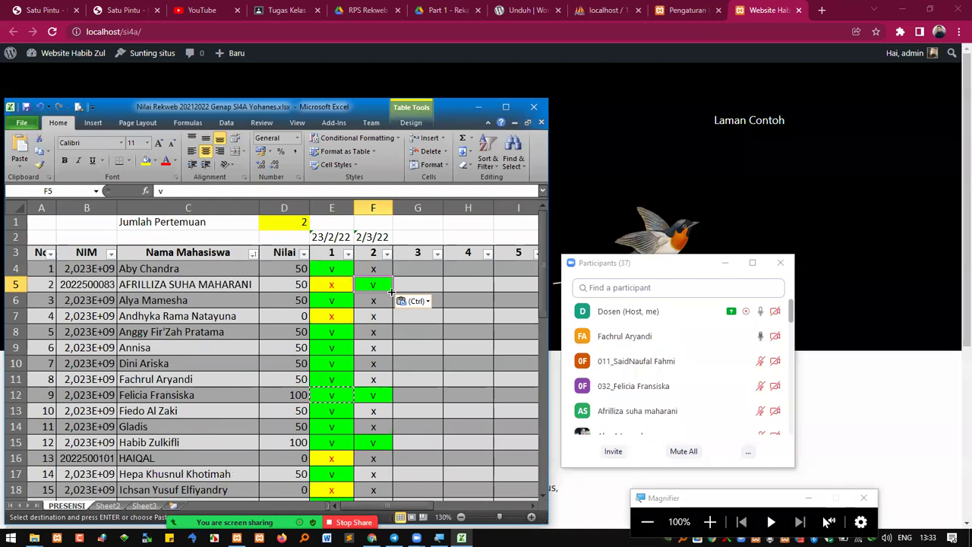
{"action": "scroll", "coordinate": [370, 378], "scroll_direction": "down", "scroll_amount": 1}
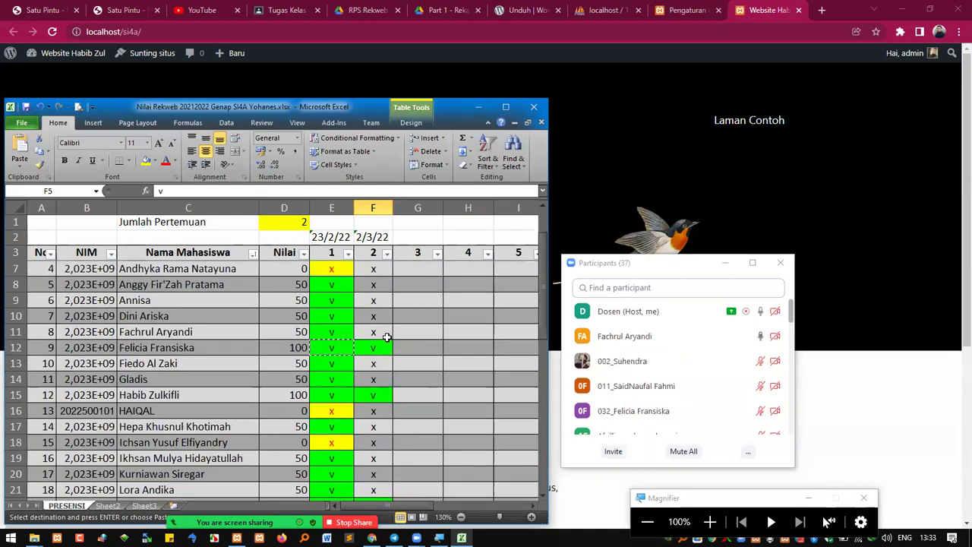
{"action": "left_click", "coordinate": [377, 333]}
{"action": "key", "text": "ctrl+v"}
{"action": "left_click", "coordinate": [371, 378]}
{"action": "scroll", "coordinate": [362, 395], "scroll_direction": "down", "scroll_amount": 8}
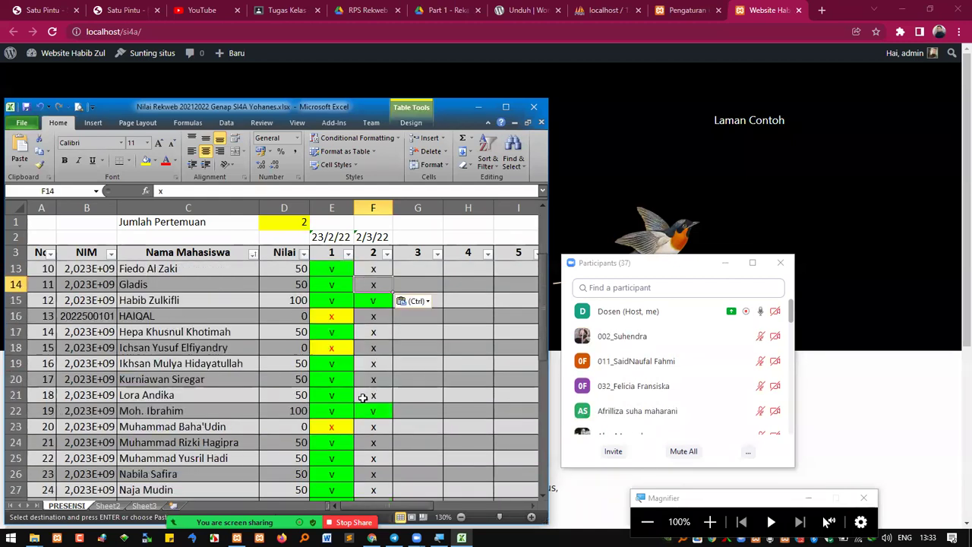
{"action": "scroll", "coordinate": [358, 409], "scroll_direction": "up", "scroll_amount": 1}
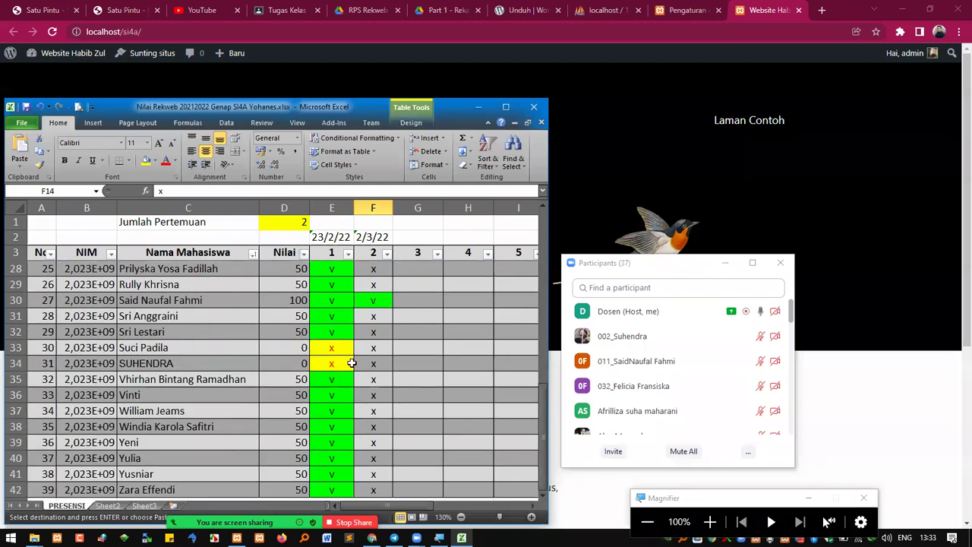
{"action": "left_click", "coordinate": [372, 363]}
{"action": "key", "text": "ctrl+v"}
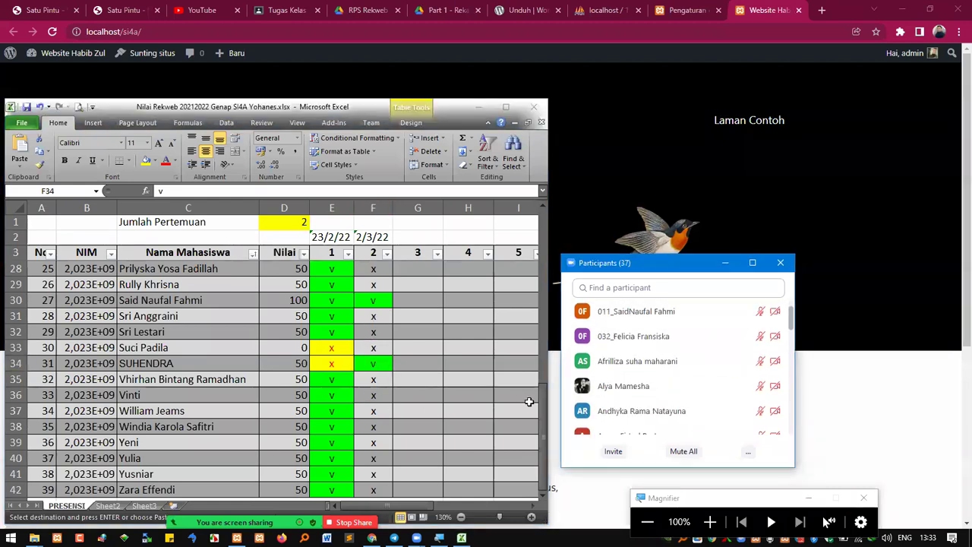
Mark F6, F7 and F8 present with the green v, then minimize Excel
{"action": "scroll", "coordinate": [271, 347], "scroll_direction": "up", "scroll_amount": 8}
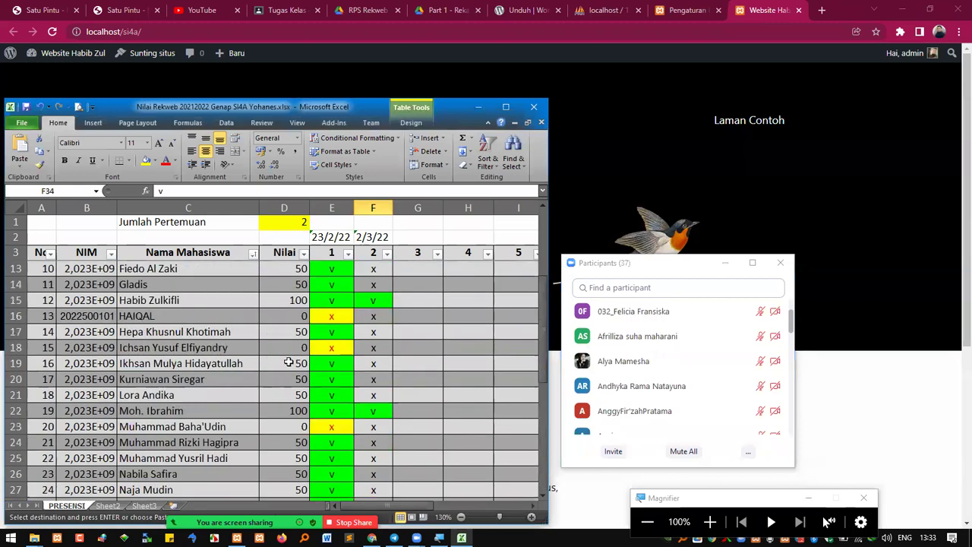
{"action": "left_click", "coordinate": [373, 301]}
{"action": "key", "text": "ctrl+v"}
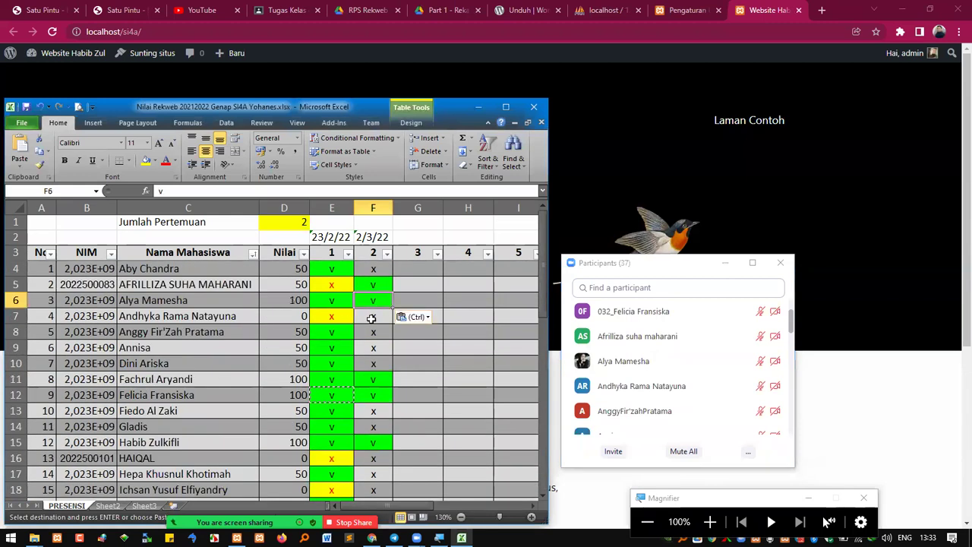
{"action": "left_click", "coordinate": [373, 318]}
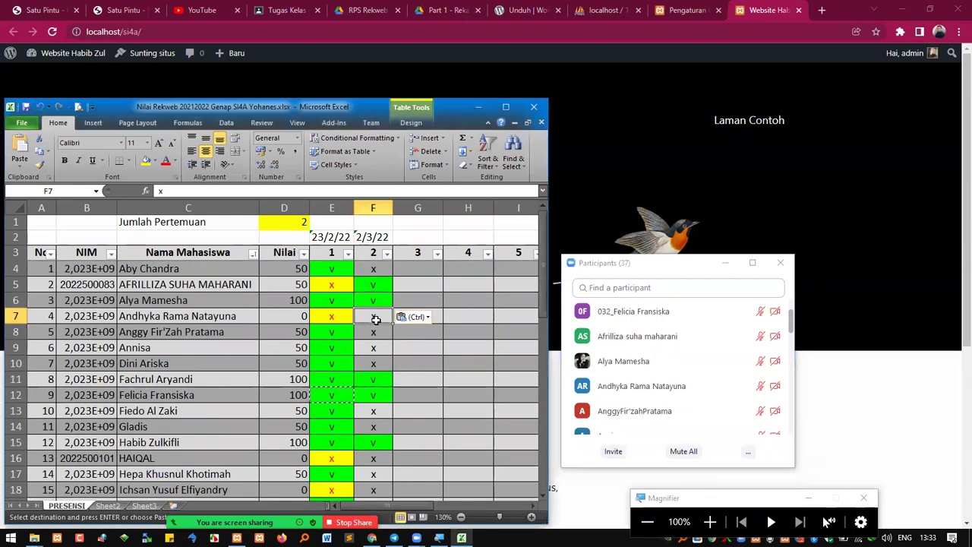
{"action": "key", "text": "ctrl+v"}
{"action": "key", "text": "Return"}
{"action": "left_click", "coordinate": [479, 107]}
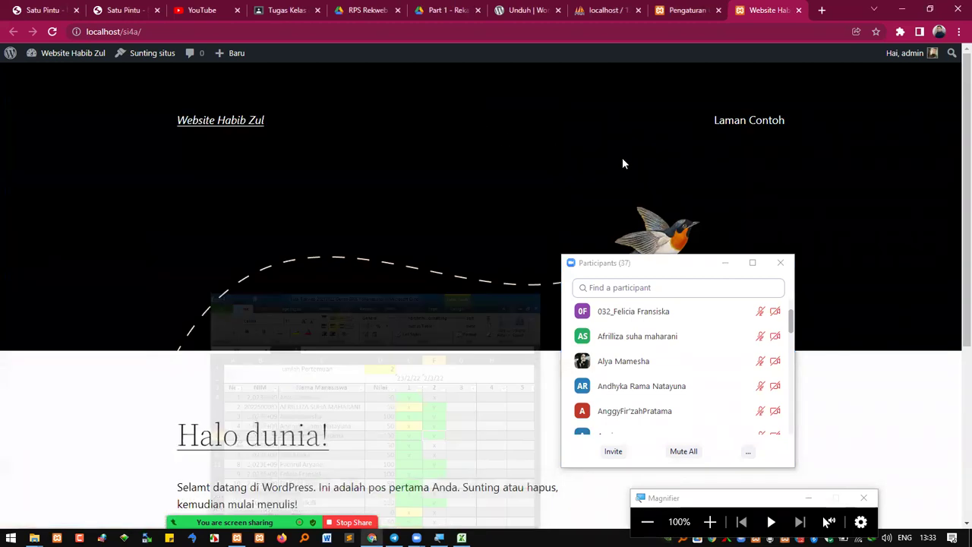
Hide the participants list and view the Halo dunia! post before returning home
{"action": "left_click", "coordinate": [725, 262]}
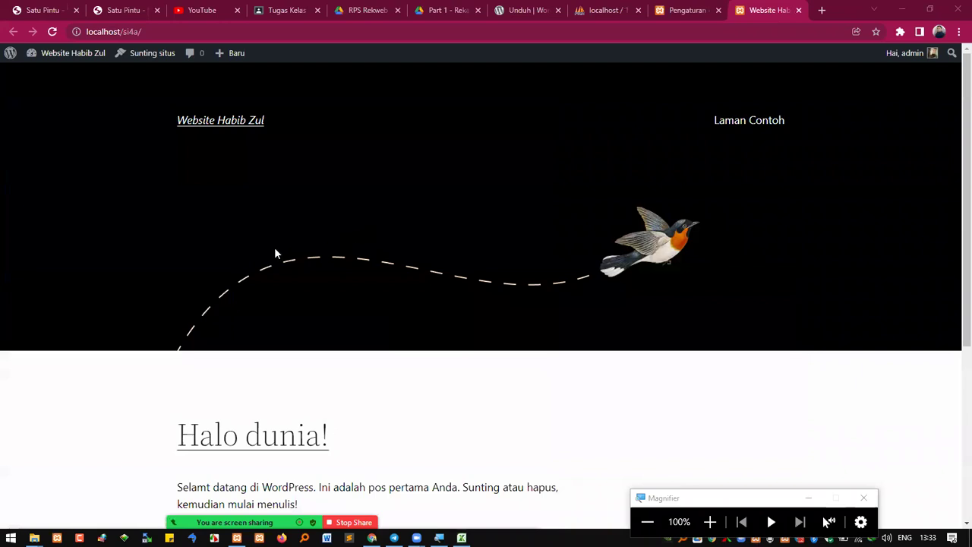
{"action": "scroll", "coordinate": [262, 354], "scroll_direction": "down", "scroll_amount": 1}
{"action": "scroll", "coordinate": [254, 373], "scroll_direction": "down", "scroll_amount": 2}
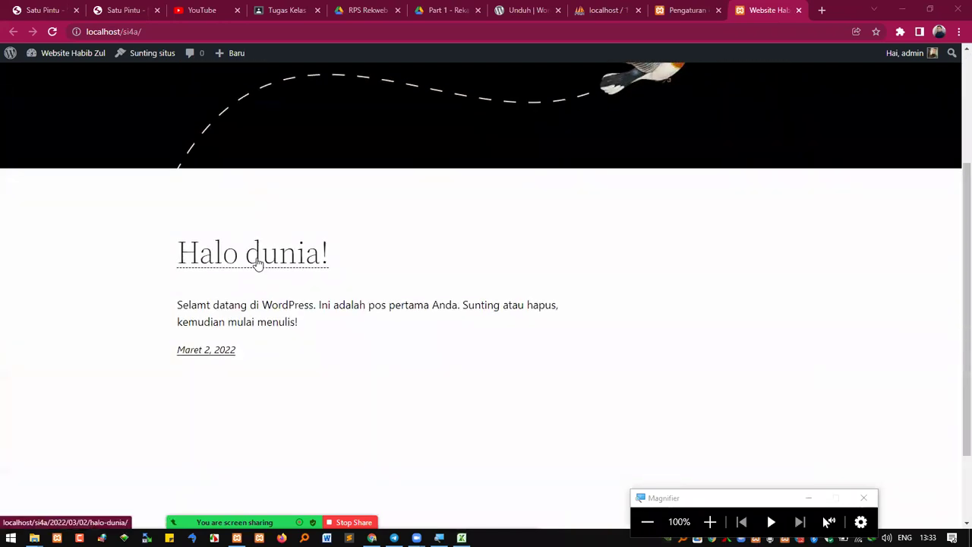
{"action": "left_click", "coordinate": [258, 260]}
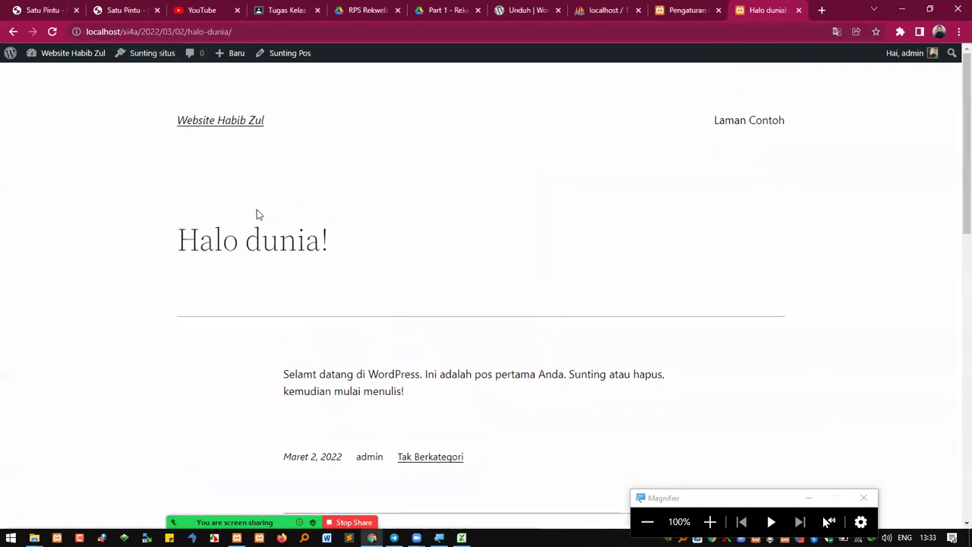
{"action": "left_click", "coordinate": [239, 121]}
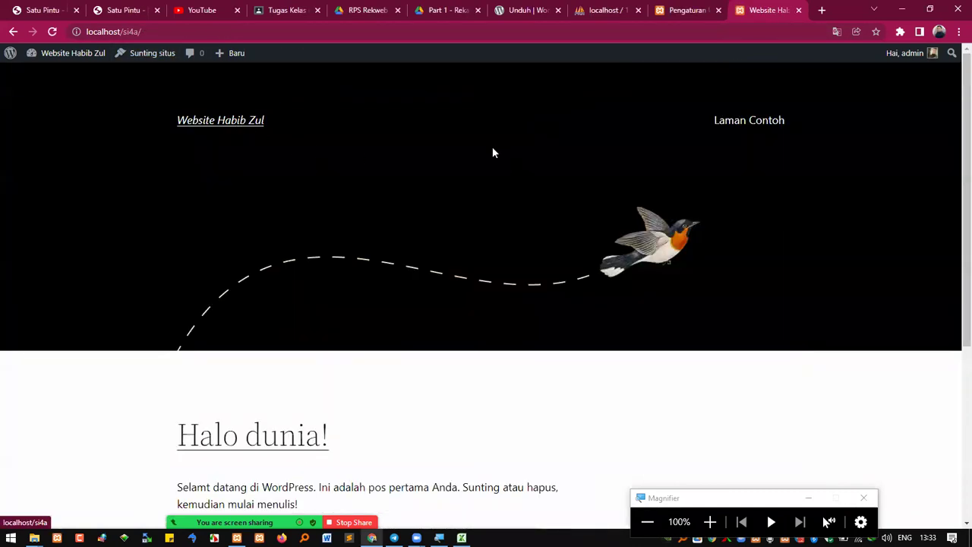
View the bird header image in its own tab, then close it
{"action": "right_click", "coordinate": [651, 258]}
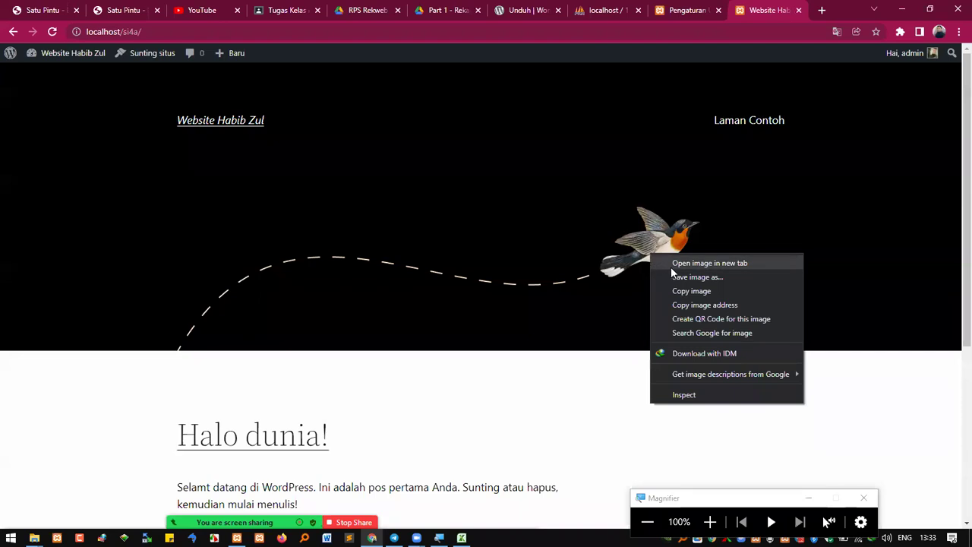
{"action": "left_click", "coordinate": [671, 265]}
{"action": "left_click", "coordinate": [773, 11]}
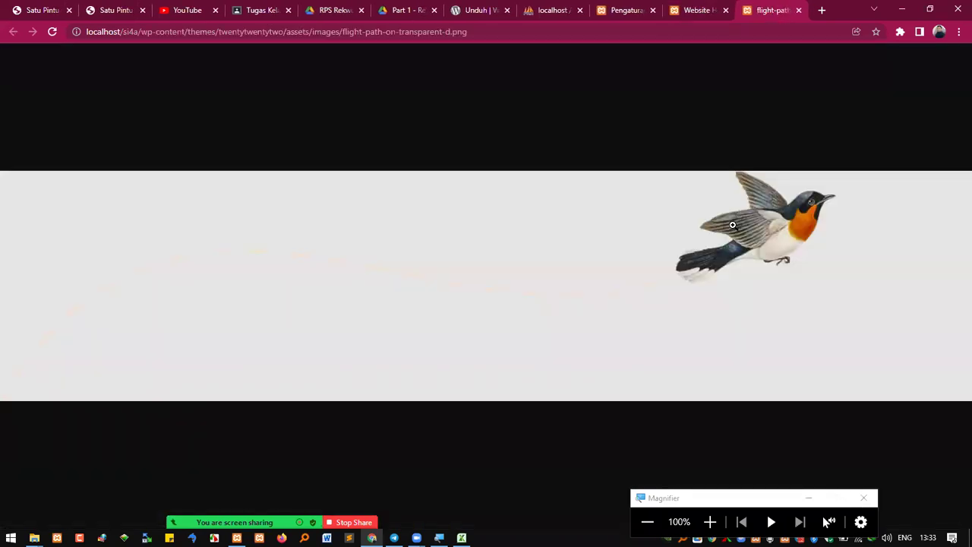
{"action": "left_click", "coordinate": [798, 10]}
Preview the Laman Contoh page and return to the site's homepage
{"action": "left_click", "coordinate": [750, 124]}
{"action": "scroll", "coordinate": [425, 296], "scroll_direction": "down", "scroll_amount": 3}
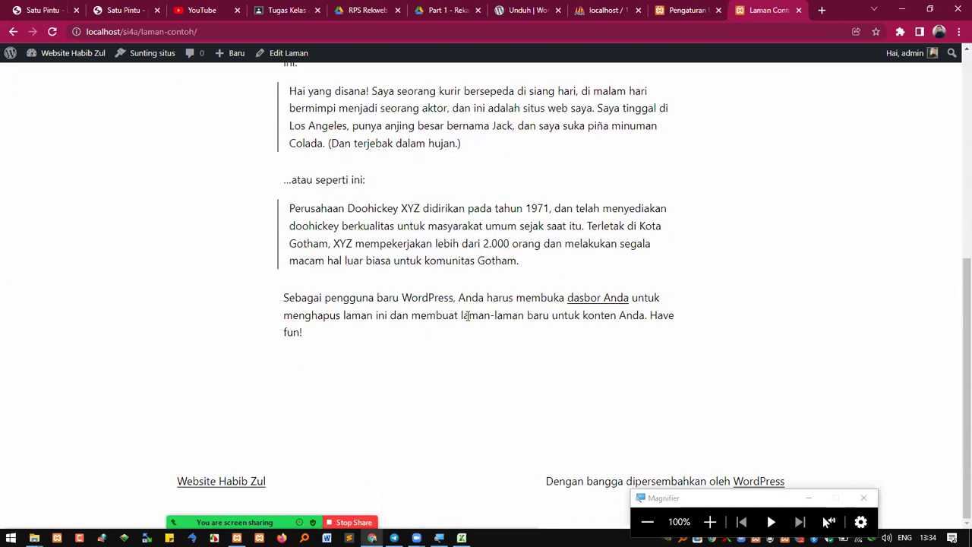
{"action": "scroll", "coordinate": [466, 315], "scroll_direction": "up", "scroll_amount": 8}
{"action": "left_click", "coordinate": [250, 129]}
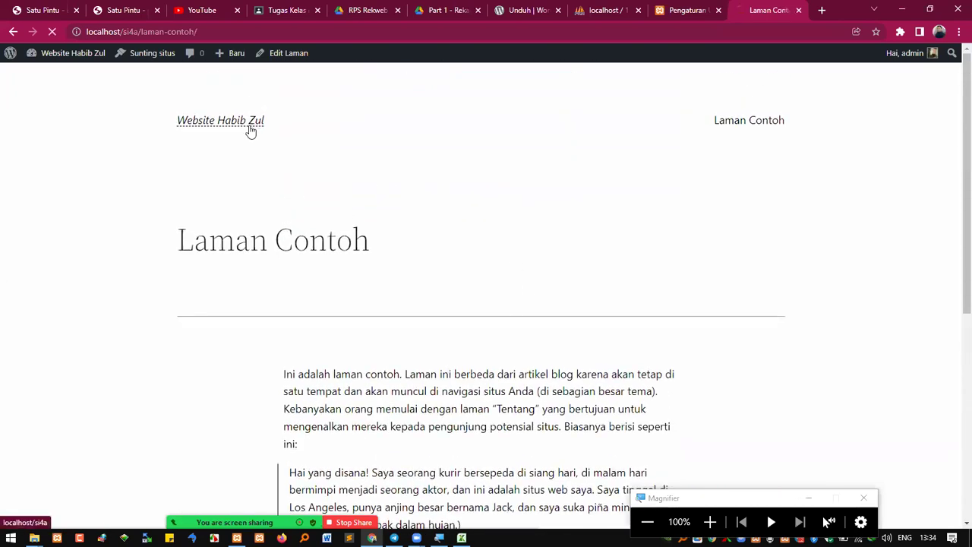
{"action": "scroll", "coordinate": [384, 291], "scroll_direction": "down", "scroll_amount": 3}
{"action": "scroll", "coordinate": [402, 289], "scroll_direction": "up", "scroll_amount": 3}
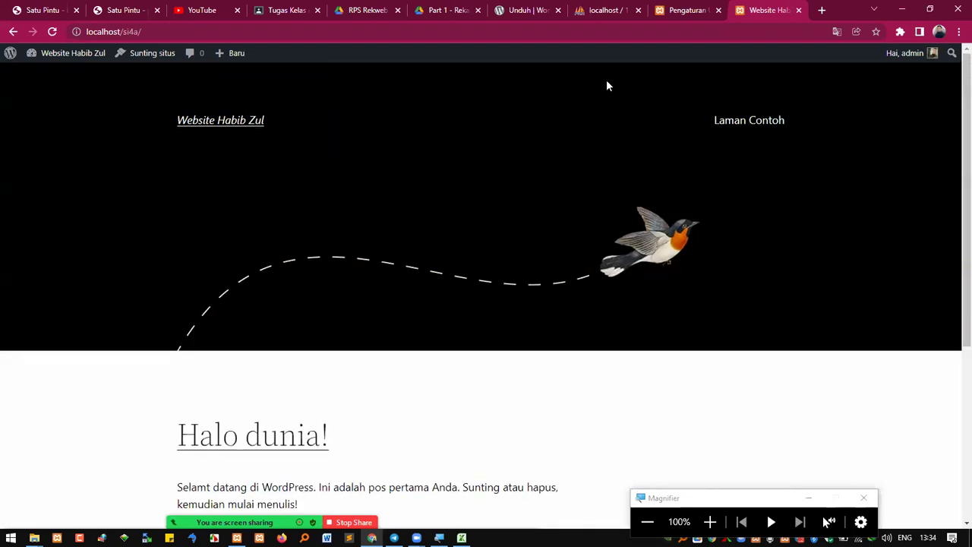
In the RPS Rekweb PDF, highlight week 2's Pengaturan pegguna aplikasi and Backup aplikasi CMS topics
{"action": "left_click", "coordinate": [355, 14]}
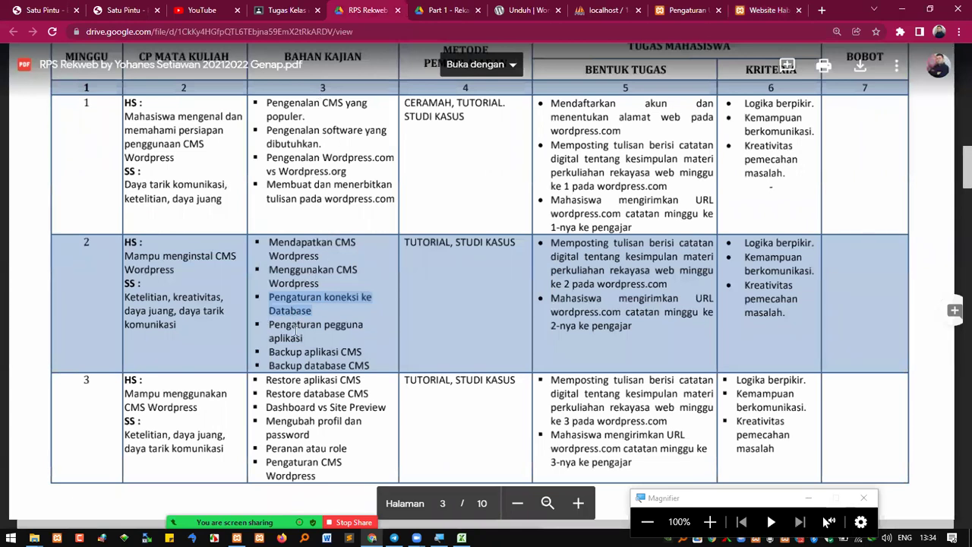
{"action": "triple_click", "coordinate": [294, 329]}
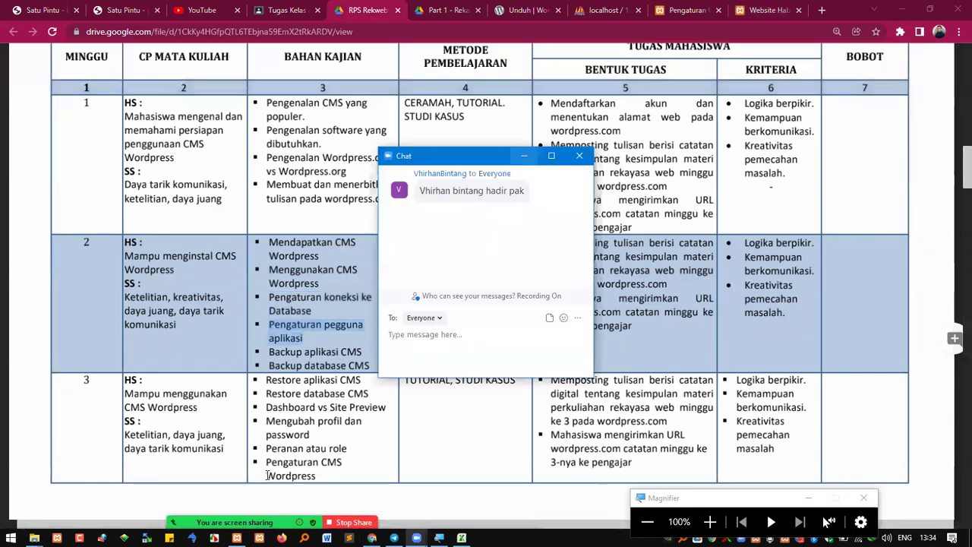
{"action": "left_click", "coordinate": [292, 328]}
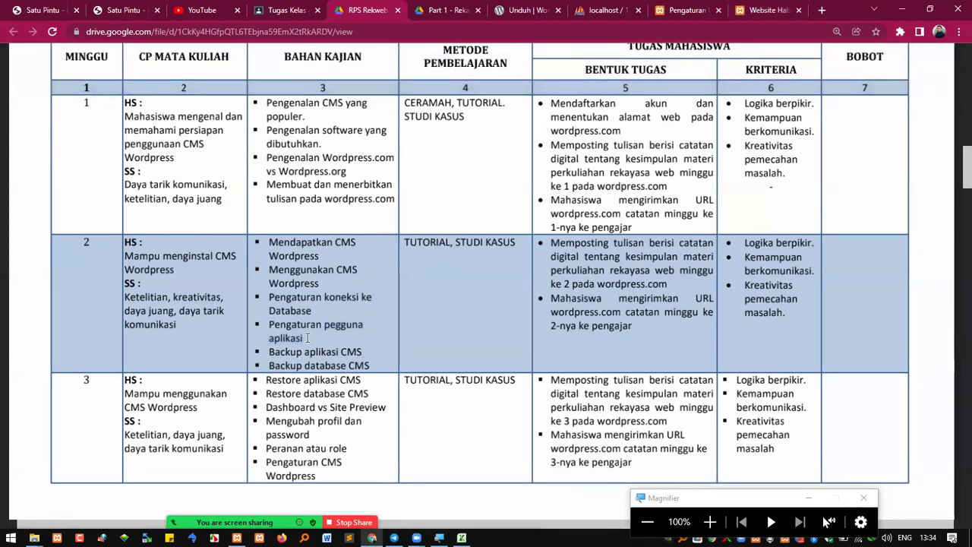
{"action": "triple_click", "coordinate": [292, 331]}
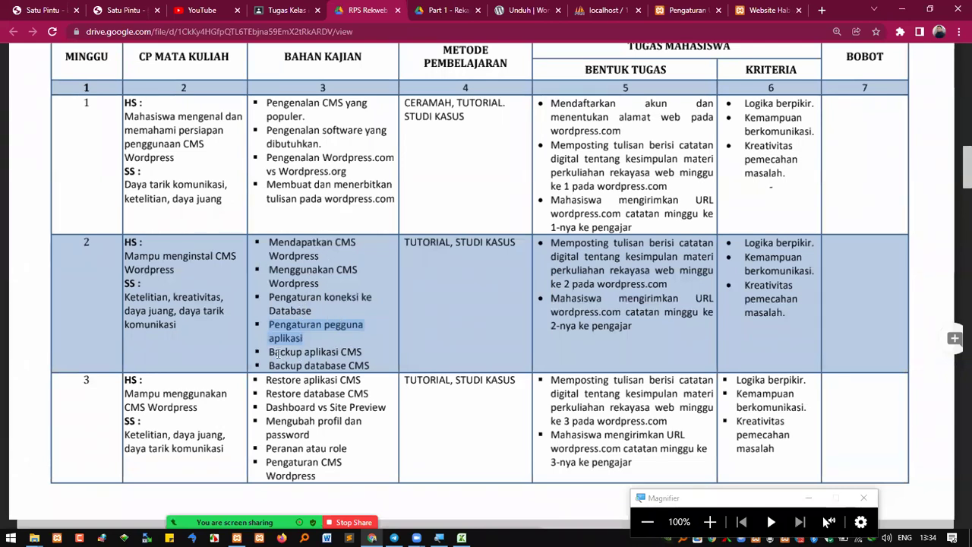
{"action": "left_click_drag", "start_coordinate": [270, 352], "coordinate": [361, 352]}
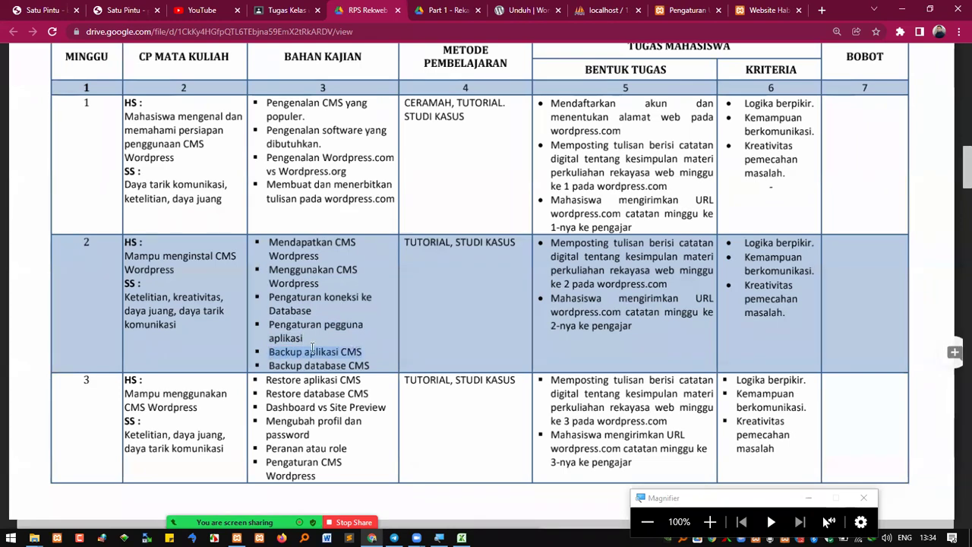
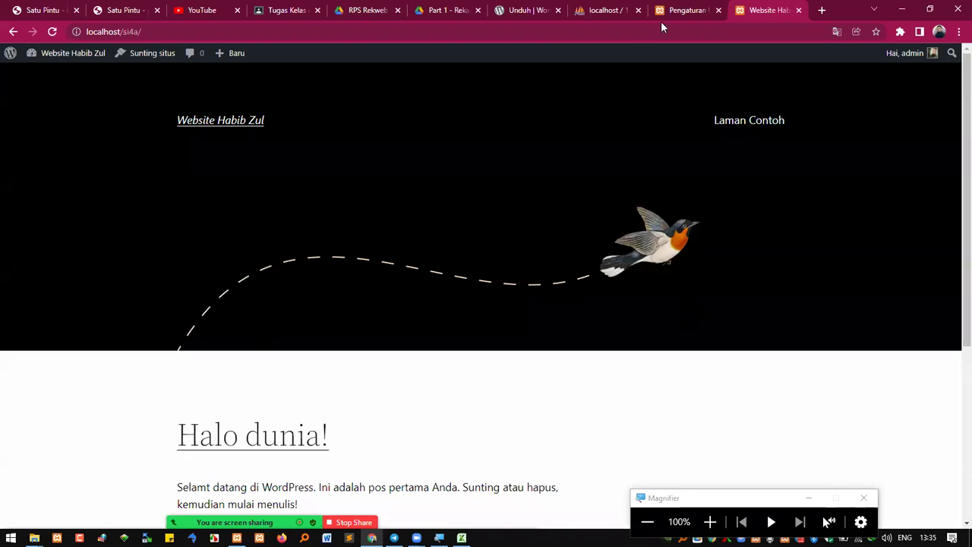
Bring up the si4a General Settings page showing 'Website Habib Zul' and localhost/si4a
{"action": "left_click", "coordinate": [679, 12]}
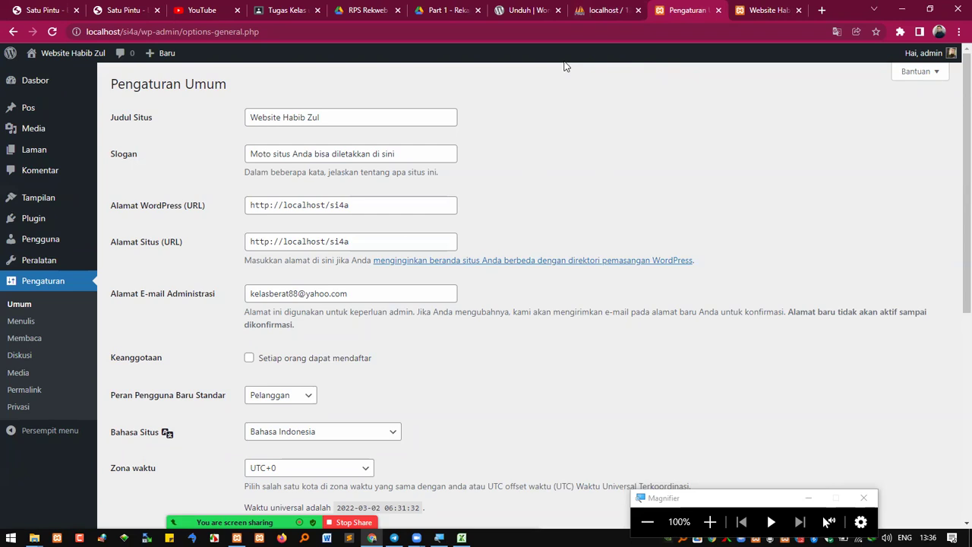
{"action": "left_click", "coordinate": [763, 501]}
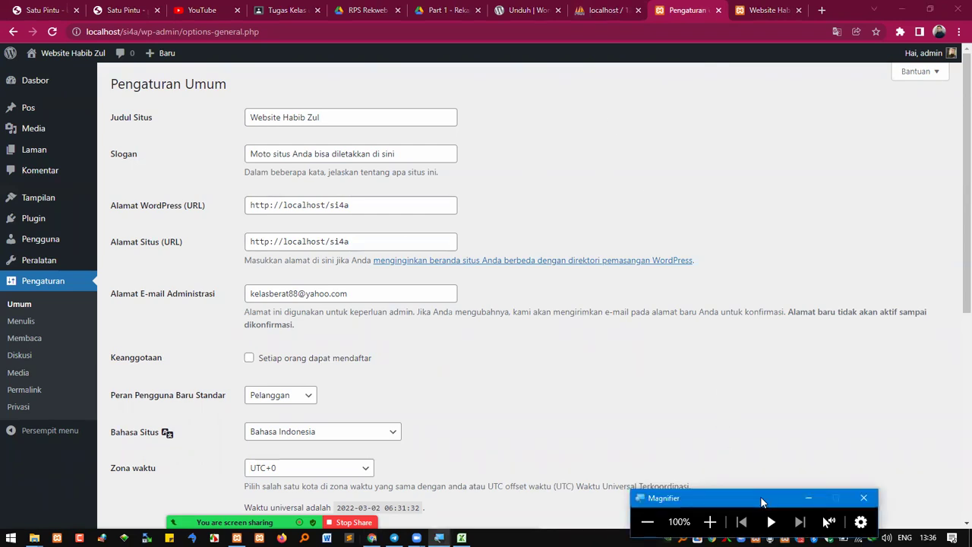
{"action": "left_click_drag", "start_coordinate": [761, 498], "coordinate": [850, 489]}
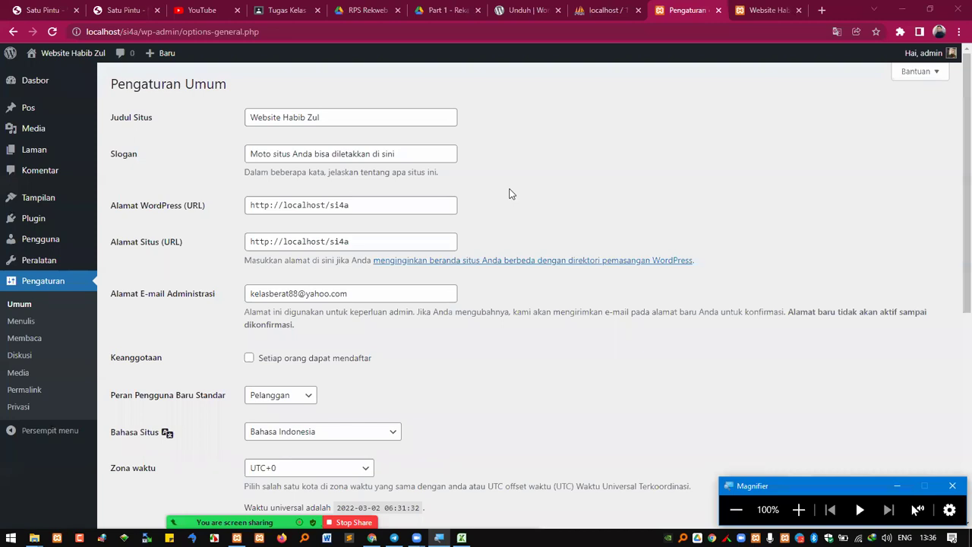
{"action": "left_click", "coordinate": [543, 16]}
{"action": "left_click", "coordinate": [558, 10]}
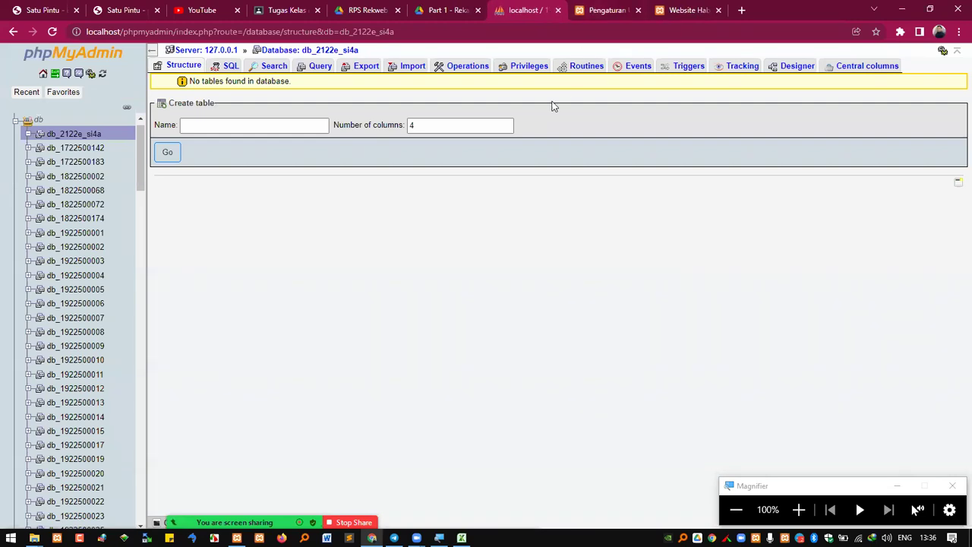
{"action": "key", "text": "ctrl+Tab"}
{"action": "key", "text": "ctrl+Tab"}
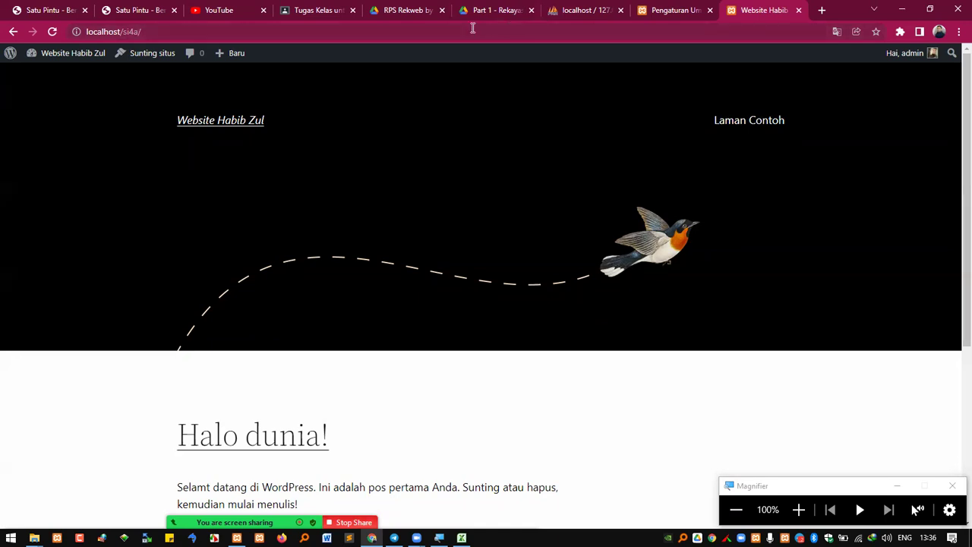
{"action": "left_click", "coordinate": [668, 10]}
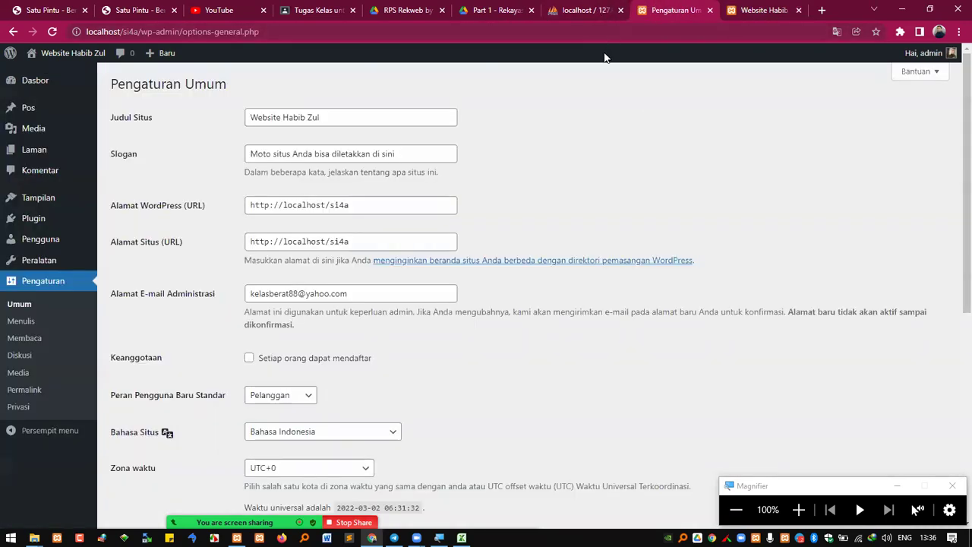
Inside REKWEB\2, create a new folder named 'backup si4a'
{"action": "mouse_move", "coordinate": [34, 537]}
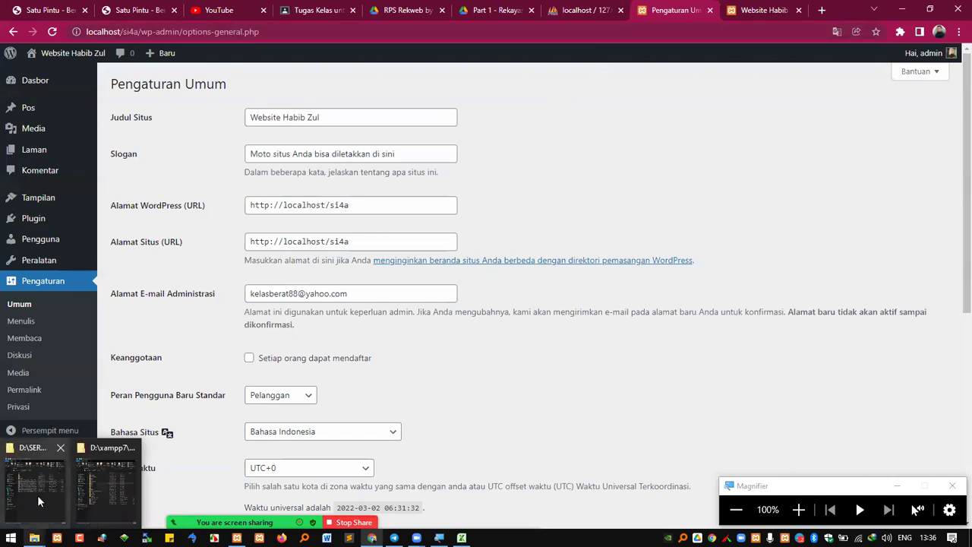
{"action": "left_click", "coordinate": [38, 494]}
{"action": "double_click", "coordinate": [152, 155]}
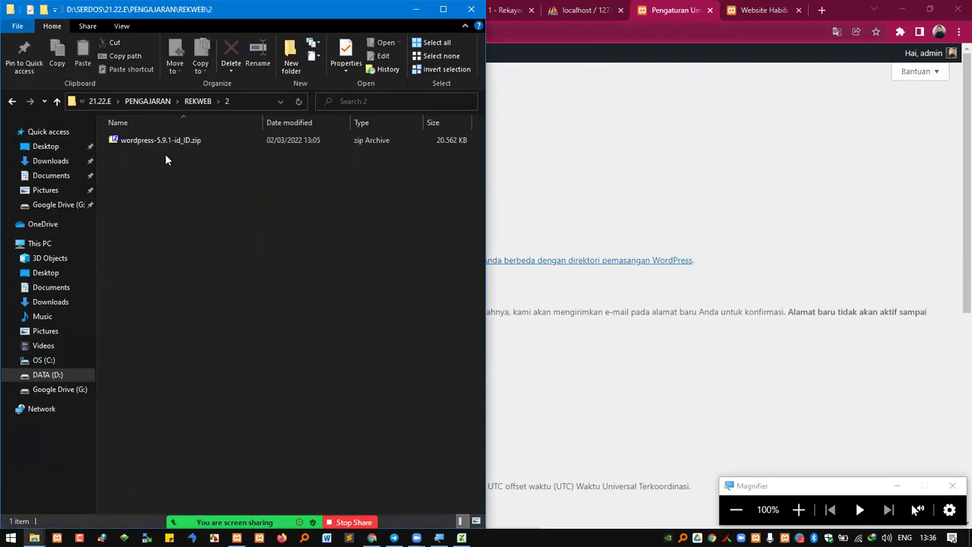
{"action": "left_click", "coordinate": [288, 61]}
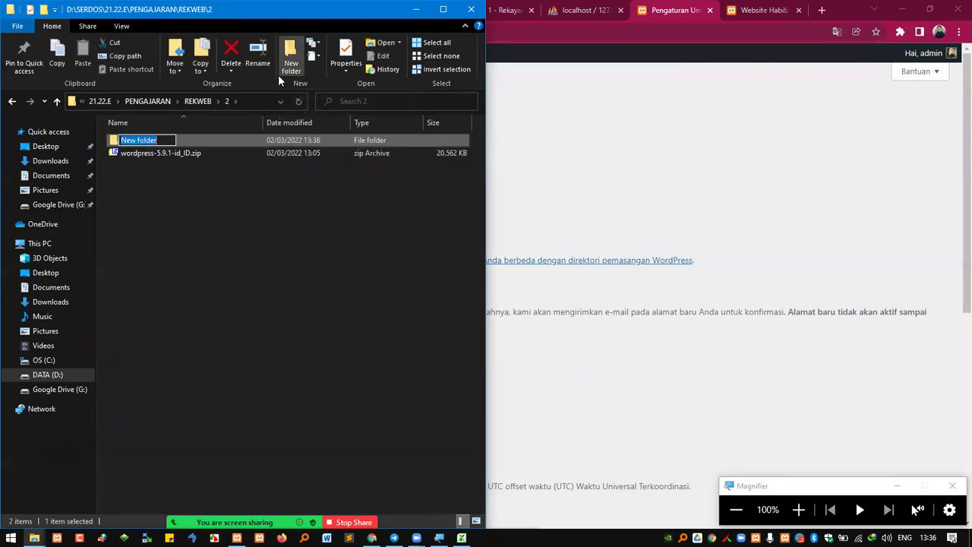
{"action": "type", "text": "backu"}
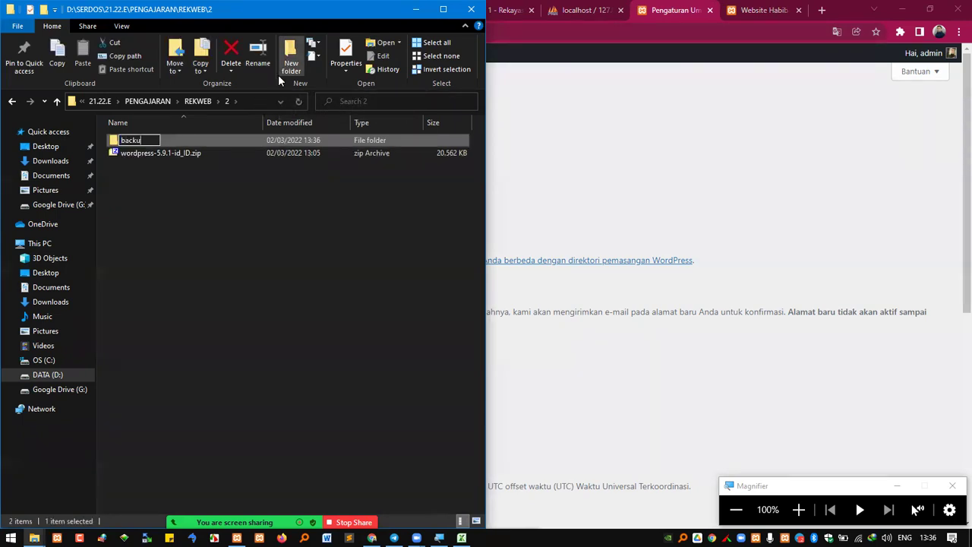
{"action": "type", "text": "p si4a"}
{"action": "key", "text": "Return"}
{"action": "key", "text": "Return"}
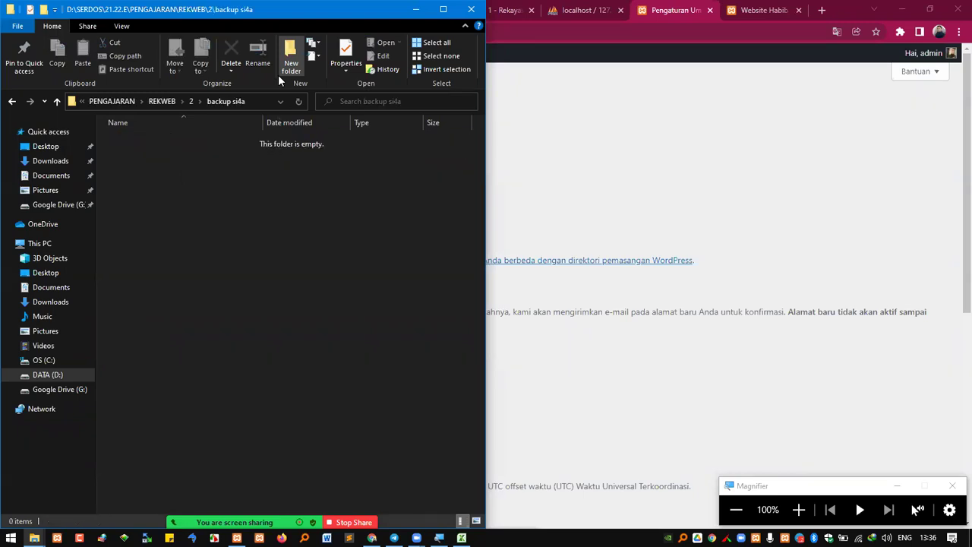
{"action": "left_click", "coordinate": [798, 510]}
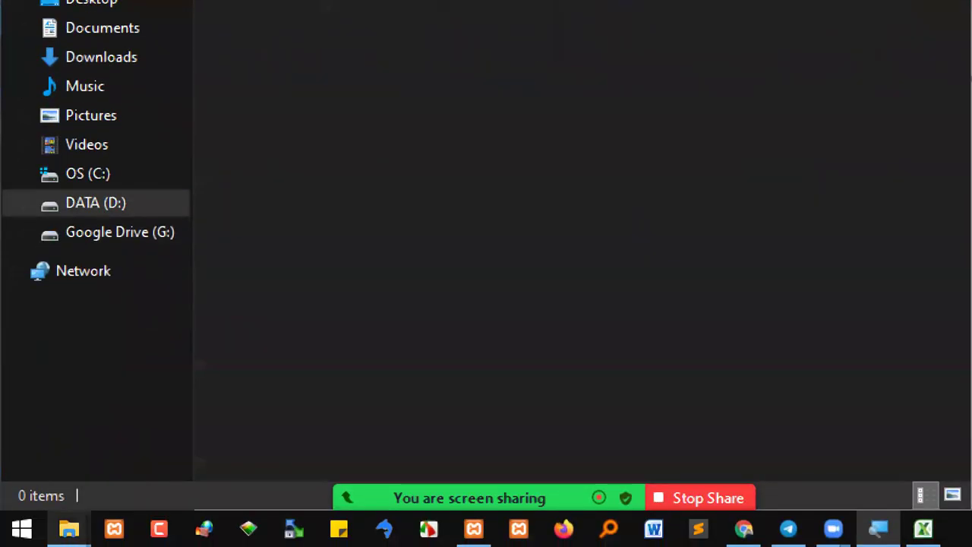
Copy the si4a folder from xampp7\htdocs and paste it into backup si4a
{"action": "mouse_move", "coordinate": [68, 529]}
{"action": "left_click", "coordinate": [105, 489]}
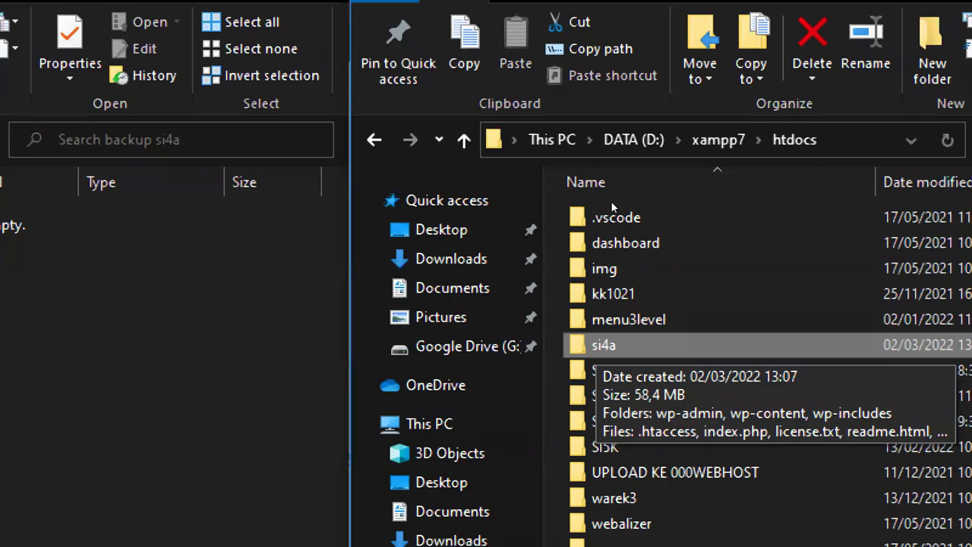
{"action": "right_click", "coordinate": [604, 344]}
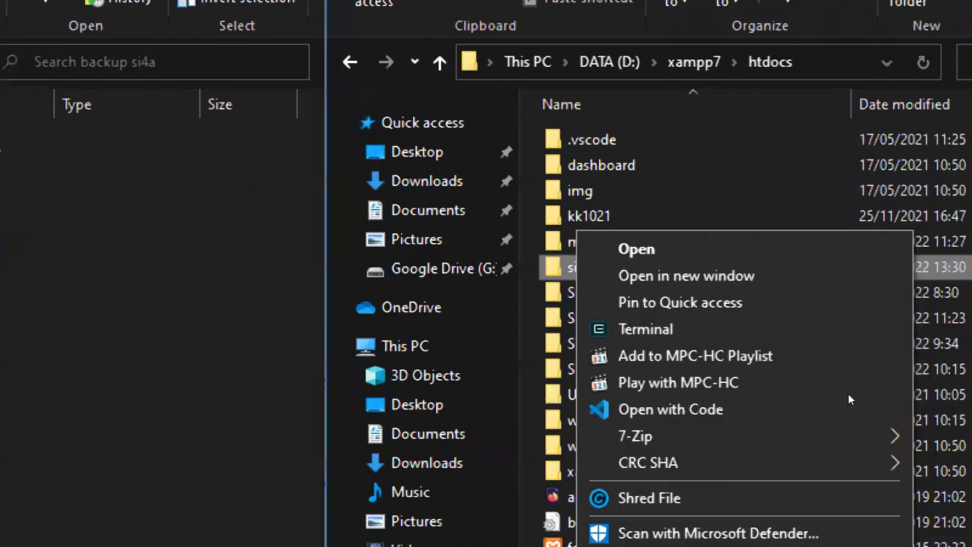
{"action": "left_click", "coordinate": [688, 501]}
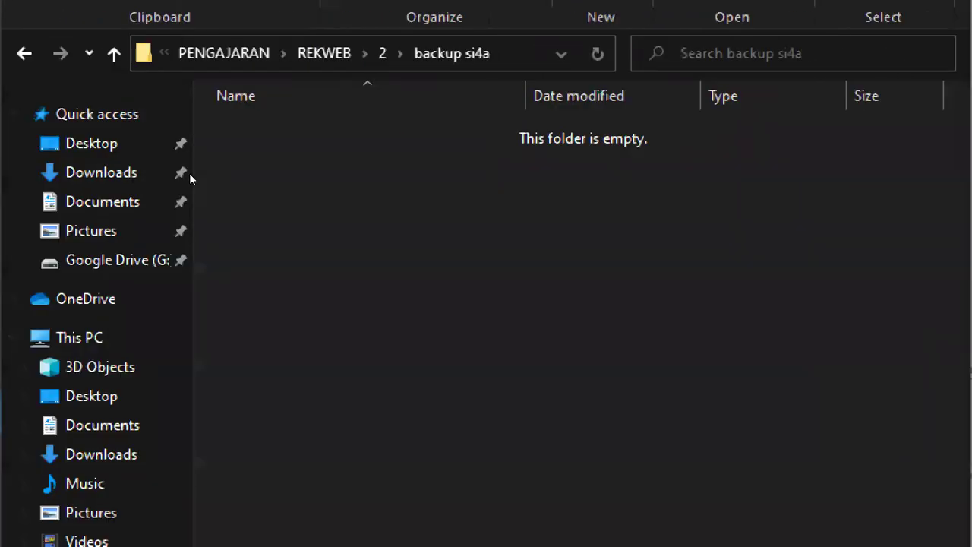
{"action": "right_click", "coordinate": [381, 200]}
{"action": "left_click", "coordinate": [524, 369]}
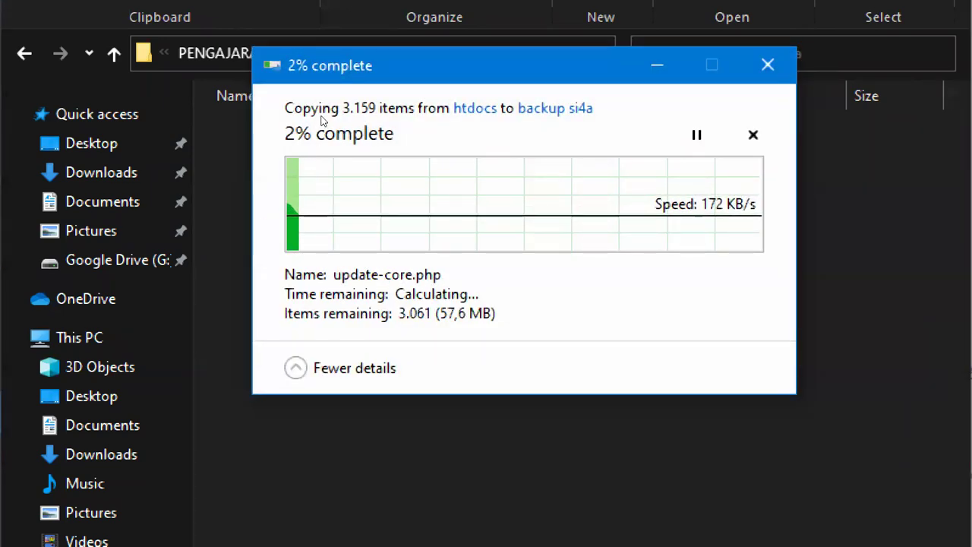
{"action": "left_click", "coordinate": [657, 65]}
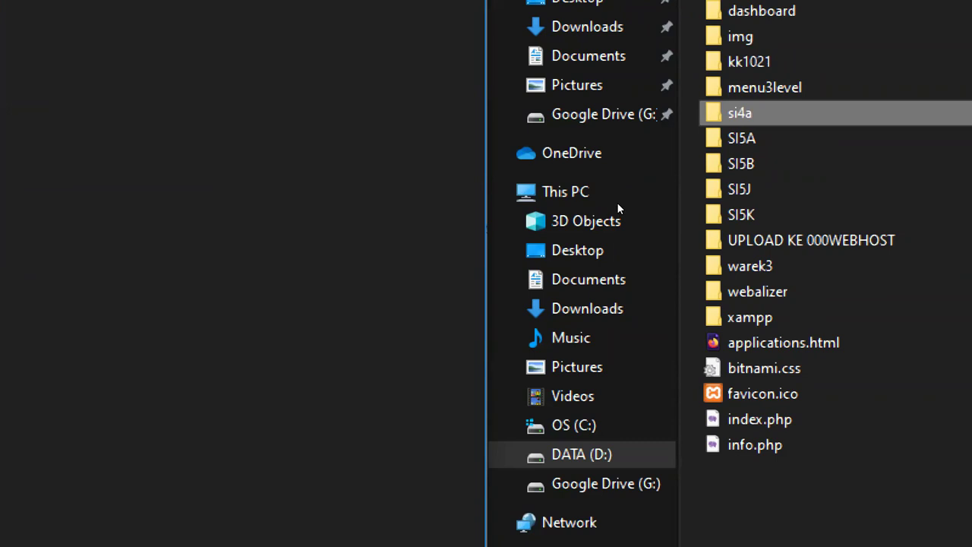
Check the copied si4a folder in backup si4a, then return to the browser
{"action": "left_click", "coordinate": [345, 4]}
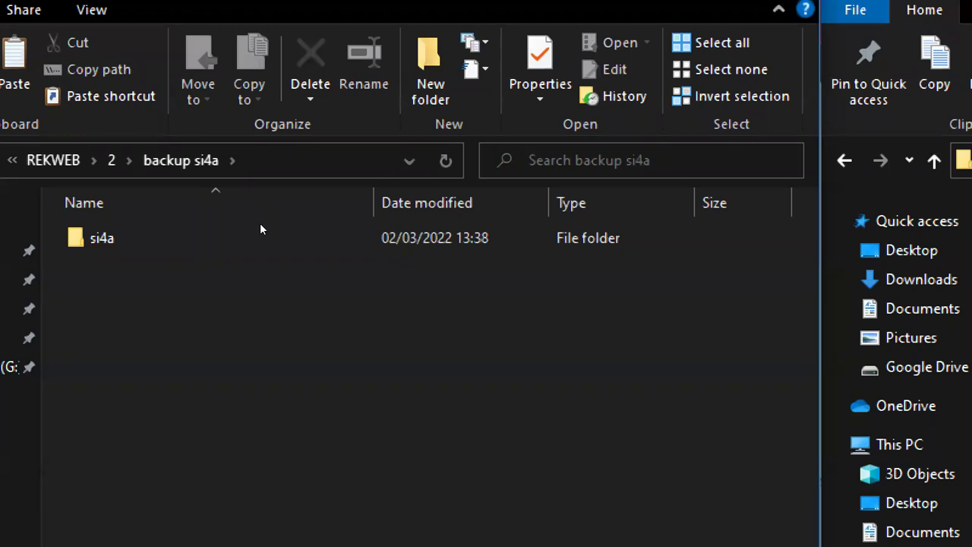
{"action": "left_click", "coordinate": [119, 251]}
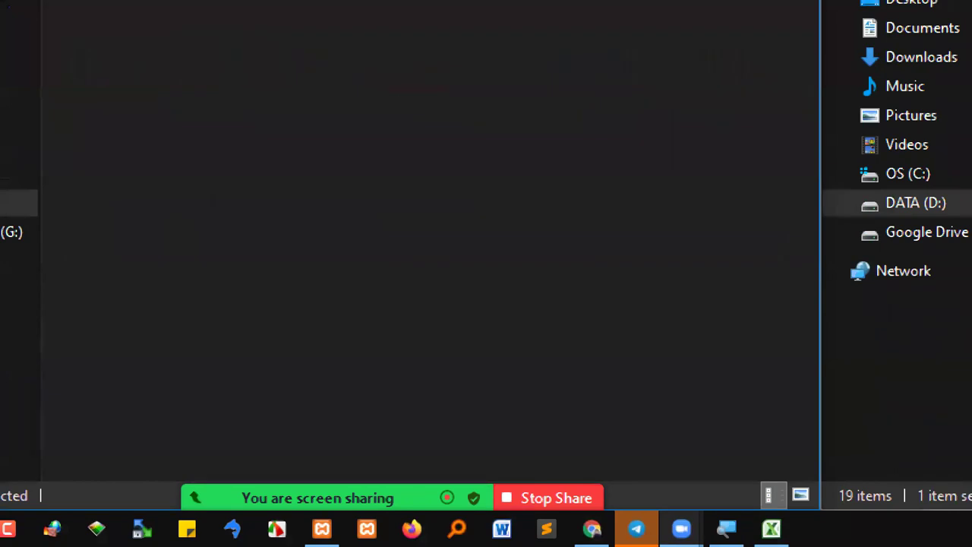
{"action": "mouse_move", "coordinate": [681, 529]}
{"action": "left_click", "coordinate": [593, 529]}
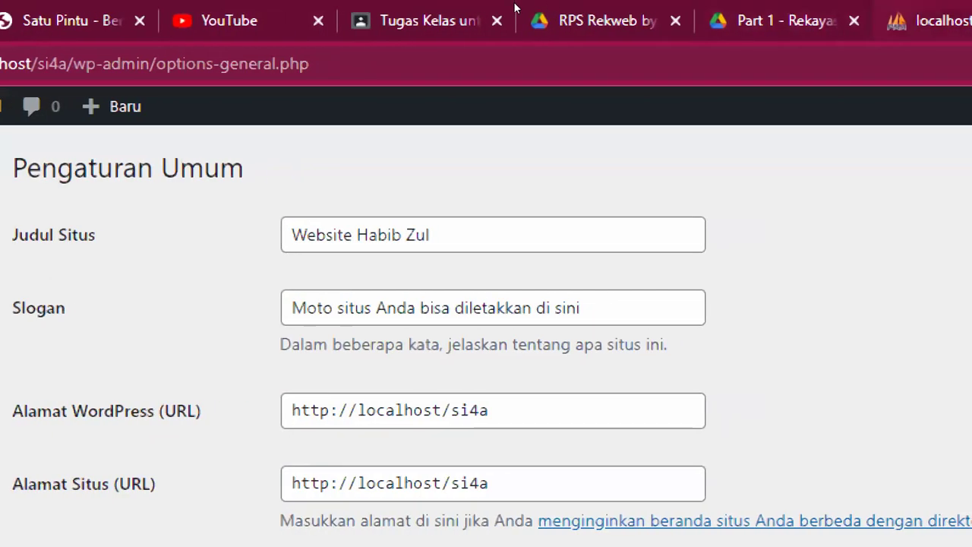
Review the CMS backup topics in the RPS Rekweb PDF, then bring up phpMyAdmin
{"action": "left_click", "coordinate": [571, 20]}
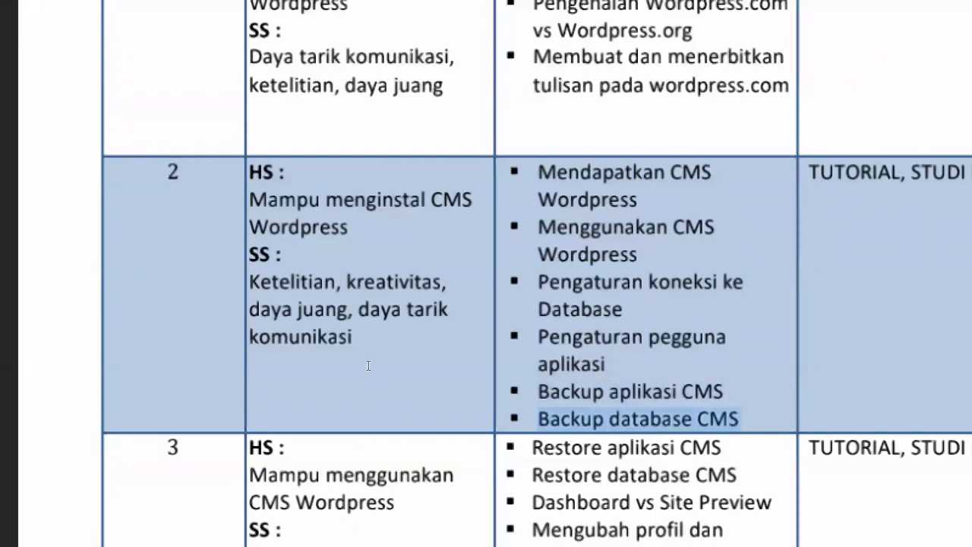
{"action": "scroll", "coordinate": [392, 441], "scroll_direction": "down", "scroll_amount": 2}
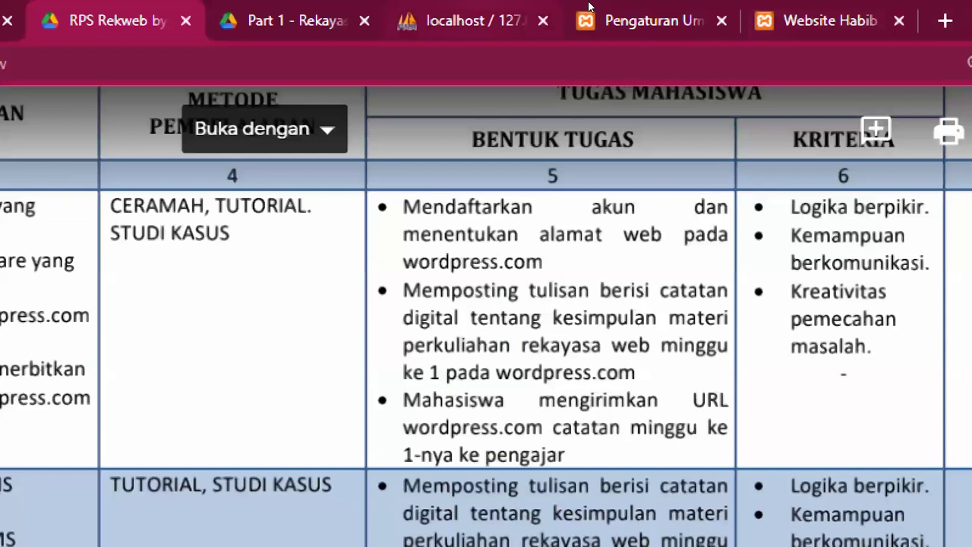
{"action": "left_click", "coordinate": [466, 20]}
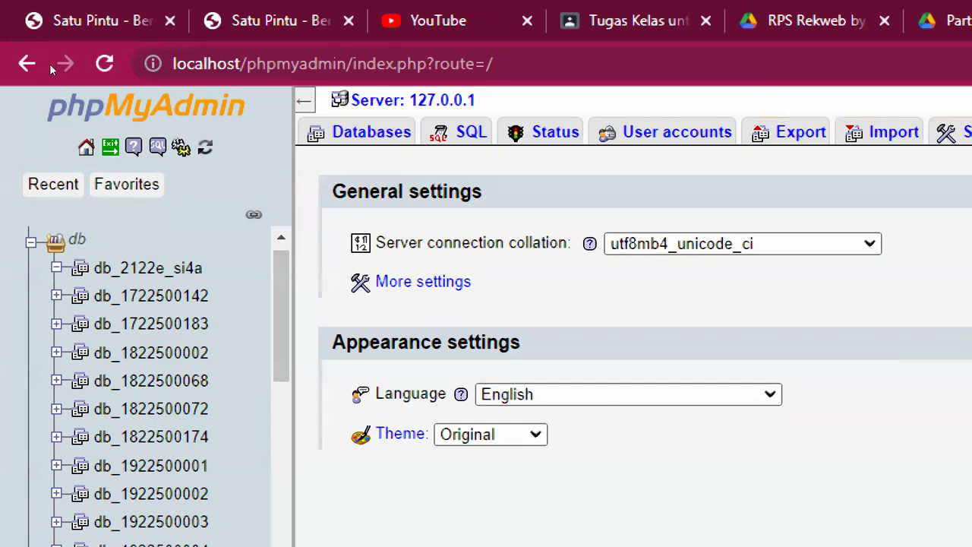
Set up a Custom SQL server export containing only the db_2122e_si4a database
{"action": "left_click", "coordinate": [85, 148]}
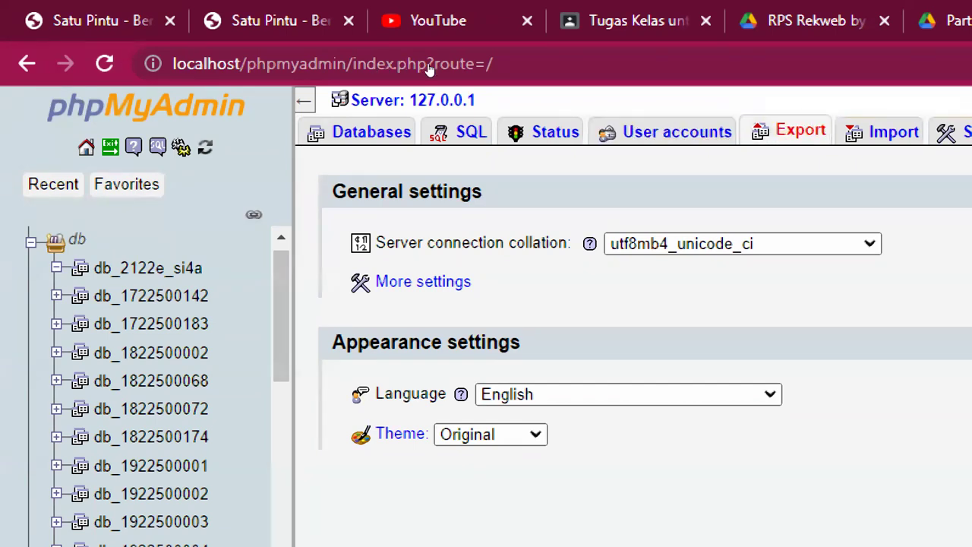
{"action": "left_click", "coordinate": [799, 132]}
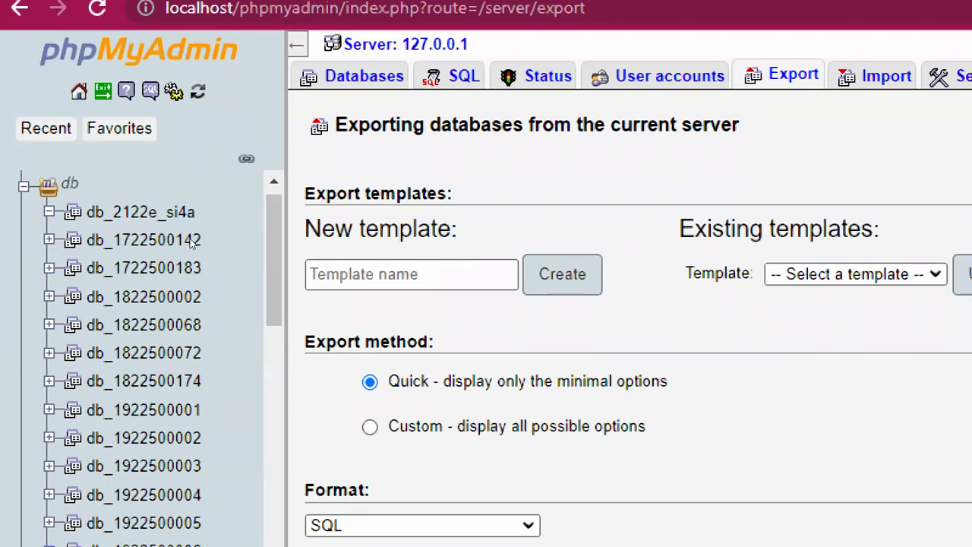
{"action": "key", "text": "Down"}
{"action": "scroll", "coordinate": [240, 221], "scroll_direction": "down", "scroll_amount": 5}
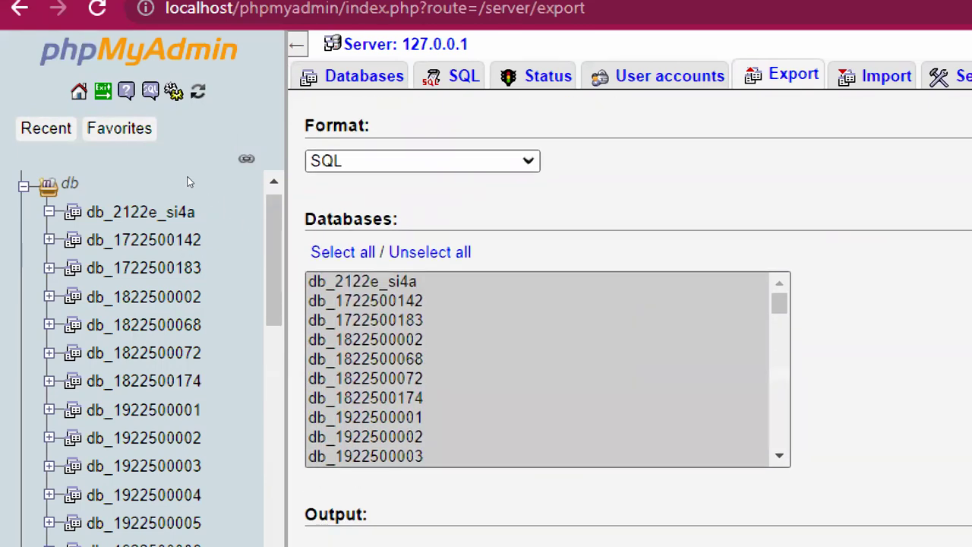
{"action": "left_click", "coordinate": [357, 282]}
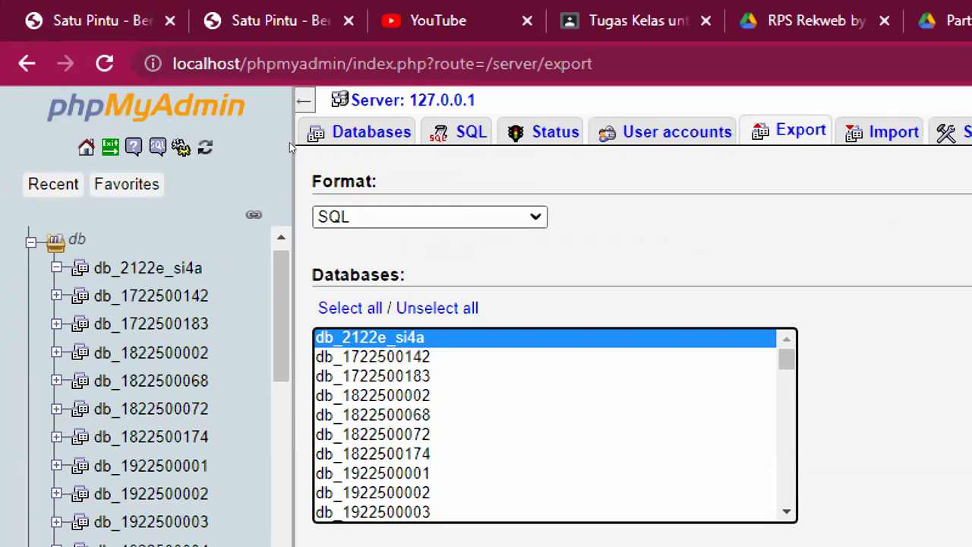
{"action": "scroll", "coordinate": [289, 142], "scroll_direction": "up", "scroll_amount": 2}
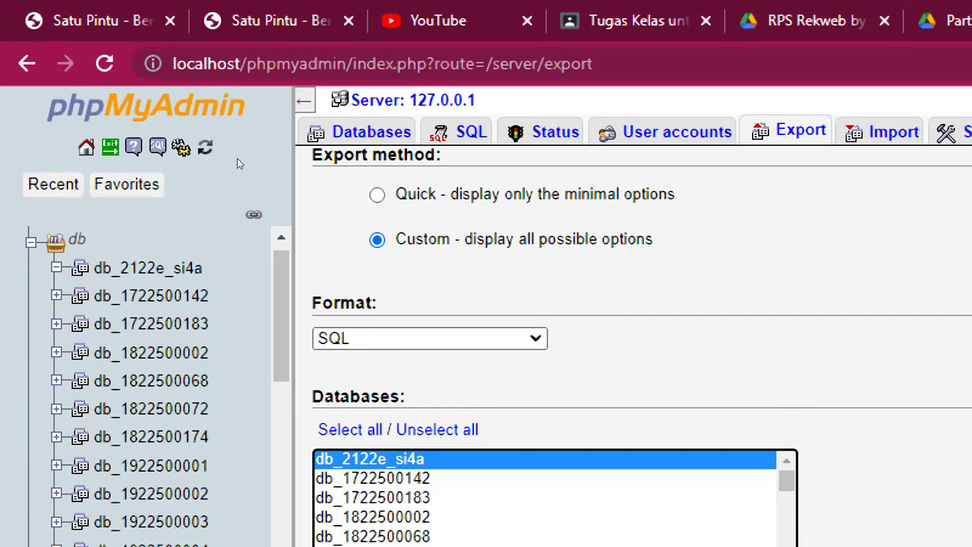
{"action": "key", "text": "Down"}
{"action": "key", "text": "Up"}
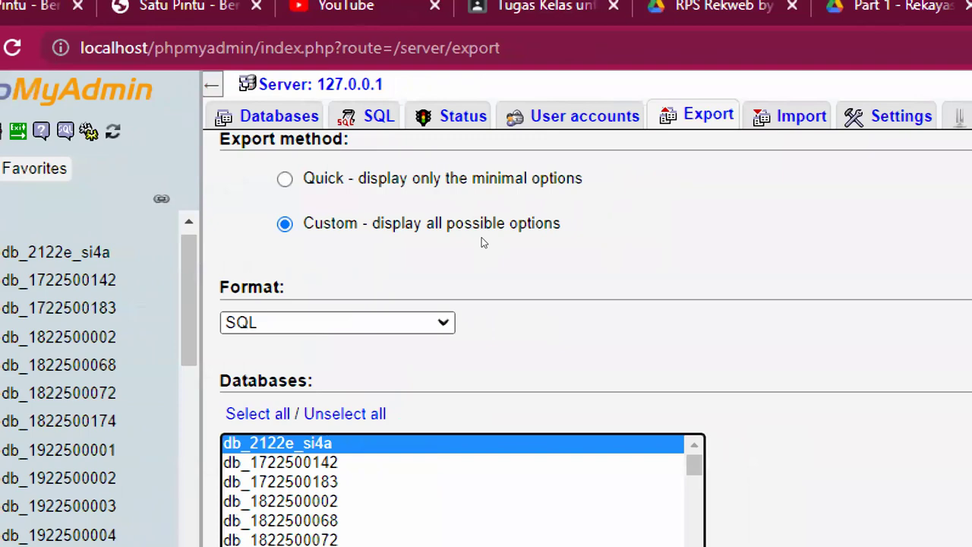
{"action": "scroll", "coordinate": [481, 237], "scroll_direction": "down", "scroll_amount": 10}
{"action": "scroll", "coordinate": [289, 247], "scroll_direction": "down", "scroll_amount": 7}
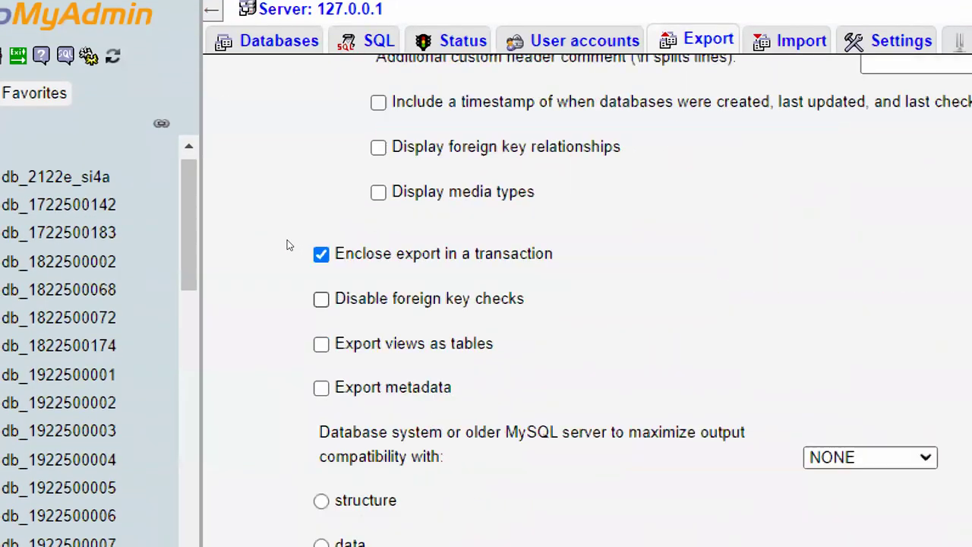
{"action": "scroll", "coordinate": [277, 239], "scroll_direction": "down", "scroll_amount": 8}
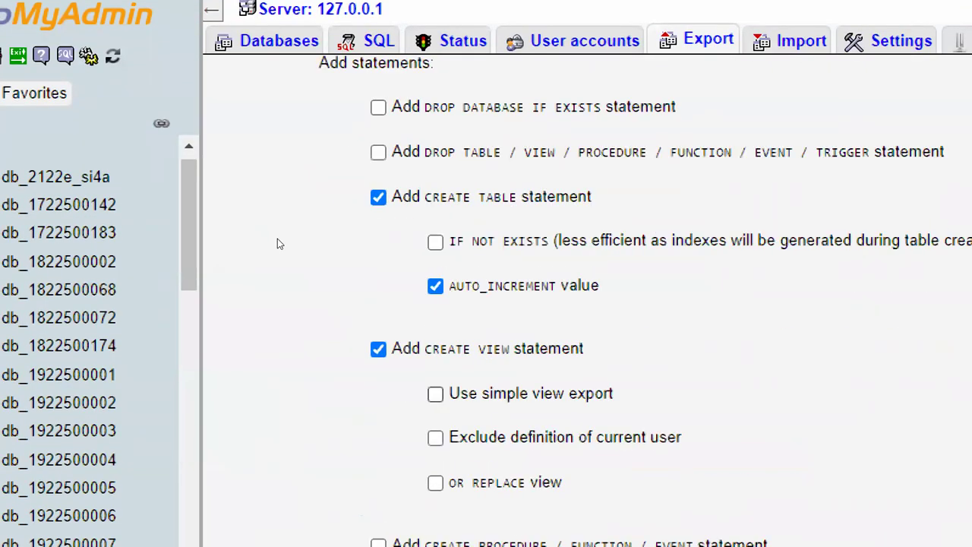
{"action": "scroll", "coordinate": [280, 247], "scroll_direction": "down", "scroll_amount": 5}
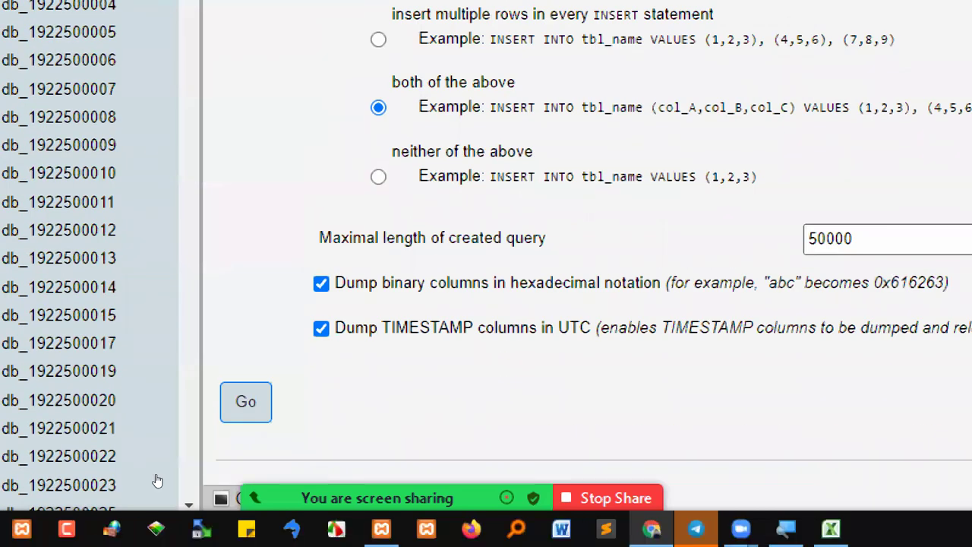
Run the export and save 127_0_0_1.sql into the backup si4a folder using its copied path
{"action": "mouse_move", "coordinate": [173, 499]}
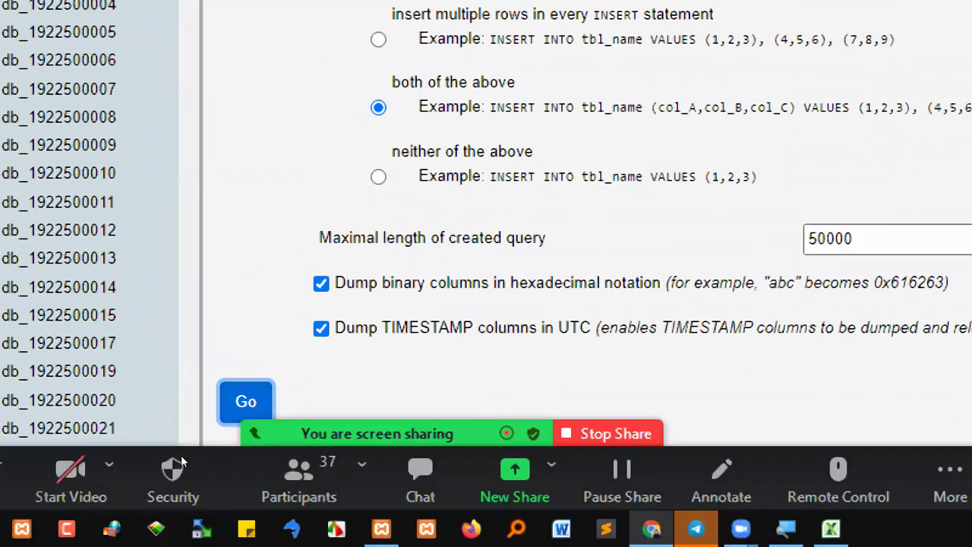
{"action": "left_click", "coordinate": [249, 400]}
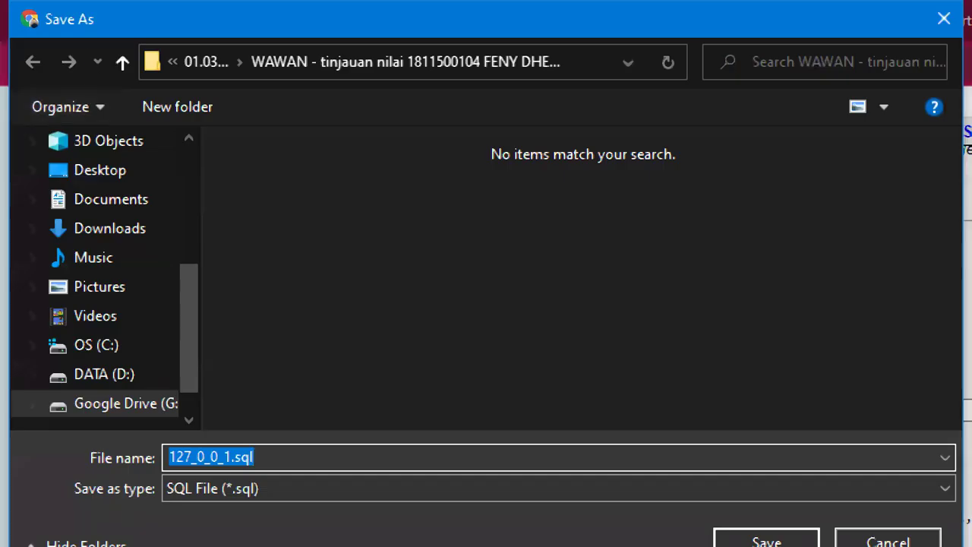
{"action": "mouse_move", "coordinate": [129, 530]}
{"action": "left_click", "coordinate": [39, 499]}
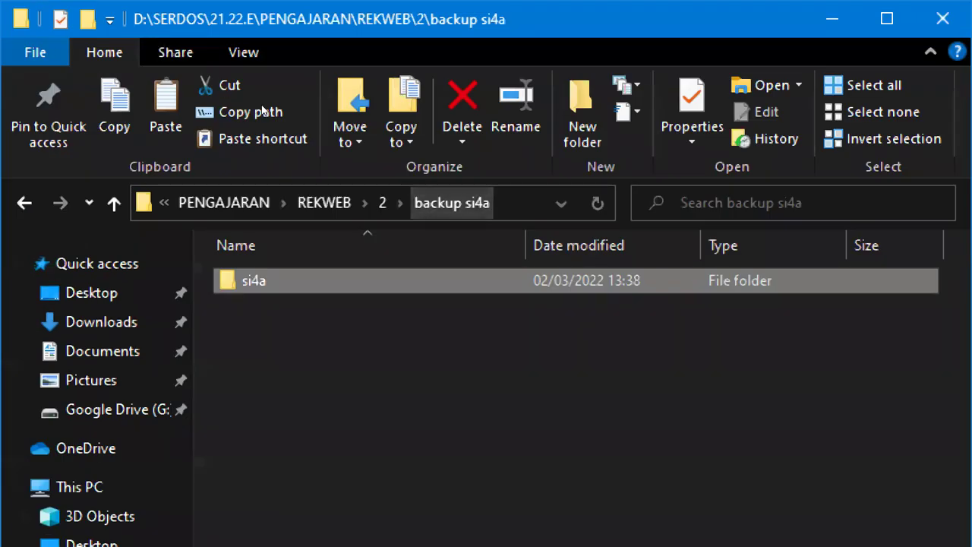
{"action": "key", "text": "alt+d"}
{"action": "key", "text": "ctrl+c"}
{"action": "key", "text": "alt+Tab"}
{"action": "key", "text": "ctrl+v"}
{"action": "key", "text": "Return"}
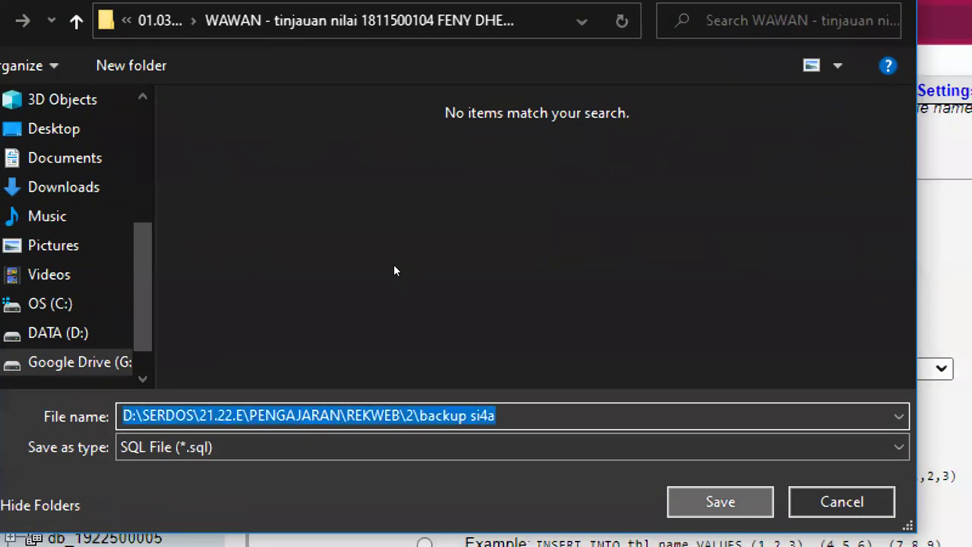
{"action": "key", "text": "Return"}
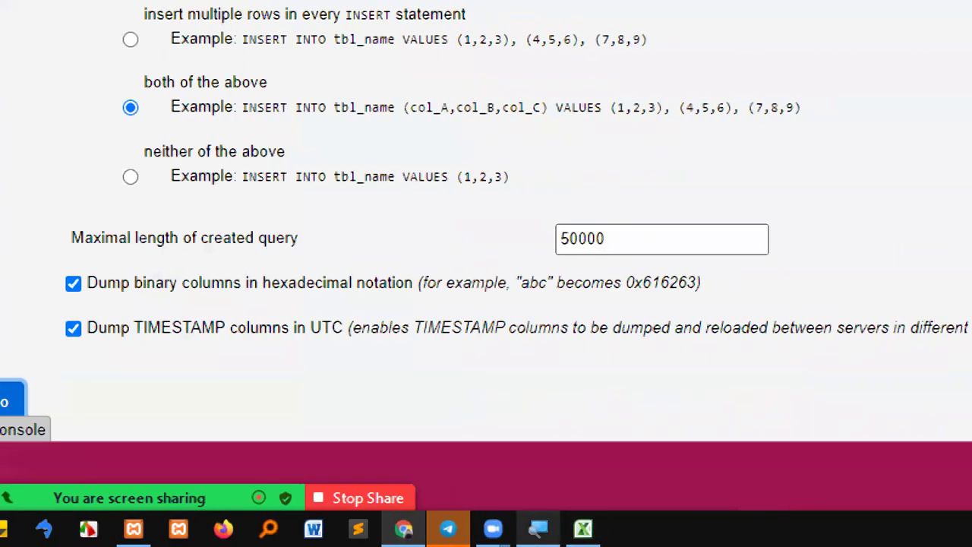
{"action": "left_click", "coordinate": [683, 486]}
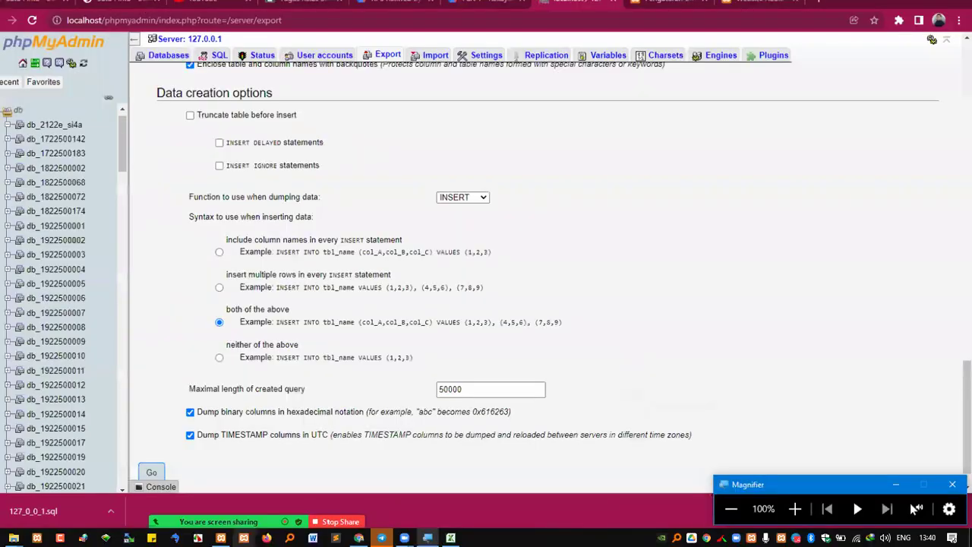
Open the backup si4a folder inside folder 2 in File Explorer
{"action": "left_click", "coordinate": [34, 538]}
{"action": "left_click", "coordinate": [38, 496]}
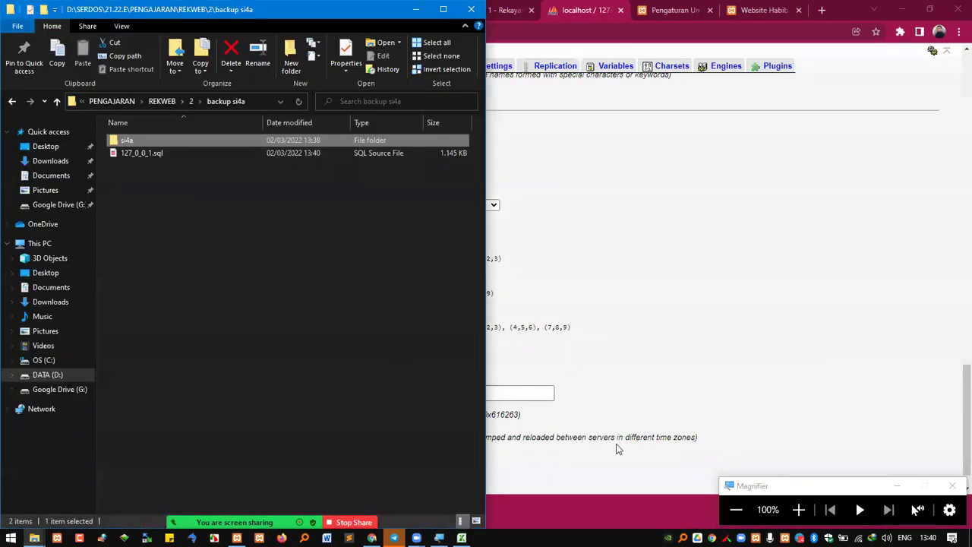
{"action": "left_click", "coordinate": [798, 510]}
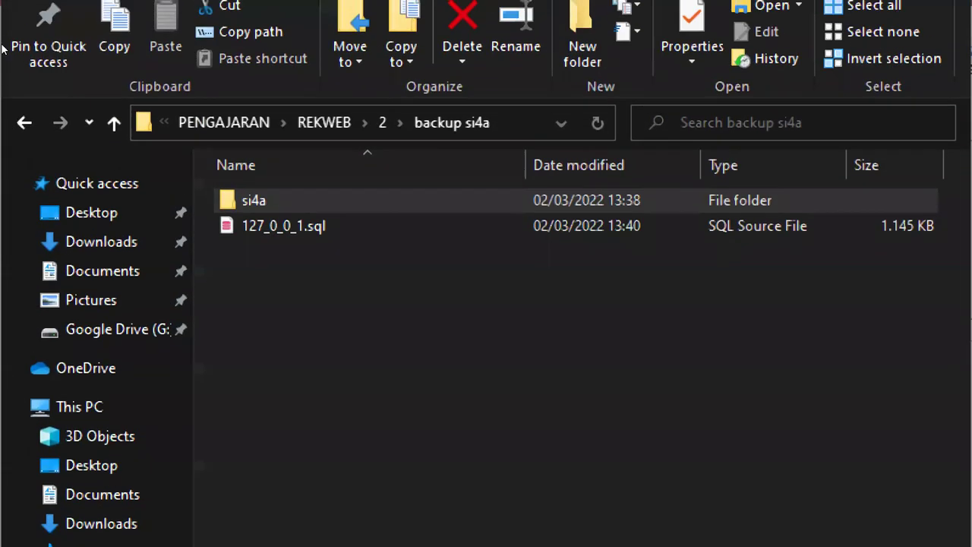
{"action": "left_click", "coordinate": [173, 185]}
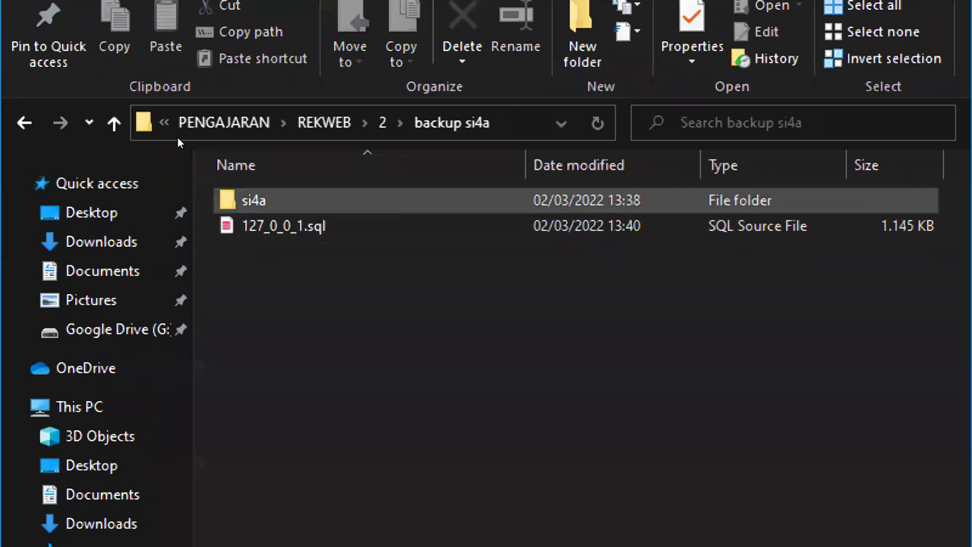
{"action": "left_click", "coordinate": [382, 122]}
{"action": "key", "text": "Down"}
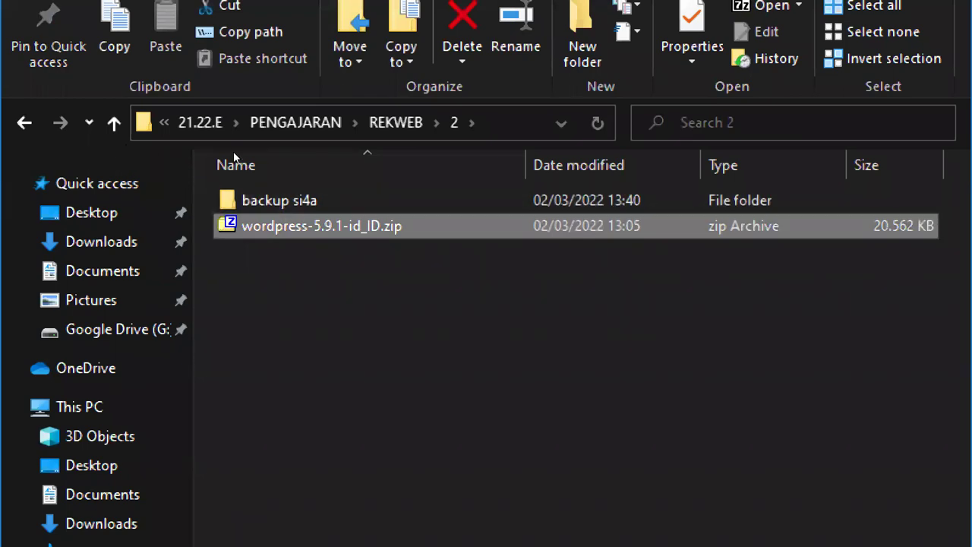
{"action": "key", "text": "Up"}
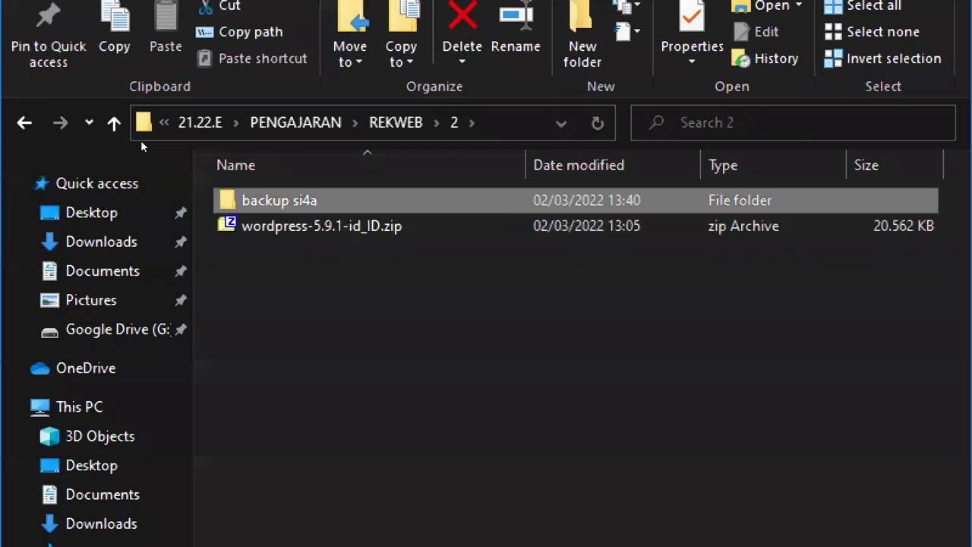
{"action": "key", "text": "Return"}
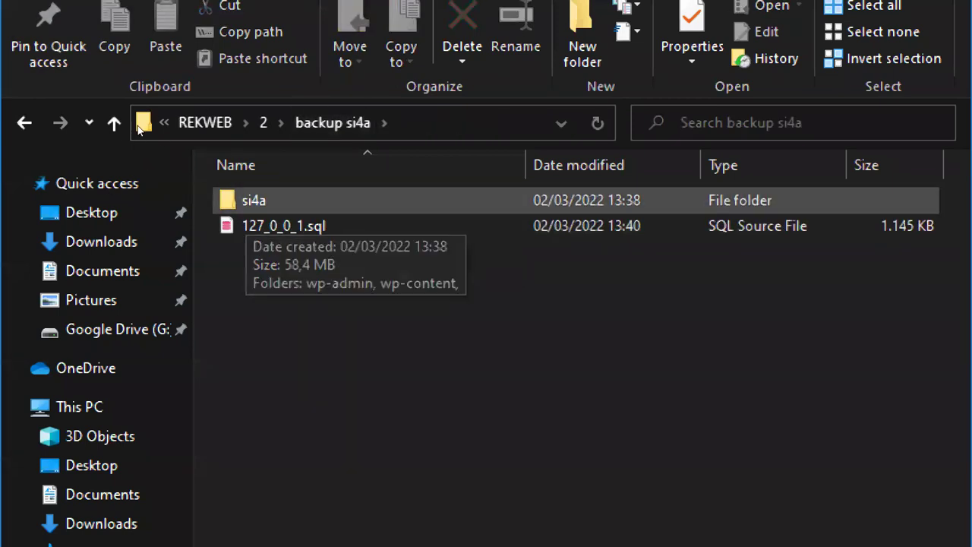
{"action": "left_click", "coordinate": [264, 122]}
{"action": "key", "text": "Down"}
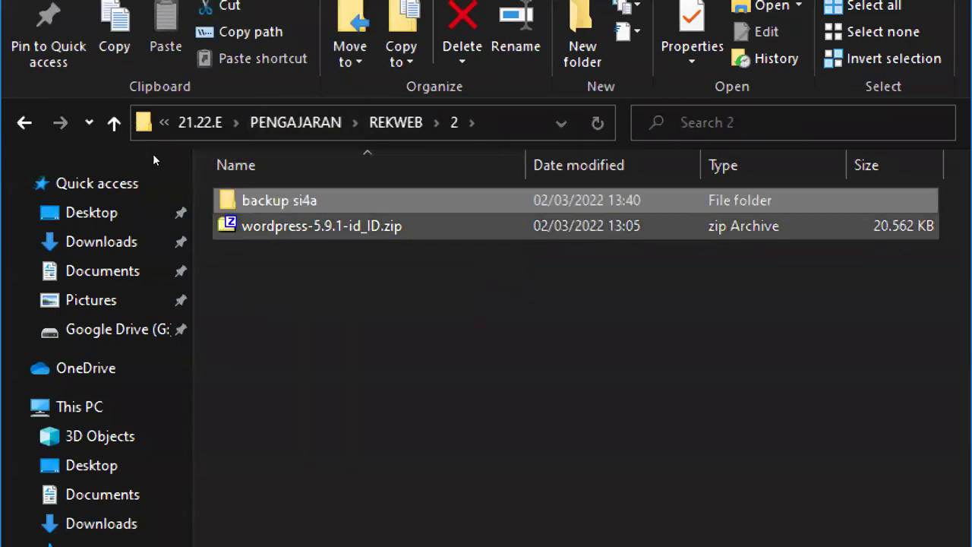
{"action": "key", "text": "Up"}
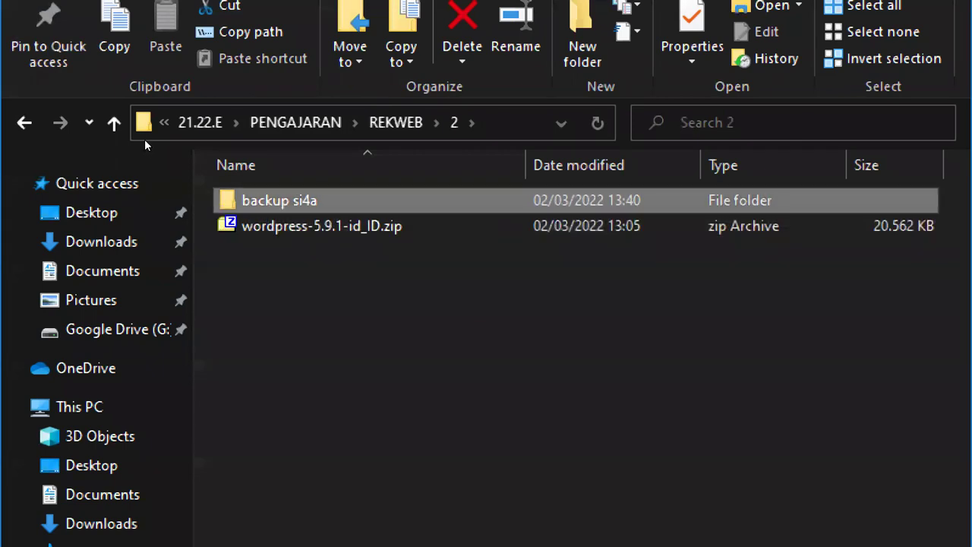
{"action": "double_click", "coordinate": [289, 203]}
Select both the si4a folder and the 127_0_0_1.sql dump
{"action": "left_click_drag", "start_coordinate": [313, 281], "coordinate": [269, 195]}
{"action": "left_click", "coordinate": [289, 283]}
{"action": "left_click", "coordinate": [252, 203]}
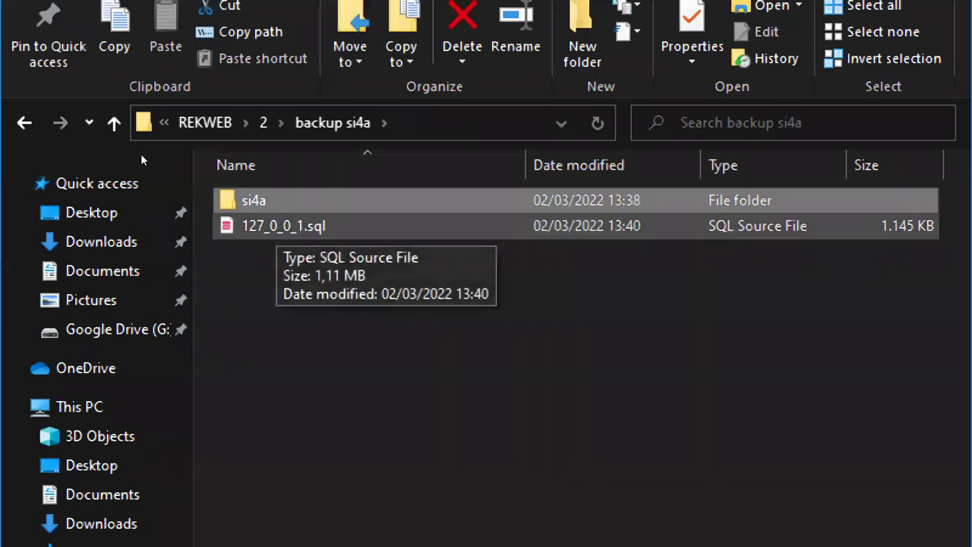
{"action": "left_click", "coordinate": [280, 226]}
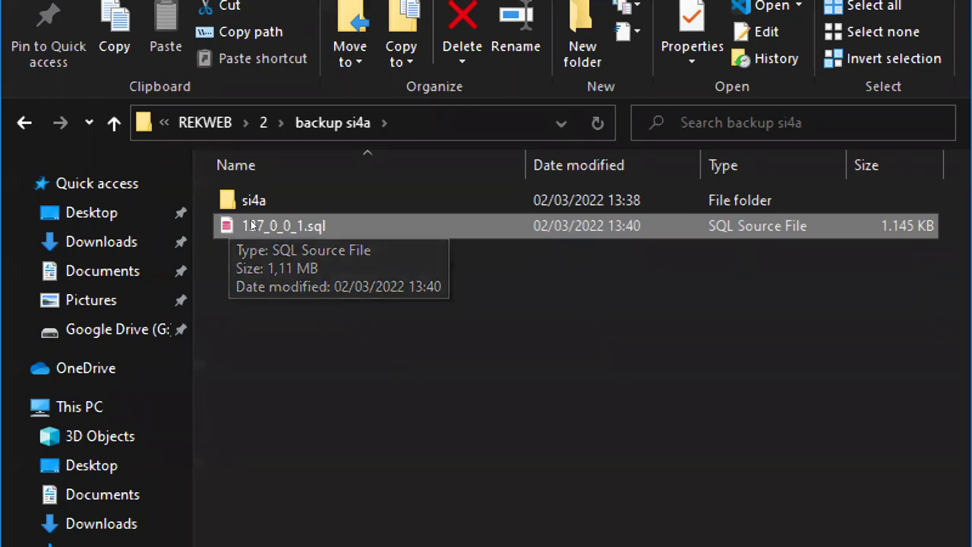
{"action": "left_click", "coordinate": [286, 197]}
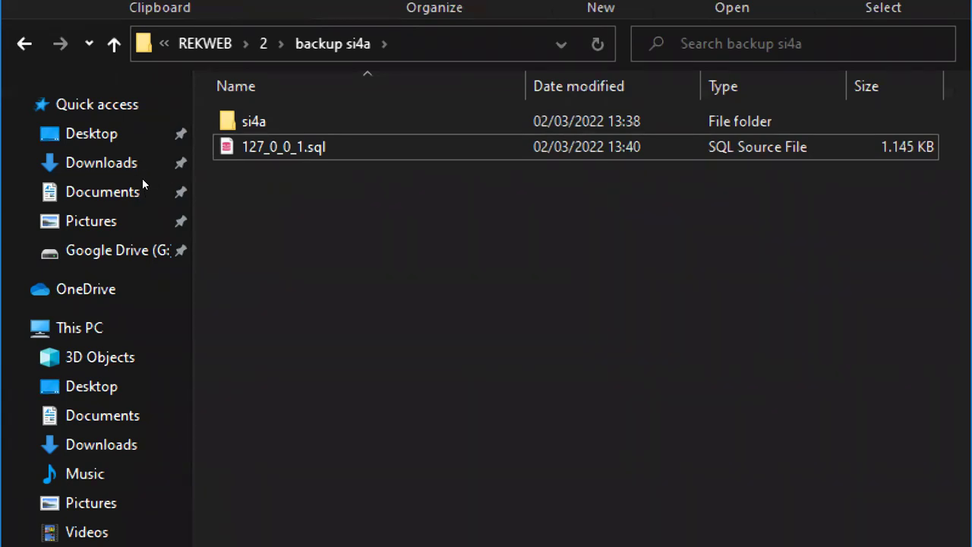
{"action": "left_click_drag", "start_coordinate": [322, 192], "coordinate": [124, 137]}
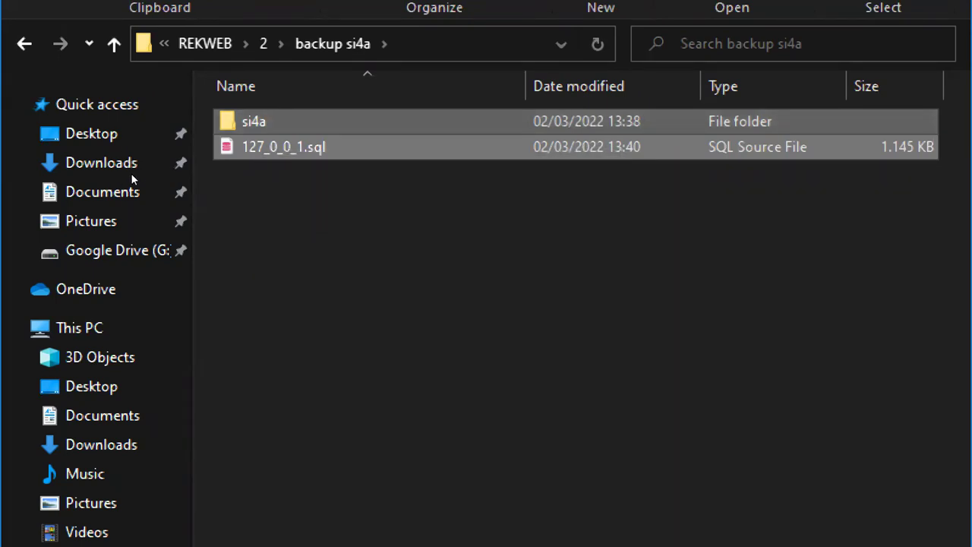
{"action": "left_click", "coordinate": [133, 176]}
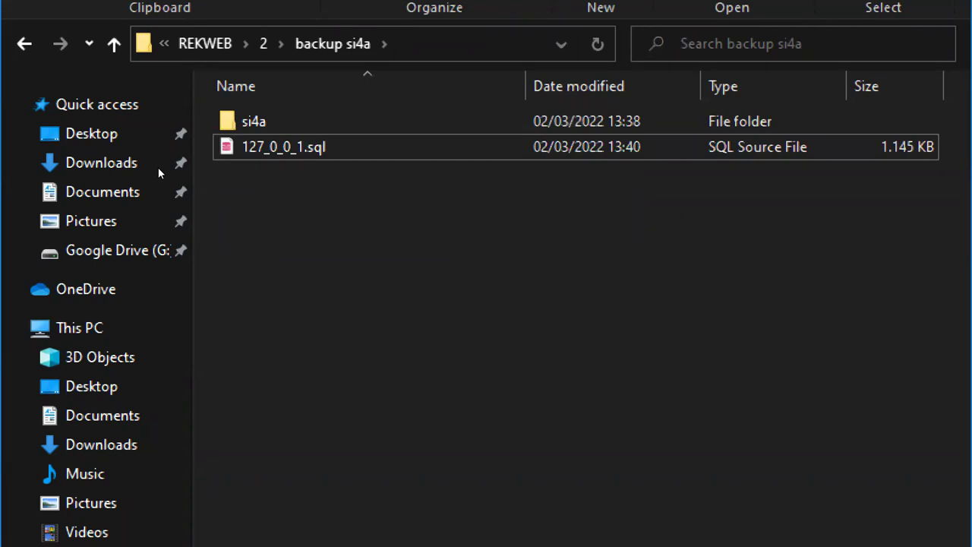
{"action": "key", "text": "Down"}
{"action": "key", "text": "Up"}
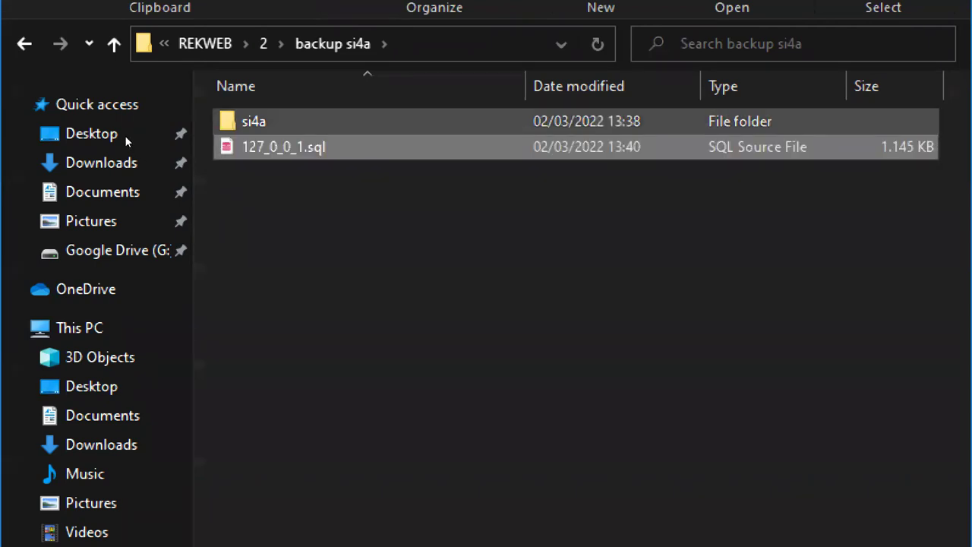
{"action": "key", "text": "ctrl+a"}
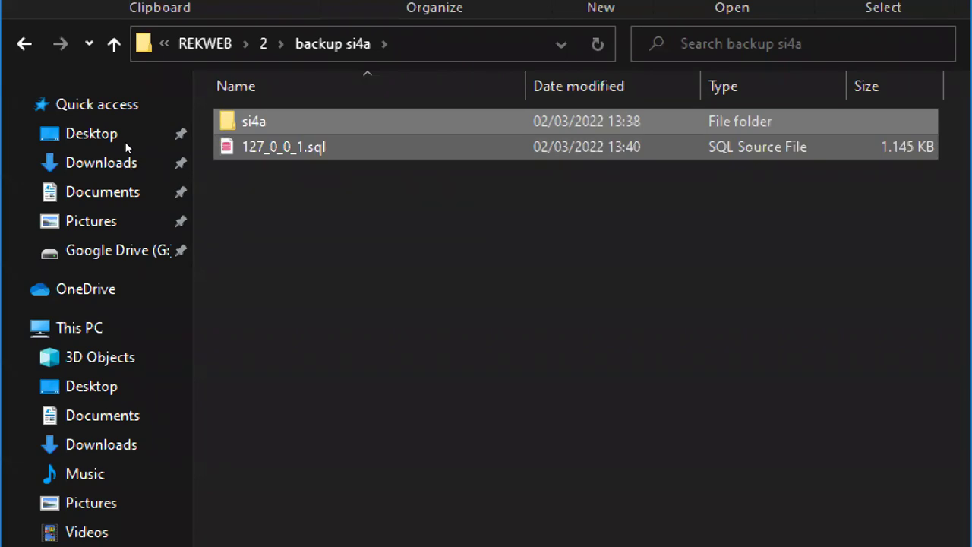
Compress the two selected items with 7-Zip into backup si4a.zip
{"action": "right_click", "coordinate": [252, 124]}
{"action": "mouse_move", "coordinate": [382, 249]}
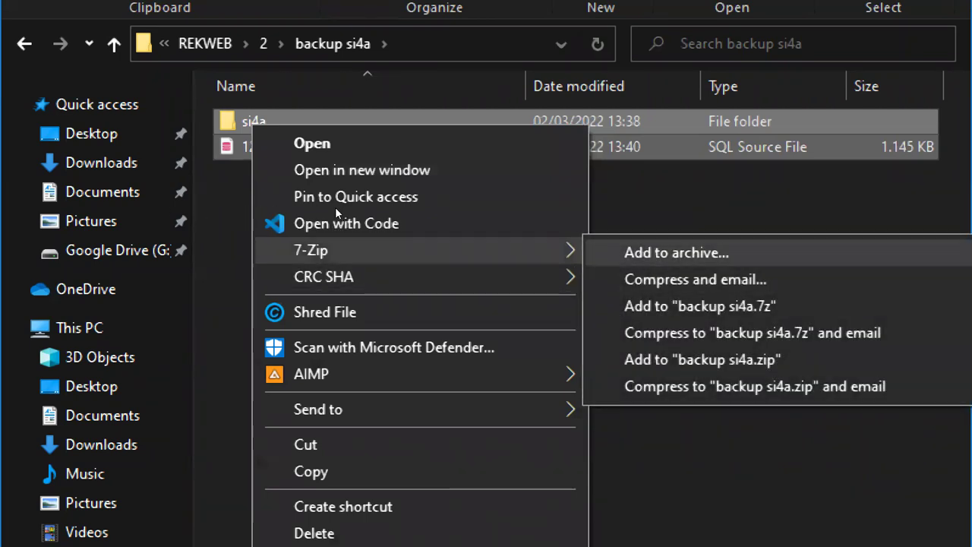
{"action": "key", "text": "Down"}
{"action": "key", "text": "Down"}
{"action": "key", "text": "Down"}
{"action": "key", "text": "Down"}
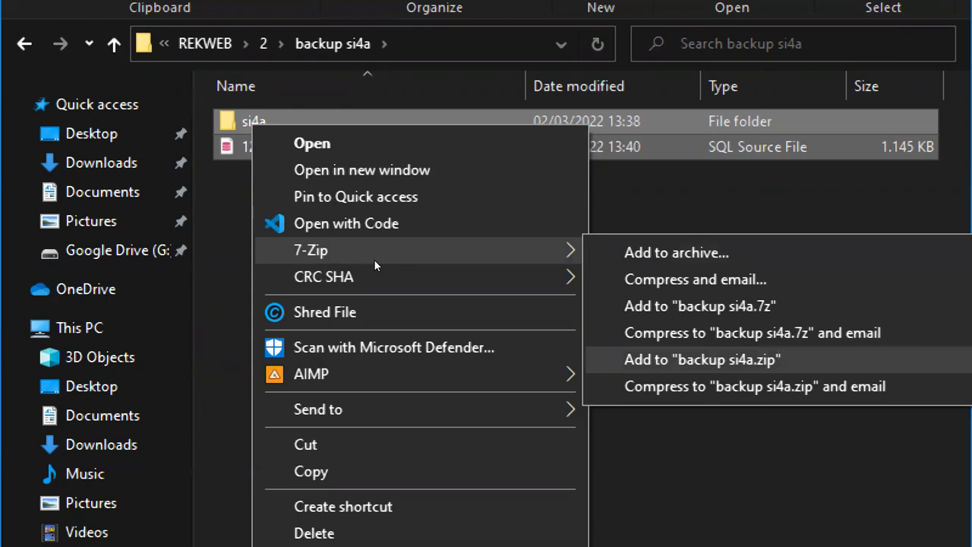
{"action": "key", "text": "Up"}
{"action": "key", "text": "Up"}
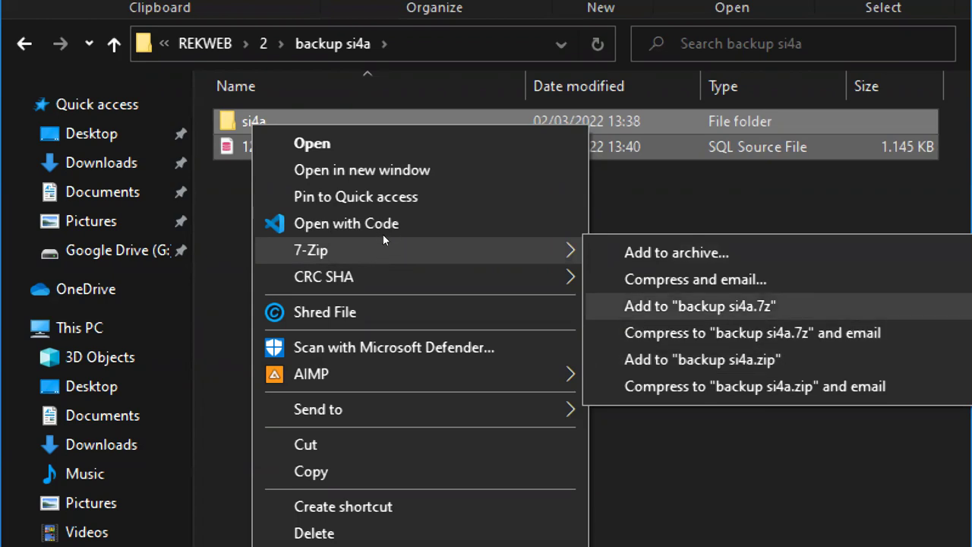
{"action": "key", "text": "Down"}
{"action": "key", "text": "Down"}
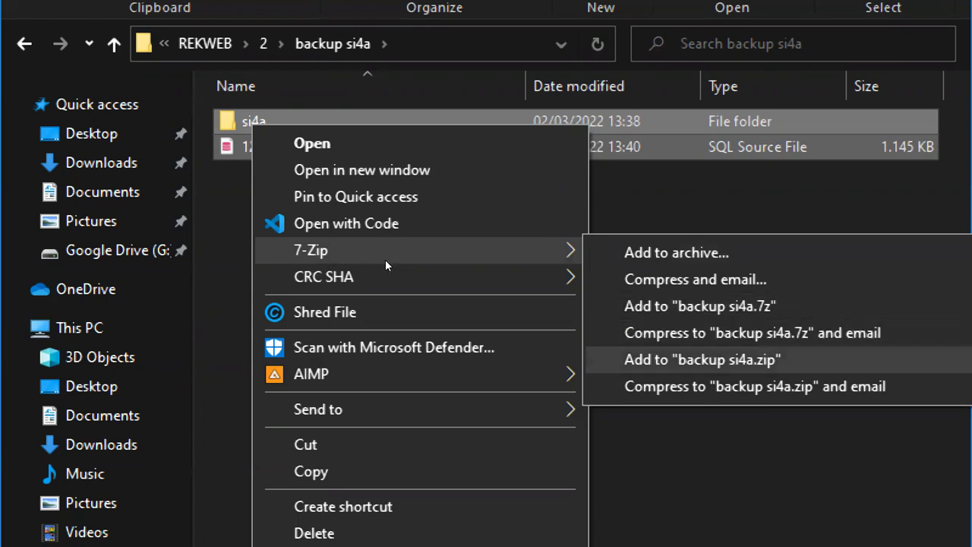
{"action": "key", "text": "Return"}
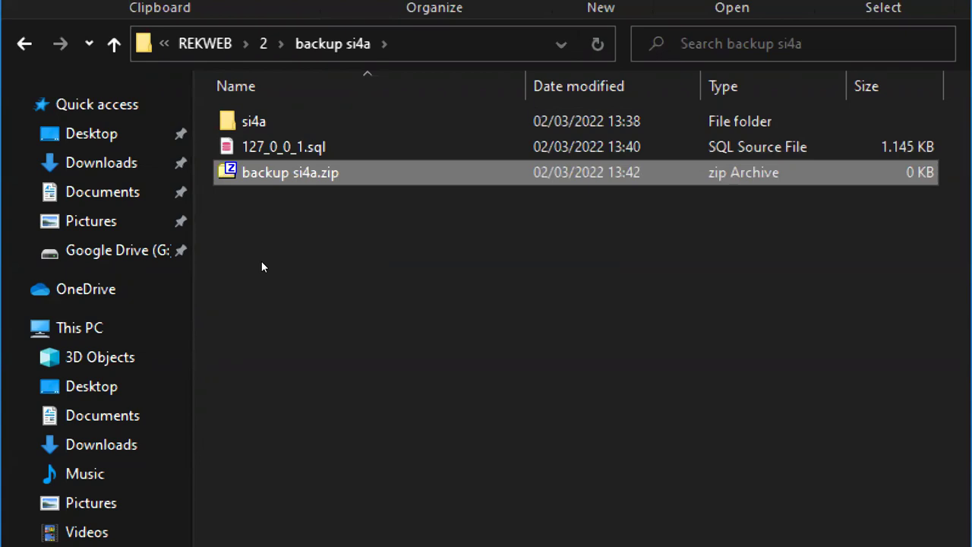
Reopen backup si4a and select the new backup si4a.zip archive
{"action": "key", "text": "Up"}
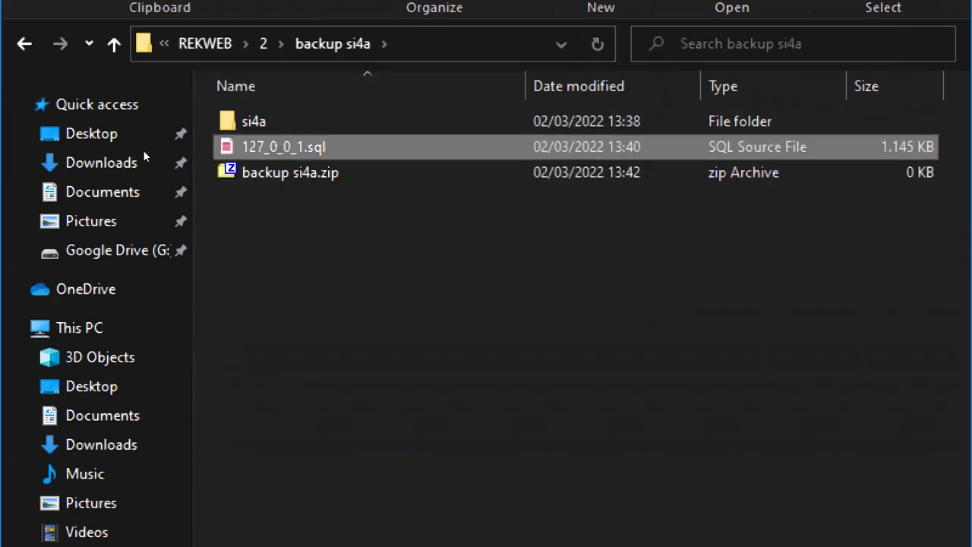
{"action": "key", "text": "shift+Up"}
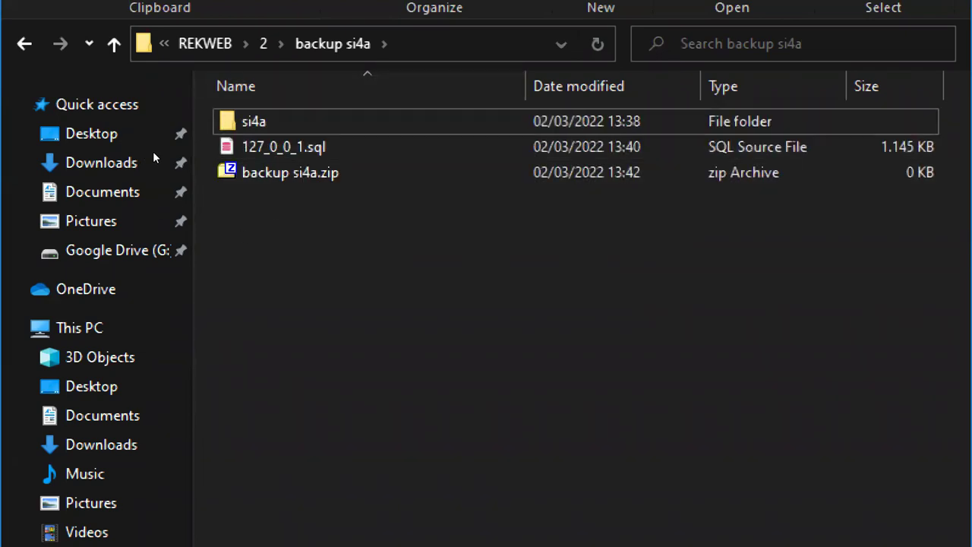
{"action": "key", "text": "alt+Up"}
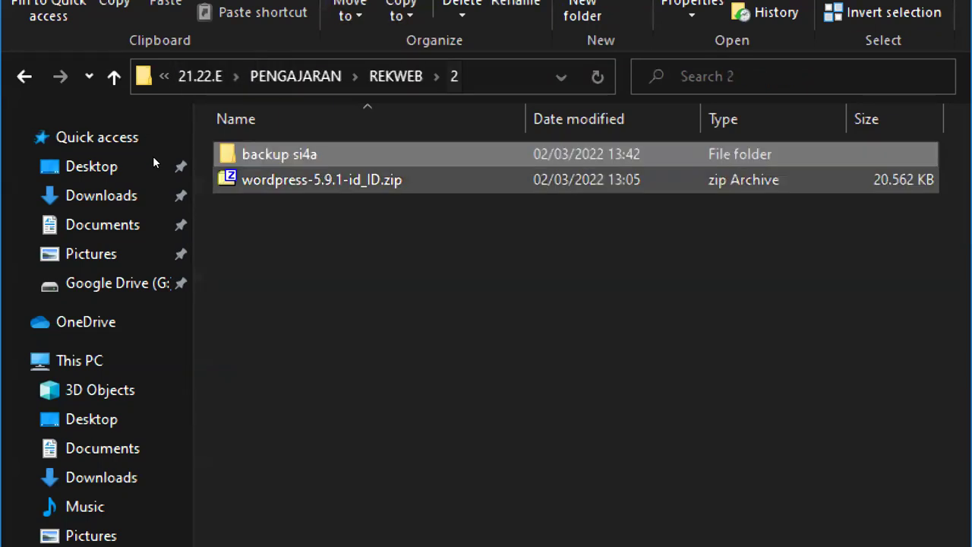
{"action": "key", "text": "Down"}
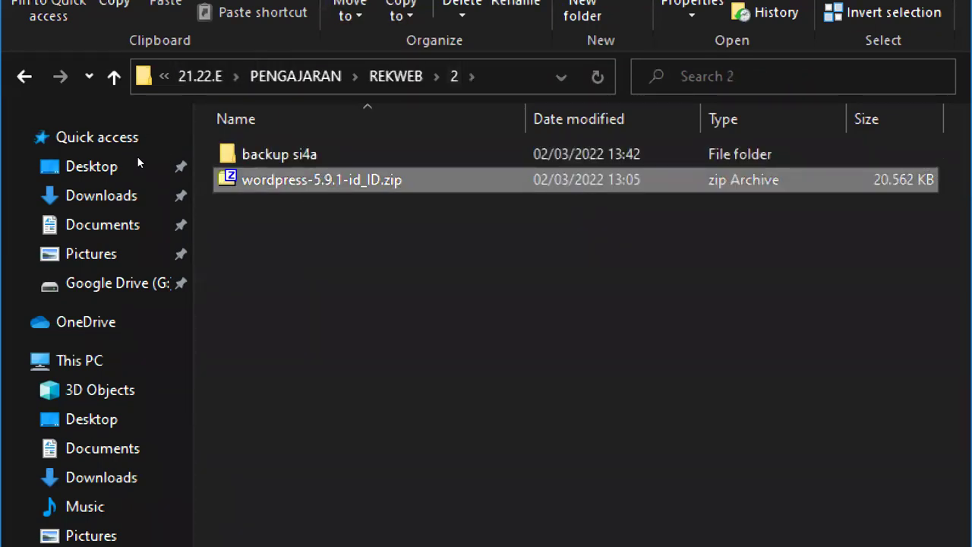
{"action": "key", "text": "Up"}
{"action": "key", "text": "Return"}
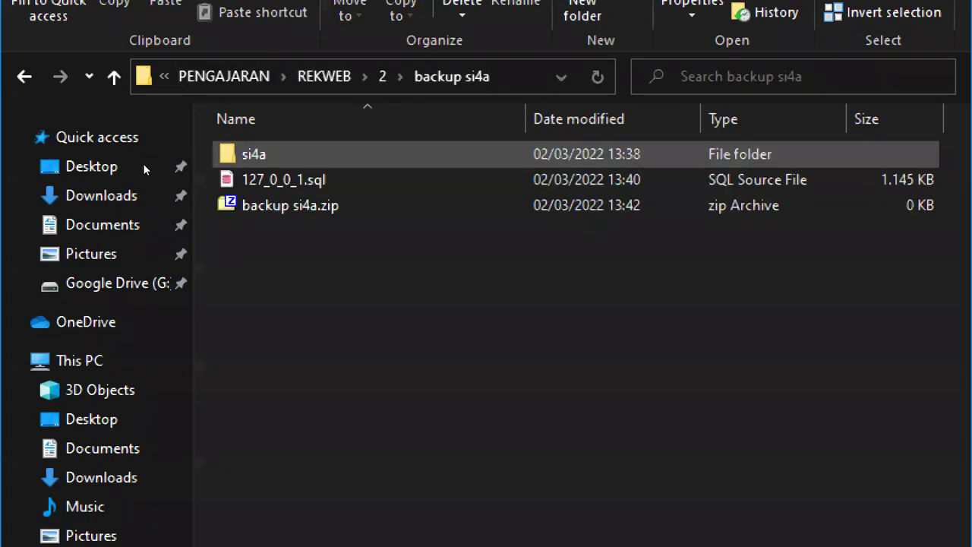
{"action": "key", "text": "End"}
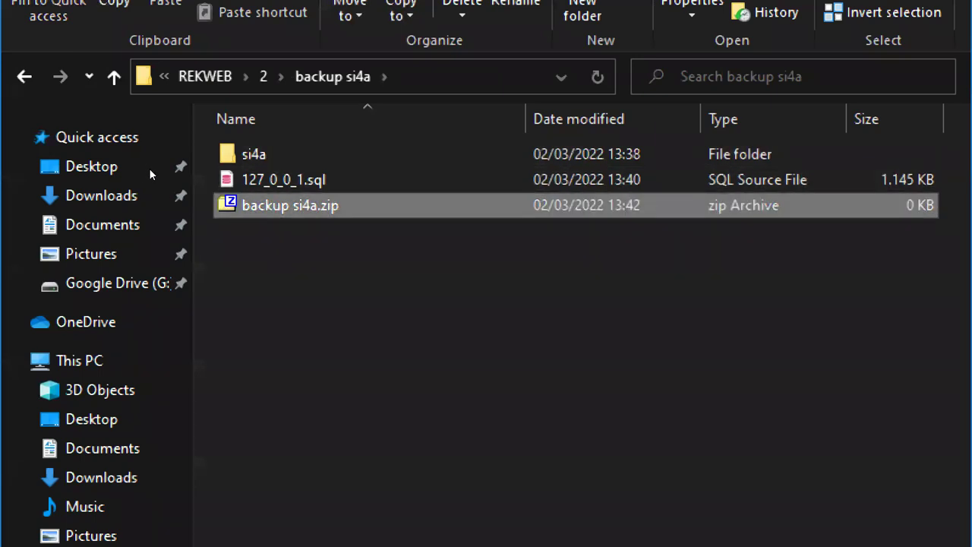
{"action": "key", "text": "Up"}
{"action": "key", "text": "Down"}
Rename the archive to 'hasil pertemuan 1 si4a.zip' and open it
{"action": "key", "text": "F2"}
{"action": "type", "text": "hyas"}
{"action": "key", "text": "BackSpace"}
{"action": "key", "text": "BackSpace"}
{"action": "key", "text": "BackSpace"}
{"action": "type", "text": "asil pertemuan"}
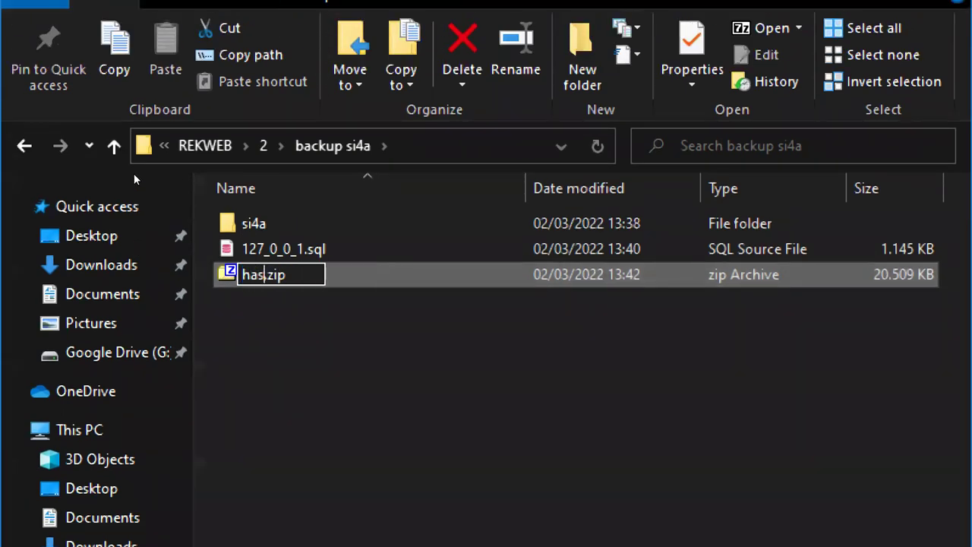
{"action": "type", "text": " 1 si4a"}
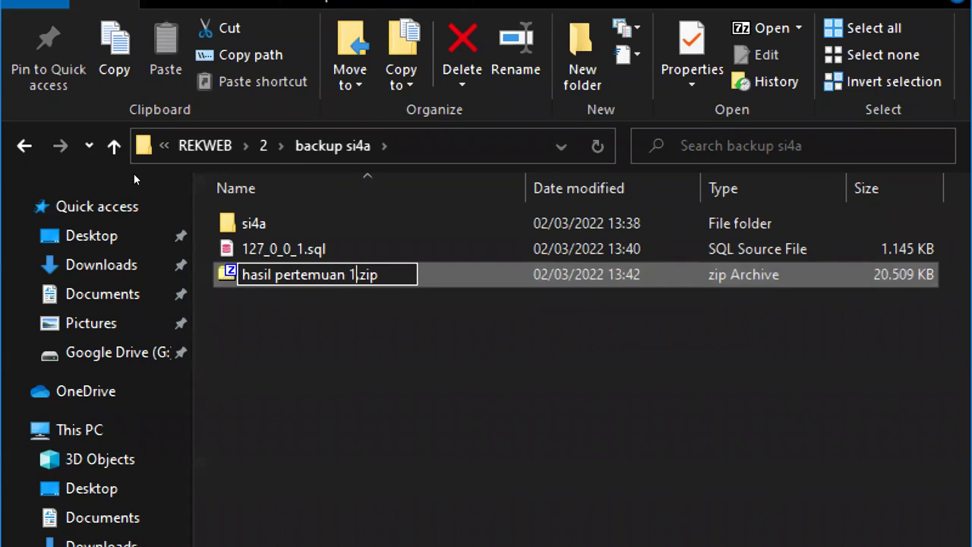
{"action": "key", "text": "Return"}
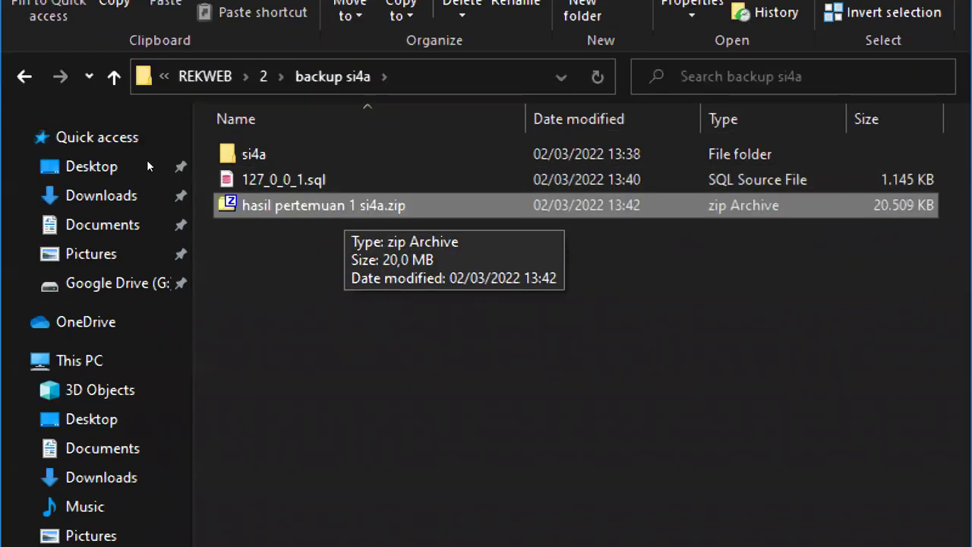
{"action": "key", "text": "Up"}
{"action": "key", "text": "Up"}
{"action": "key", "text": "shift+Down"}
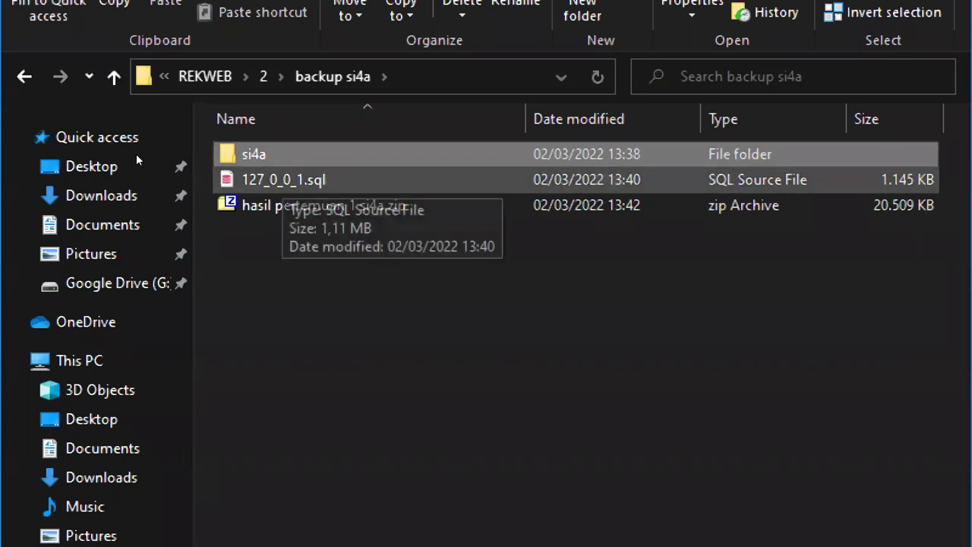
{"action": "key", "text": "Down"}
{"action": "key", "text": "Return"}
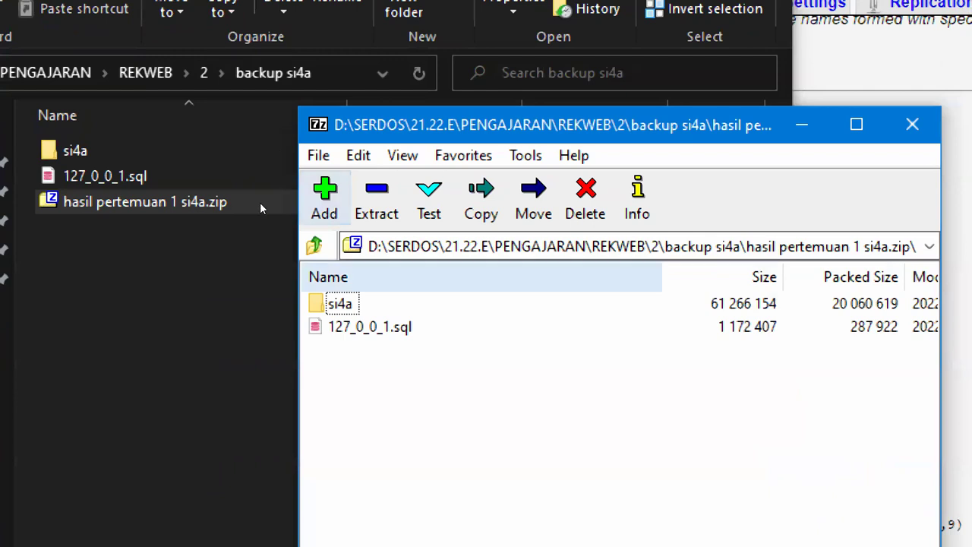
Check that the zip contains si4a and 127_0_0_1.sql, then close 7-Zip
{"action": "key", "text": "alt+F4"}
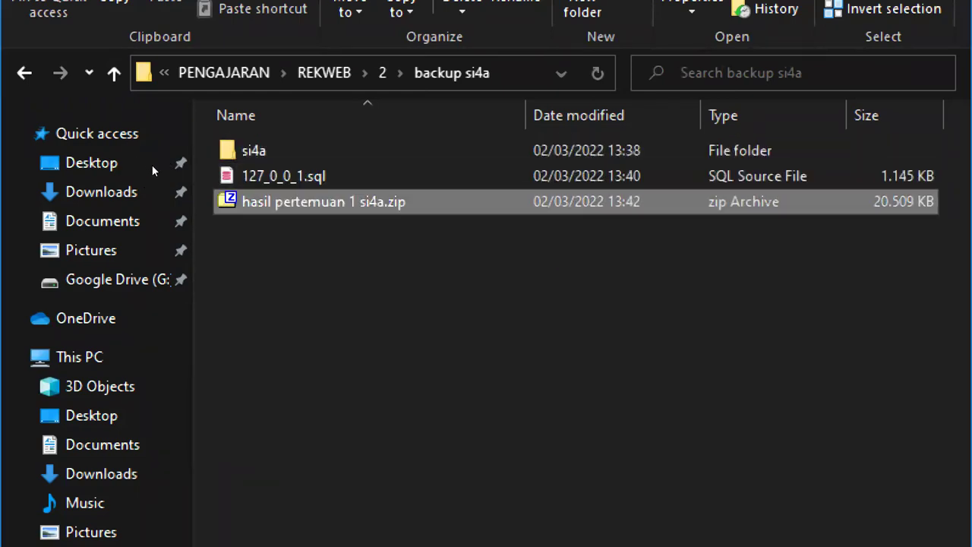
{"action": "key", "text": "Return"}
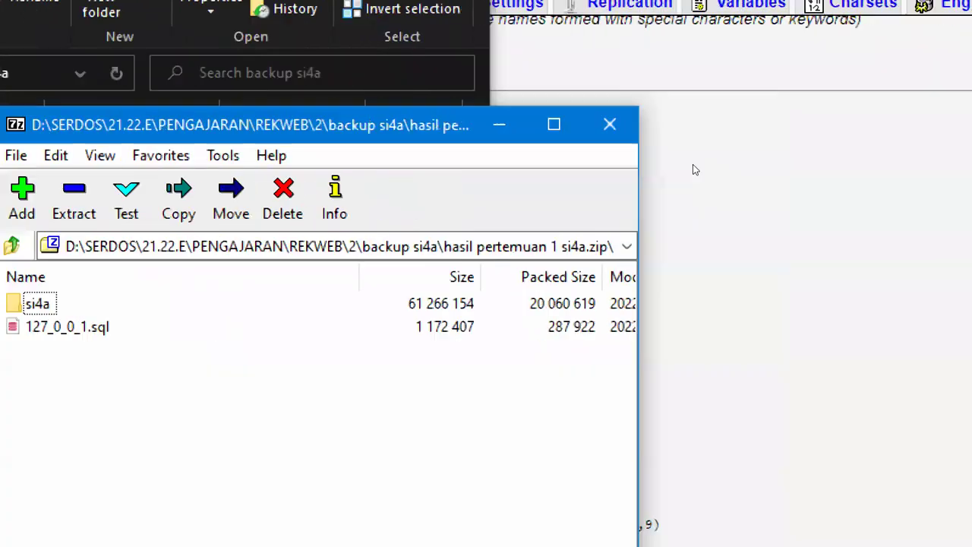
{"action": "left_click", "coordinate": [971, 125]}
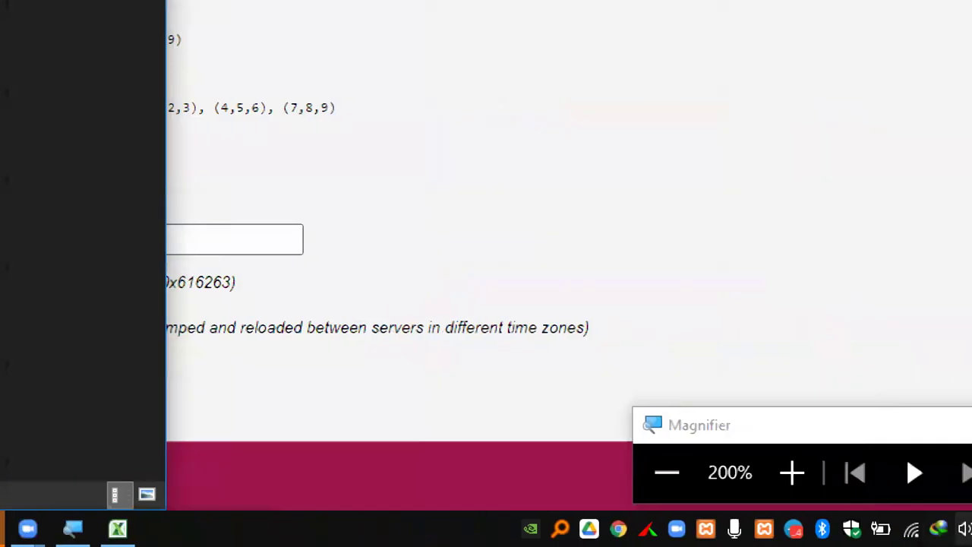
{"action": "left_click", "coordinate": [668, 470]}
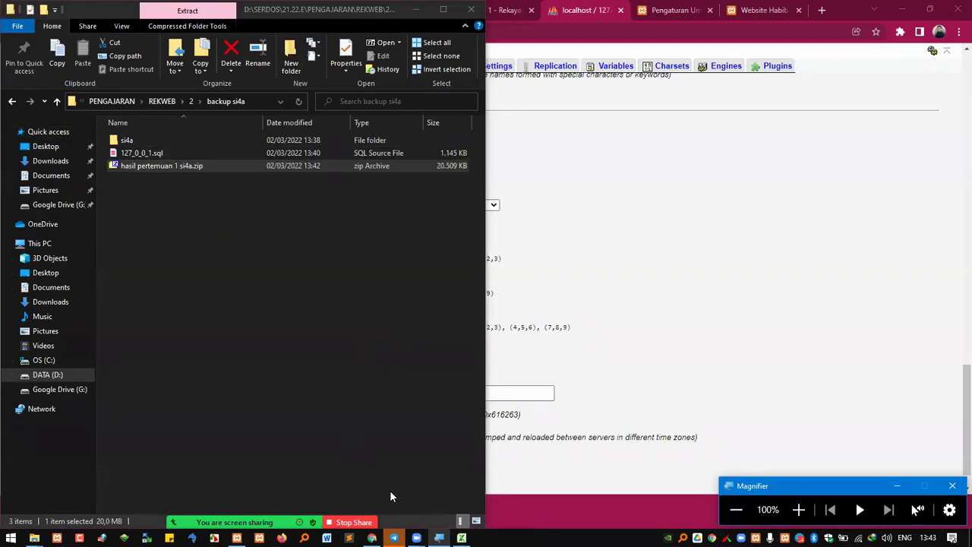
Drag the zip into the REKWEB SI4A 2122 E chat and send it captioned 'bagi yang ketinggalan bisa pakai file ini'
{"action": "left_click", "coordinate": [394, 537]}
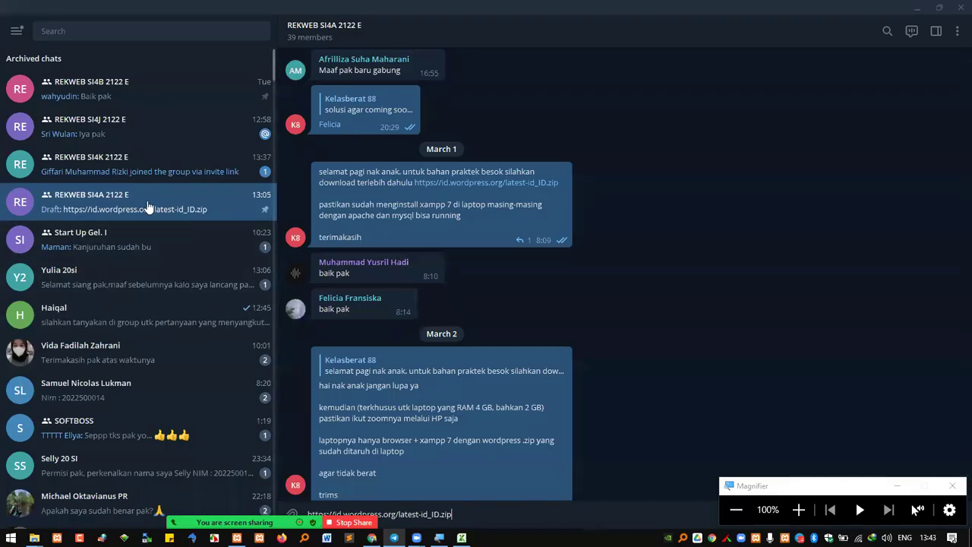
{"action": "mouse_move", "coordinate": [34, 538]}
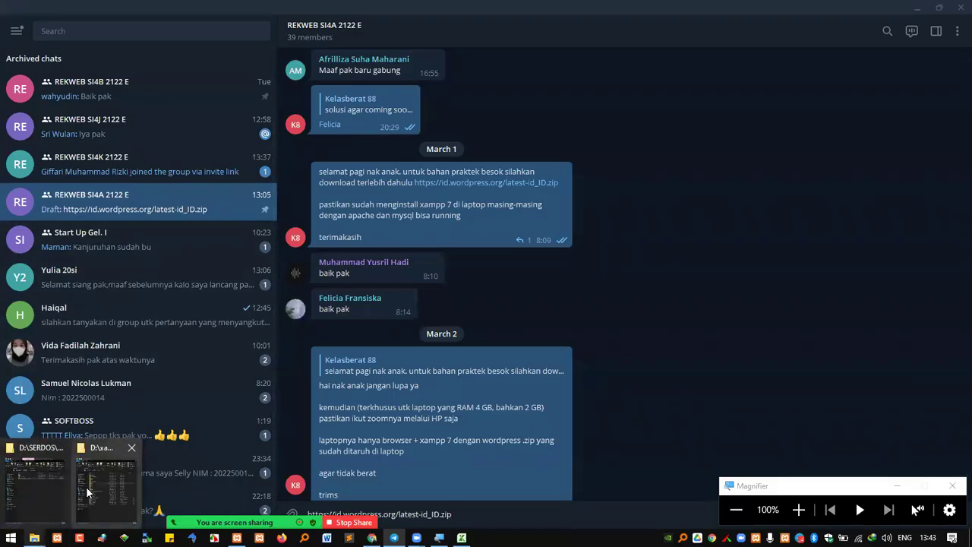
{"action": "left_click", "coordinate": [47, 486]}
{"action": "left_click_drag", "start_coordinate": [199, 167], "coordinate": [635, 306]}
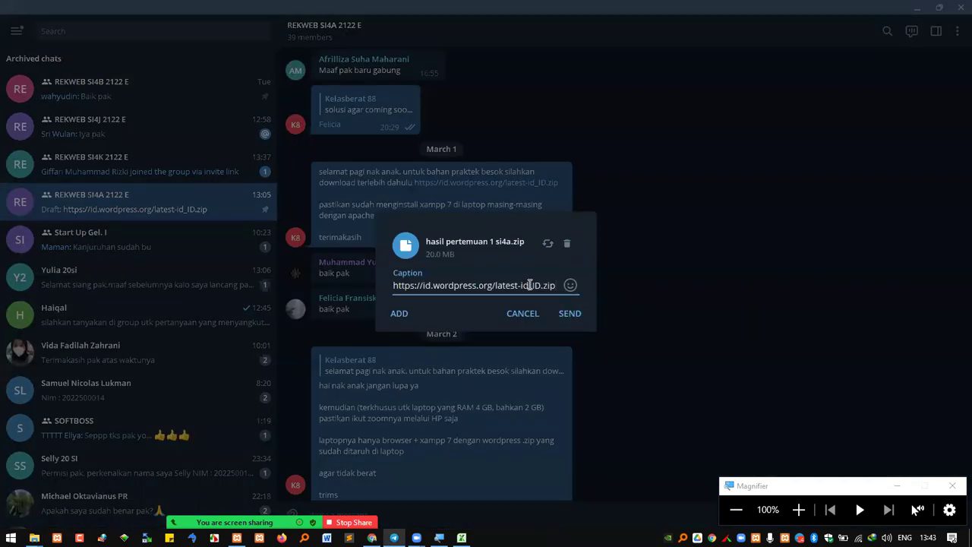
{"action": "key", "text": "ctrl+a"}
{"action": "type", "text": "bagi "}
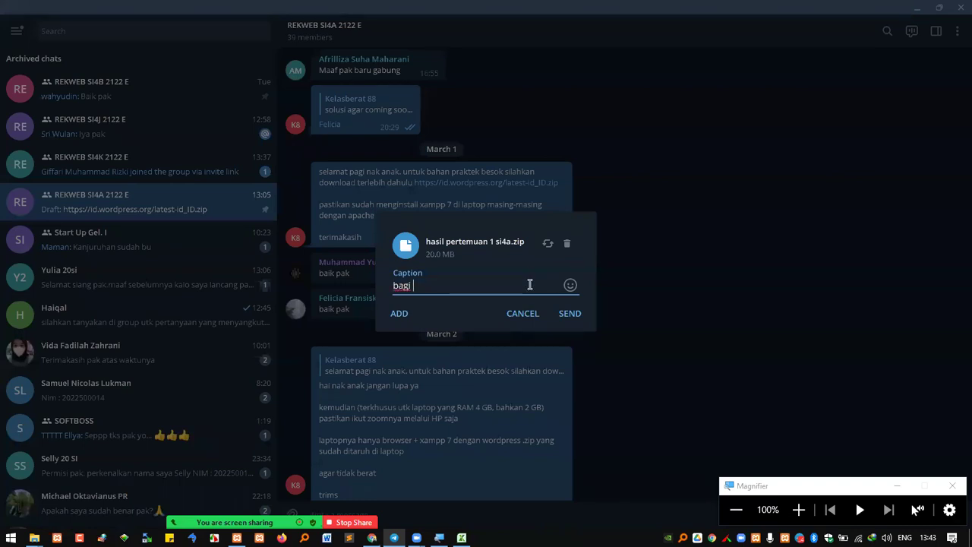
{"action": "type", "text": "yang ketinggalan "}
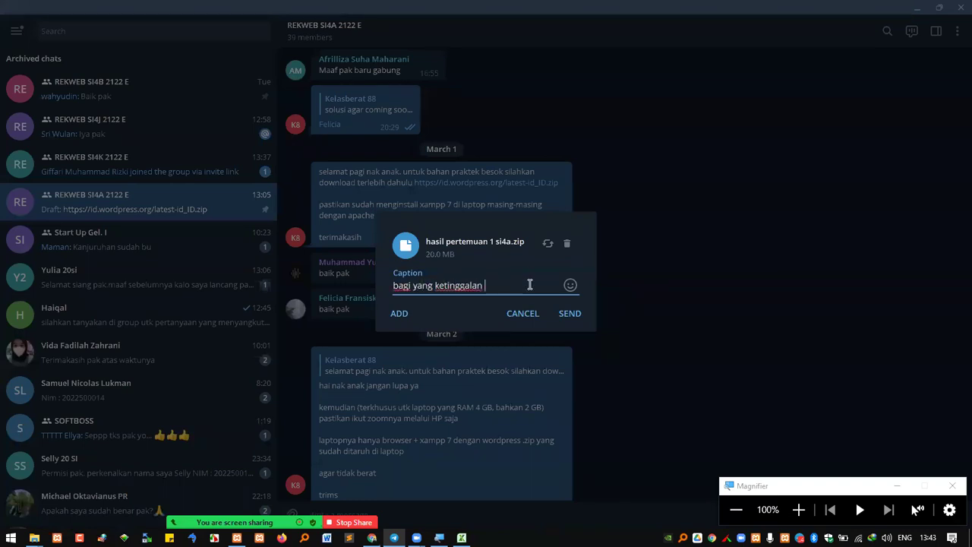
{"action": "type", "text": "bisa pakai file ini"}
{"action": "key", "text": "Return"}
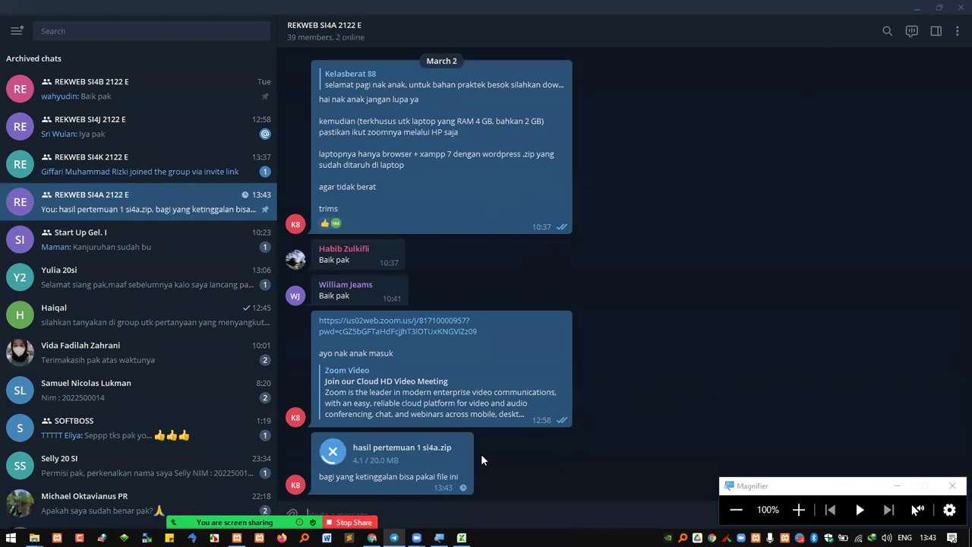
Minimize Telegram, magnify the screen, and highlight the si4a folder and 127_0_0_1.sql in backup si4a
{"action": "left_click", "coordinate": [917, 9]}
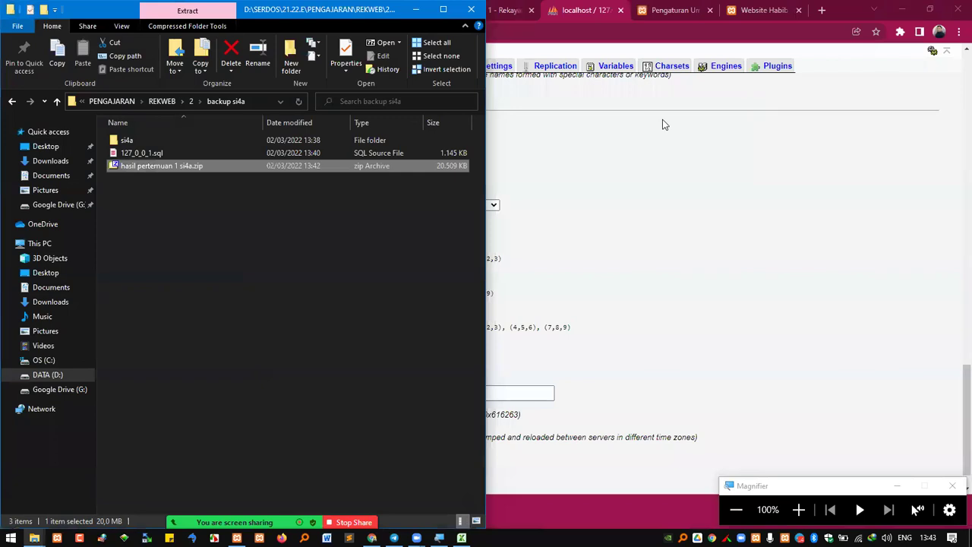
{"action": "left_click", "coordinate": [384, 293]}
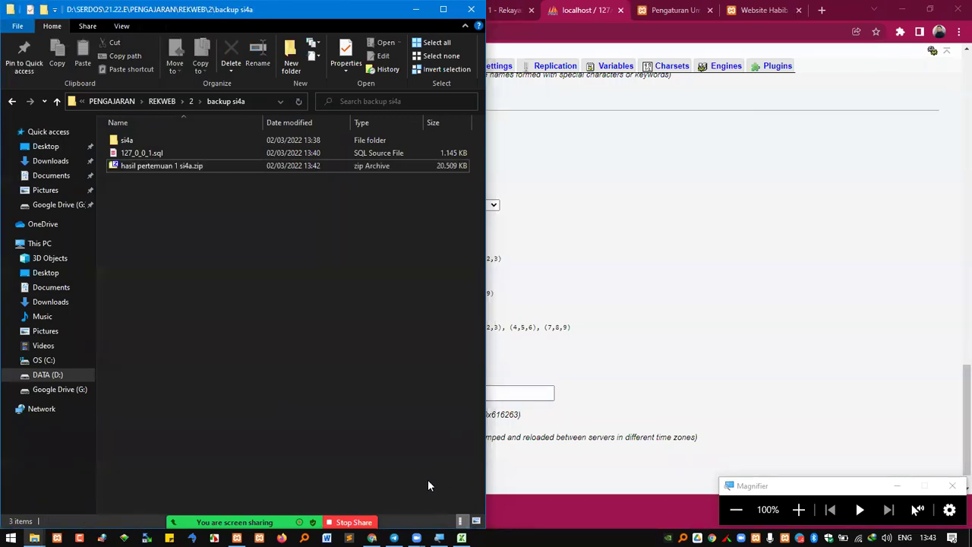
{"action": "left_click", "coordinate": [798, 509]}
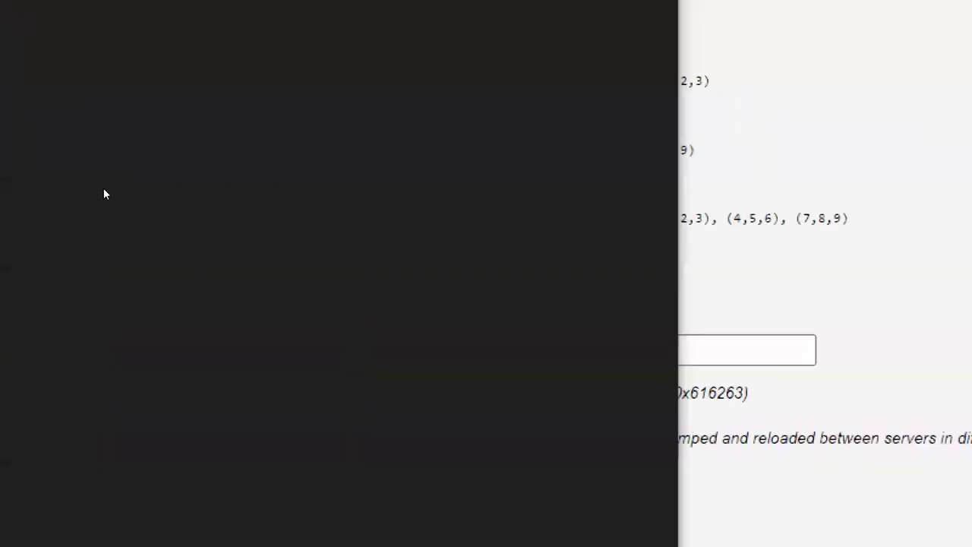
{"action": "left_click", "coordinate": [254, 148]}
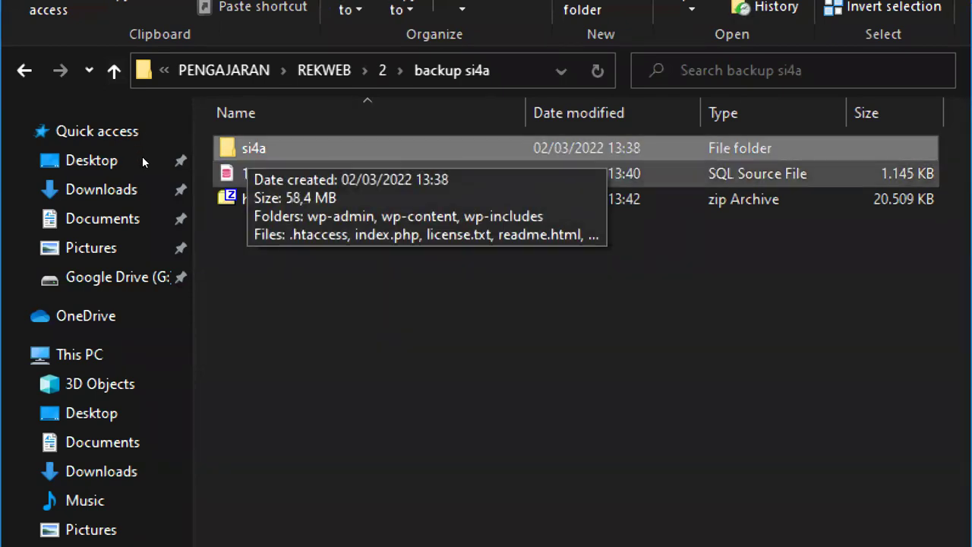
{"action": "left_click", "coordinate": [304, 176]}
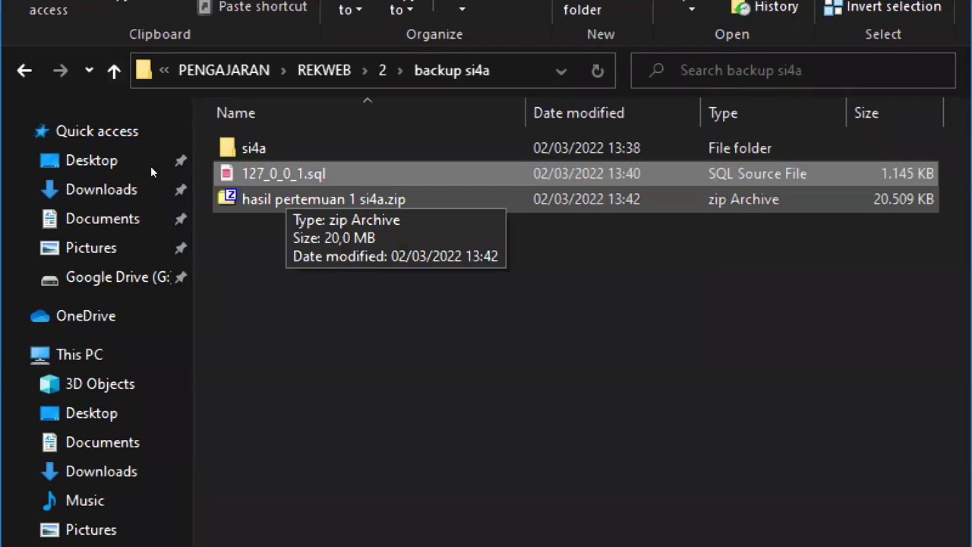
{"action": "key", "text": "Down"}
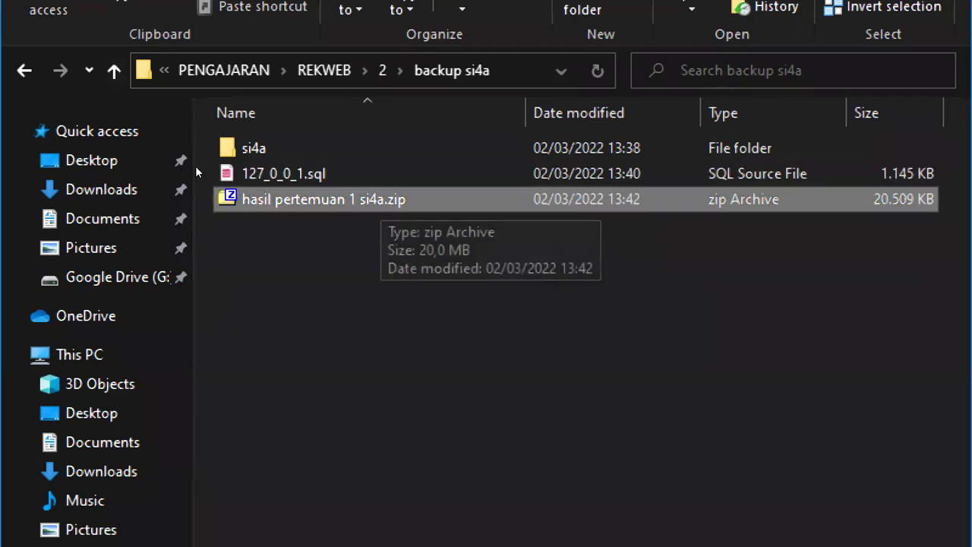
Check the zip's context menu without extracting, then reselect si4a, 127_0_0_1.sql and hasil pertemuan 1 si4a.zip
{"action": "right_click", "coordinate": [394, 200]}
{"action": "mouse_move", "coordinate": [661, 353]}
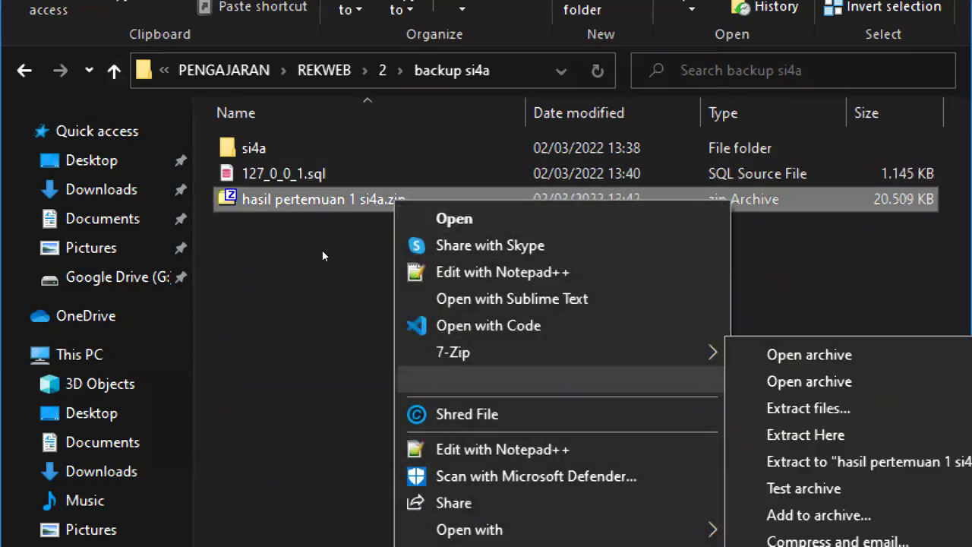
{"action": "key", "text": "Escape"}
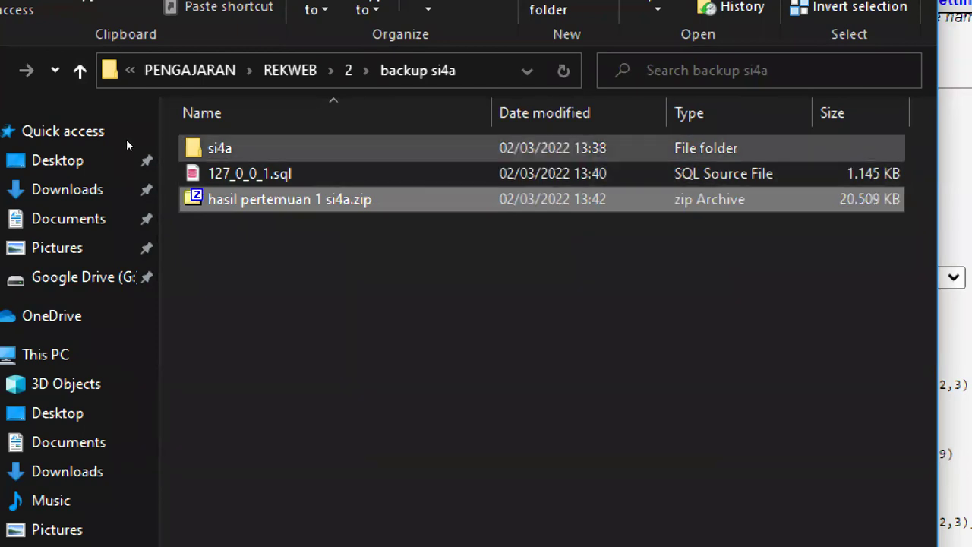
{"action": "left_click", "coordinate": [220, 149]}
{"action": "left_click", "coordinate": [241, 173]}
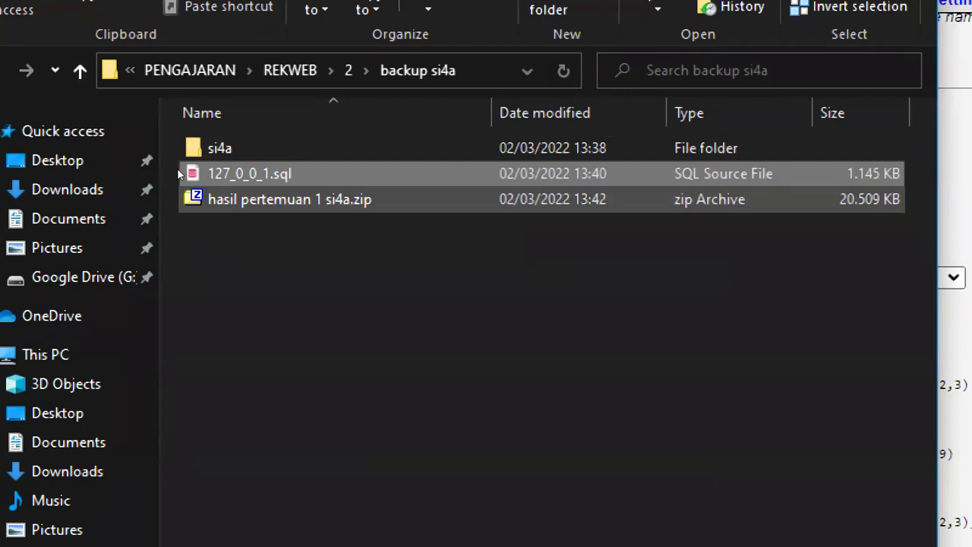
{"action": "left_click", "coordinate": [191, 199]}
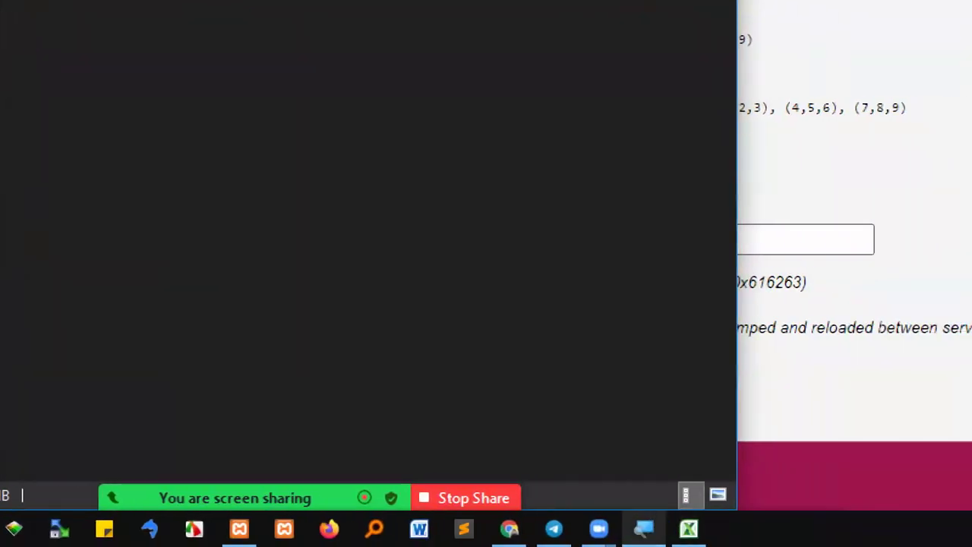
Bring back the REKWEB SI4A Telegram group, reset magnification to 100%, and show Zoom's participants list
{"action": "left_click", "coordinate": [423, 475]}
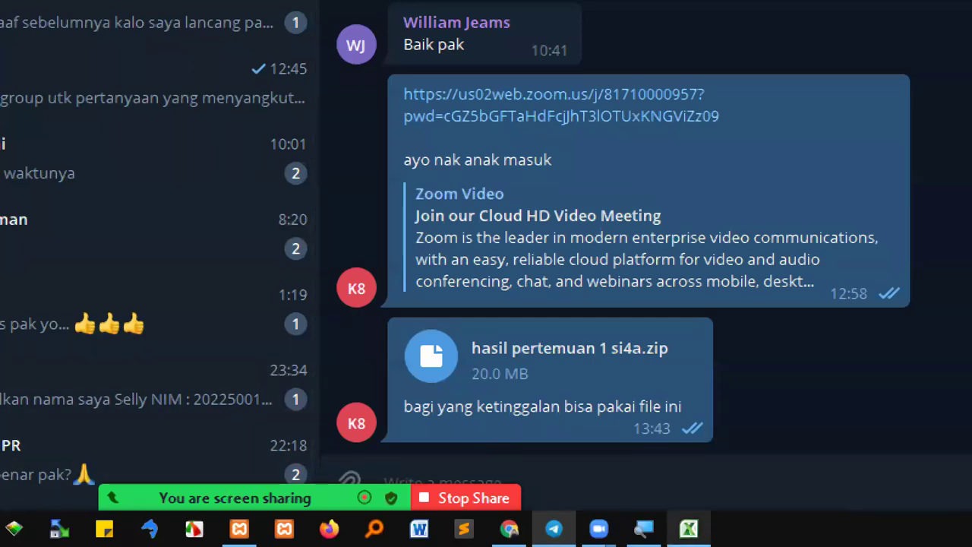
{"action": "left_click", "coordinate": [644, 528]}
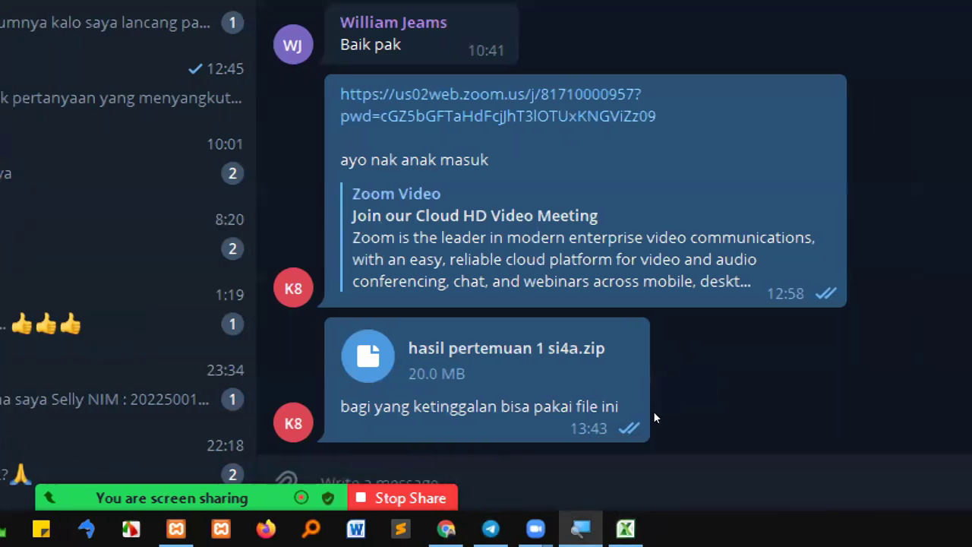
{"action": "left_click", "coordinate": [747, 496]}
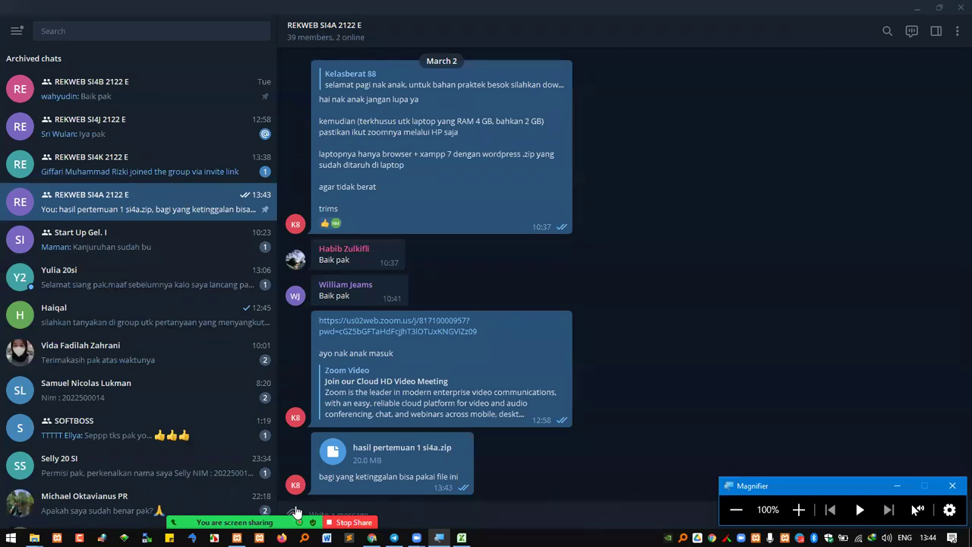
{"action": "left_click", "coordinate": [297, 512]}
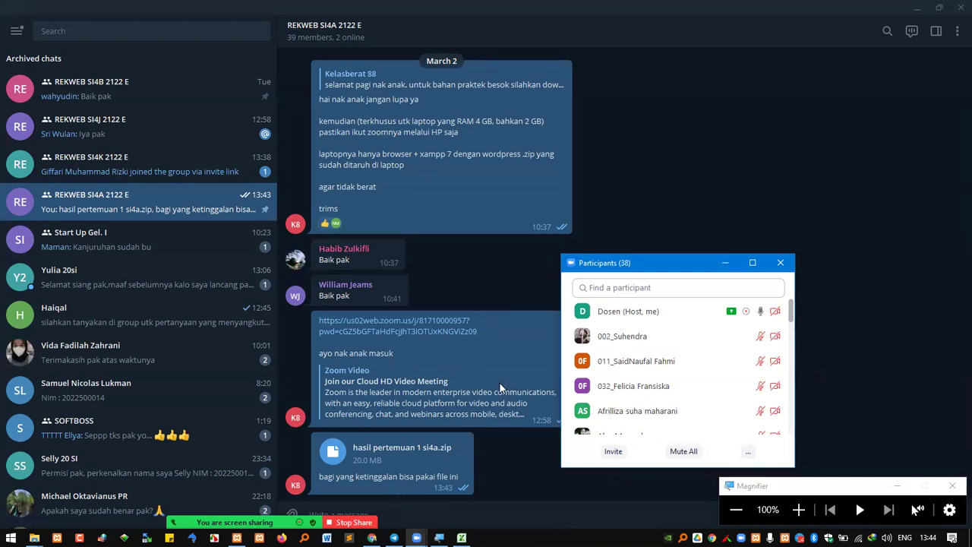
Reply 'oke lekas sembuh nak' in the student's private Telegram chat
{"action": "left_click", "coordinate": [197, 287]}
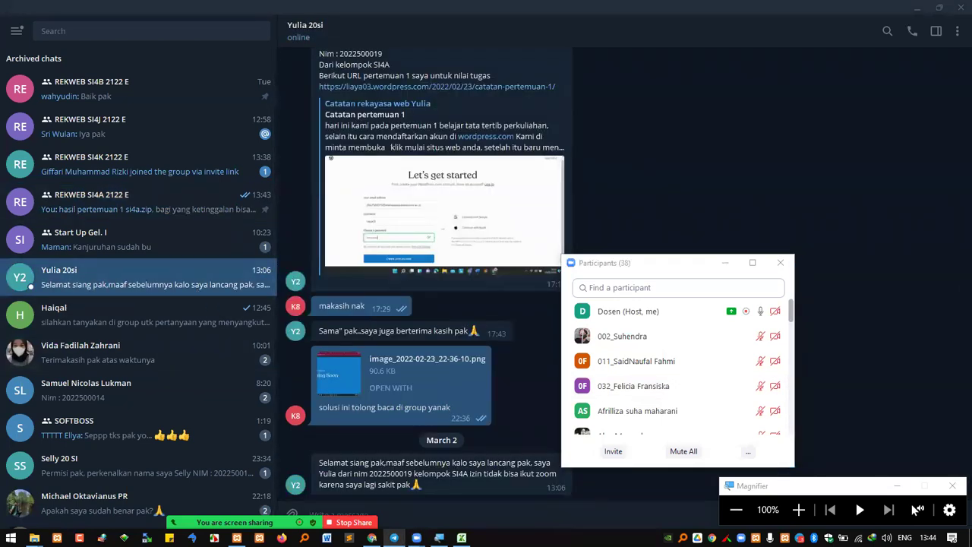
{"action": "type", "text": "oke lekas sembuh nak"}
{"action": "key", "text": "Return"}
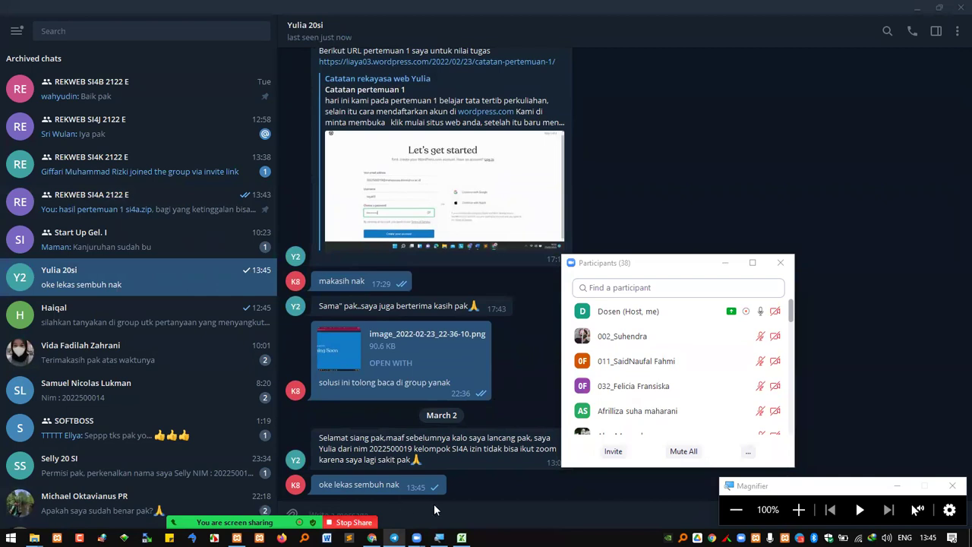
Select cell F7 in the attendance spreadsheet, then return to the Telegram chat
{"action": "left_click", "coordinate": [461, 537]}
{"action": "left_click", "coordinate": [373, 316]}
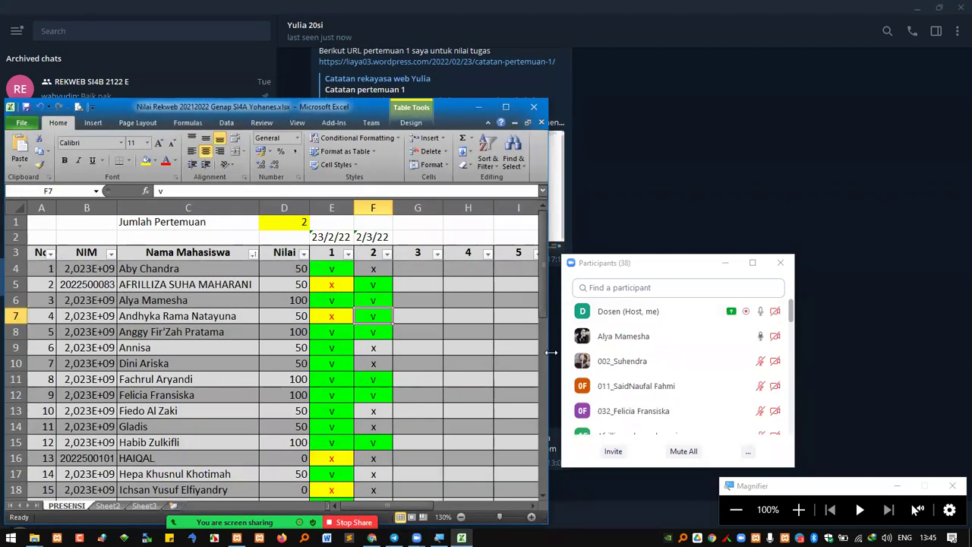
{"action": "left_click", "coordinate": [707, 199]}
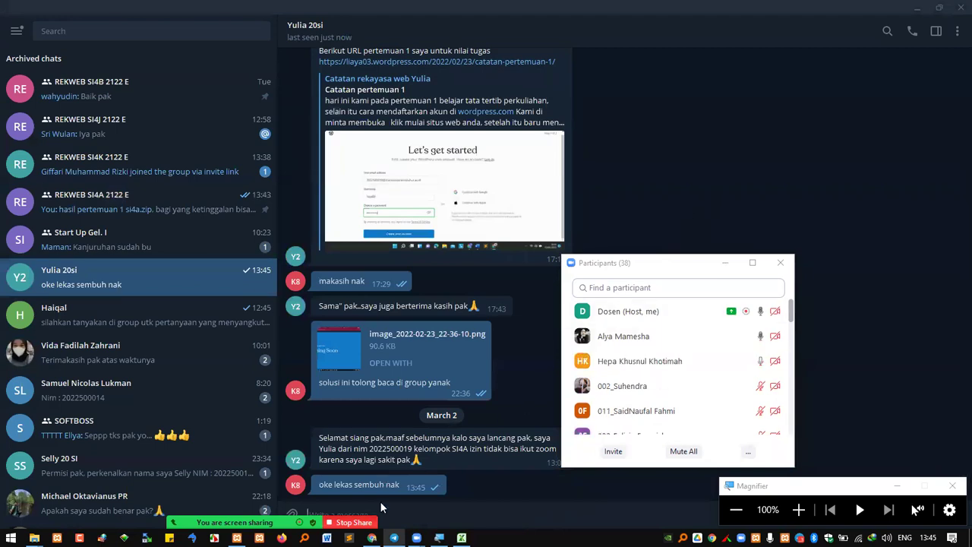
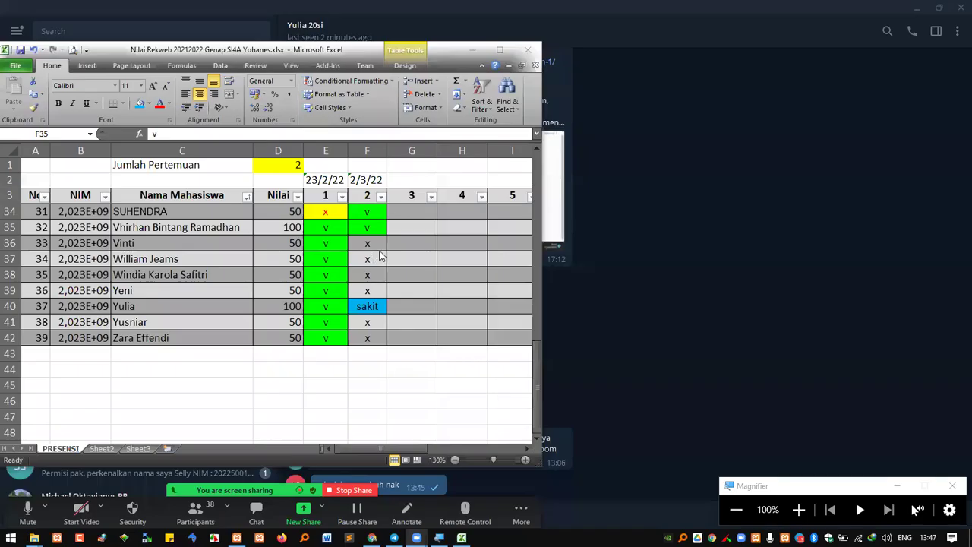
Scroll up the PRESENSI sheet to view the top of the attendance table
{"action": "scroll", "coordinate": [395, 263], "scroll_direction": "up", "scroll_amount": 9}
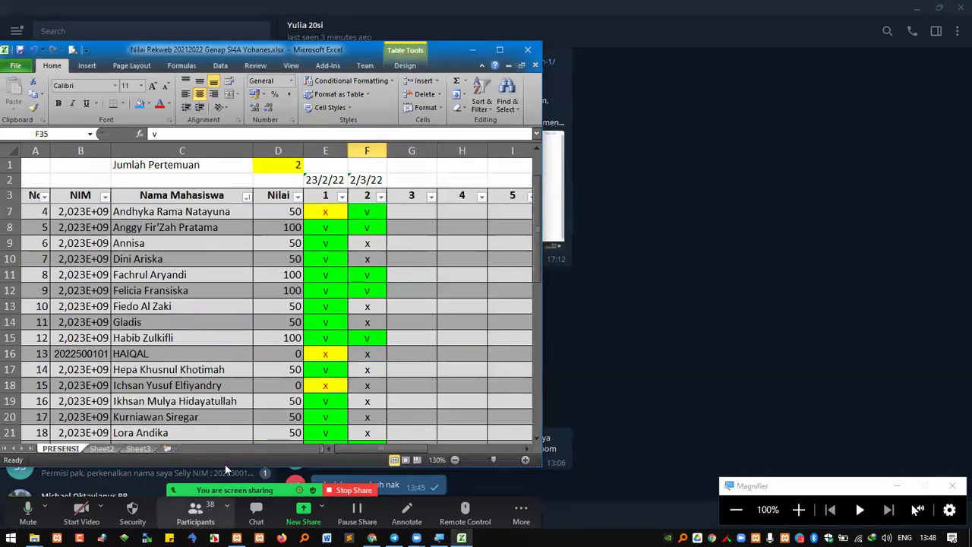
{"action": "scroll", "coordinate": [345, 325], "scroll_direction": "up", "scroll_amount": 1}
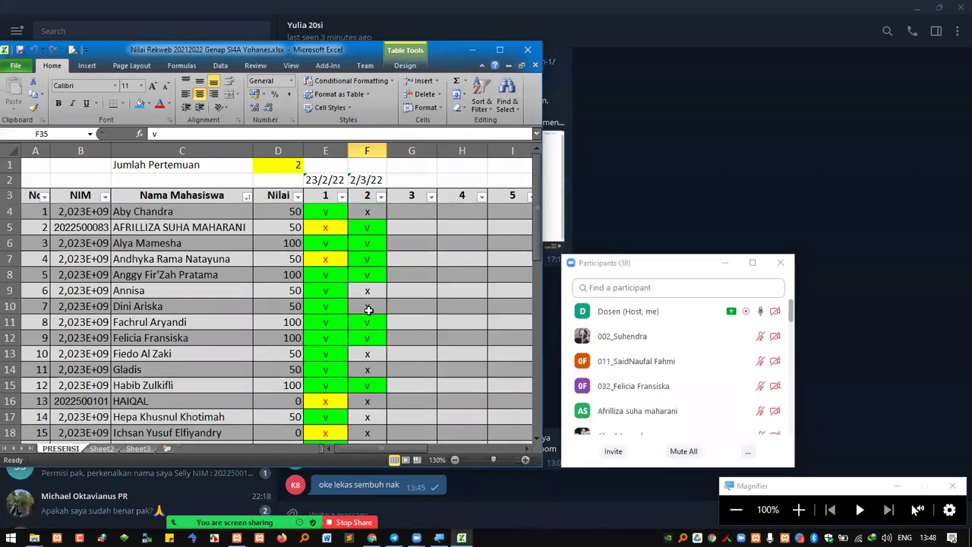
Mark the row 4 student absent for 2/3/22 by pasting the yellow x from E5 into F4
{"action": "left_click", "coordinate": [366, 218]}
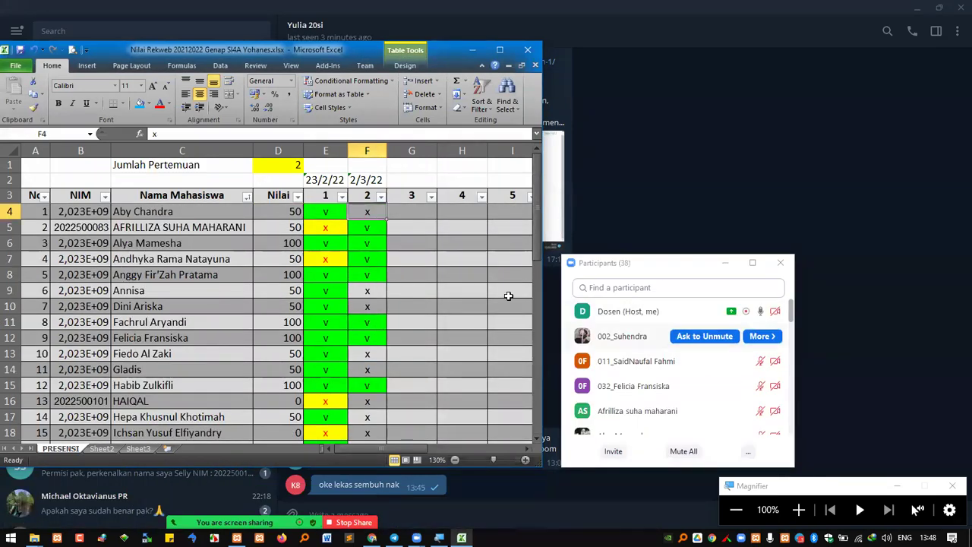
{"action": "type", "text": "aby"}
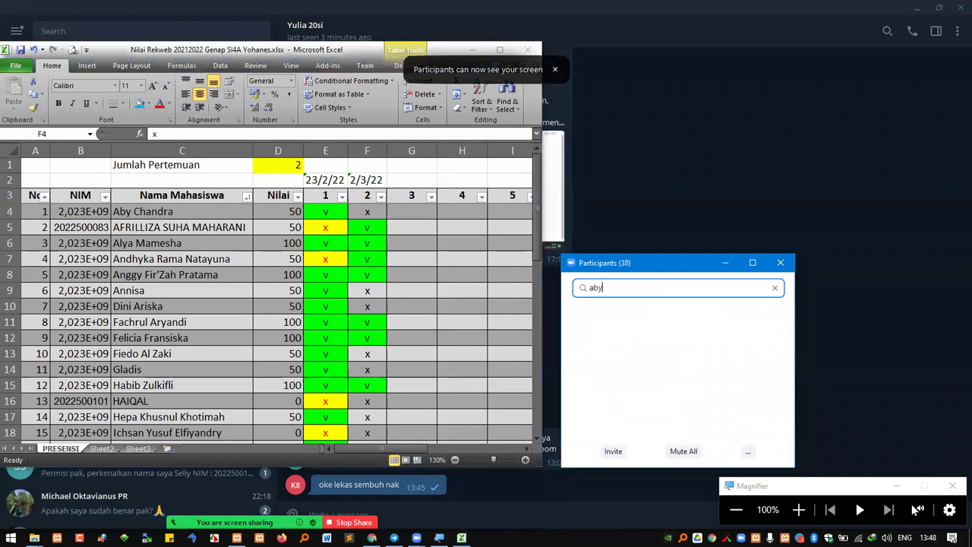
{"action": "left_click", "coordinate": [334, 230]}
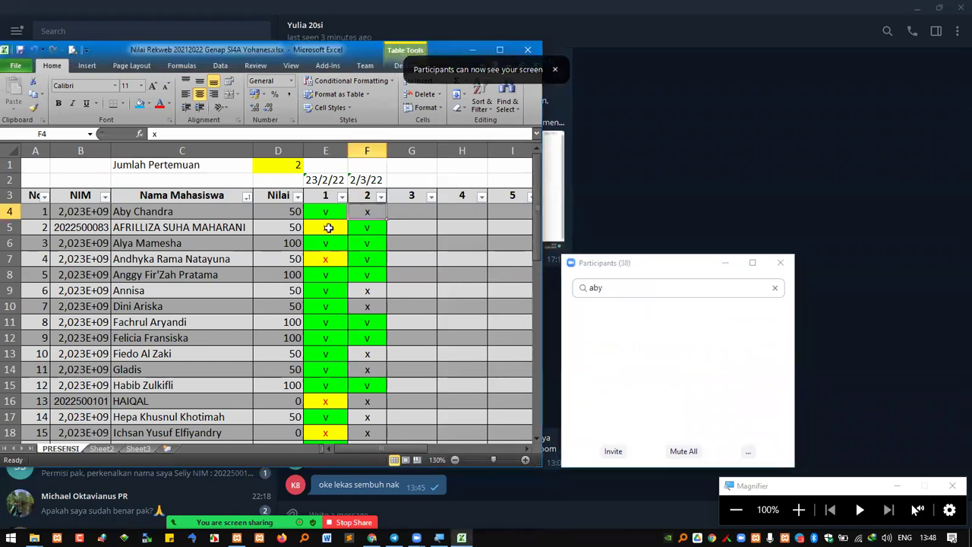
{"action": "key", "text": "ctrl+c"}
{"action": "left_click", "coordinate": [367, 212]}
{"action": "key", "text": "ctrl+v"}
After checking the participant search, mark the row 9 student present with E9's green v in F9
{"action": "key", "text": "alt+Tab"}
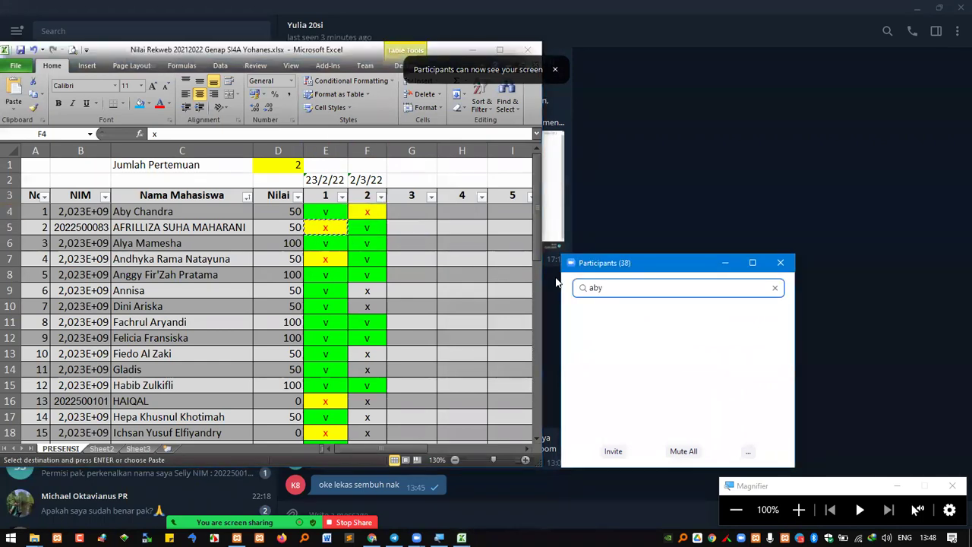
{"action": "type", "text": "anni"}
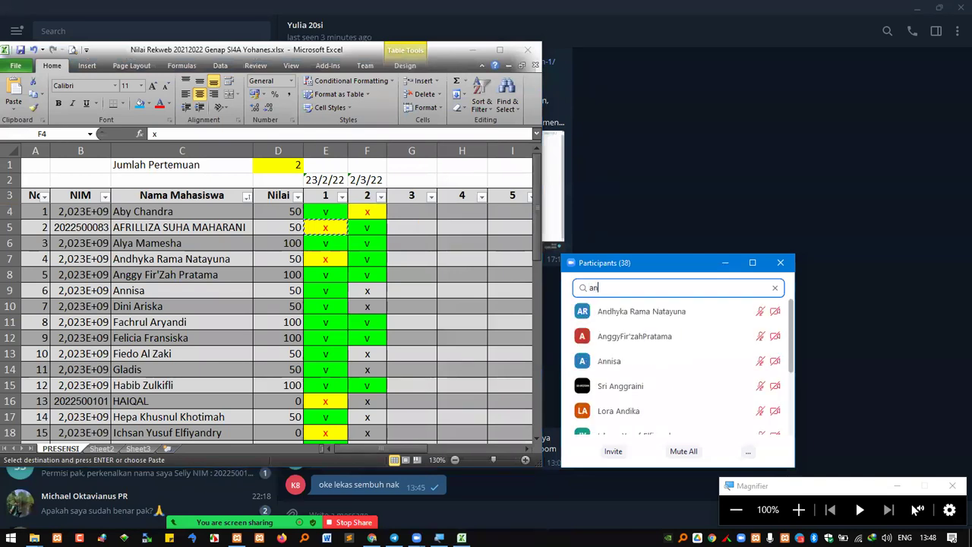
{"action": "left_click", "coordinate": [328, 291]}
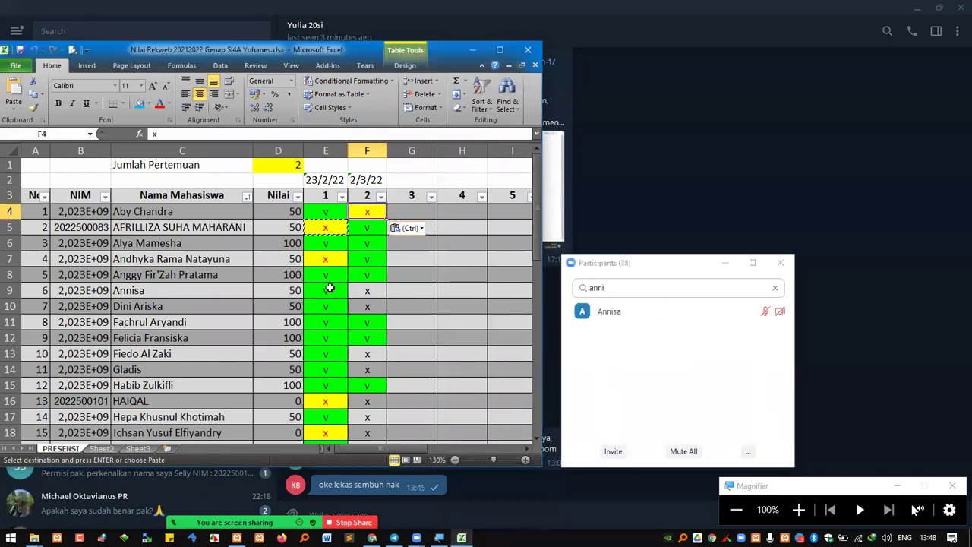
{"action": "key", "text": "ctrl+c"}
{"action": "left_click", "coordinate": [369, 291]}
{"action": "key", "text": "ctrl+v"}
{"action": "key", "text": "Down"}
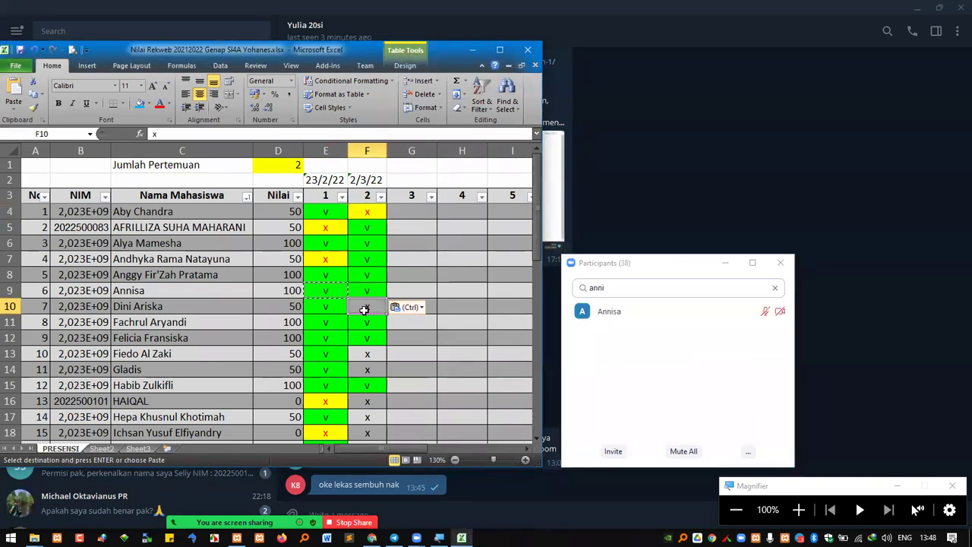
Mark the row 10 student present with E10's green v in F10, then clear the participant search
{"action": "key", "text": "alt+Tab"}
{"action": "type", "text": "dini"}
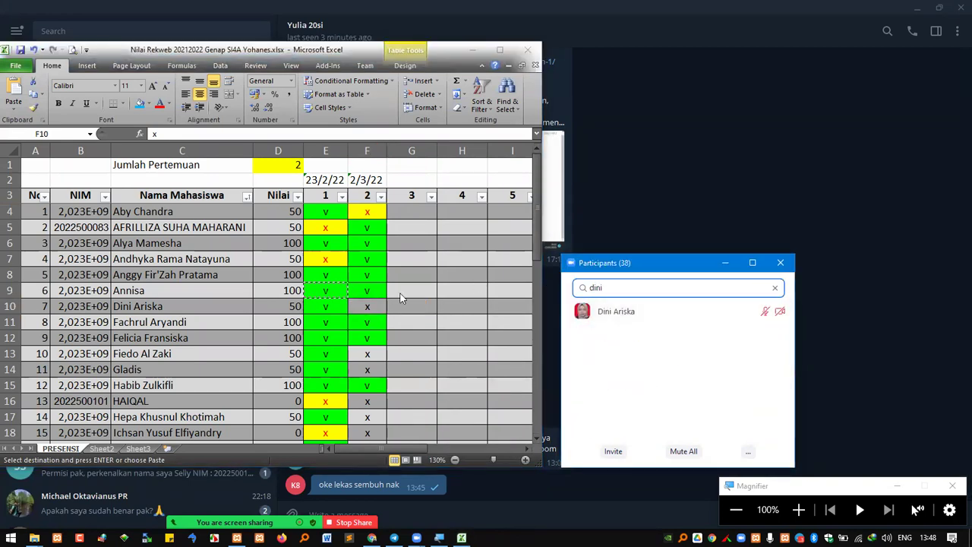
{"action": "left_click", "coordinate": [326, 308]}
{"action": "key", "text": "ctrl+c"}
{"action": "left_click", "coordinate": [368, 306]}
{"action": "key", "text": "ctrl+v"}
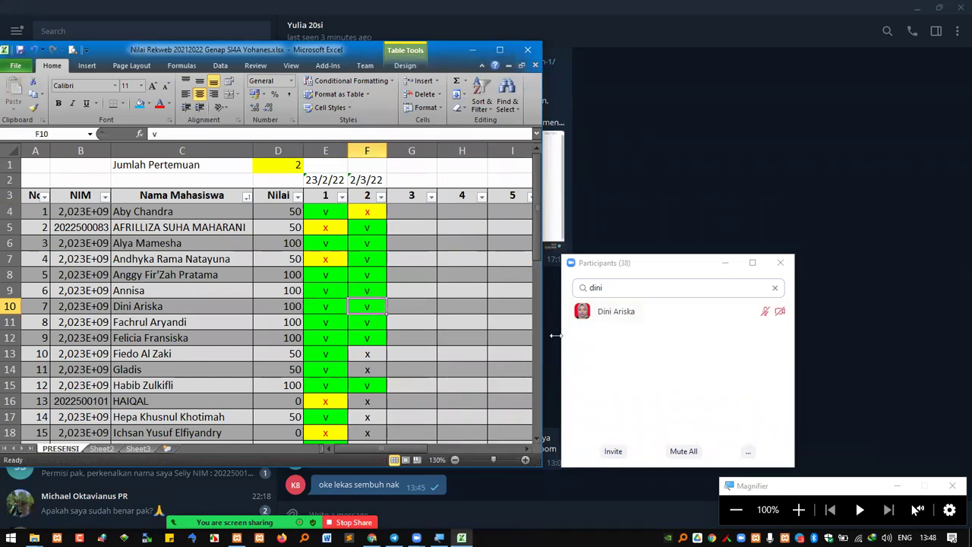
{"action": "left_click", "coordinate": [774, 287]}
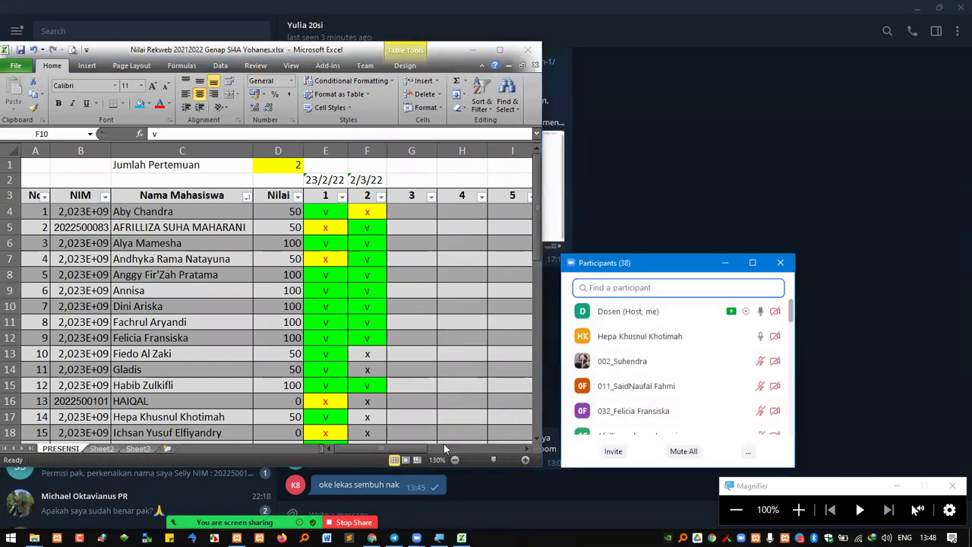
Minimize Excel and Telegram to reveal the backup si4a folder in File Explorer
{"action": "left_click", "coordinate": [468, 50]}
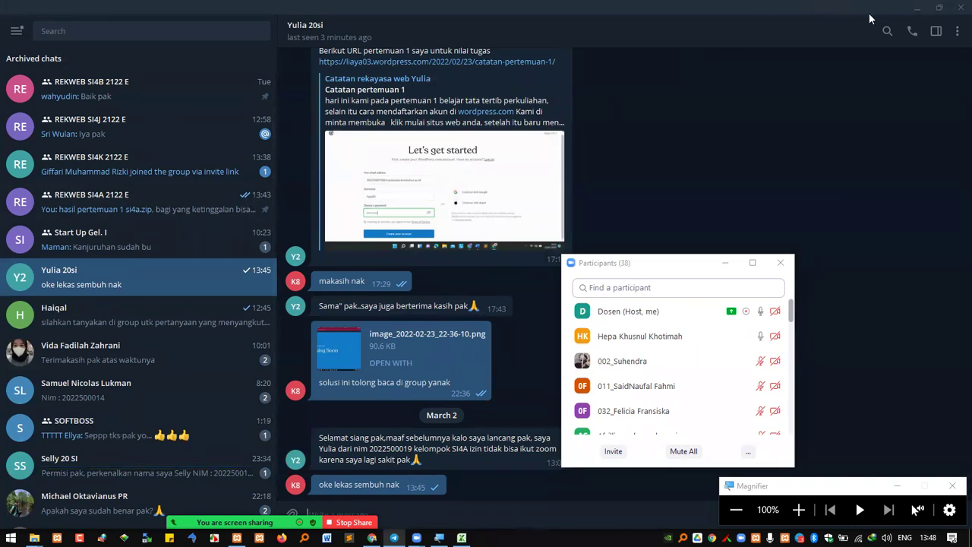
{"action": "left_click", "coordinate": [916, 8]}
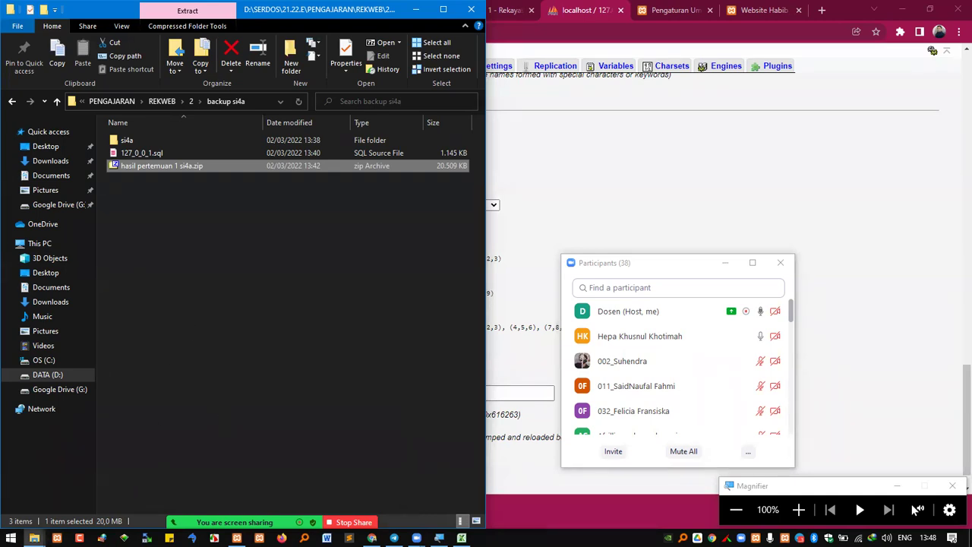
Snap D:\xampp7\htdocs beside the backup si4a folder, select si4a, and bring Excel forward
{"action": "left_click", "coordinate": [34, 538]}
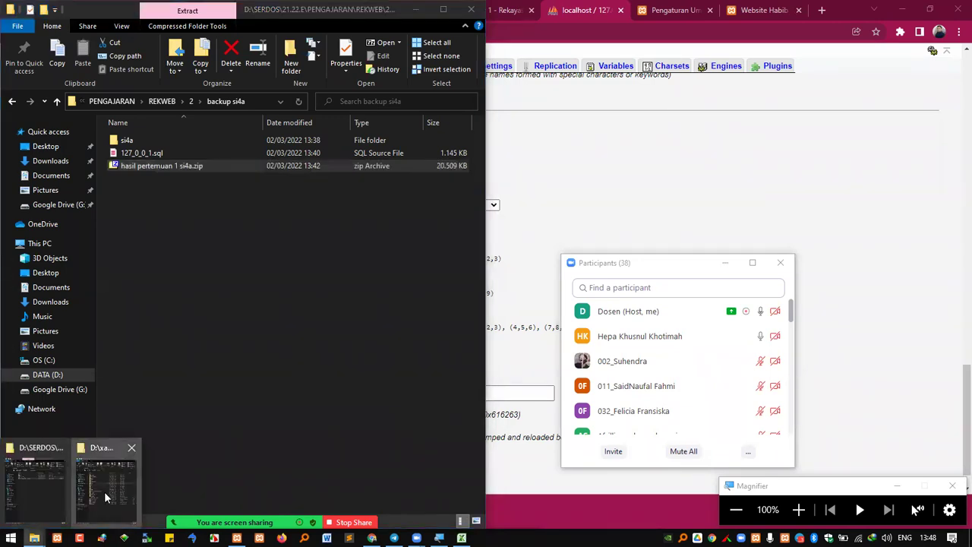
{"action": "left_click", "coordinate": [107, 486]}
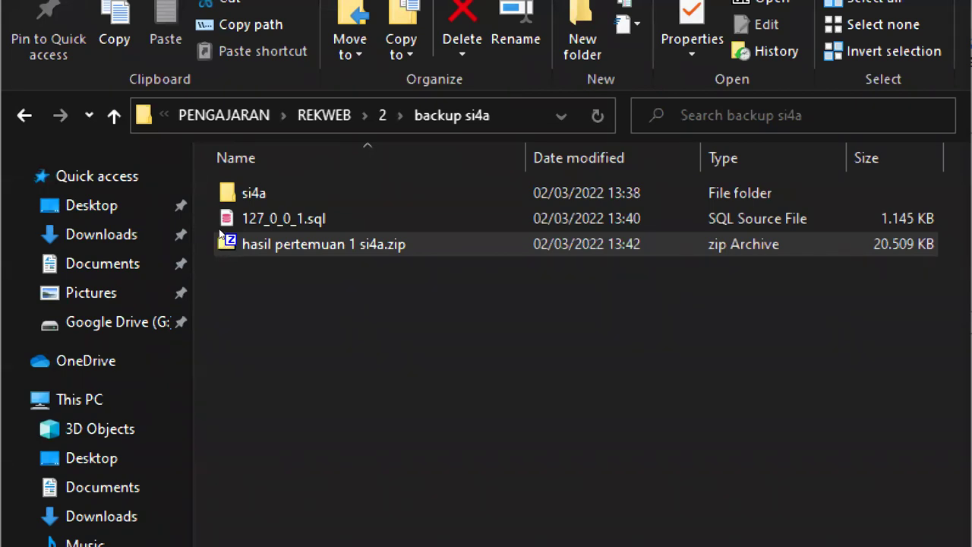
{"action": "left_click", "coordinate": [223, 190]}
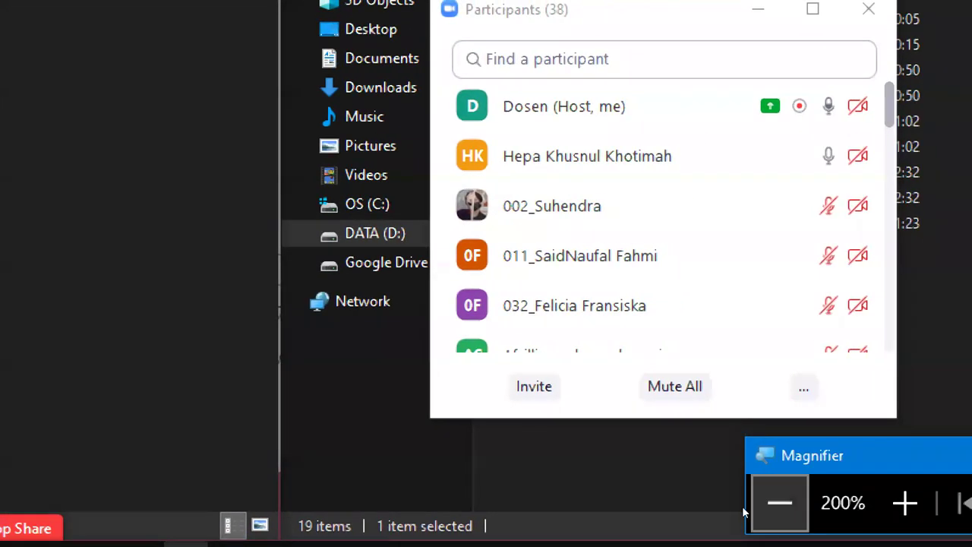
{"action": "left_click", "coordinate": [779, 502]}
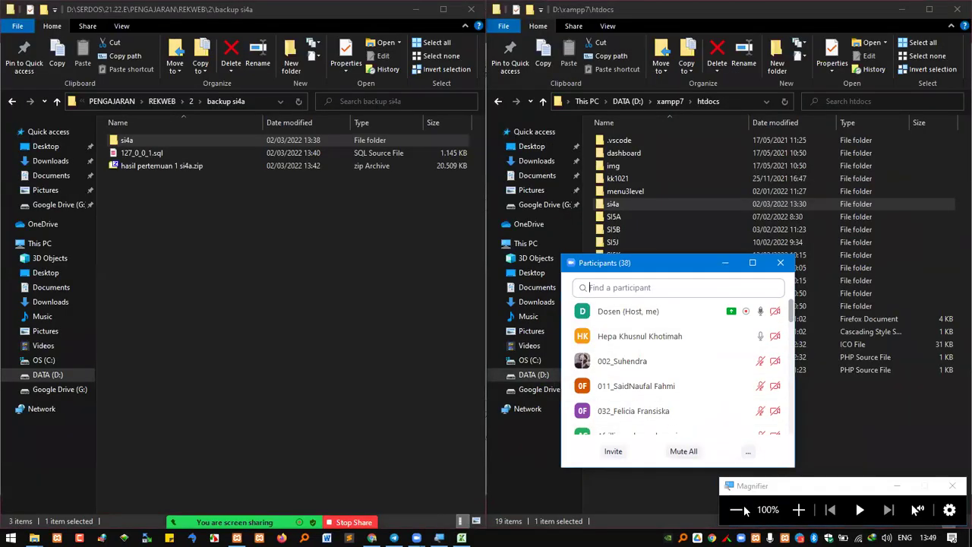
{"action": "left_click", "coordinate": [462, 538]}
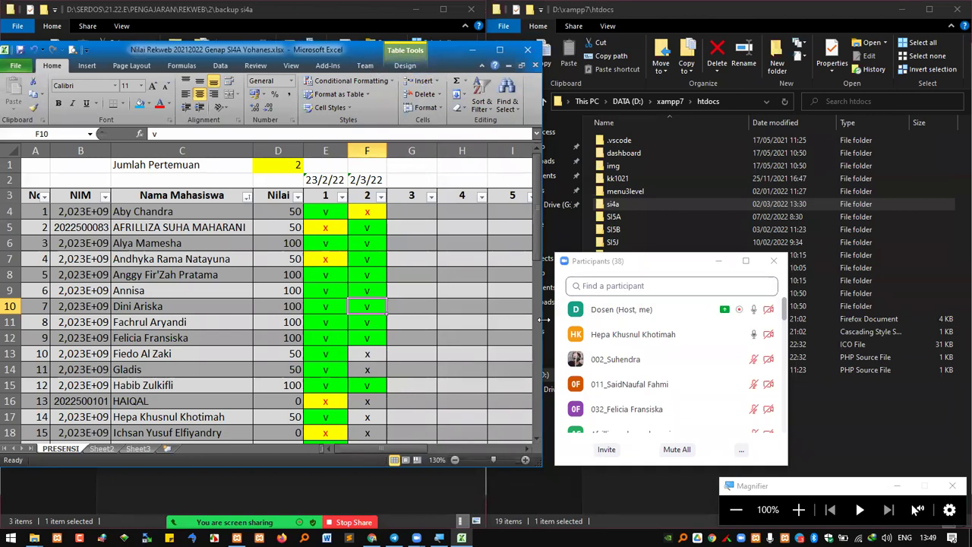
Look up the first attendee in the participant list and mark F13 present with a v
{"action": "left_click", "coordinate": [544, 319]}
{"action": "type", "text": "fie"}
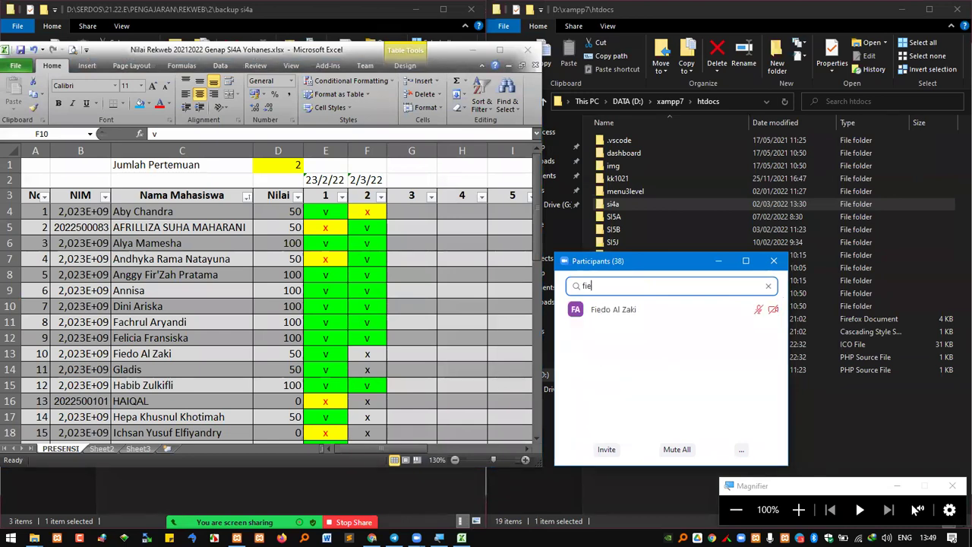
{"action": "left_click", "coordinate": [332, 355]}
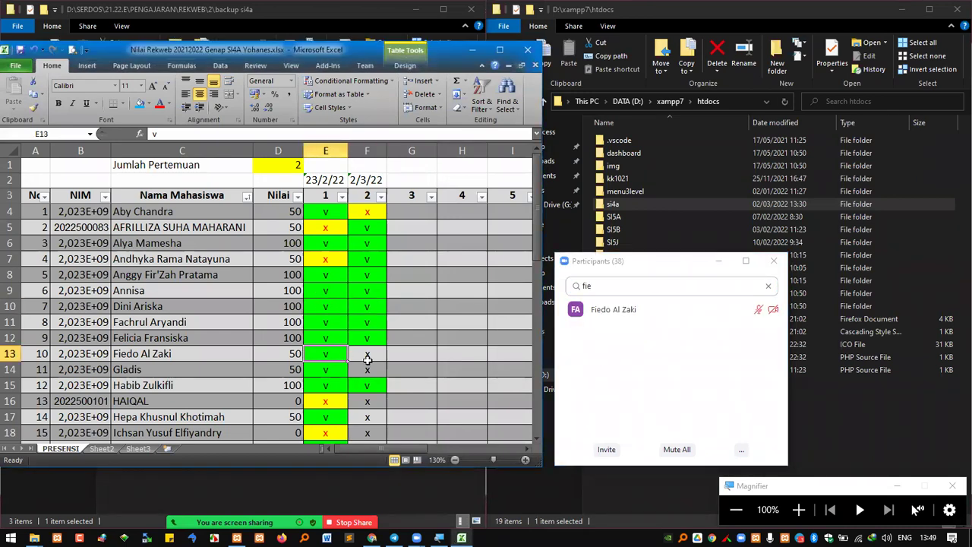
{"action": "key", "text": "ctrl+c"}
{"action": "left_click", "coordinate": [368, 357]}
{"action": "key", "text": "ctrl+v"}
{"action": "left_click", "coordinate": [364, 371]}
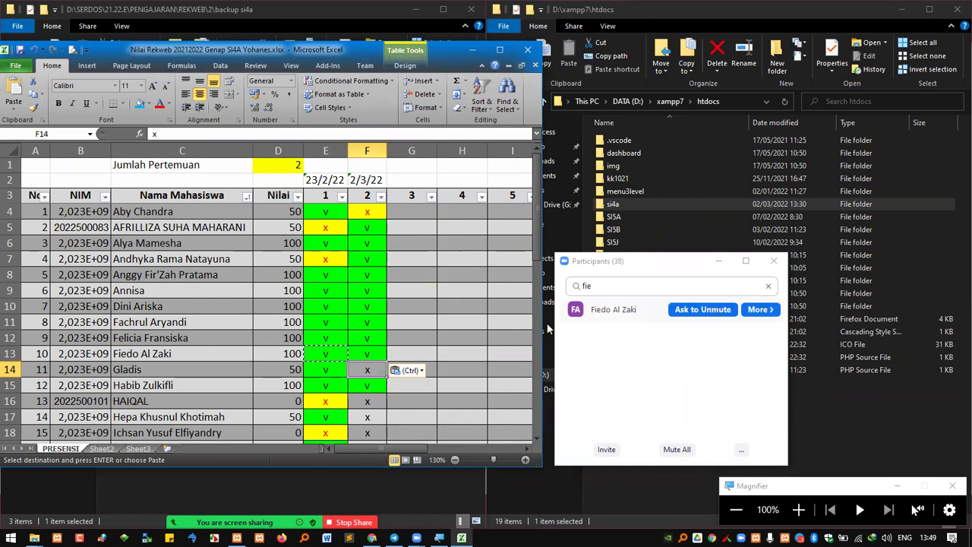
Check the next attendee and paste the v into F14 and F15 for meeting 2
{"action": "left_click", "coordinate": [653, 286]}
{"action": "type", "text": "glad"}
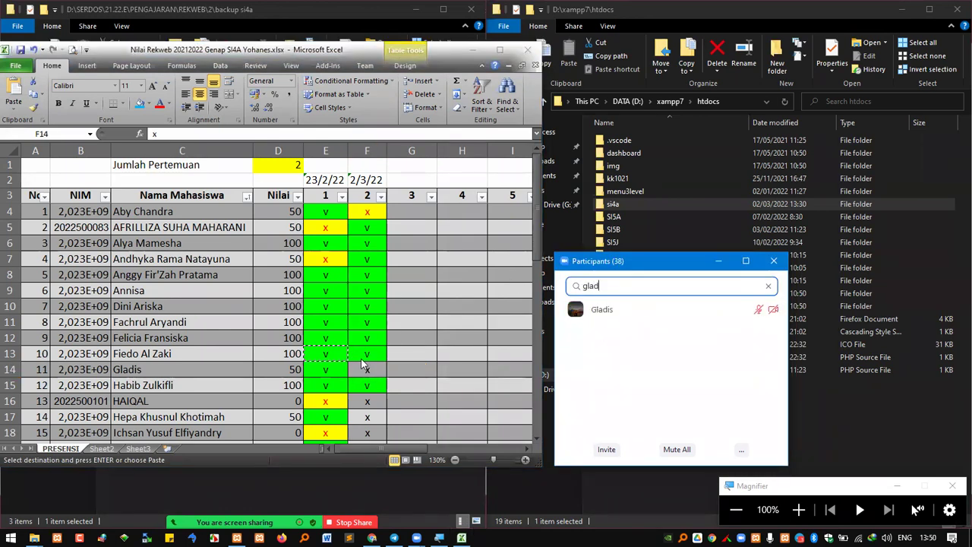
{"action": "left_click", "coordinate": [363, 369]}
{"action": "key", "text": "ctrl+v"}
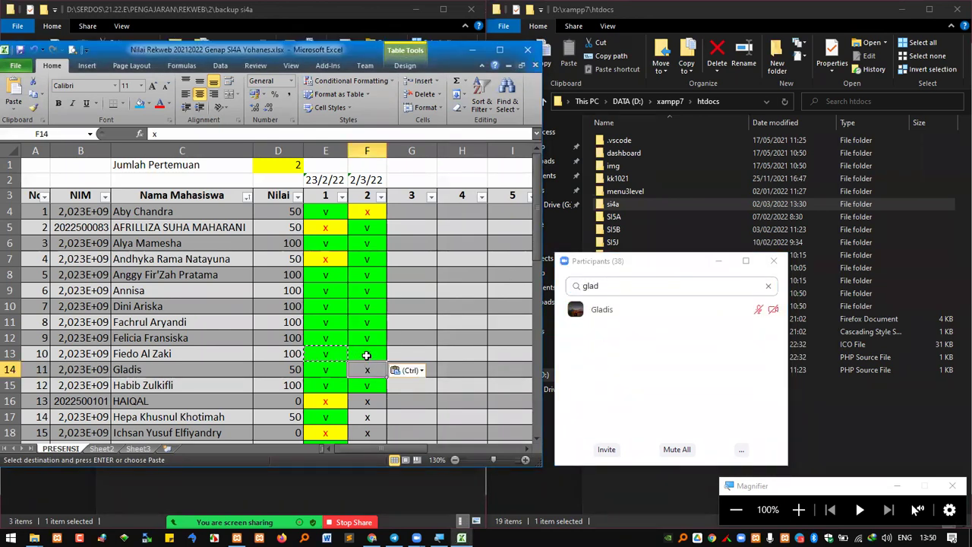
{"action": "left_click", "coordinate": [366, 354]}
{"action": "key", "text": "ctrl+c"}
{"action": "left_click", "coordinate": [367, 385]}
{"action": "key", "text": "ctrl+v"}
{"action": "left_click", "coordinate": [368, 397]}
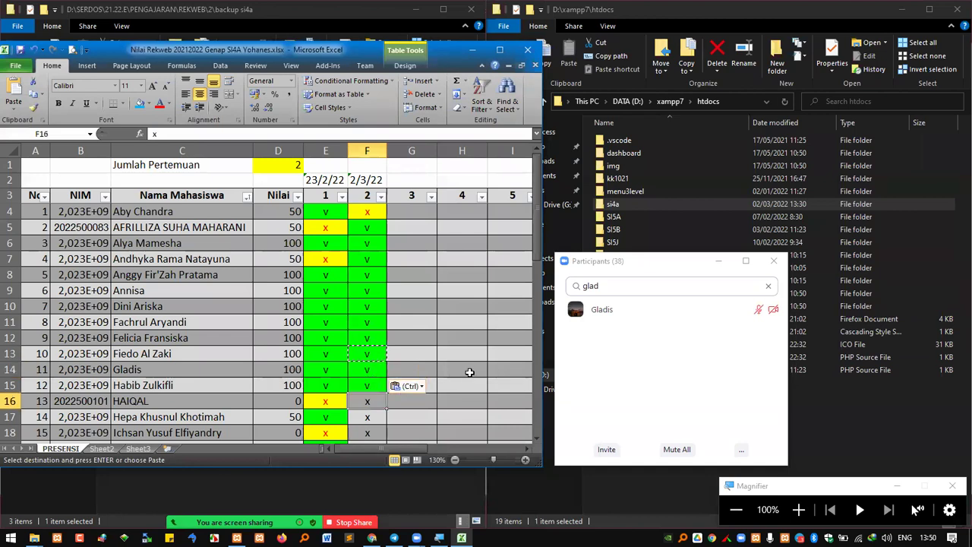
Confirm the next attendee and mark F16 present with a v
{"action": "left_click", "coordinate": [645, 286]}
{"action": "type", "text": "hai"}
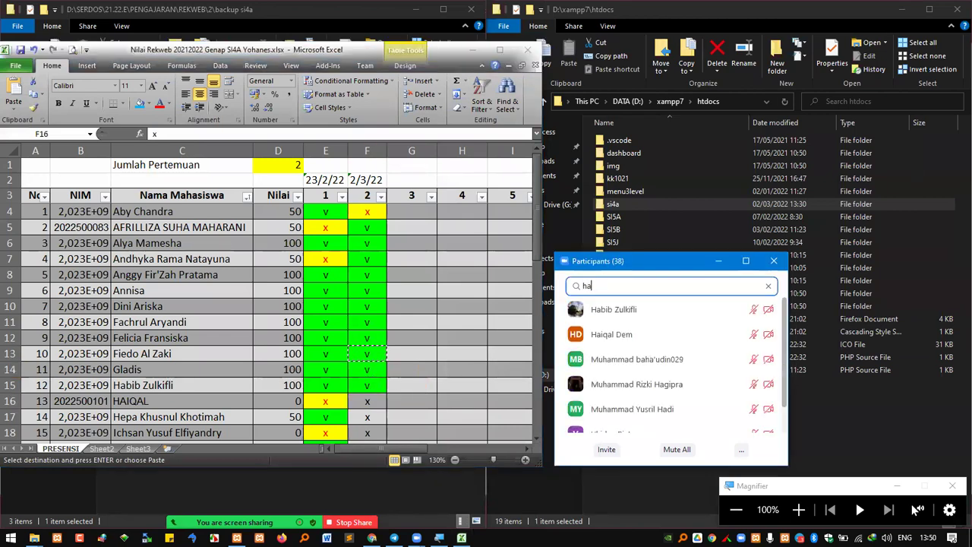
{"action": "left_click", "coordinate": [369, 385]}
{"action": "key", "text": "ctrl+v"}
{"action": "key", "text": "ctrl+c"}
{"action": "left_click", "coordinate": [368, 401]}
{"action": "key", "text": "ctrl+v"}
{"action": "left_click", "coordinate": [368, 419]}
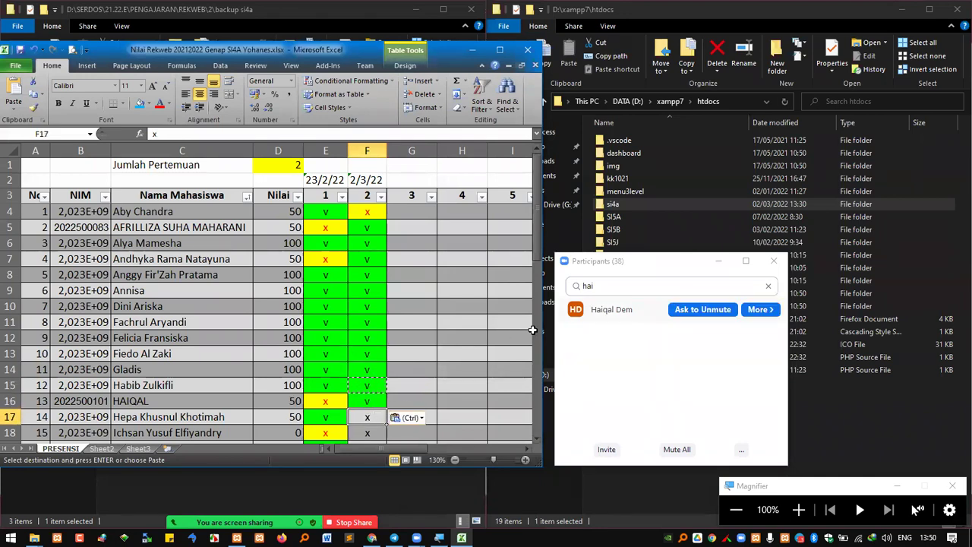
Copy the v from column E into F17 and F18 for attending students
{"action": "left_click", "coordinate": [326, 419]}
{"action": "key", "text": "ctrl+c"}
{"action": "left_click", "coordinate": [365, 420]}
{"action": "key", "text": "ctrl+v"}
{"action": "left_click", "coordinate": [365, 432]}
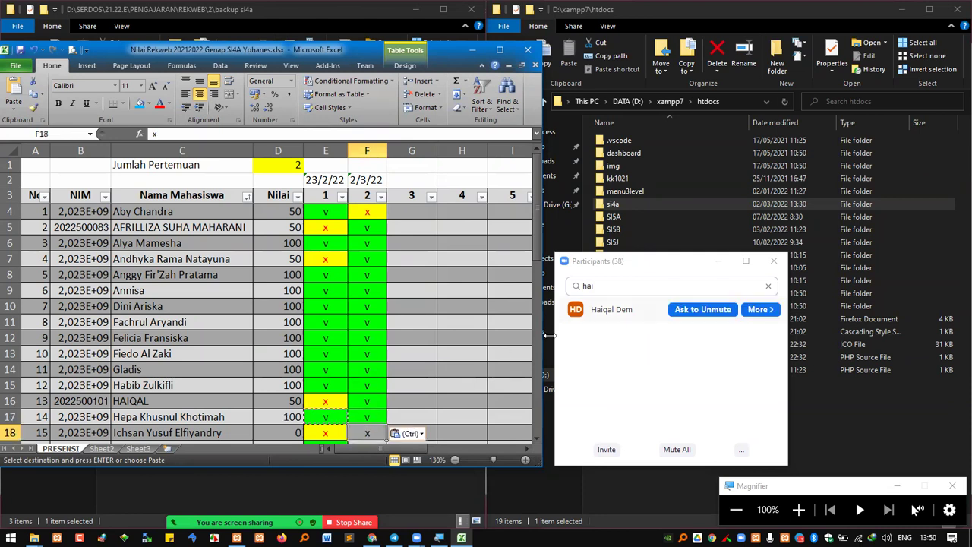
{"action": "left_click", "coordinate": [646, 285]}
{"action": "type", "text": "ic"}
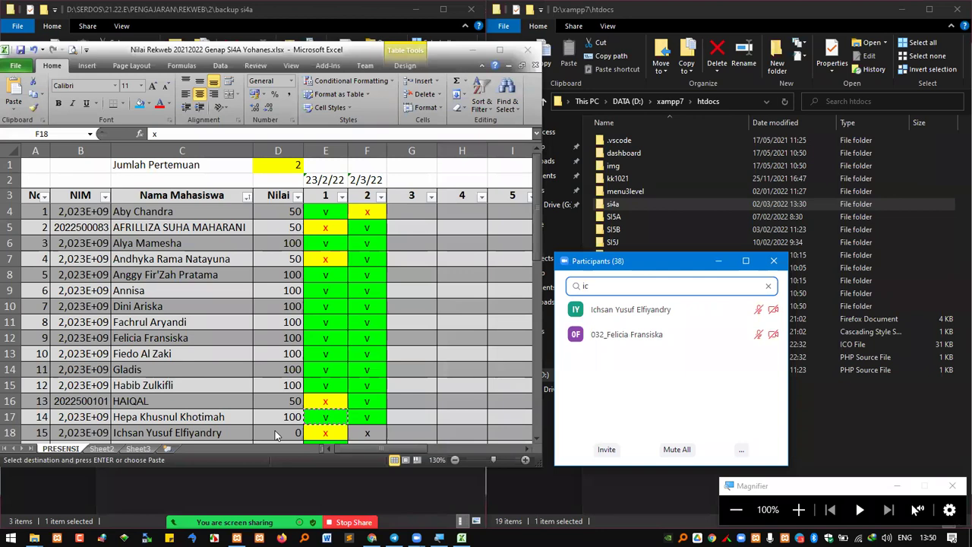
{"action": "left_click", "coordinate": [364, 431]}
{"action": "scroll", "coordinate": [366, 411], "scroll_direction": "down", "scroll_amount": 1}
{"action": "scroll", "coordinate": [360, 406], "scroll_direction": "down", "scroll_amount": 1}
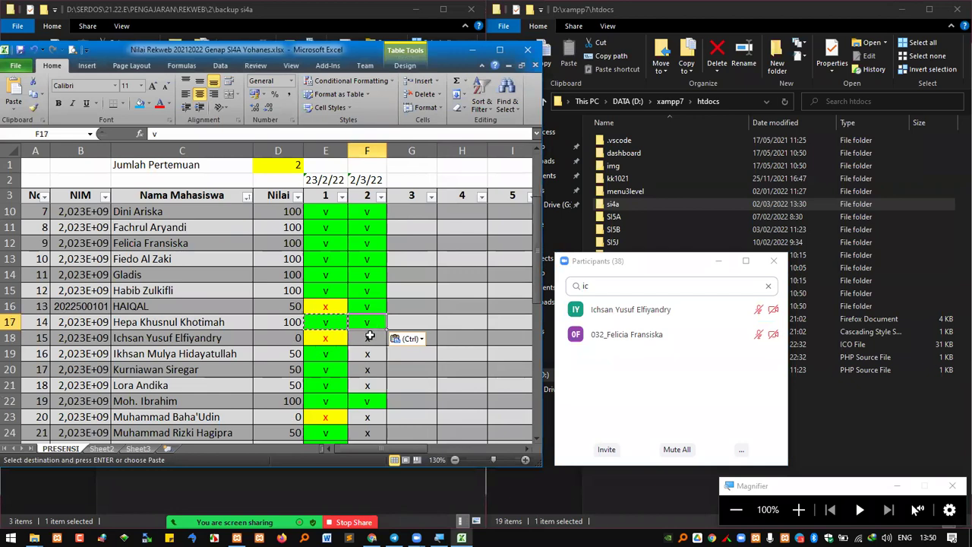
{"action": "key", "text": "ctrl+v"}
Verify the row 19 student attended and copy E19's v into F19
{"action": "key", "text": "alt+Tab"}
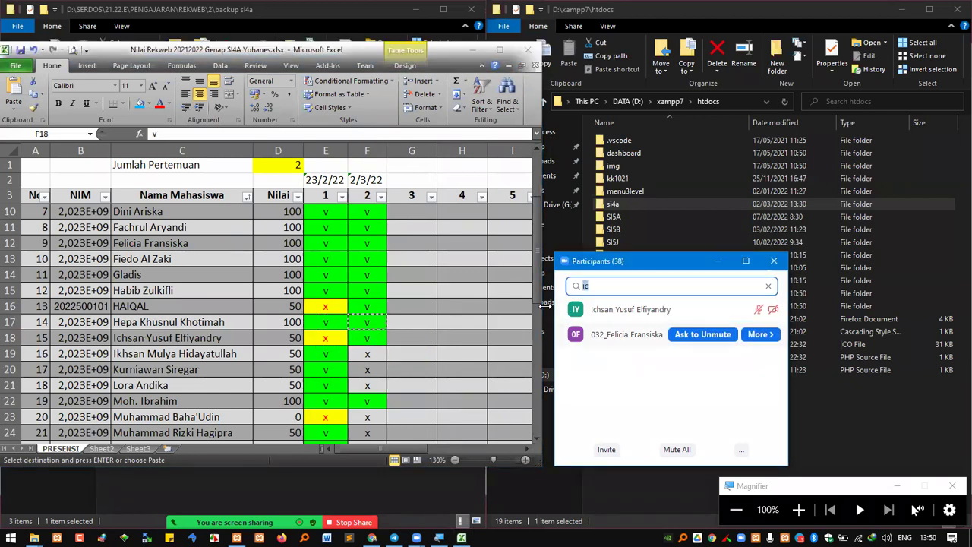
{"action": "type", "text": "ikh"}
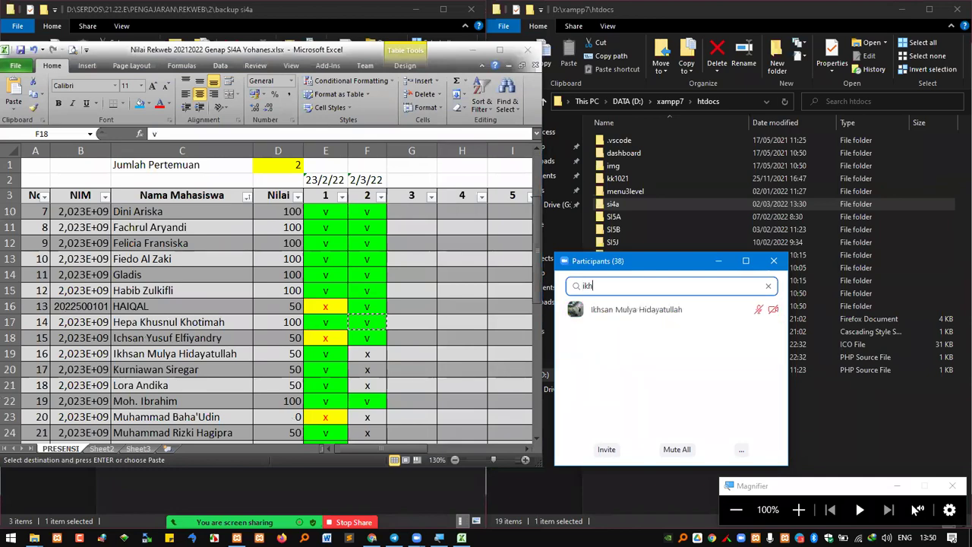
{"action": "left_click", "coordinate": [325, 353]}
{"action": "key", "text": "ctrl+c"}
{"action": "left_click", "coordinate": [370, 354]}
{"action": "key", "text": "ctrl+v"}
{"action": "left_click", "coordinate": [371, 369]}
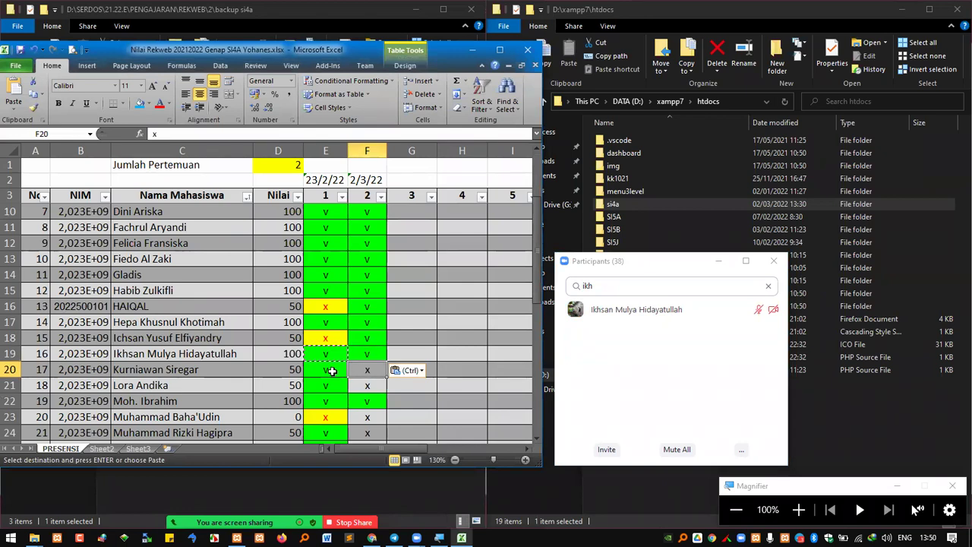
Verify the row 20 student attended and mark F20 with a v
{"action": "double_click", "coordinate": [598, 286]}
{"action": "type", "text": "kurnia"}
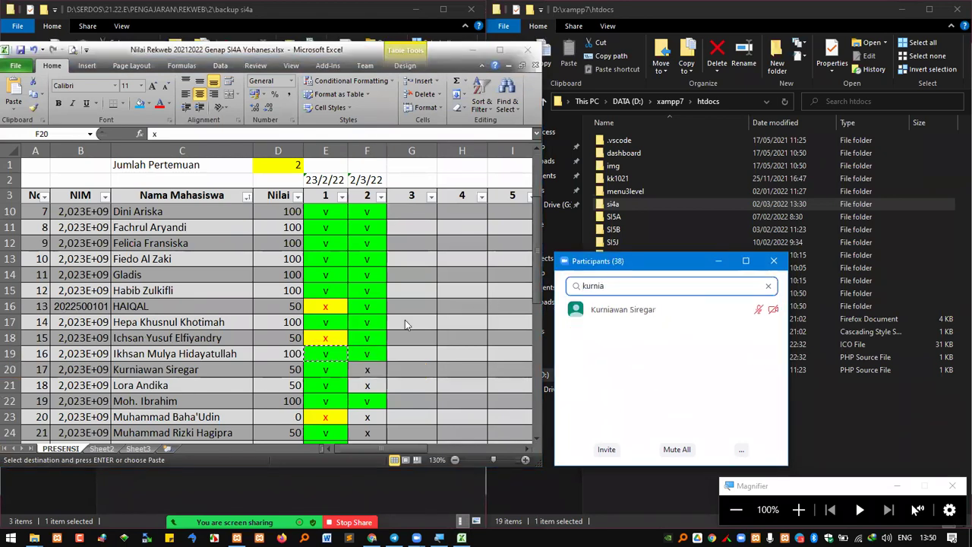
{"action": "left_click", "coordinate": [325, 369]}
{"action": "key", "text": "ctrl+c"}
{"action": "left_click", "coordinate": [366, 371]}
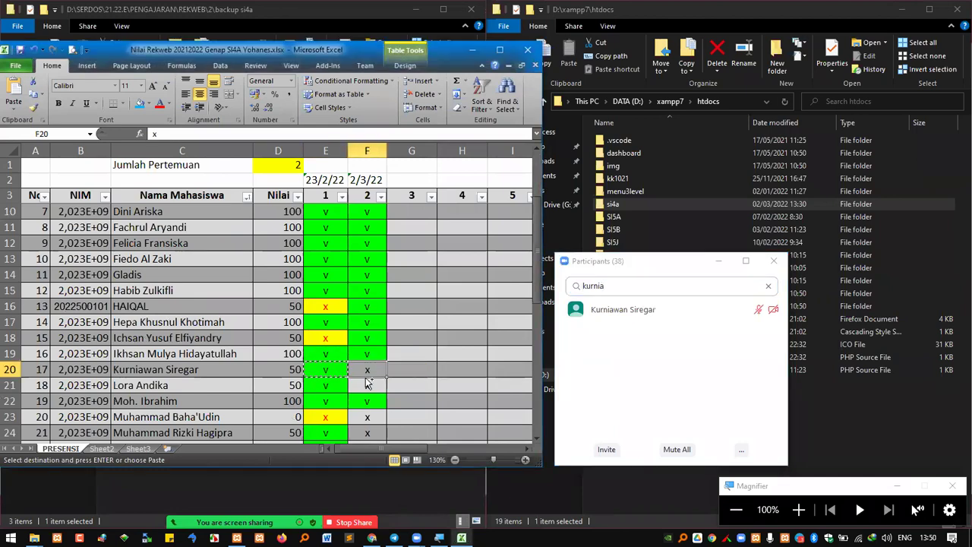
{"action": "key", "text": "ctrl+v"}
{"action": "left_click", "coordinate": [365, 384]}
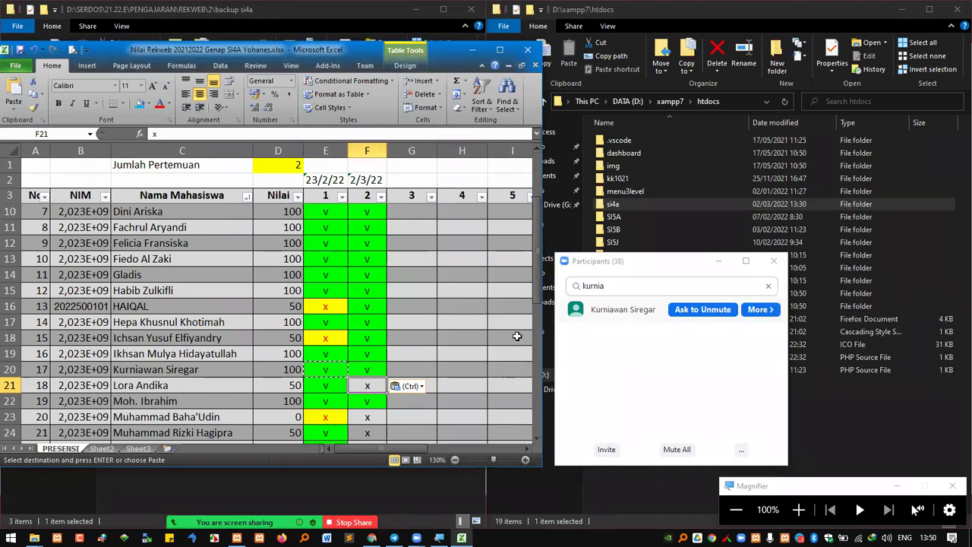
Verify the row 21 student attended and mark F21 with a v
{"action": "key", "text": "ctrl+a"}
{"action": "type", "text": "lora"}
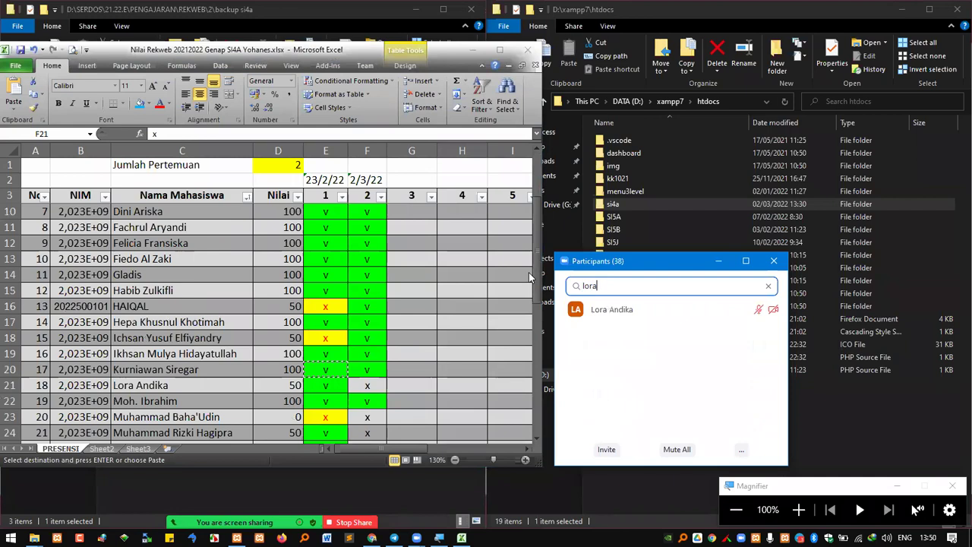
{"action": "left_click", "coordinate": [325, 390]}
{"action": "key", "text": "ctrl+c"}
{"action": "left_click", "coordinate": [366, 385]}
{"action": "key", "text": "ctrl+v"}
{"action": "left_click", "coordinate": [365, 416]}
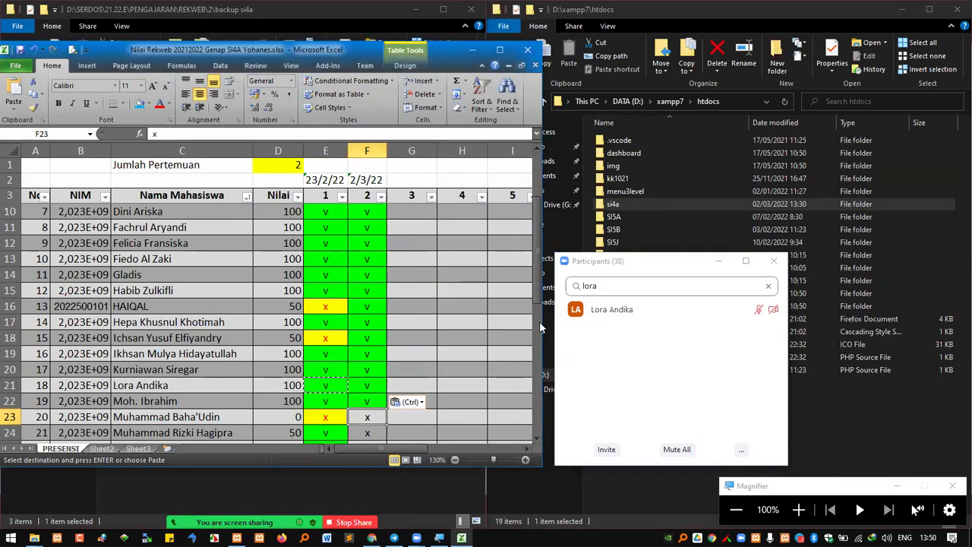
Mark F23 present with a v after finding that student in the participant list
{"action": "type", "text": "baha"}
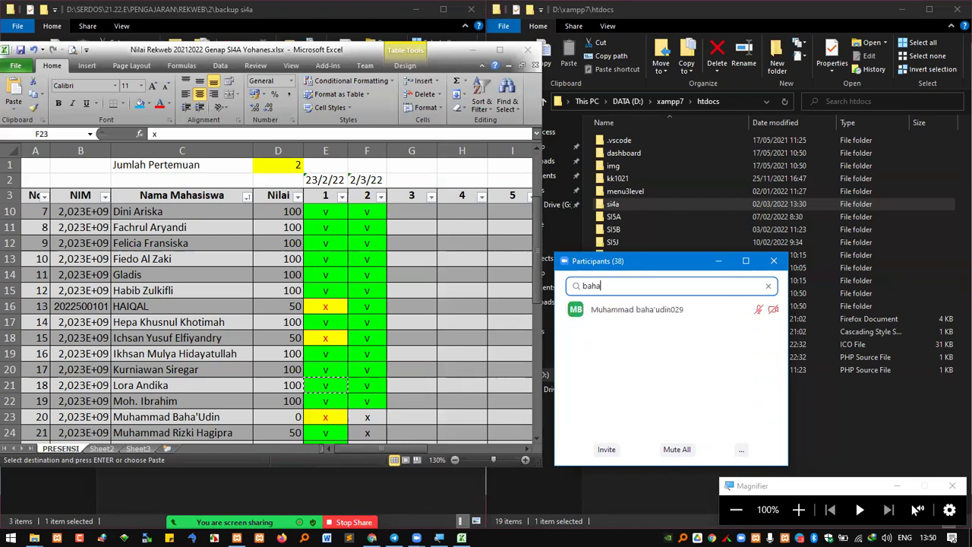
{"action": "left_click", "coordinate": [337, 402]}
{"action": "key", "text": "ctrl+c"}
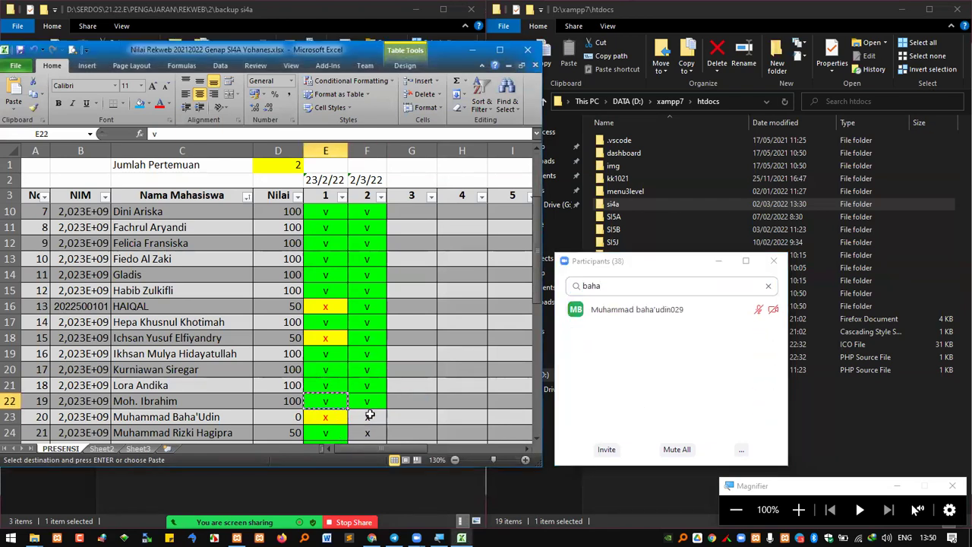
{"action": "left_click", "coordinate": [367, 415]}
{"action": "key", "text": "ctrl+v"}
{"action": "scroll", "coordinate": [367, 379], "scroll_direction": "down", "scroll_amount": 2}
Verify the row 24 student attended and mark F24 with a v
{"action": "left_click", "coordinate": [556, 332]}
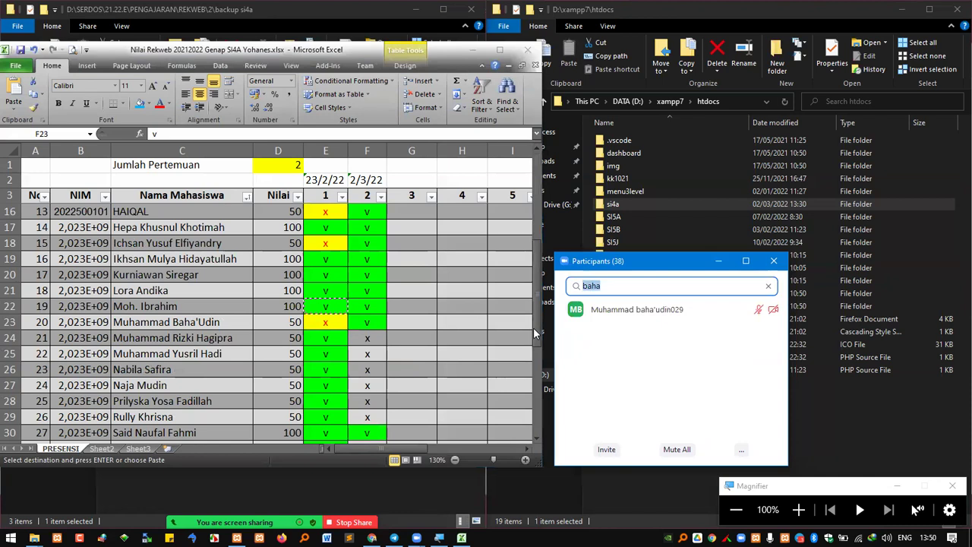
{"action": "type", "text": "hagi"}
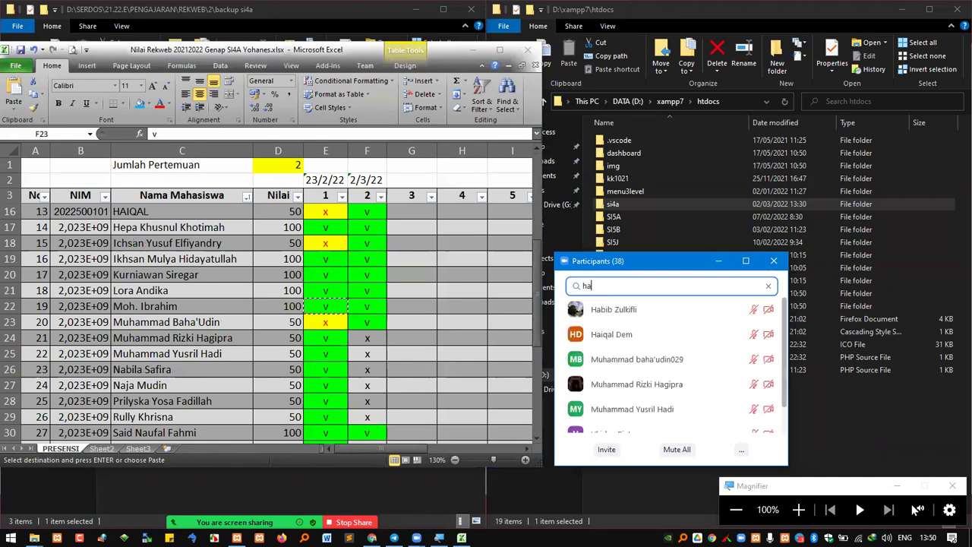
{"action": "left_click", "coordinate": [334, 338]}
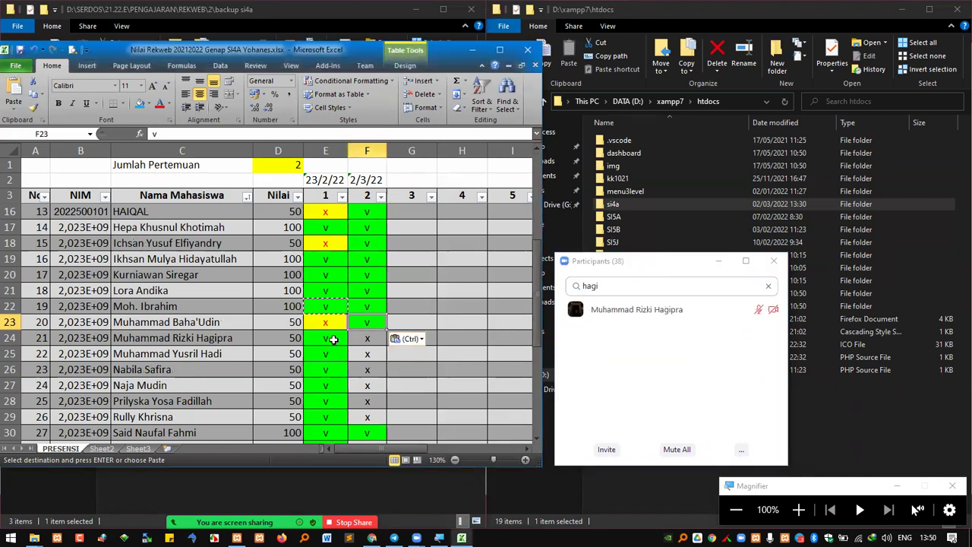
{"action": "key", "text": "ctrl+c"}
{"action": "left_click", "coordinate": [367, 338]}
{"action": "key", "text": "ctrl+v"}
{"action": "left_click", "coordinate": [367, 351]}
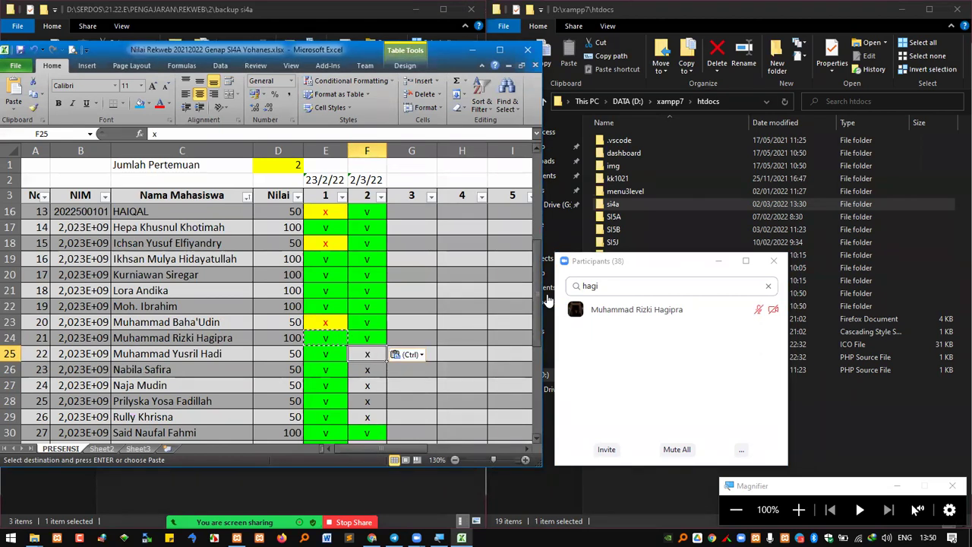
Mark rows 25 and 26 present for meeting 2 with a v in column F
{"action": "left_click", "coordinate": [556, 298]}
{"action": "type", "text": "yusril"}
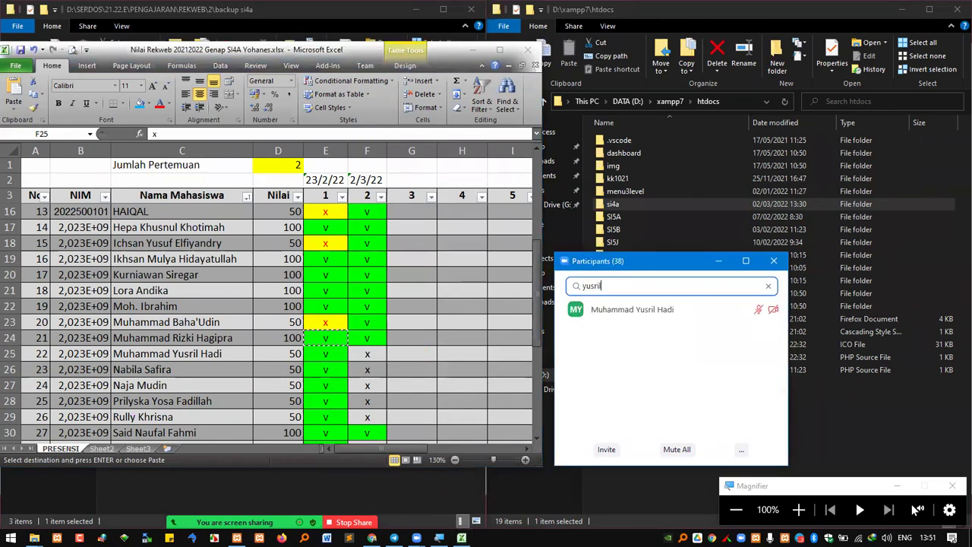
{"action": "left_click", "coordinate": [326, 353]}
{"action": "key", "text": "ctrl+c"}
{"action": "left_click", "coordinate": [366, 353]}
{"action": "key", "text": "ctrl+v"}
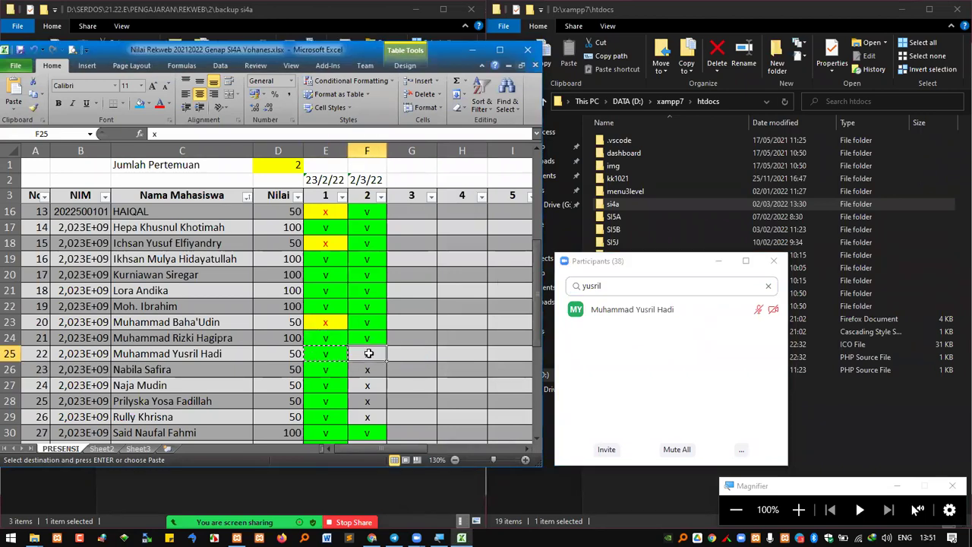
{"action": "left_click", "coordinate": [668, 285]}
{"action": "type", "text": "nab"}
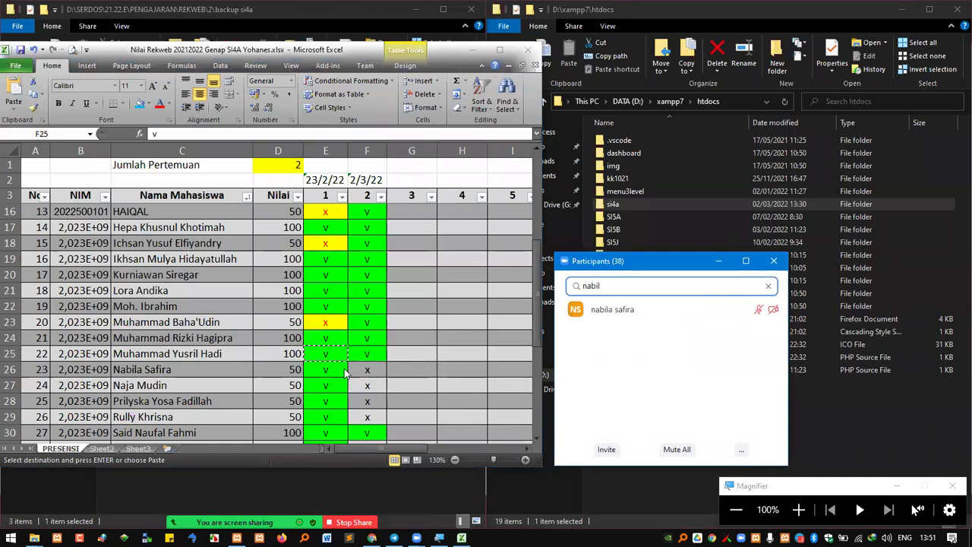
{"action": "left_click", "coordinate": [336, 366]}
{"action": "left_click", "coordinate": [364, 371]}
{"action": "key", "text": "ctrl+v"}
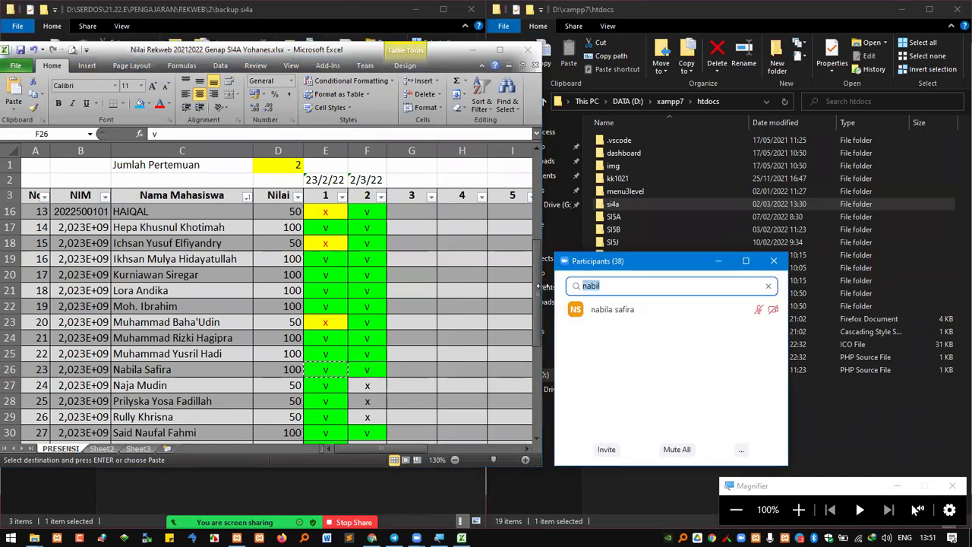
Verify the row 27 student attended and copy E27's v into F27
{"action": "type", "text": "mna"}
{"action": "key", "text": "BackSpace"}
{"action": "key", "text": "BackSpace"}
{"action": "type", "text": "naja"}
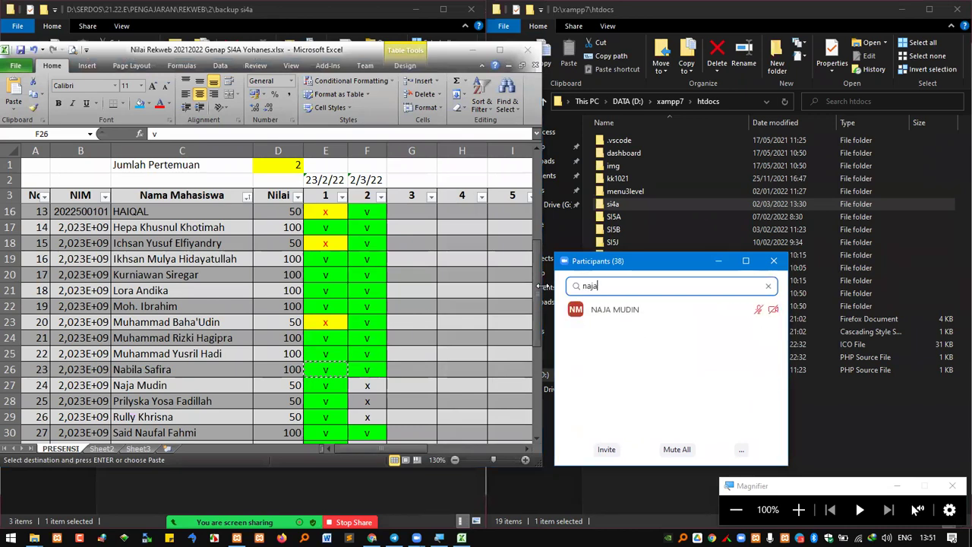
{"action": "left_click", "coordinate": [331, 388]}
{"action": "key", "text": "ctrl+c"}
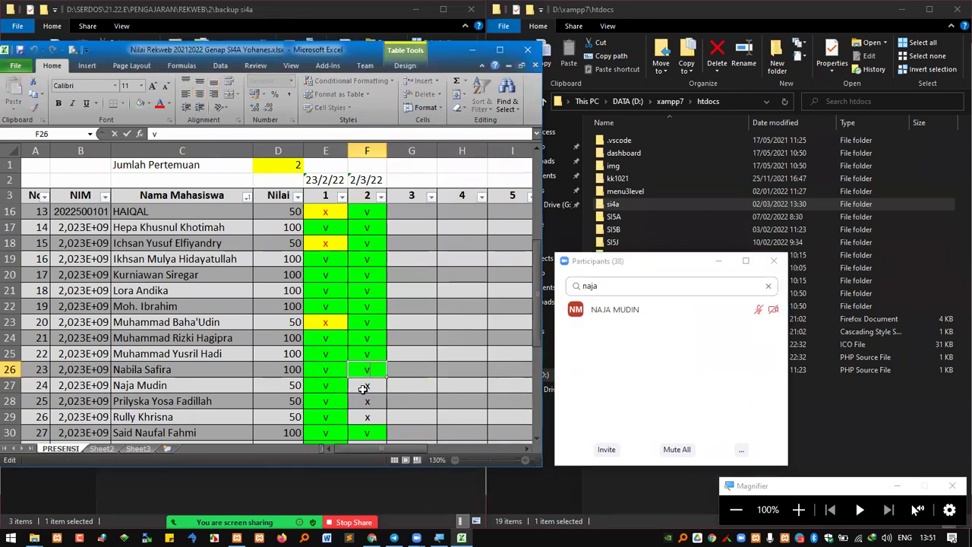
{"action": "left_click", "coordinate": [331, 386]}
{"action": "key", "text": "ctrl+c"}
{"action": "left_click", "coordinate": [366, 385]}
{"action": "key", "text": "ctrl+v"}
{"action": "left_click", "coordinate": [326, 399]}
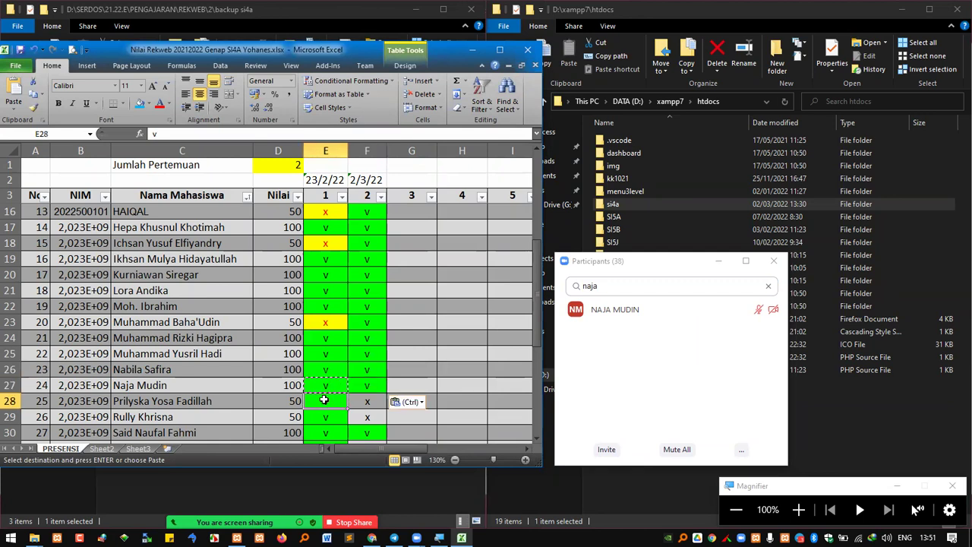
Verify the row 28 student attended and mark F28 with a v
{"action": "left_click", "coordinate": [608, 286]}
{"action": "type", "text": "pril"}
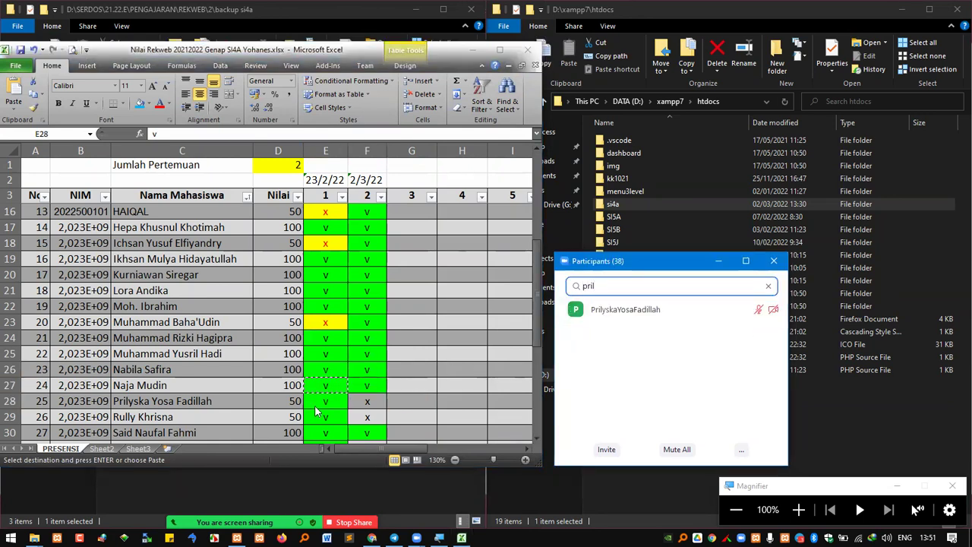
{"action": "left_click", "coordinate": [328, 401]}
{"action": "left_click", "coordinate": [367, 400]}
{"action": "key", "text": "ctrl+v"}
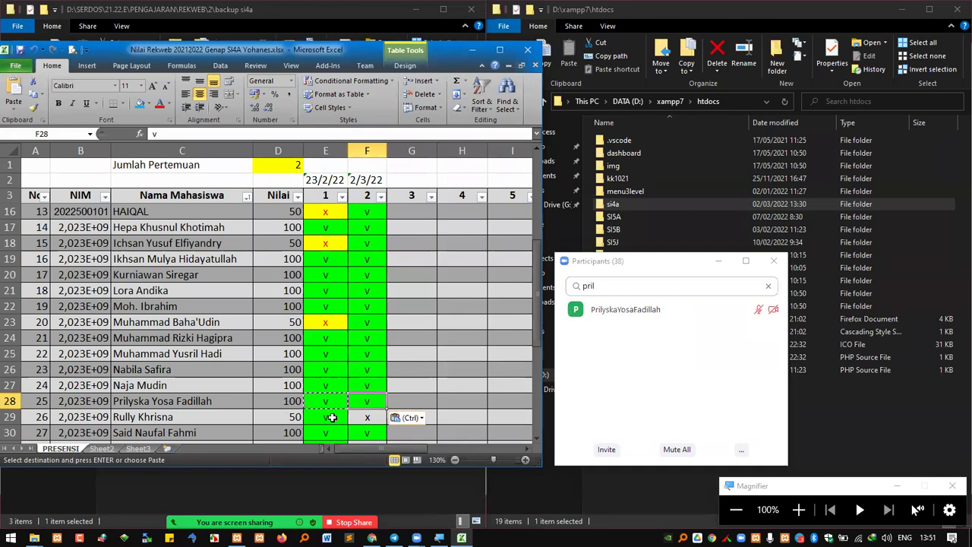
{"action": "left_click", "coordinate": [332, 416]}
Verify the row 29 student attended and mark F29 with a v
{"action": "left_click_drag", "start_coordinate": [605, 286], "coordinate": [548, 279]}
{"action": "type", "text": "rull"}
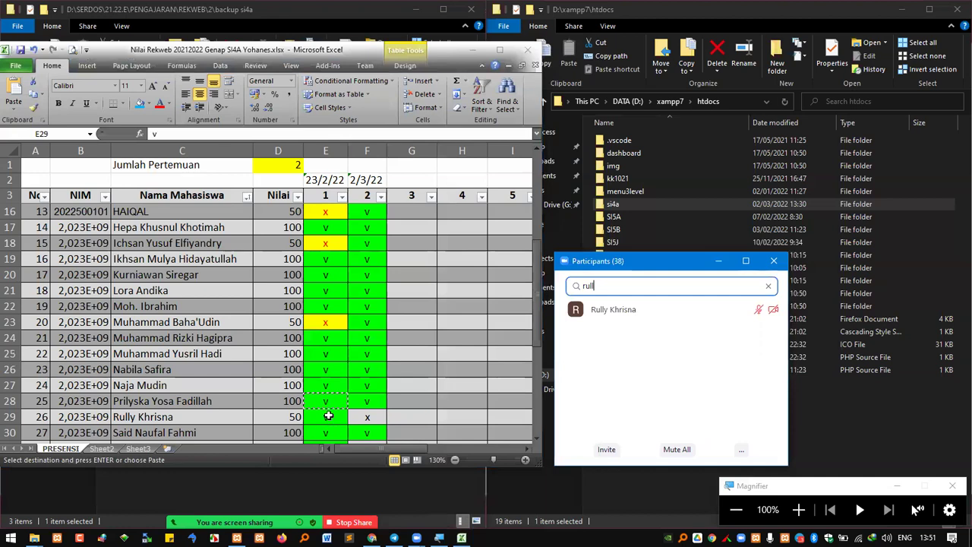
{"action": "left_click", "coordinate": [328, 416]}
{"action": "key", "text": "ctrl+v"}
{"action": "left_click", "coordinate": [369, 414]}
{"action": "key", "text": "ctrl+v"}
{"action": "scroll", "coordinate": [369, 394], "scroll_direction": "down", "scroll_amount": 2}
{"action": "left_click", "coordinate": [367, 354]}
Mark rows 31 and 32 present for meeting 2 by copying their column E v
{"action": "double_click", "coordinate": [588, 285]}
{"action": "type", "text": "sri"}
{"action": "left_click", "coordinate": [326, 351]}
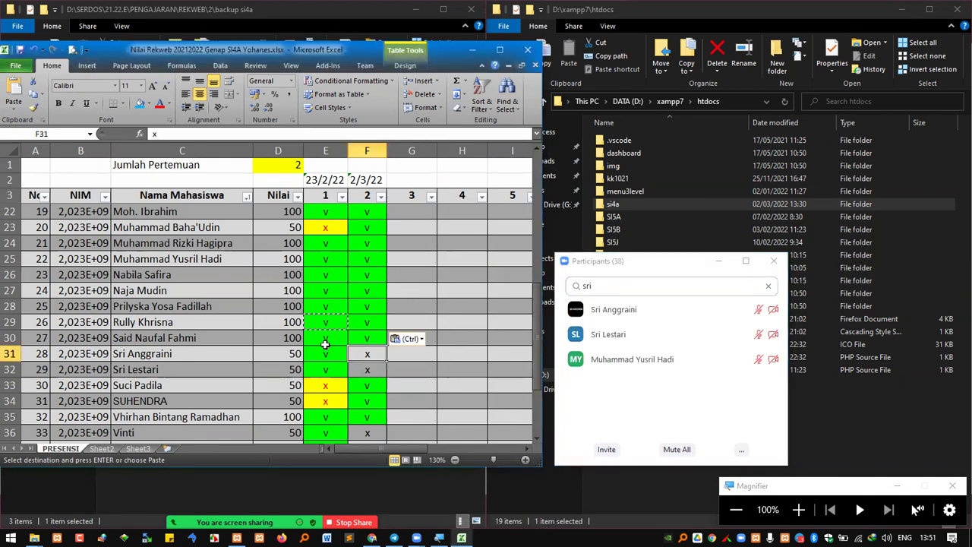
{"action": "key", "text": "ctrl+c"}
{"action": "left_click", "coordinate": [368, 354]}
{"action": "key", "text": "ctrl+v"}
{"action": "left_click", "coordinate": [328, 371]}
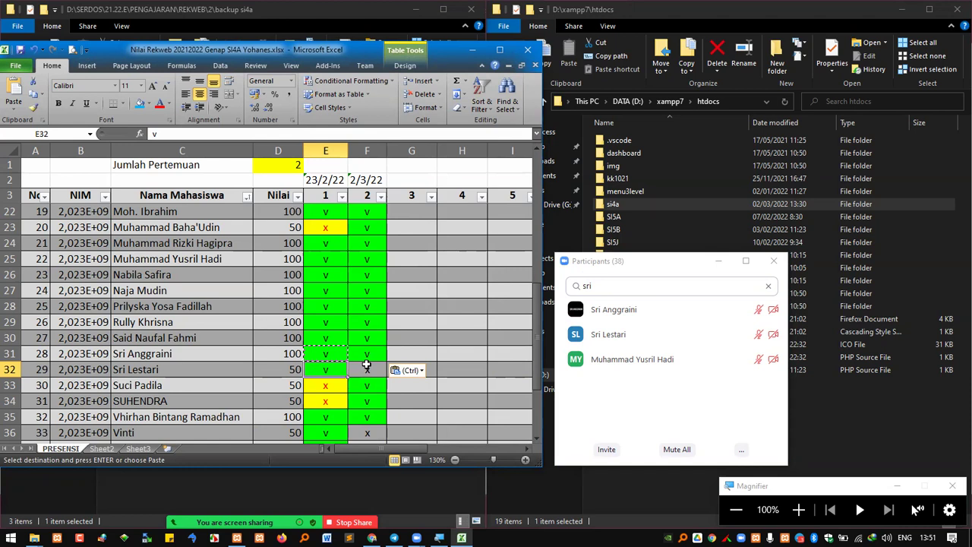
{"action": "key", "text": "ctrl+c"}
{"action": "left_click", "coordinate": [369, 371]}
{"action": "key", "text": "ctrl+v"}
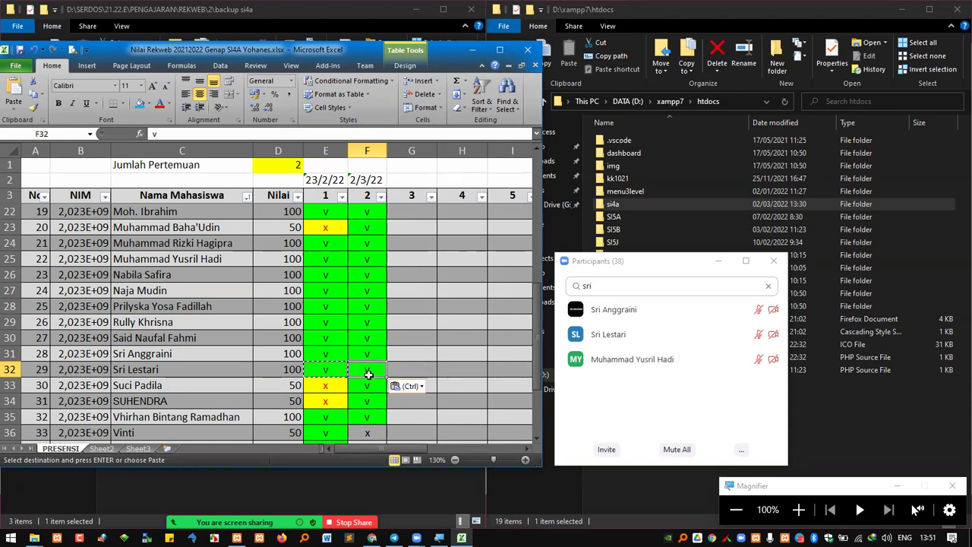
{"action": "left_click", "coordinate": [365, 414]}
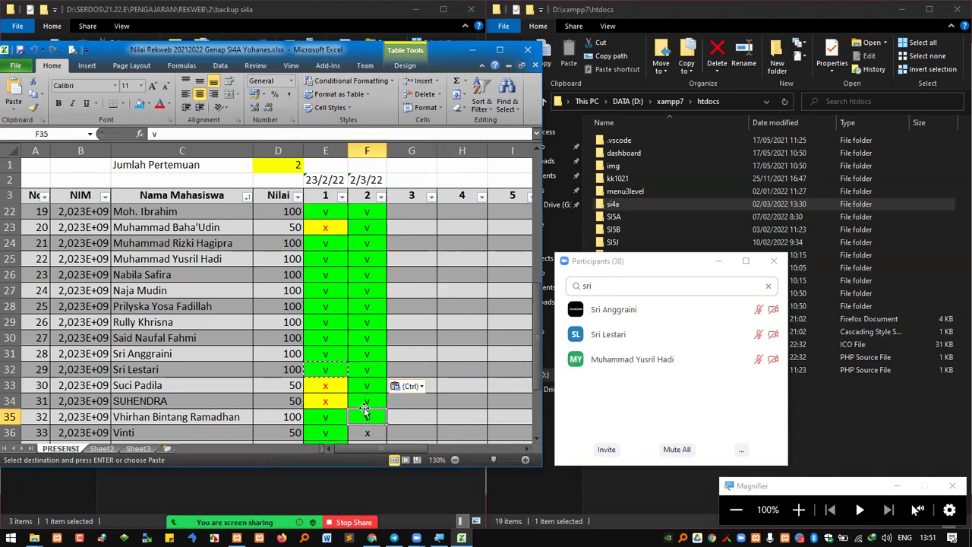
Verify the row 36 student attended and paste the v into F36
{"action": "scroll", "coordinate": [372, 395], "scroll_direction": "down", "scroll_amount": 1}
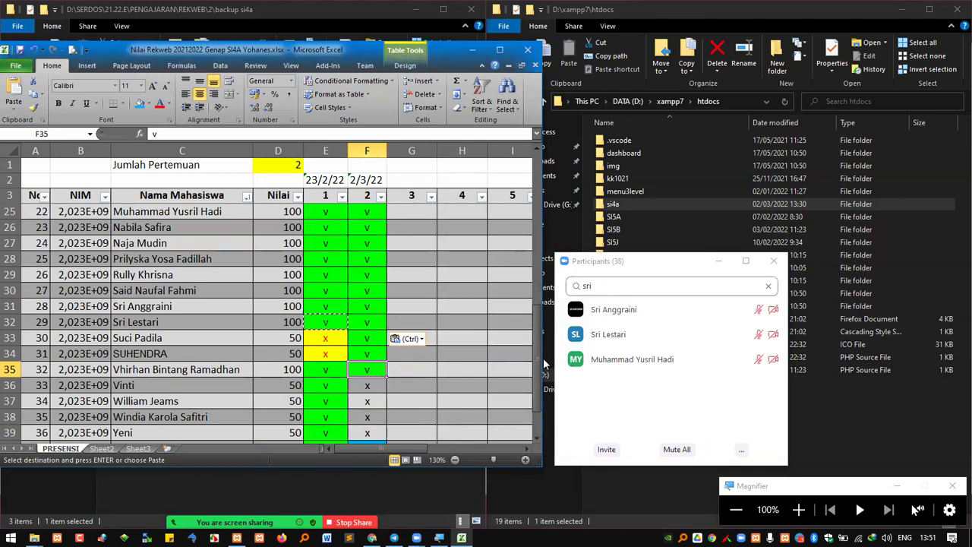
{"action": "double_click", "coordinate": [585, 286]}
{"action": "type", "text": "vi"}
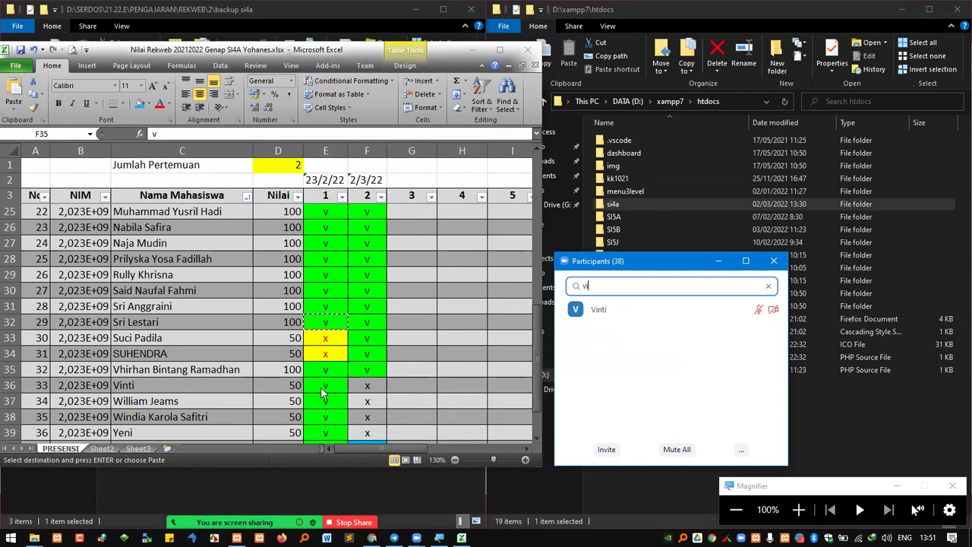
{"action": "left_click", "coordinate": [322, 389]}
{"action": "key", "text": "ctrl+c"}
{"action": "key", "text": "Right"}
{"action": "key", "text": "ctrl+v"}
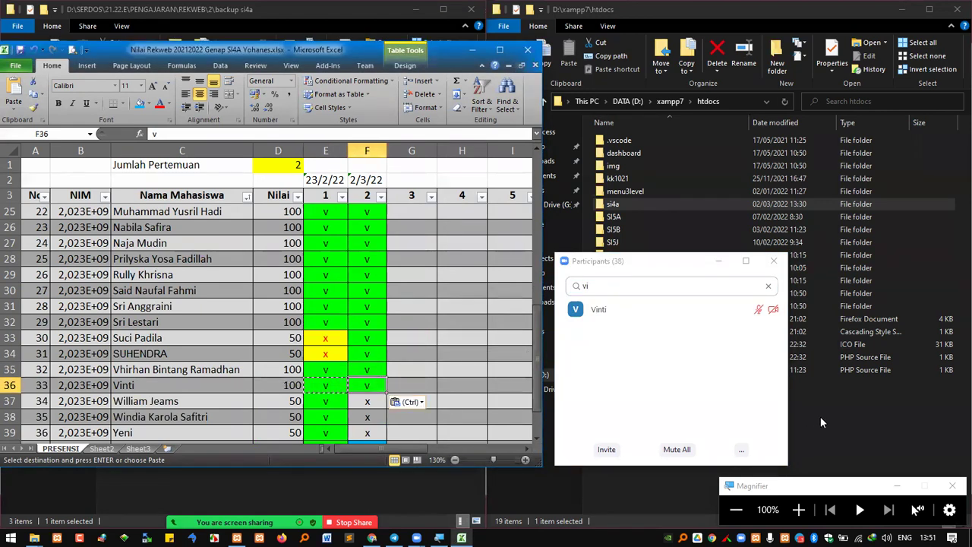
{"action": "left_click", "coordinate": [820, 415]}
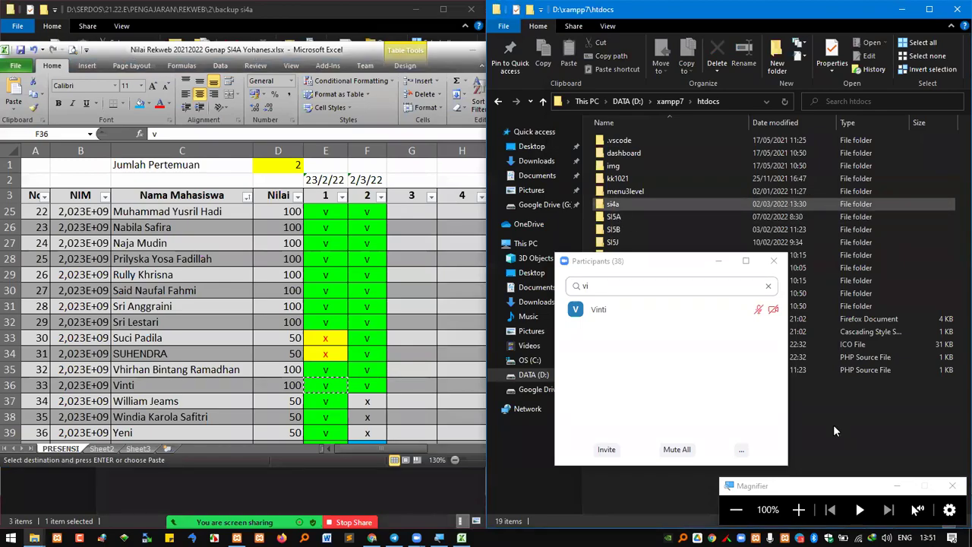
Permanently delete the si4a folder from D:\xampp7\htdocs
{"action": "left_click", "coordinate": [798, 510]}
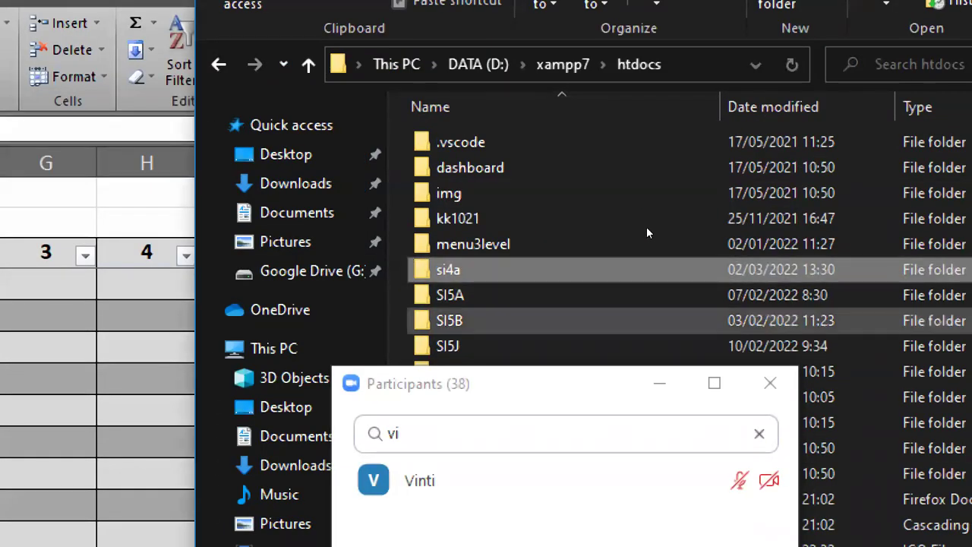
{"action": "key", "text": "shift+Delete"}
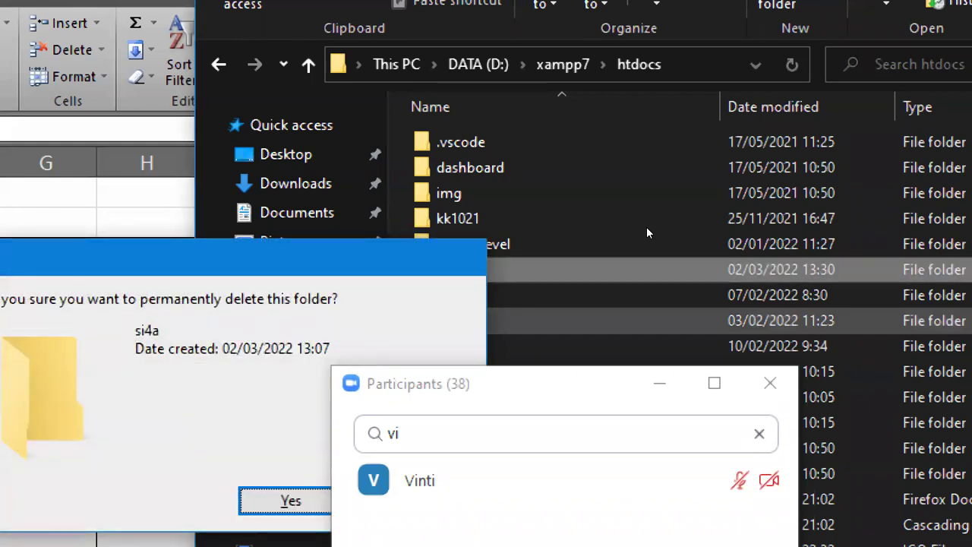
{"action": "key", "text": "Return"}
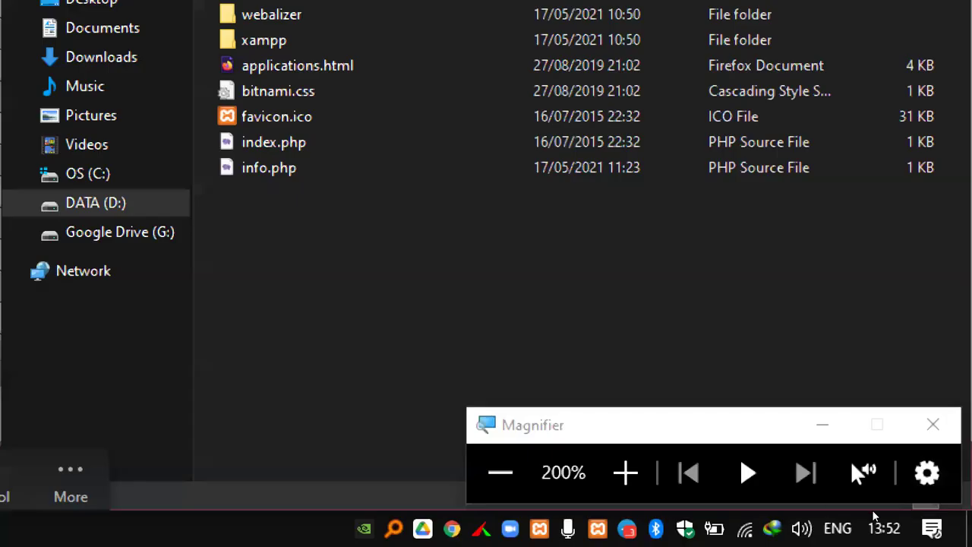
Return to the PRESENSI sheet and paste a present mark in row 37
{"action": "key", "text": "super+minus"}
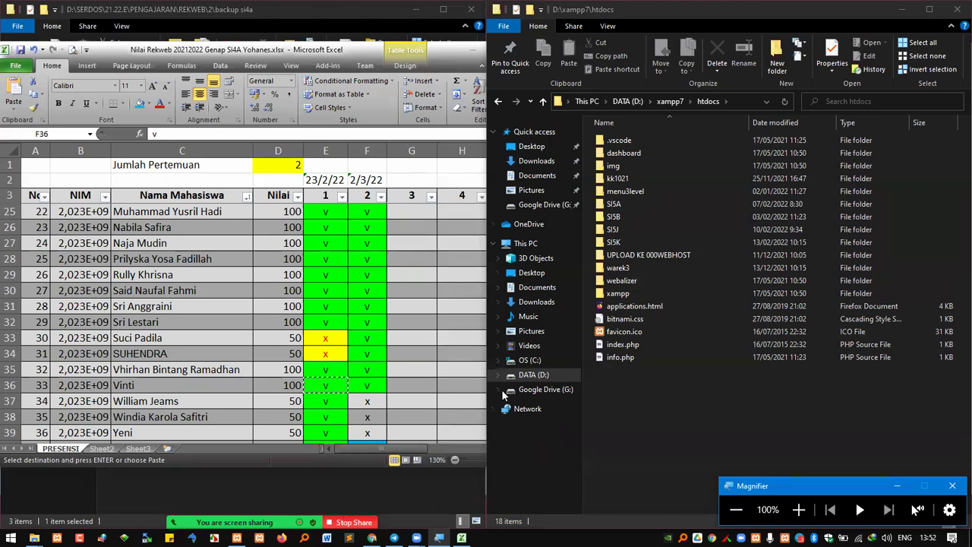
{"action": "left_click", "coordinate": [325, 401]}
{"action": "key", "text": "ctrl+v"}
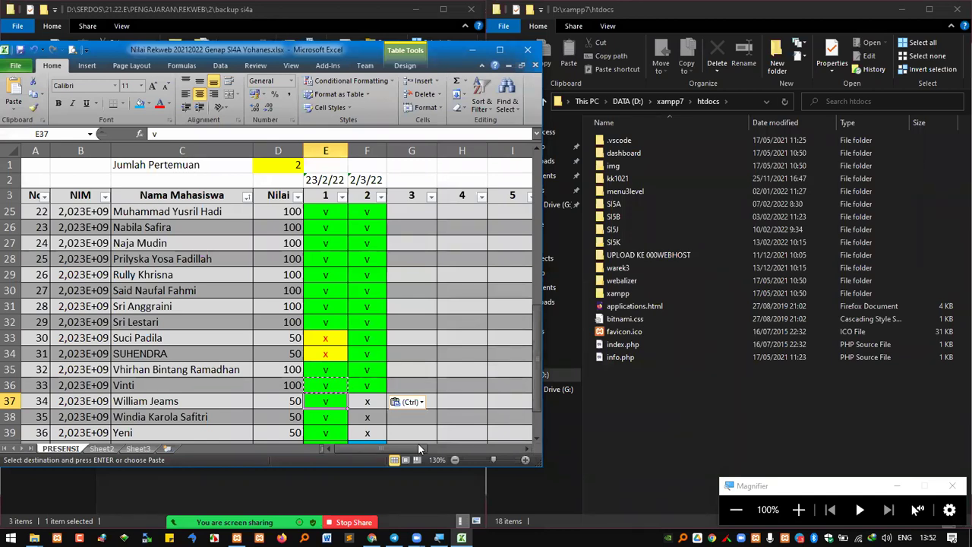
Look up each student in the participant search and paste the present mark v into F37 and F38
{"action": "key", "text": "alt+u"}
{"action": "type", "text": "will"}
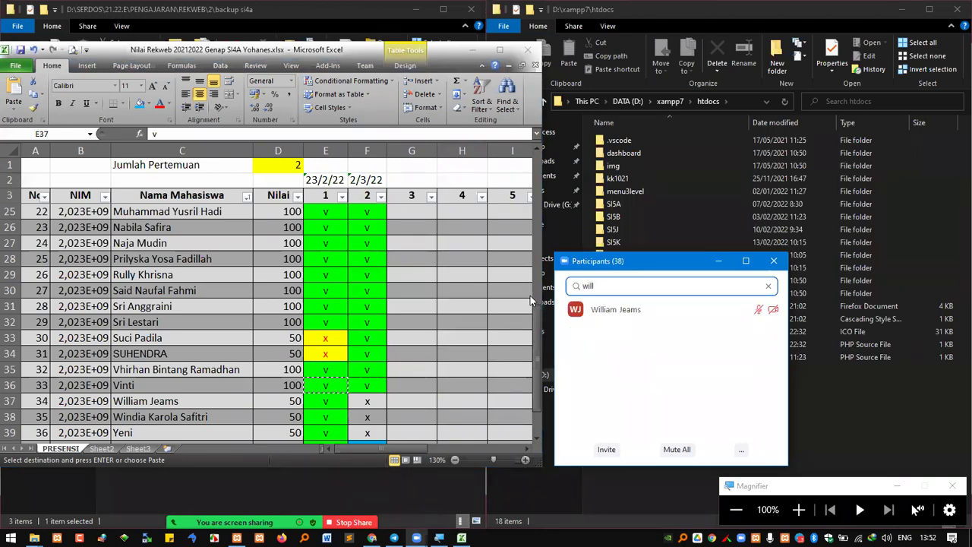
{"action": "left_click", "coordinate": [367, 400]}
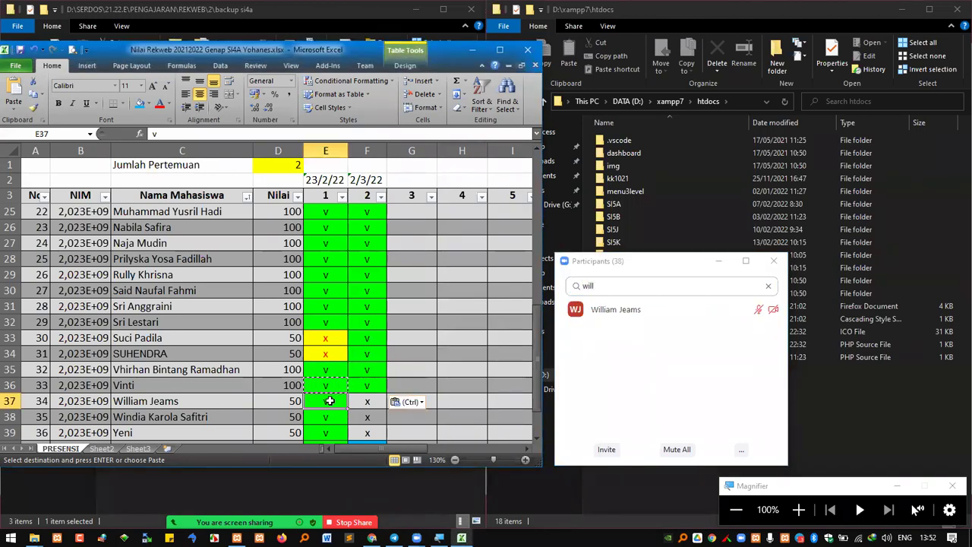
{"action": "key", "text": "ctrl+v"}
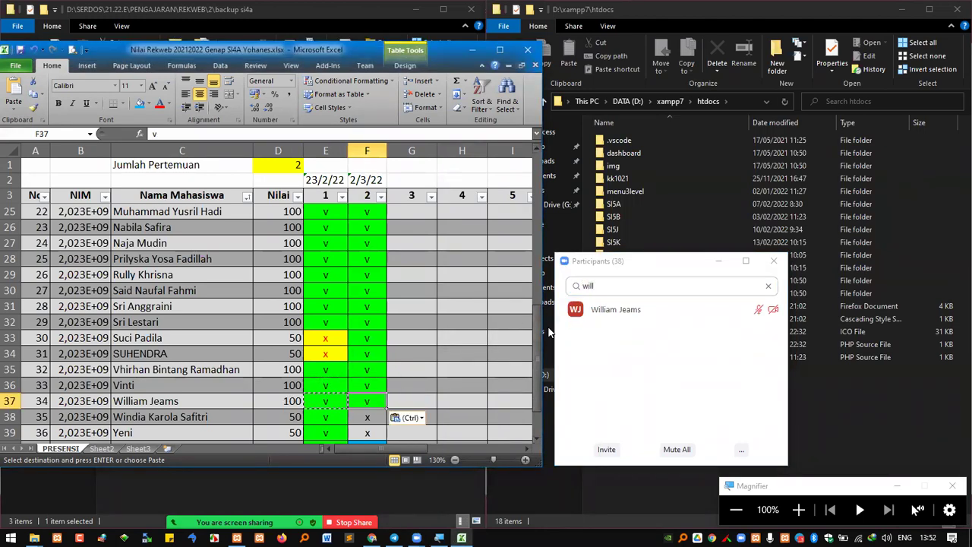
{"action": "left_click", "coordinate": [549, 331]}
{"action": "key", "text": "ctrl+a"}
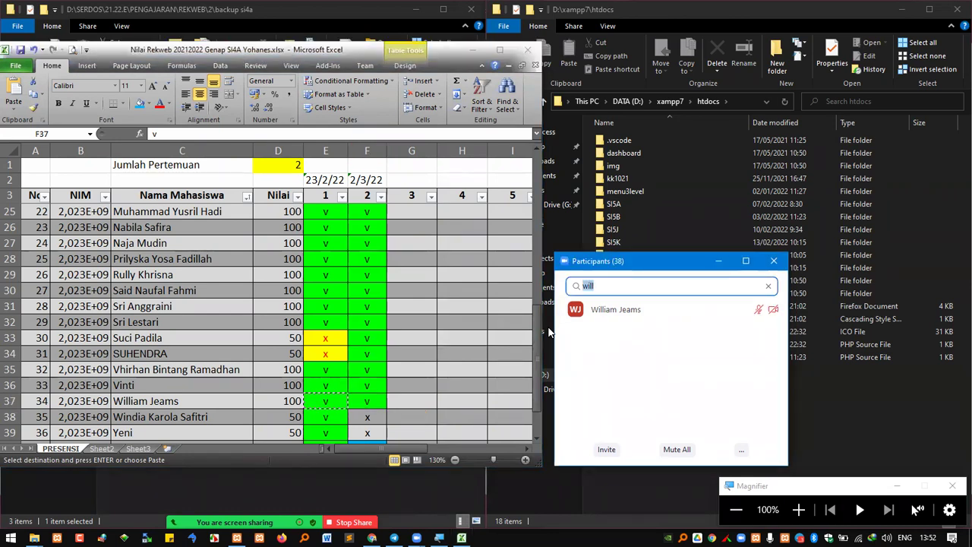
{"action": "type", "text": "win"}
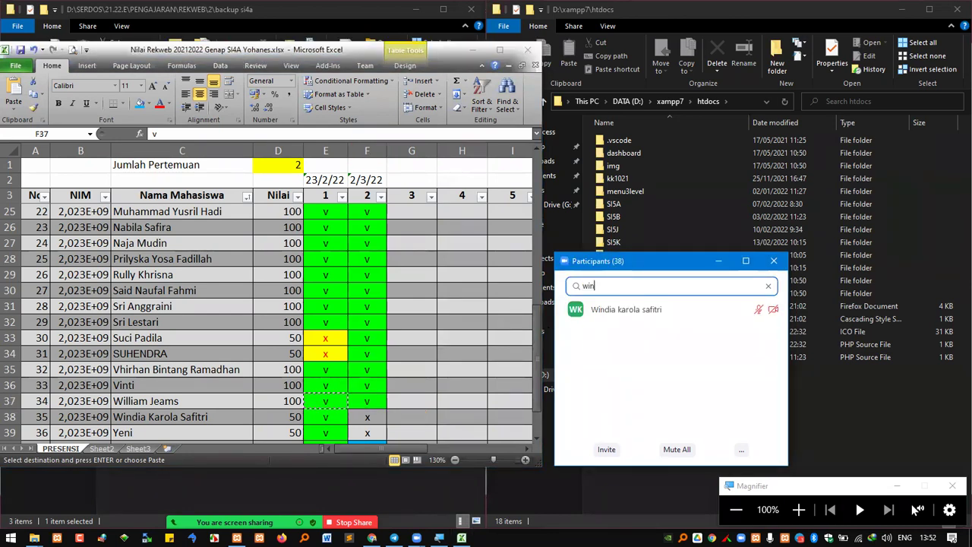
{"action": "left_click", "coordinate": [325, 417]}
{"action": "key", "text": "ctrl+c"}
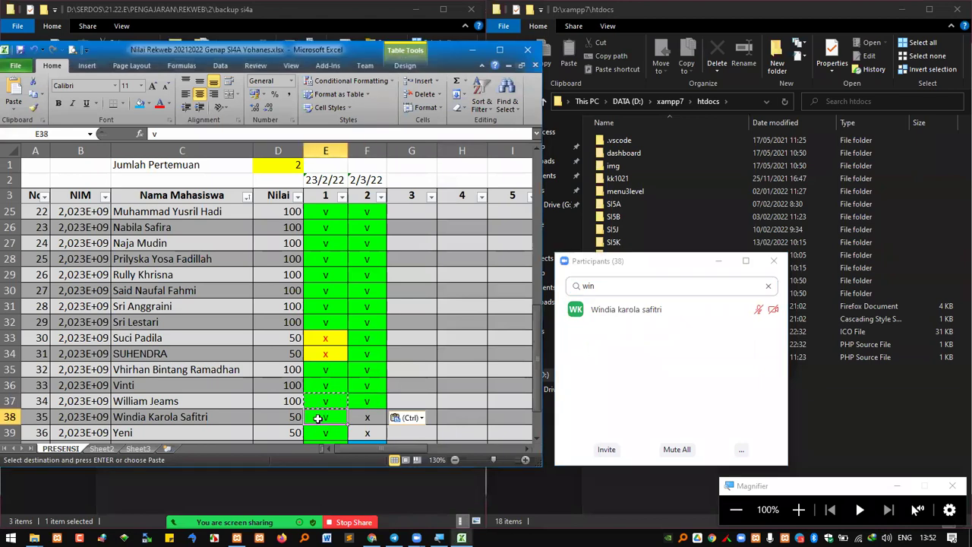
{"action": "left_click", "coordinate": [370, 418]}
{"action": "key", "text": "ctrl+v"}
Mark row 39 present for meeting 2 by copying its v from column E into F39
{"action": "scroll", "coordinate": [364, 372], "scroll_direction": "down", "scroll_amount": 2}
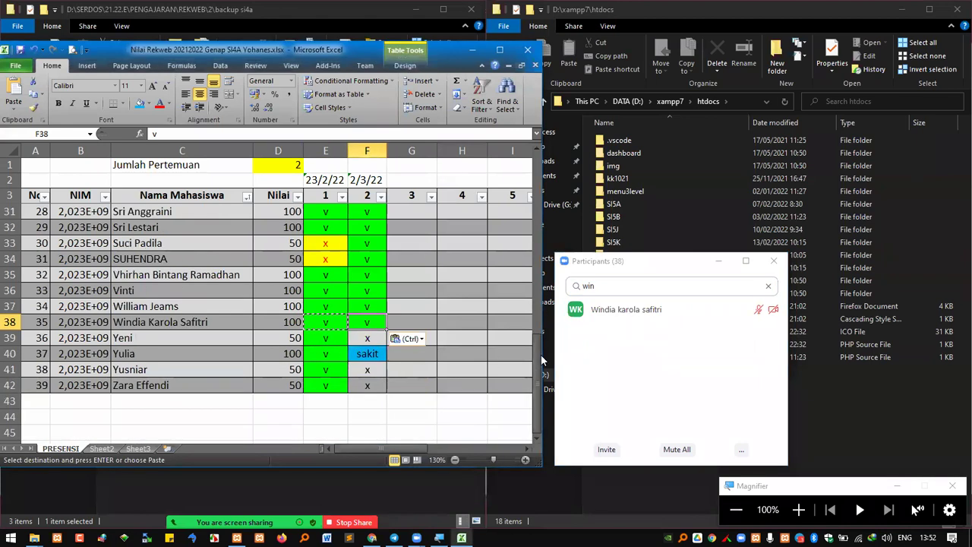
{"action": "key", "text": "alt+Tab"}
{"action": "type", "text": "yeni"}
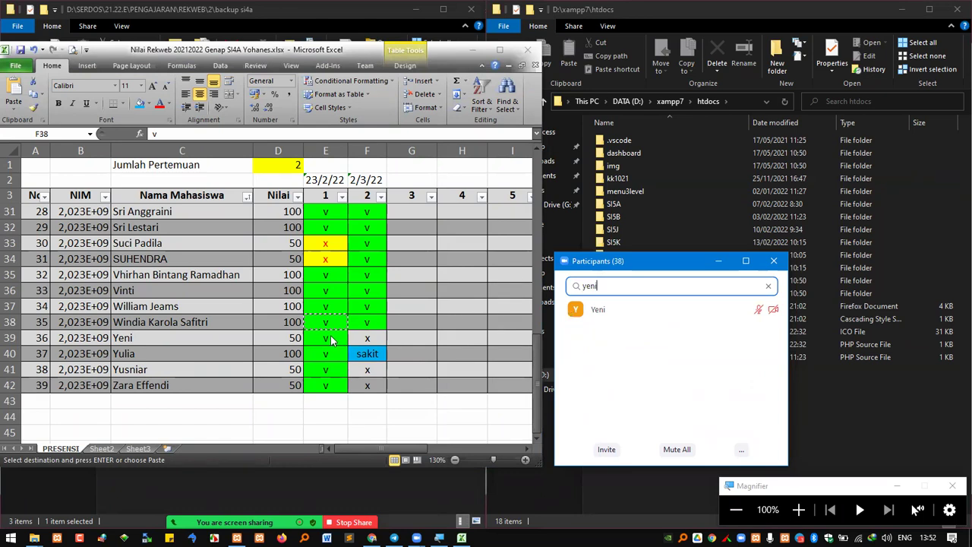
{"action": "left_click", "coordinate": [331, 341]}
{"action": "key", "text": "ctrl+c"}
{"action": "left_click", "coordinate": [363, 335]}
{"action": "key", "text": "ctrl+v"}
{"action": "left_click", "coordinate": [365, 378]}
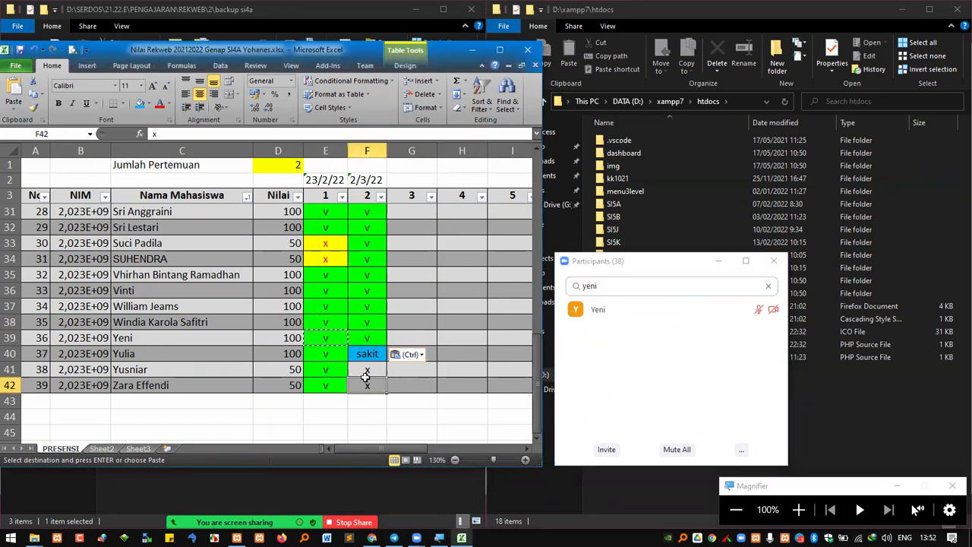
{"action": "left_click", "coordinate": [371, 538]}
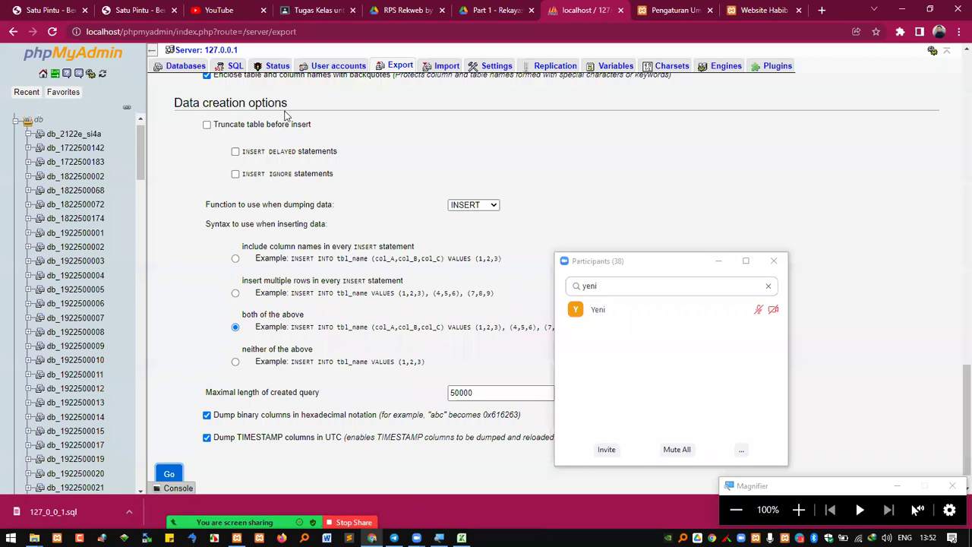
{"action": "left_click", "coordinate": [675, 246]}
{"action": "left_click", "coordinate": [675, 245]}
{"action": "left_click", "coordinate": [798, 509]}
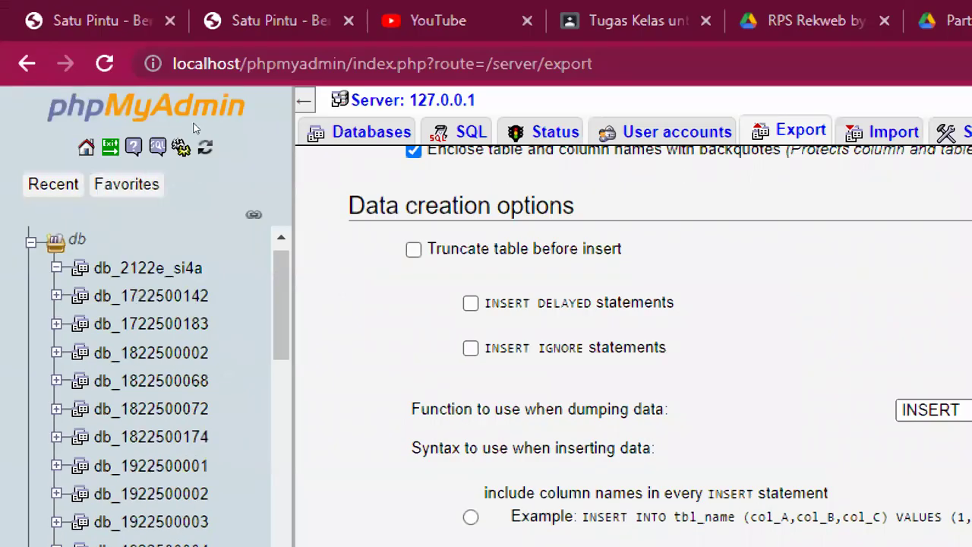
{"action": "left_click", "coordinate": [194, 114]}
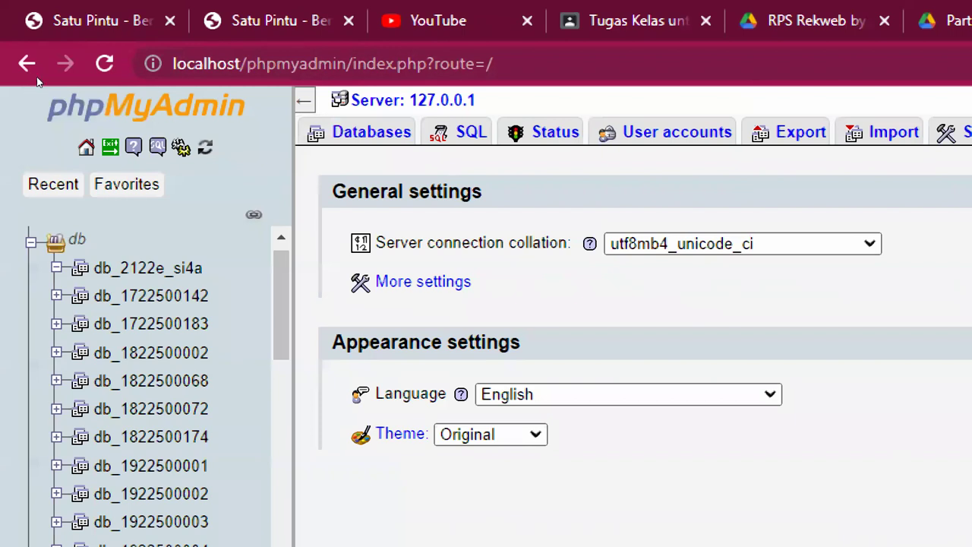
{"action": "left_click", "coordinate": [372, 131]}
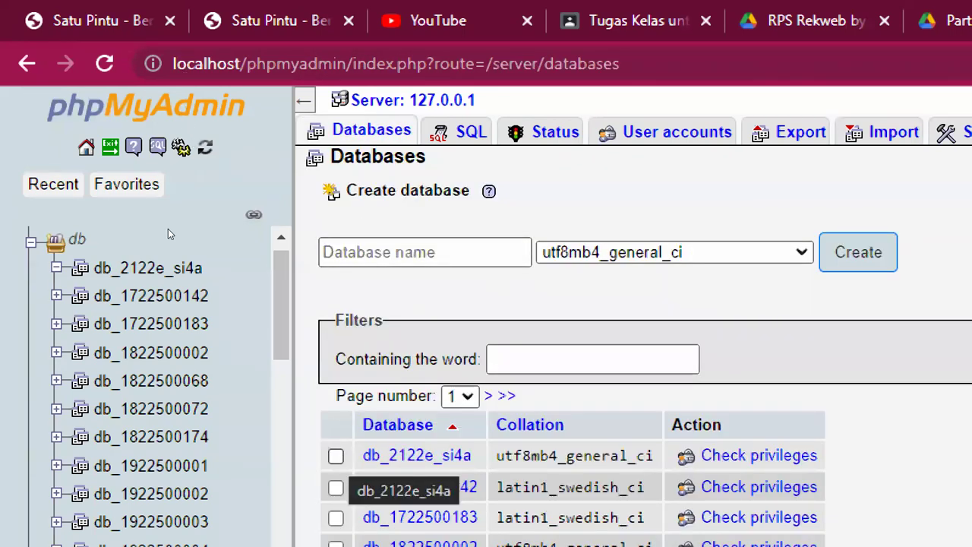
{"action": "left_click", "coordinate": [336, 455]}
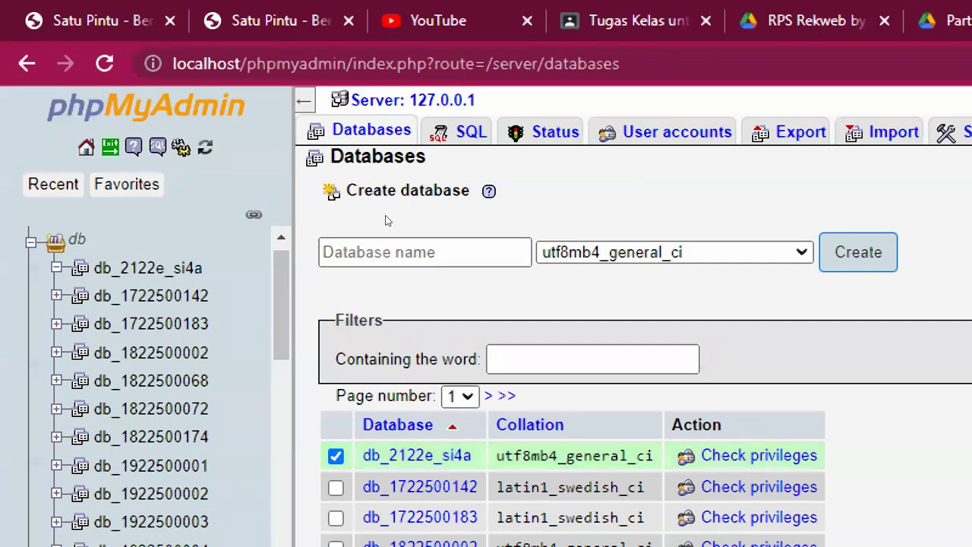
{"action": "scroll", "coordinate": [385, 220], "scroll_direction": "down", "scroll_amount": 10}
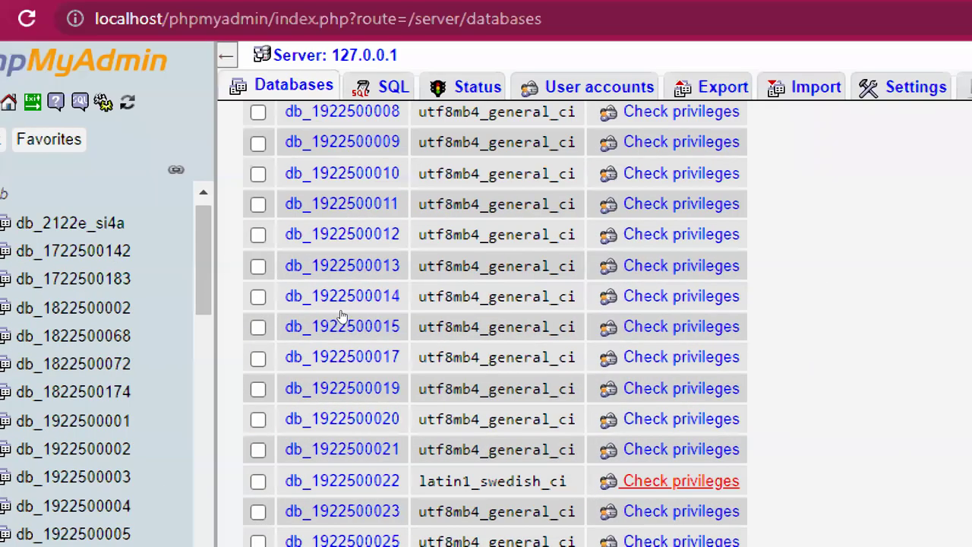
{"action": "scroll", "coordinate": [341, 315], "scroll_direction": "down", "scroll_amount": 15}
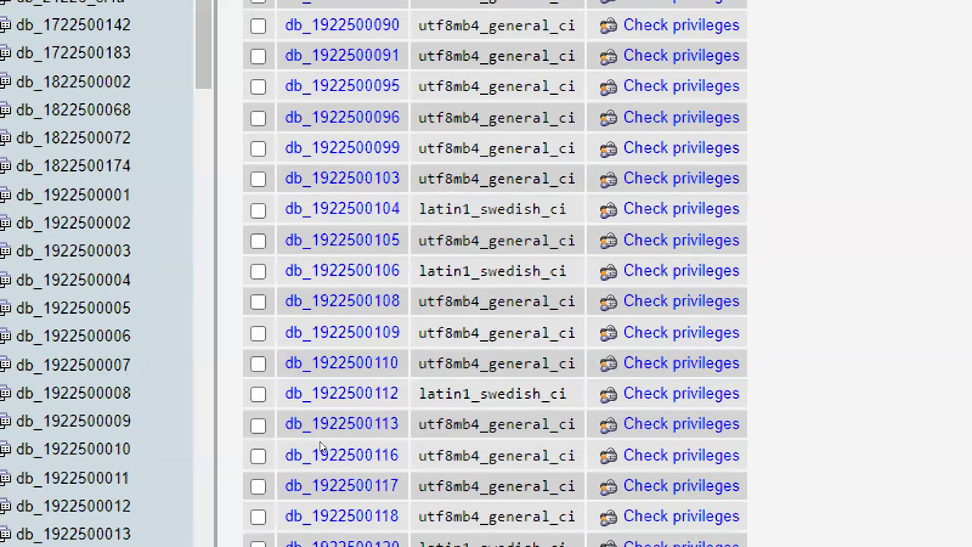
{"action": "scroll", "coordinate": [320, 447], "scroll_direction": "down", "scroll_amount": 5}
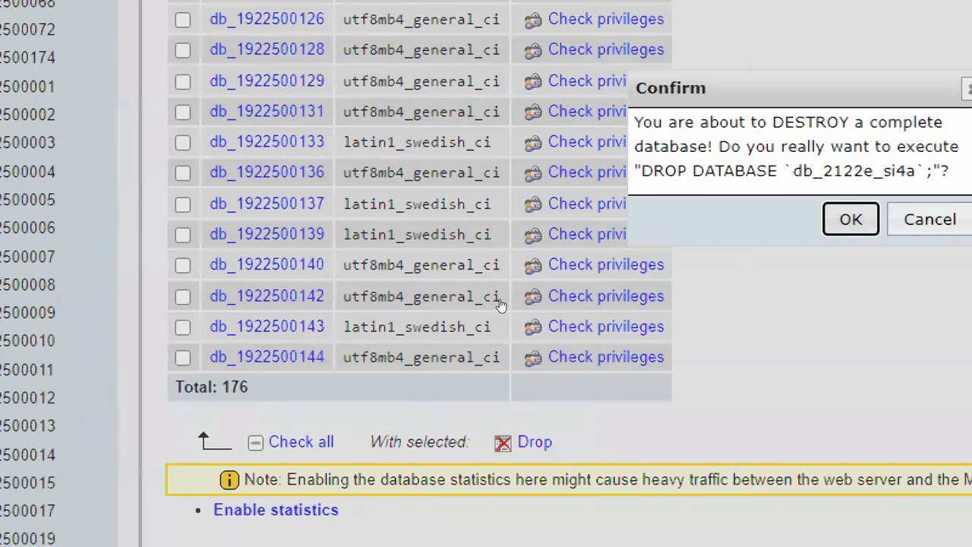
{"action": "key", "text": "Return"}
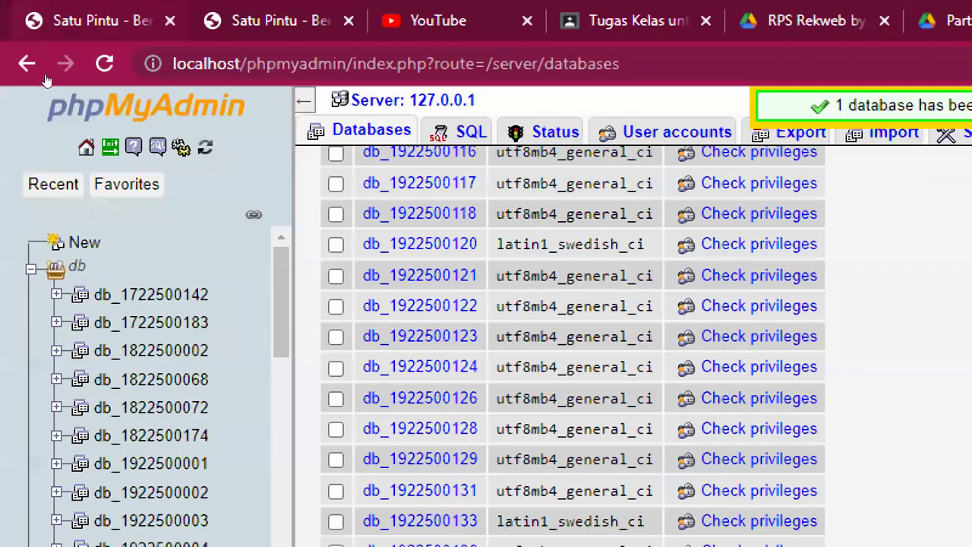
{"action": "left_click", "coordinate": [27, 64]}
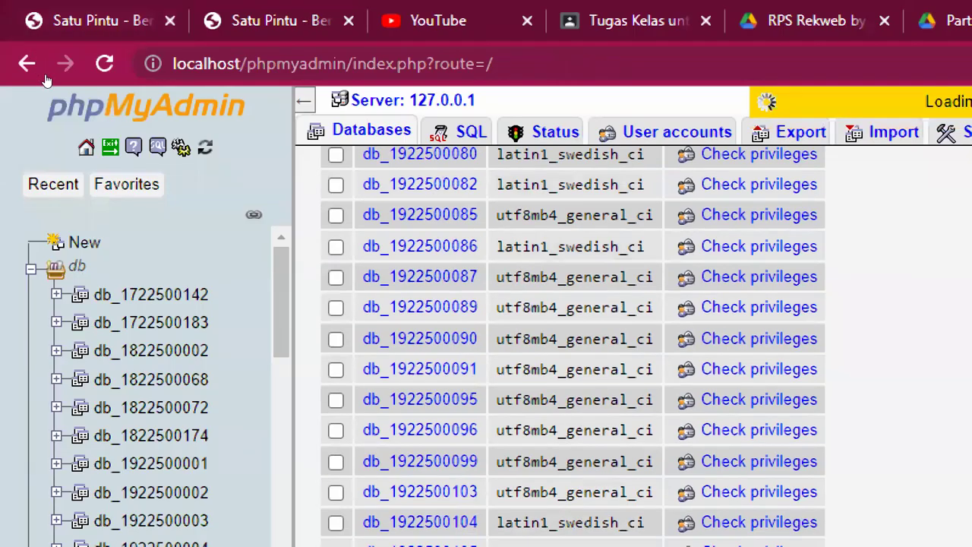
{"action": "left_click", "coordinate": [362, 132]}
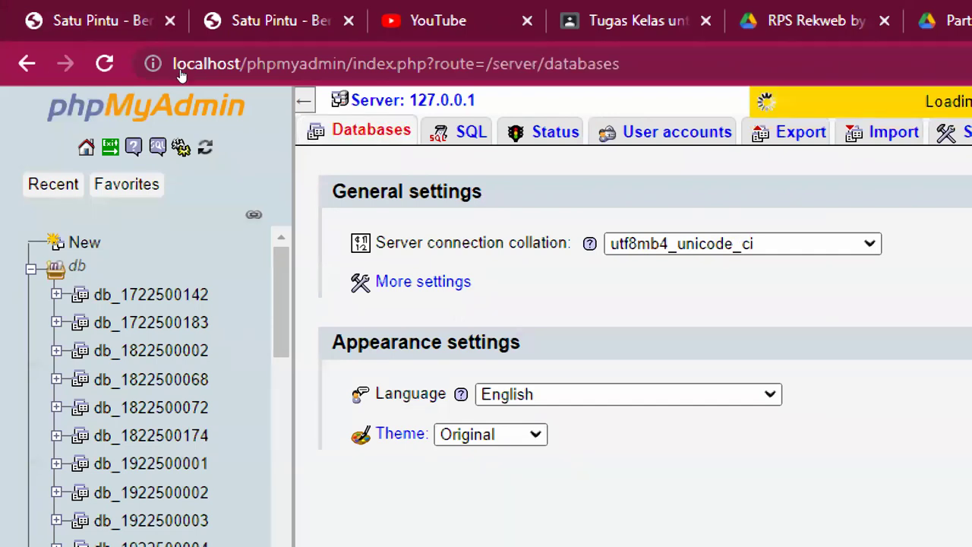
{"action": "left_click", "coordinate": [336, 455]}
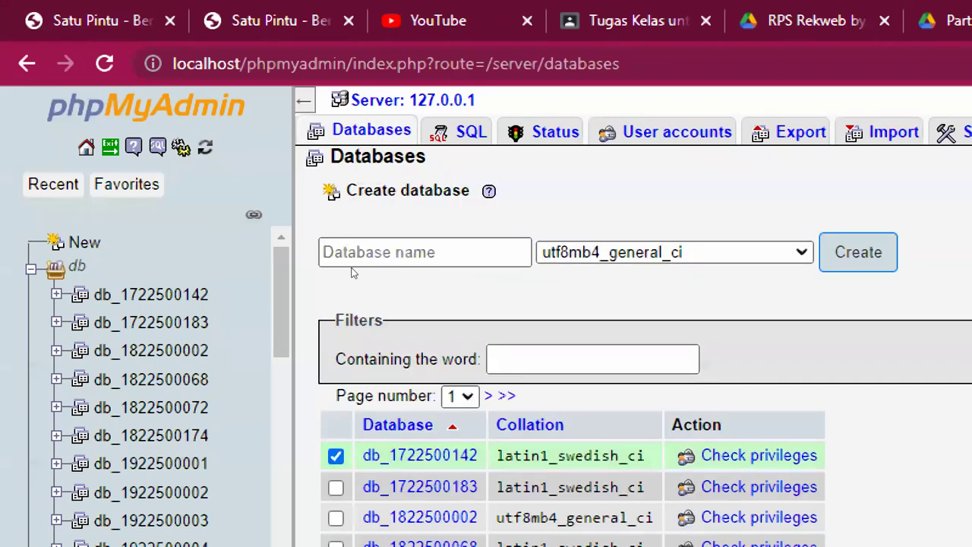
{"action": "left_click", "coordinate": [335, 317]}
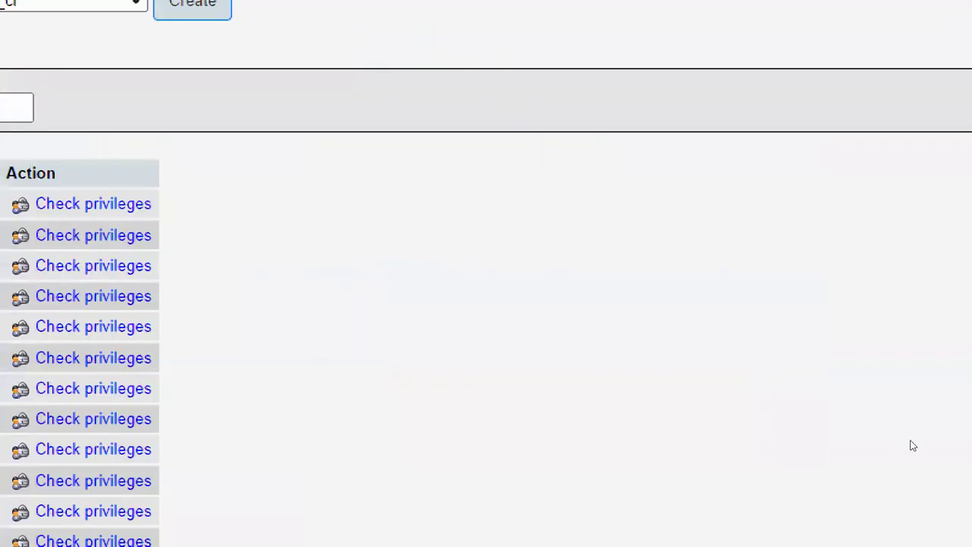
{"action": "left_click", "coordinate": [563, 482]}
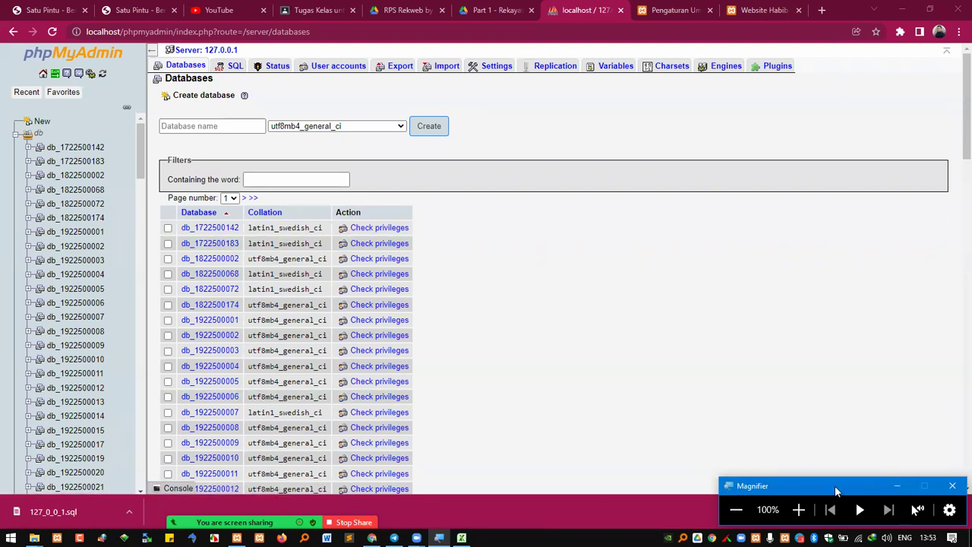
{"action": "left_click_drag", "start_coordinate": [835, 489], "coordinate": [811, 437]}
{"action": "left_click", "coordinate": [958, 511]}
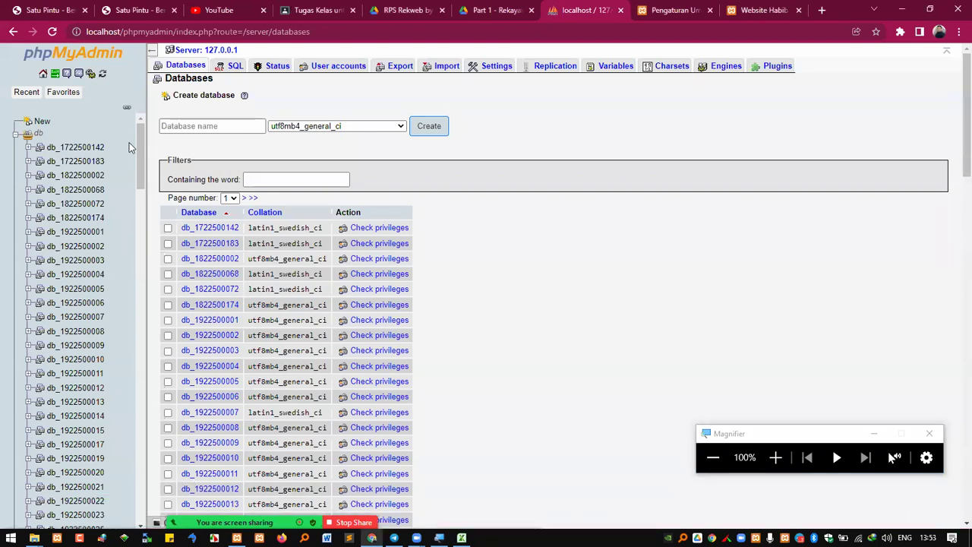
{"action": "key", "text": "alt+Tab"}
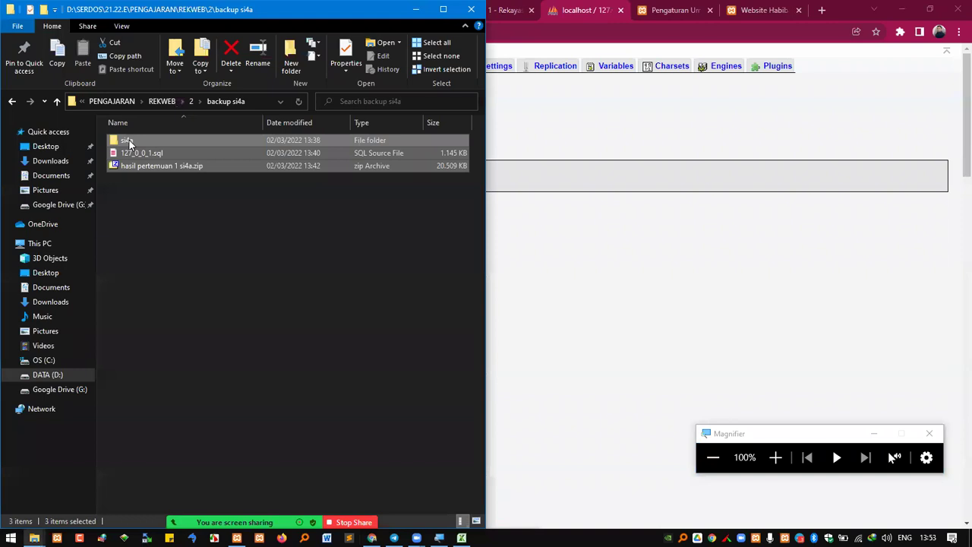
Permanently delete si4a, 127_0_0_1.sql and the zip, then select the folder's path
{"action": "key", "text": "shift+Delete"}
{"action": "key", "text": "Return"}
{"action": "left_click", "coordinate": [775, 456]}
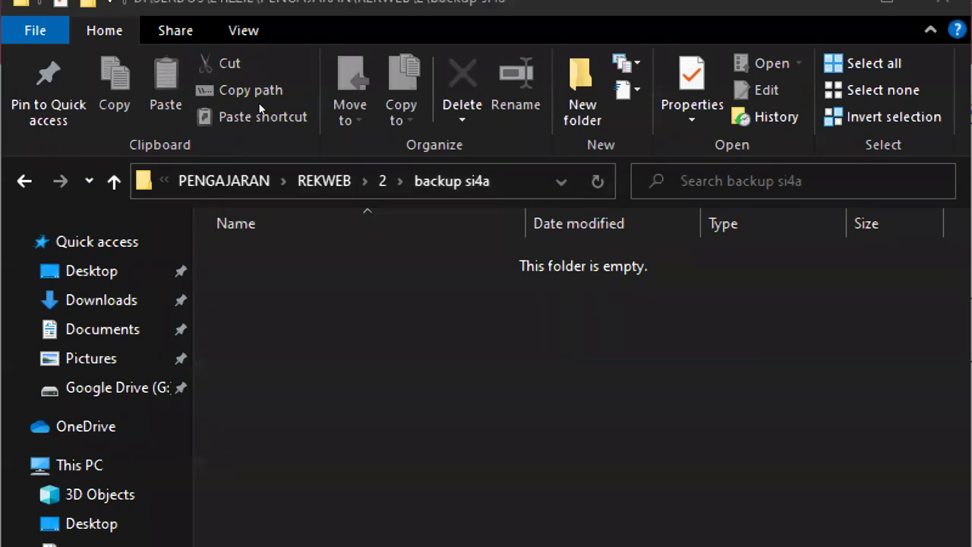
{"action": "key", "text": "alt+d"}
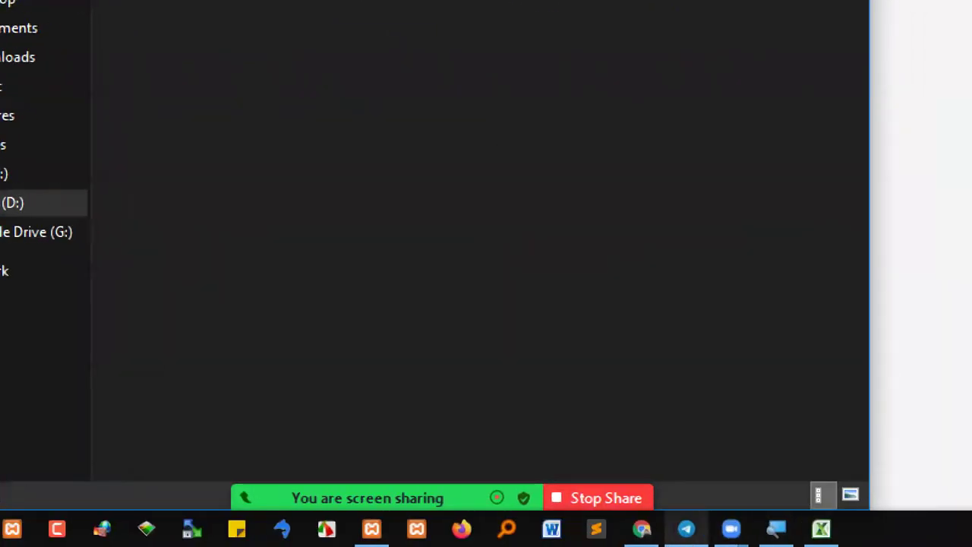
Save hasil pertemuan 1 si4a.zip from the REKWEB SI4A 2122 E chat into the backup si4a folder
{"action": "left_click", "coordinate": [686, 528]}
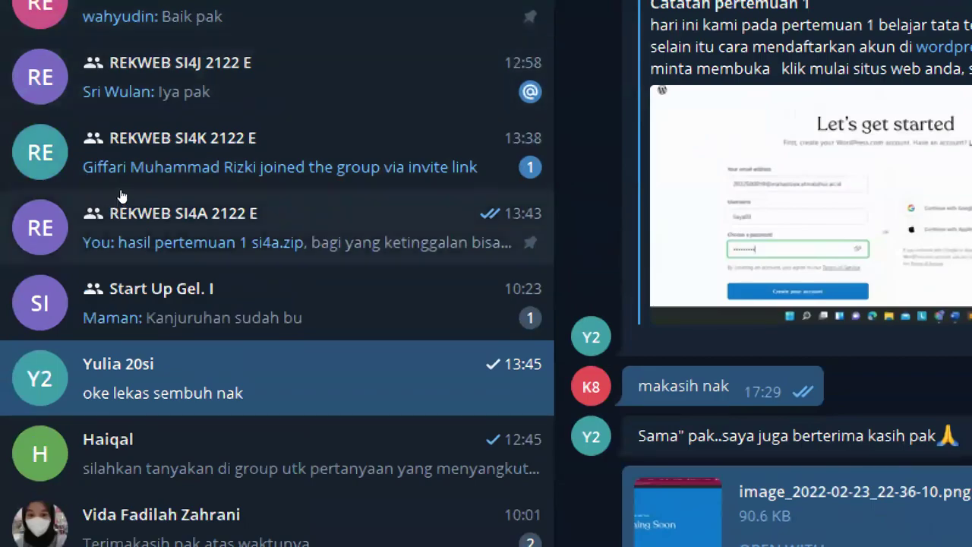
{"action": "left_click", "coordinate": [121, 196]}
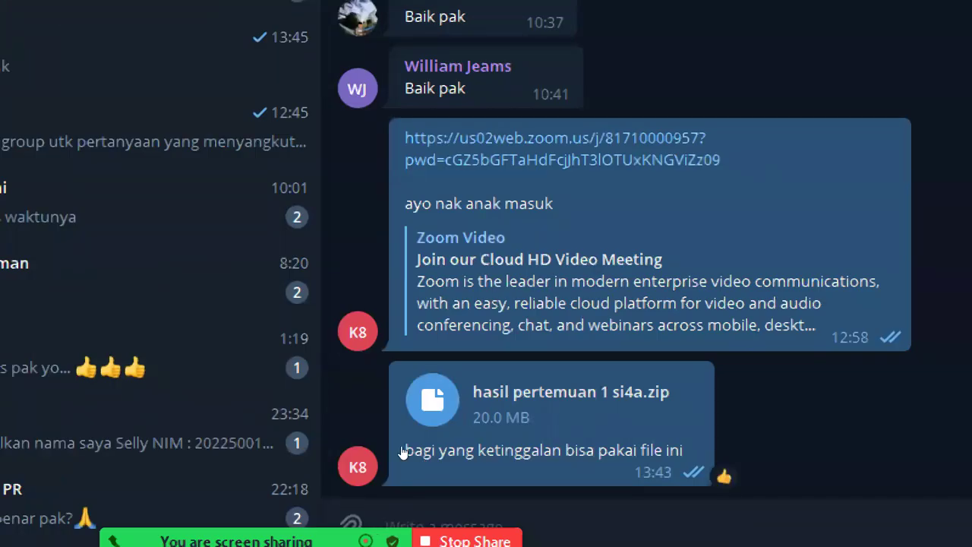
{"action": "right_click", "coordinate": [402, 452]}
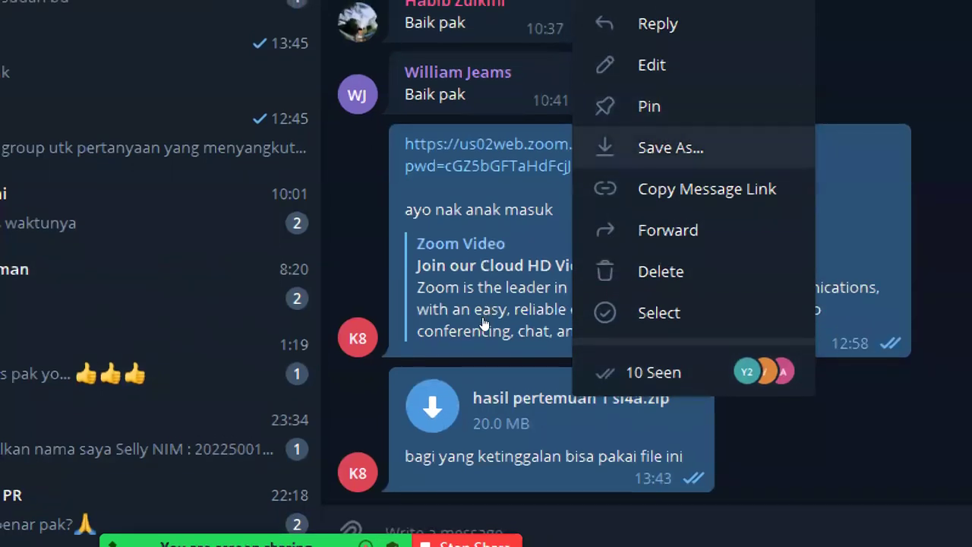
{"action": "left_click", "coordinate": [670, 142]}
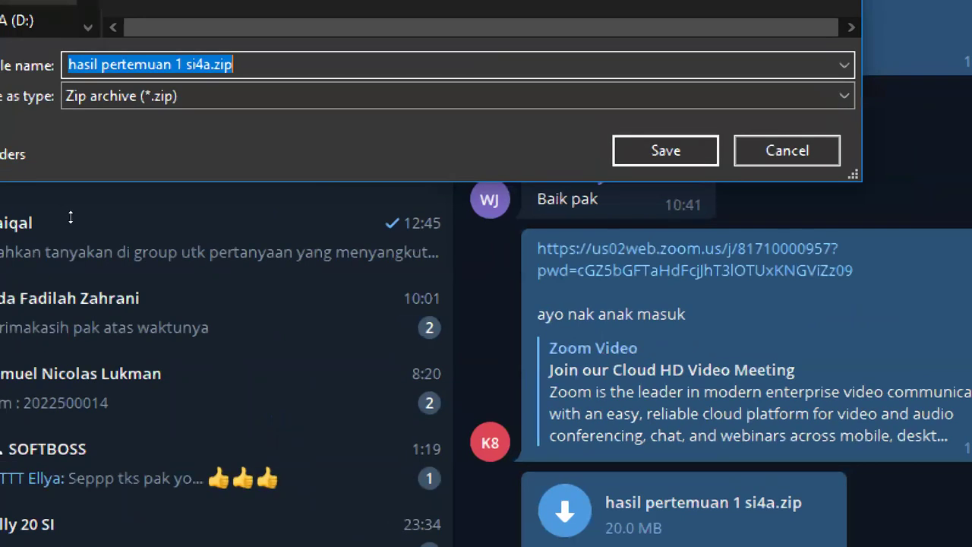
{"action": "key", "text": "ctrl+v"}
{"action": "key", "text": "Return"}
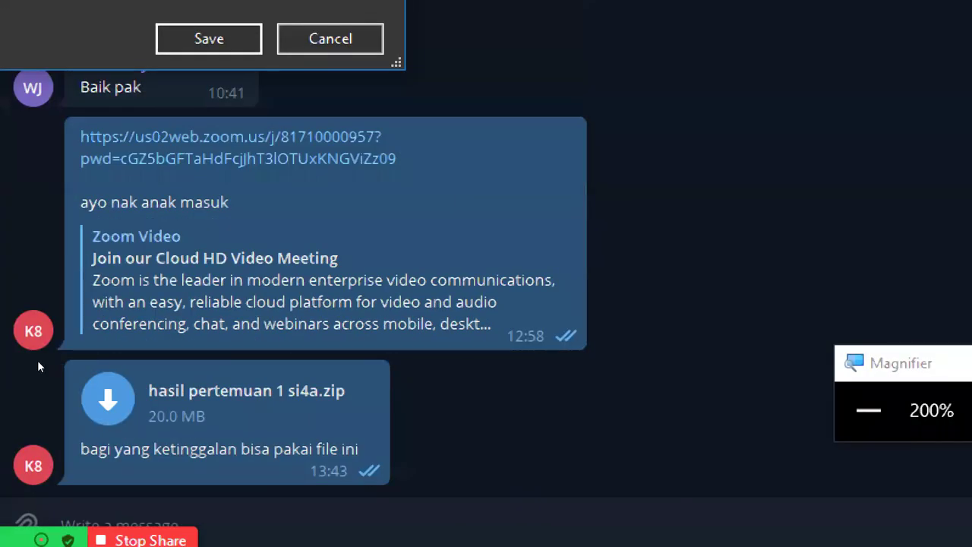
{"action": "key", "text": "Return"}
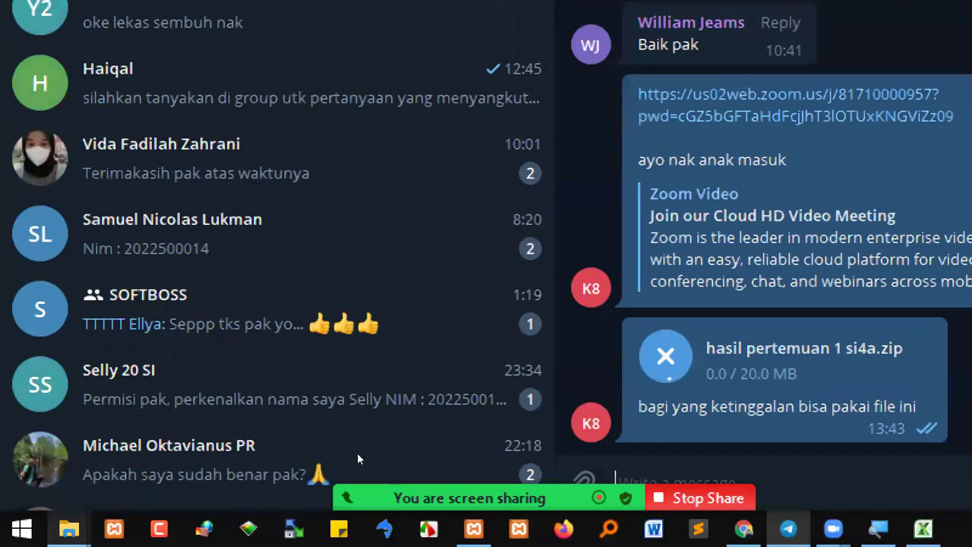
{"action": "mouse_move", "coordinate": [362, 466]}
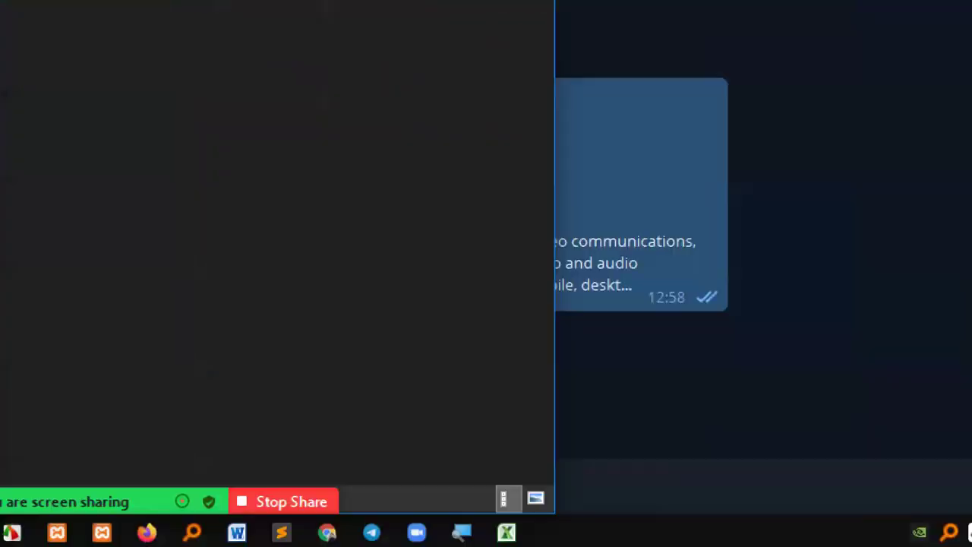
Restore File Explorer to a smaller window positioned over the Telegram chat
{"action": "key", "text": "super+minus"}
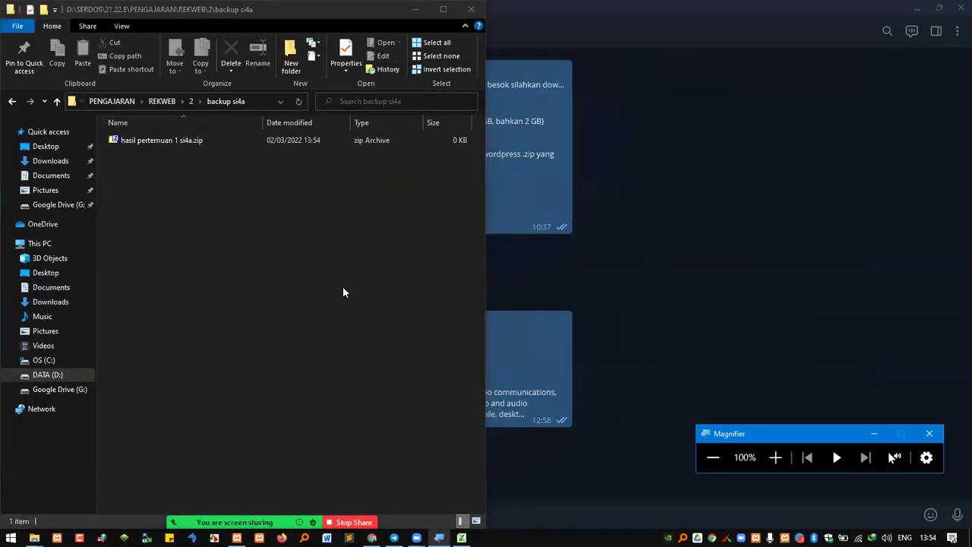
{"action": "left_click", "coordinate": [357, 27]}
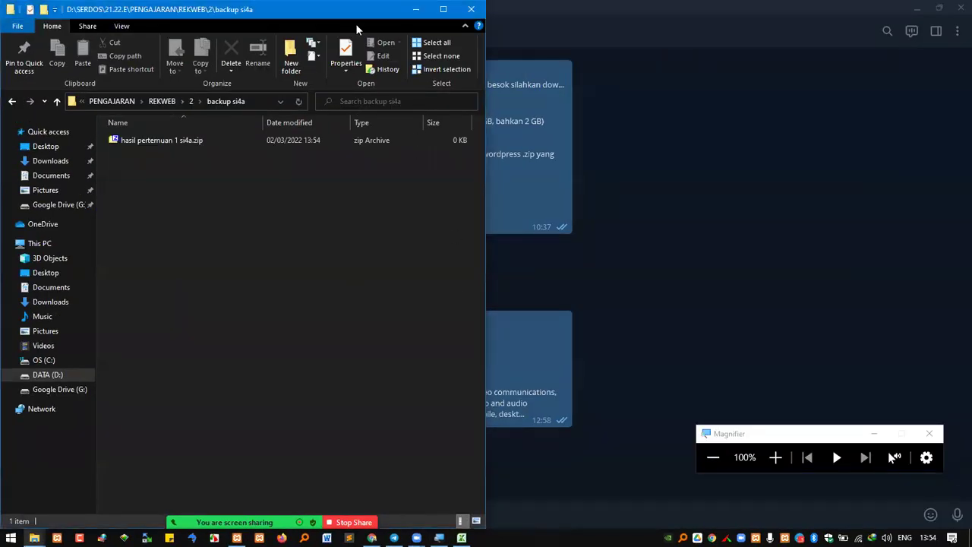
{"action": "left_click_drag", "start_coordinate": [356, 24], "coordinate": [782, 93]}
{"action": "left_click", "coordinate": [333, 451]}
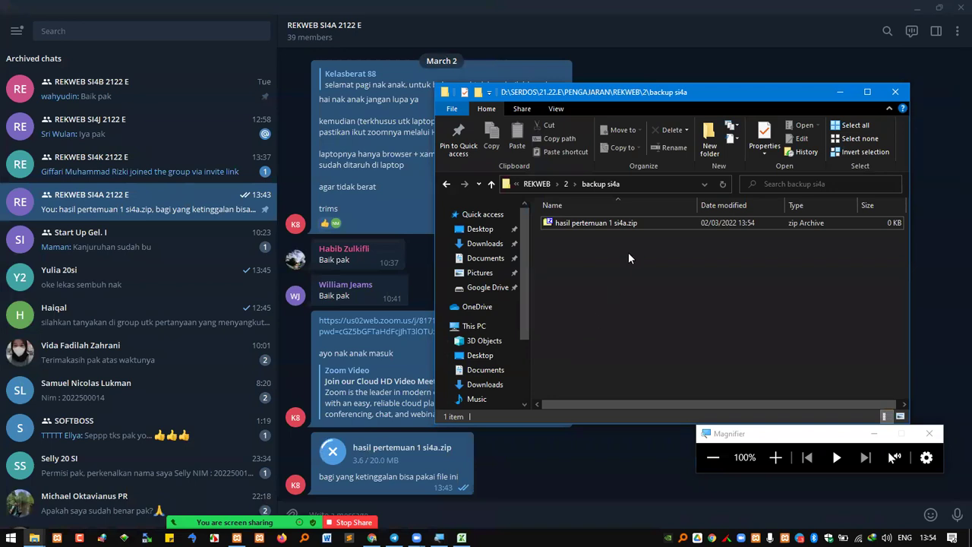
{"action": "left_click_drag", "start_coordinate": [700, 98], "coordinate": [266, 79]}
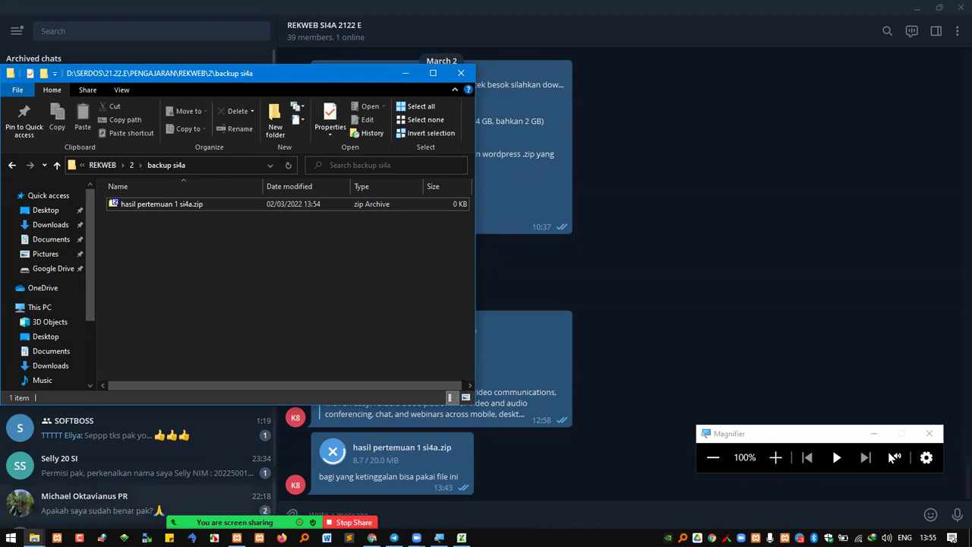
Move aside and minimise the XAMPP Control Panel, then bring the Excel attendance workbook forward
{"action": "left_click", "coordinate": [237, 537]}
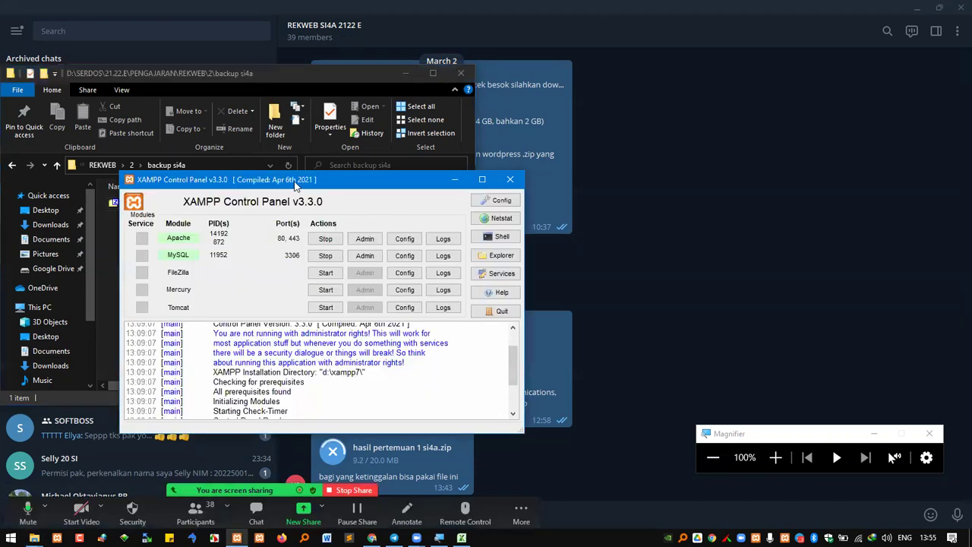
{"action": "left_click_drag", "start_coordinate": [458, 181], "coordinate": [795, 177]}
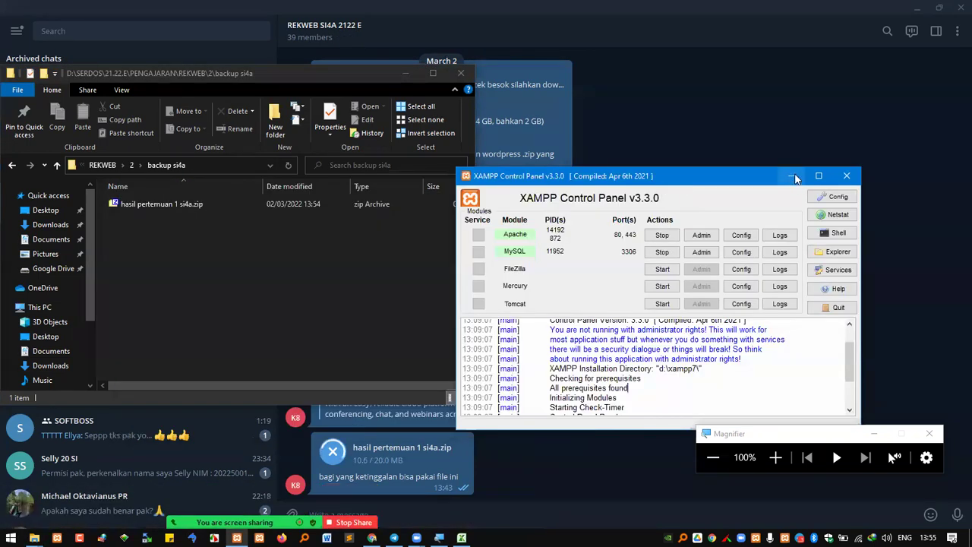
{"action": "left_click", "coordinate": [792, 174]}
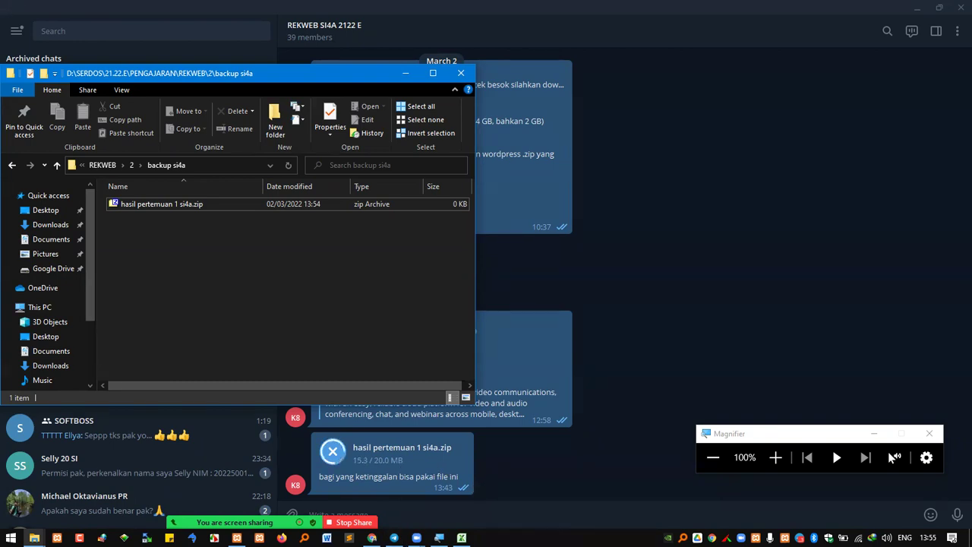
{"action": "left_click", "coordinate": [461, 538]}
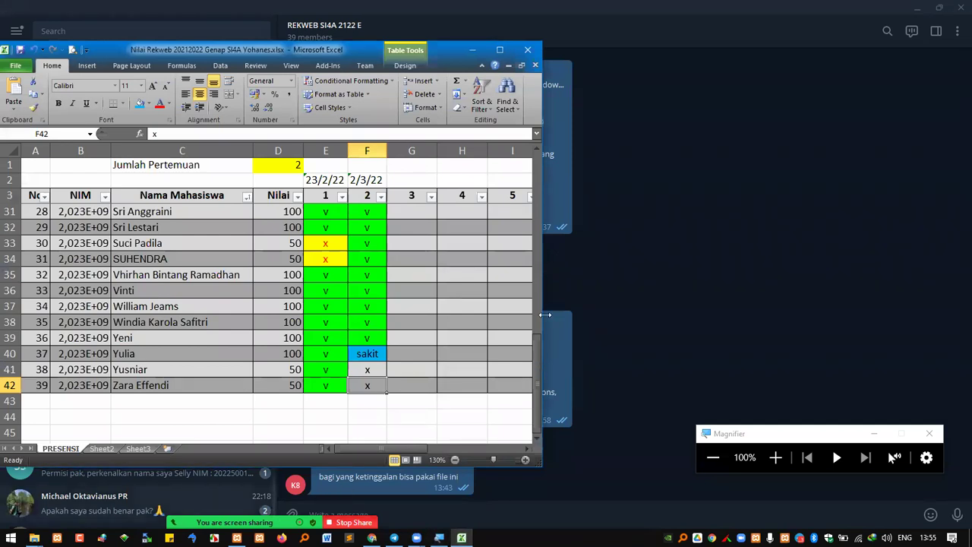
Copy the v from E41 into F41 and F42 to mark both present for meeting 2
{"action": "key", "text": "alt+Tab"}
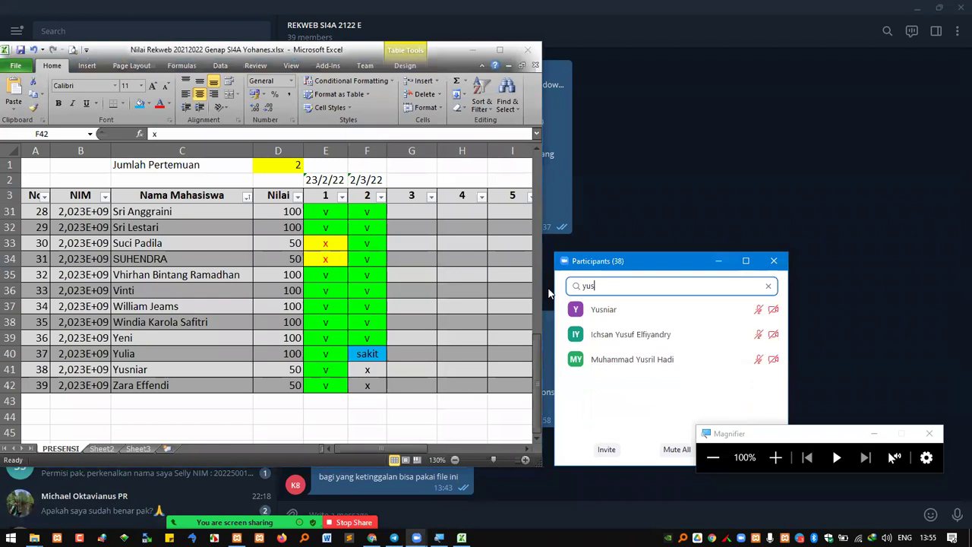
{"action": "key", "text": "BackSpace"}
{"action": "key", "text": "BackSpace"}
{"action": "key", "text": "BackSpace"}
{"action": "type", "text": "zara"}
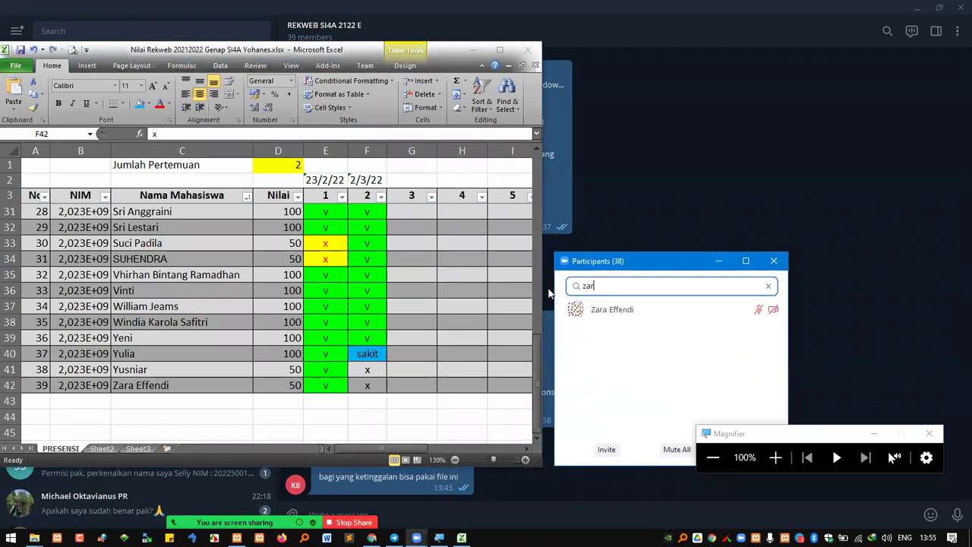
{"action": "left_click", "coordinate": [327, 370]}
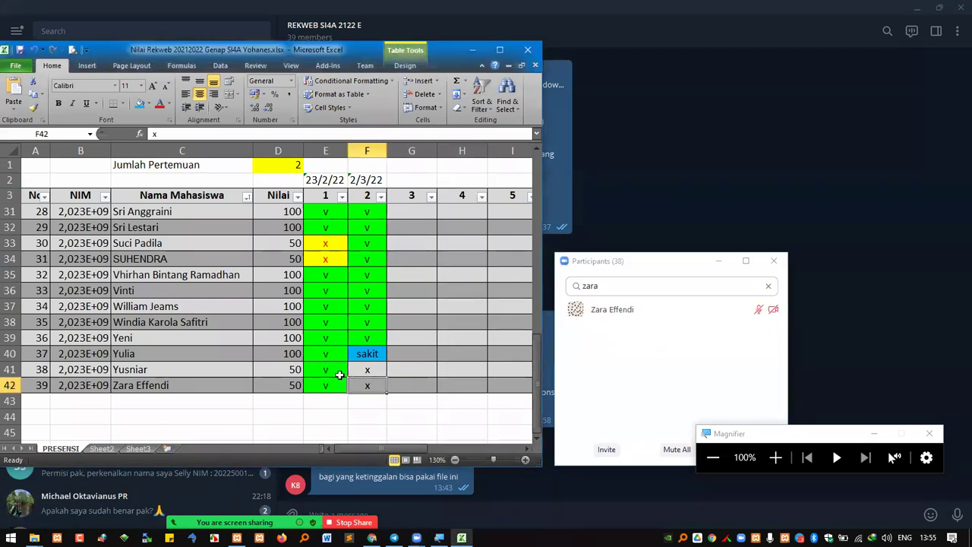
{"action": "key", "text": "ctrl+c"}
{"action": "left_click", "coordinate": [365, 371]}
{"action": "key", "text": "ctrl+v"}
{"action": "left_click", "coordinate": [361, 385]}
{"action": "key", "text": "ctrl+v"}
{"action": "key", "text": "Escape"}
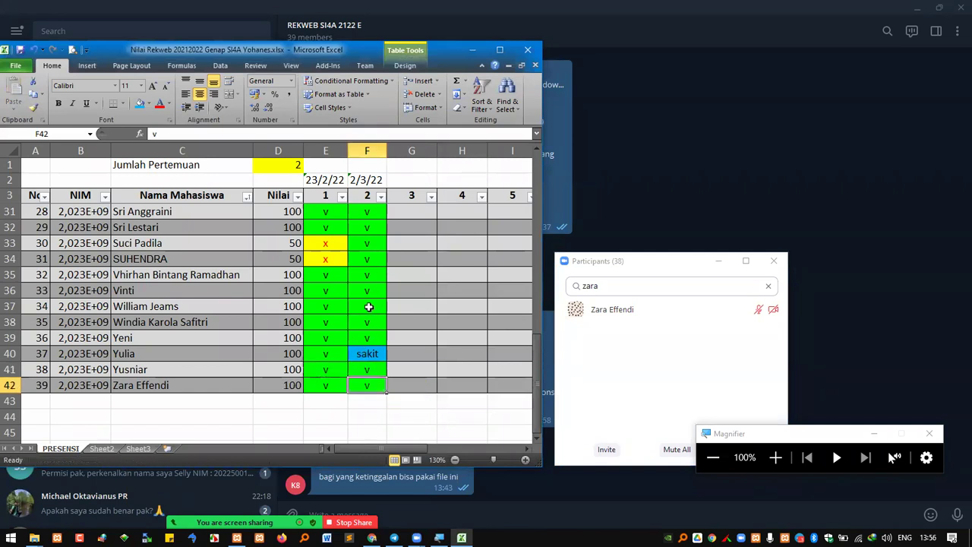
Review the meeting-2 marks including F42's x, search the participants for another student, and minimise Excel
{"action": "scroll", "coordinate": [372, 304], "scroll_direction": "up", "scroll_amount": 5}
{"action": "scroll", "coordinate": [381, 217], "scroll_direction": "up", "scroll_amount": 4}
{"action": "left_click", "coordinate": [381, 196]}
{"action": "left_click", "coordinate": [354, 238]}
{"action": "left_click", "coordinate": [369, 212]}
{"action": "scroll", "coordinate": [360, 291], "scroll_direction": "down", "scroll_amount": 3}
{"action": "scroll", "coordinate": [359, 290], "scroll_direction": "down", "scroll_amount": 7}
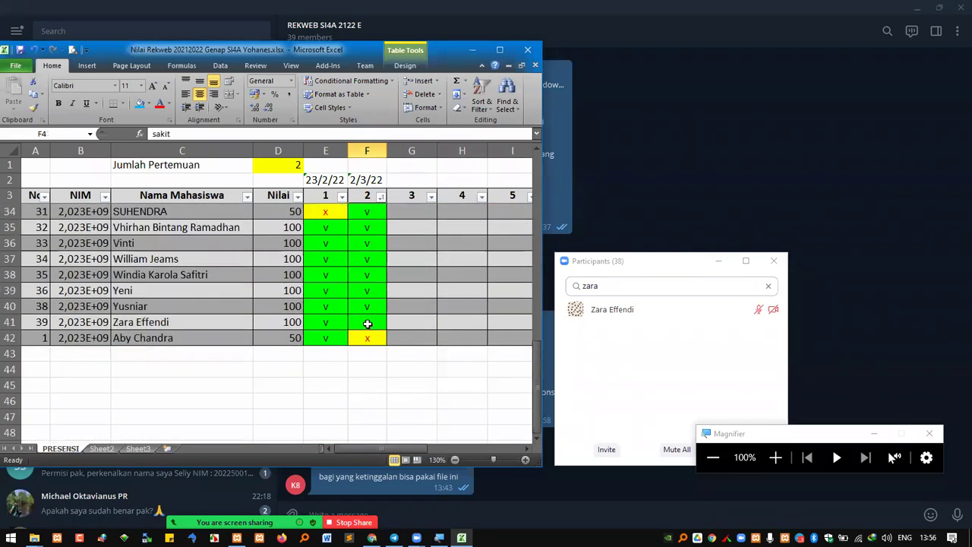
{"action": "left_click", "coordinate": [368, 338]}
{"action": "key", "text": "alt+Tab"}
{"action": "type", "text": "aby"}
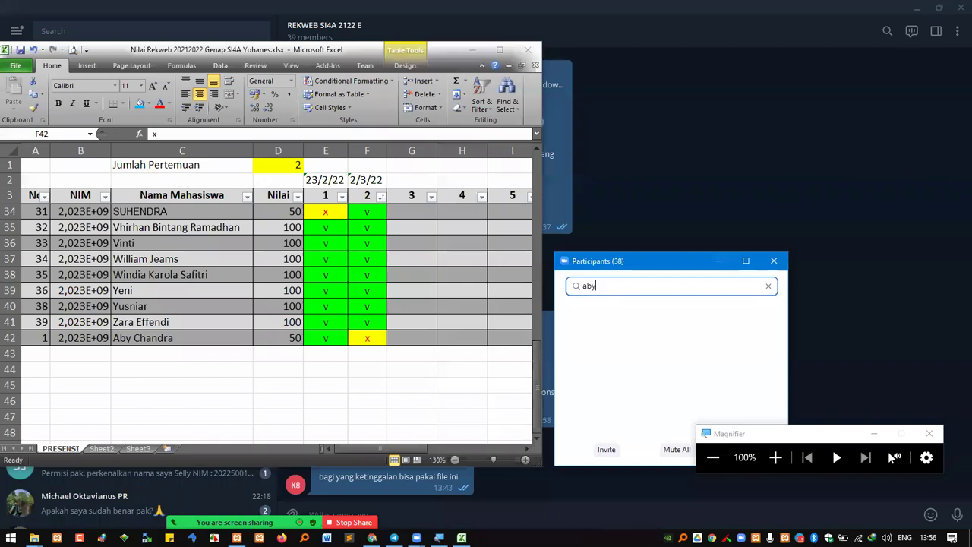
{"action": "key", "text": "ctrl+a"}
{"action": "type", "text": "chan"}
{"action": "key", "text": "alt+Tab"}
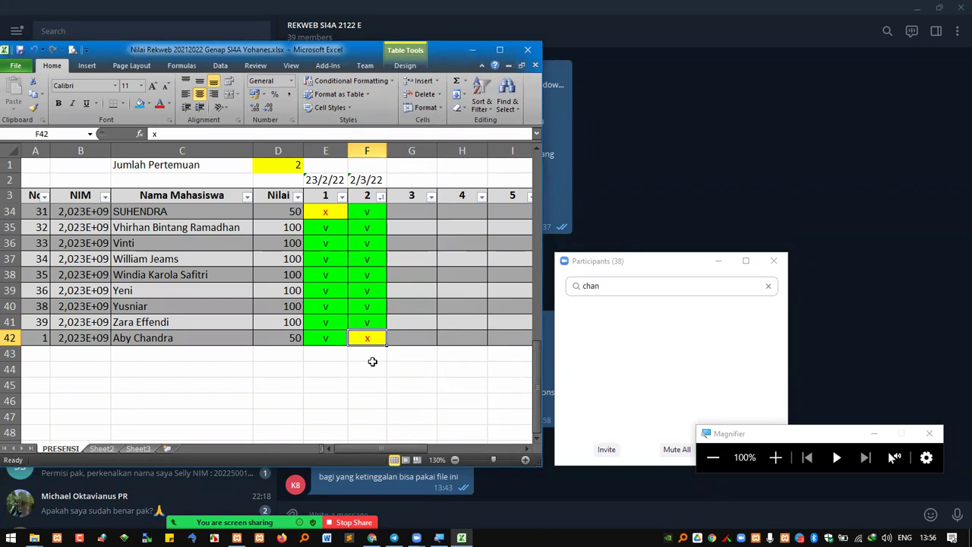
{"action": "left_click", "coordinate": [472, 50]}
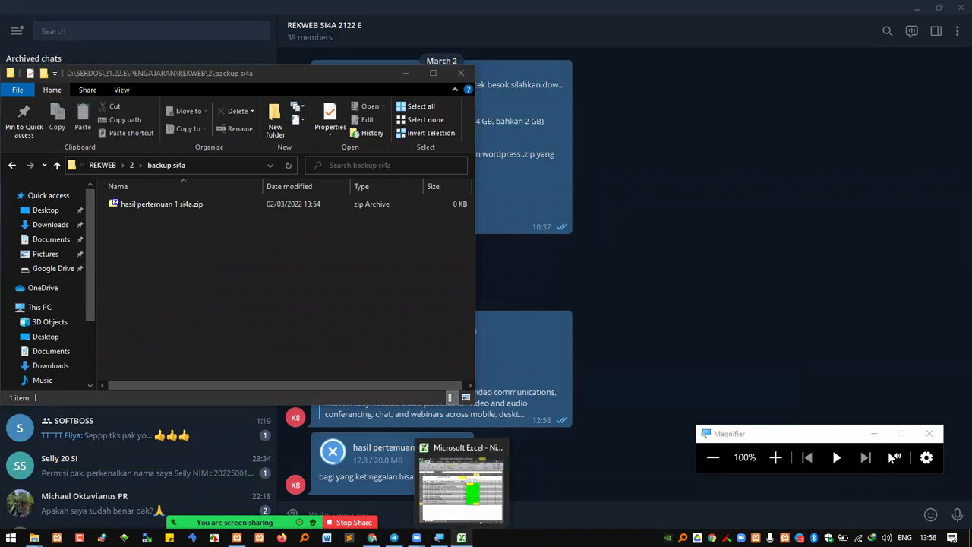
Maximise the workbook, sort Nama Mahasiswa A to Z, and enter x in F4
{"action": "left_click", "coordinate": [461, 538]}
{"action": "scroll", "coordinate": [412, 323], "scroll_direction": "up", "scroll_amount": 4}
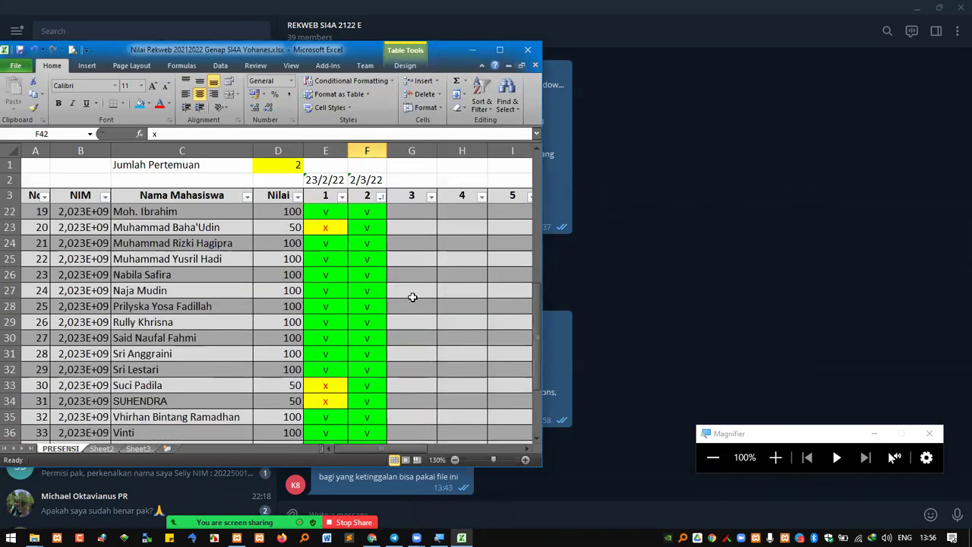
{"action": "left_click", "coordinate": [501, 50]}
{"action": "scroll", "coordinate": [324, 218], "scroll_direction": "up", "scroll_amount": 5}
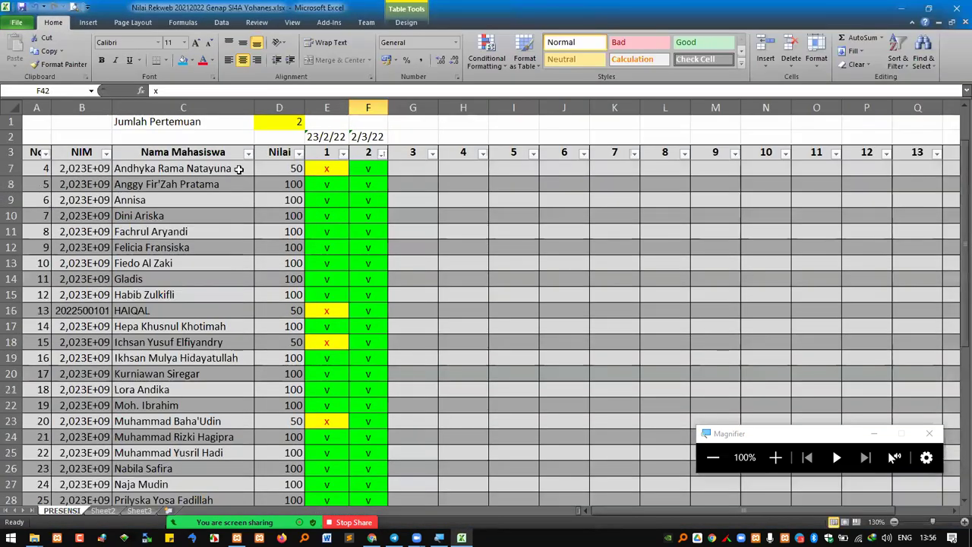
{"action": "left_click", "coordinate": [248, 153]}
{"action": "left_click", "coordinate": [270, 172]}
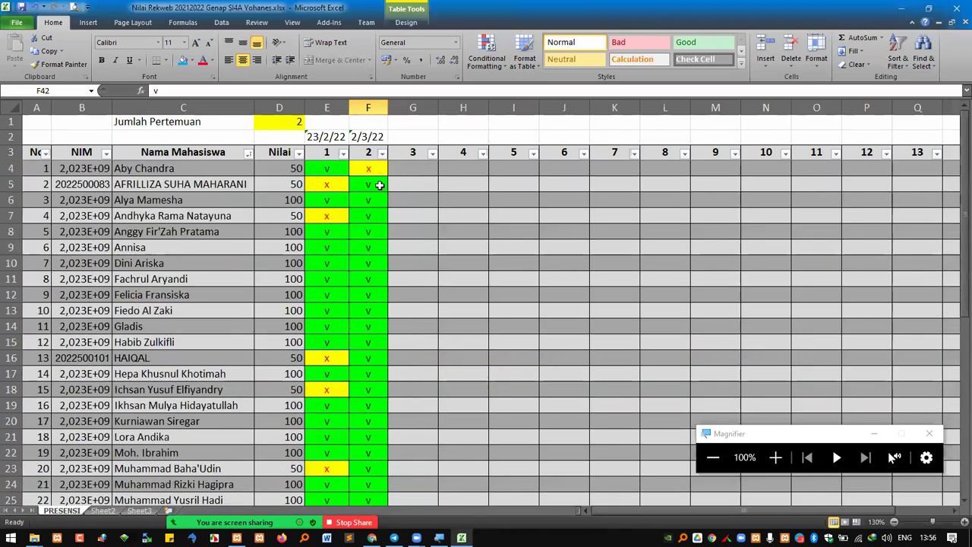
{"action": "left_click", "coordinate": [370, 170]}
{"action": "type", "text": "x"}
{"action": "key", "text": "Return"}
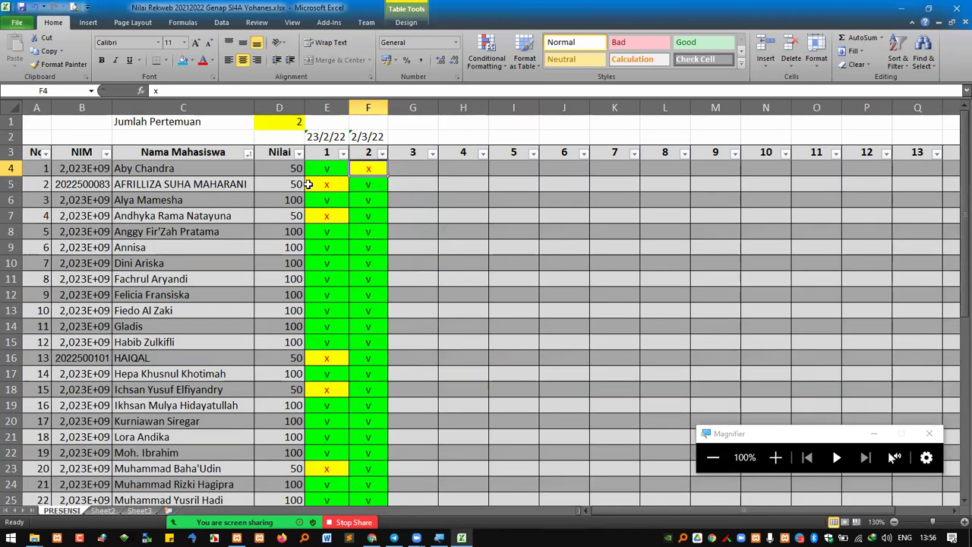
Review the meeting 1 and 2 attendance marks, including the sakit entry in F40, then close Excel
{"action": "left_click_drag", "start_coordinate": [370, 187], "coordinate": [375, 437]}
{"action": "left_click", "coordinate": [364, 468]}
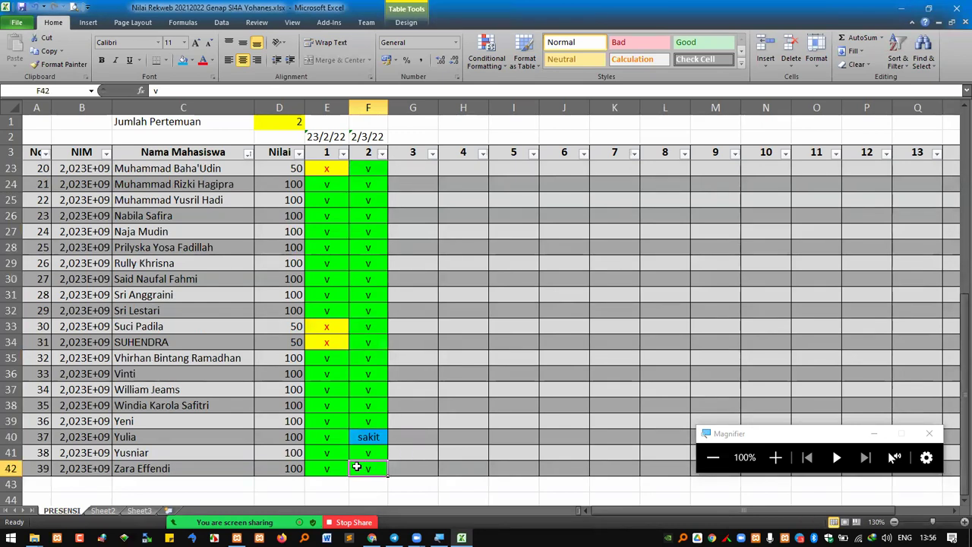
{"action": "left_click_drag", "start_coordinate": [296, 341], "coordinate": [298, 328]}
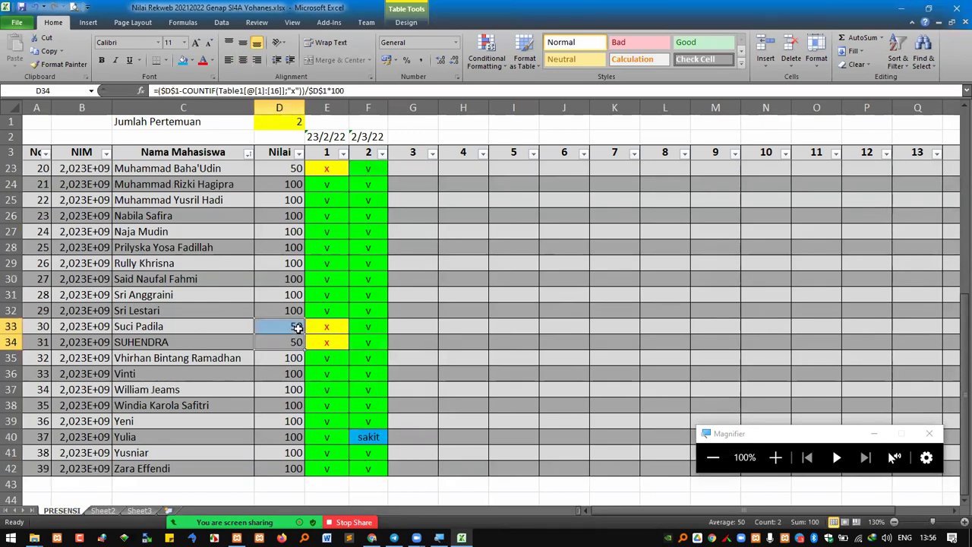
{"action": "scroll", "coordinate": [303, 365], "scroll_direction": "up", "scroll_amount": 2}
{"action": "scroll", "coordinate": [309, 375], "scroll_direction": "up", "scroll_amount": 1}
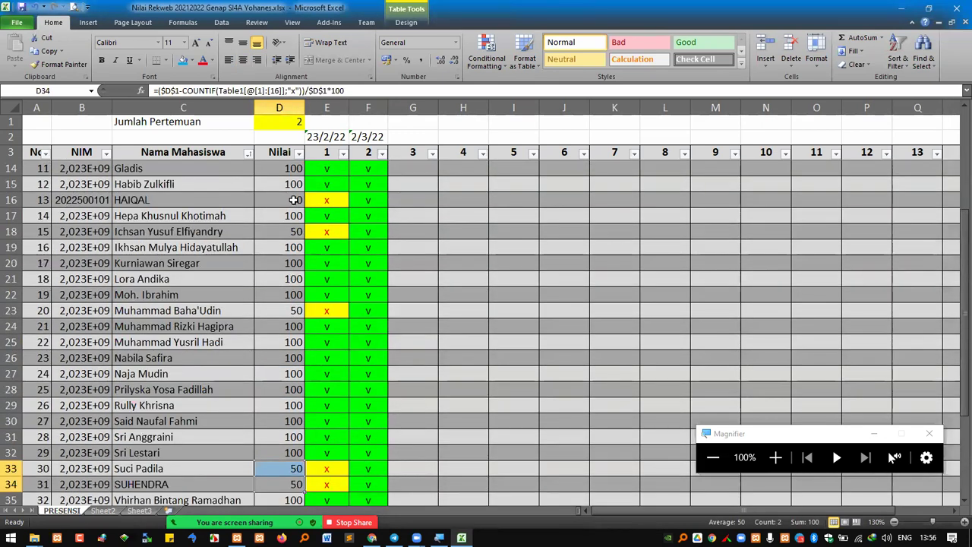
{"action": "left_click_drag", "start_coordinate": [294, 200], "coordinate": [294, 185]}
{"action": "scroll", "coordinate": [316, 267], "scroll_direction": "up", "scroll_amount": 4}
{"action": "left_click", "coordinate": [323, 249]}
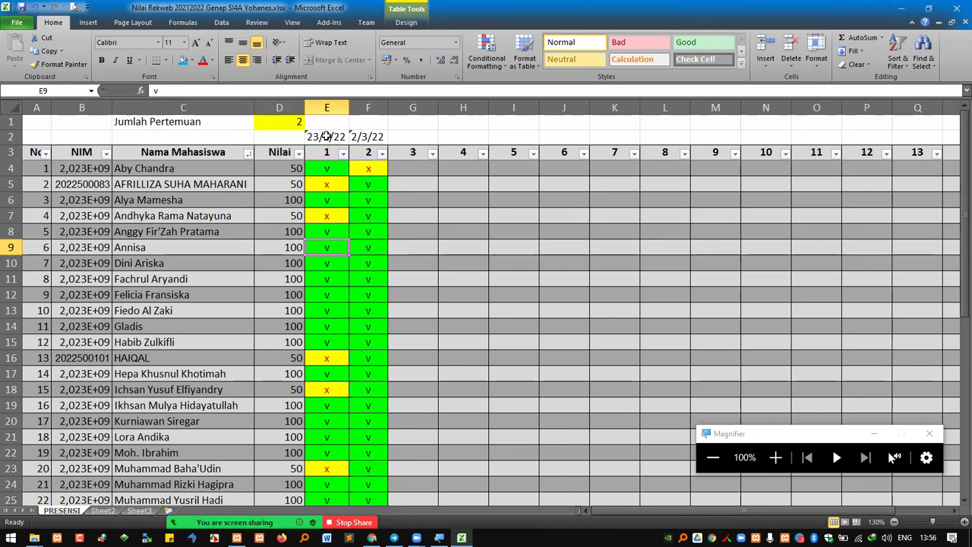
{"action": "left_click", "coordinate": [336, 312]}
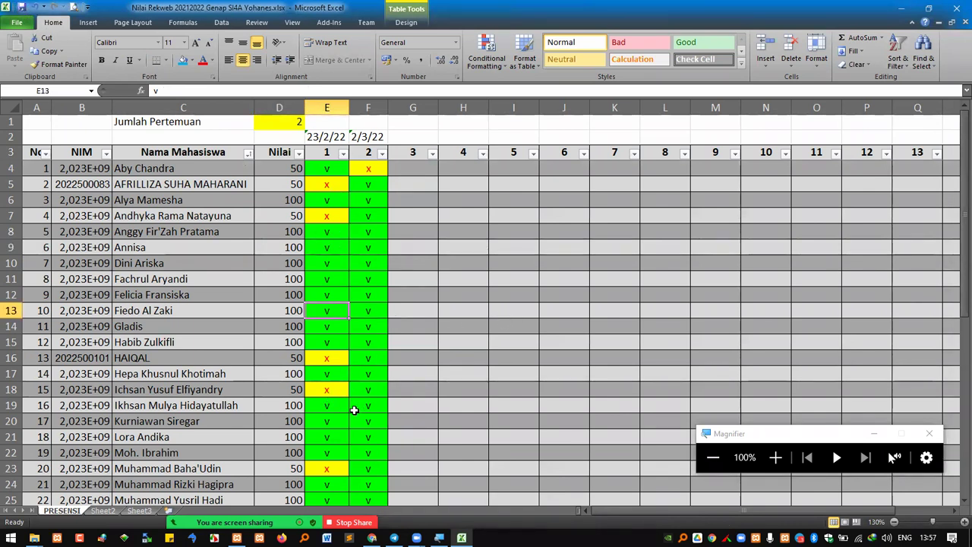
{"action": "scroll", "coordinate": [372, 410], "scroll_direction": "down", "scroll_amount": 6}
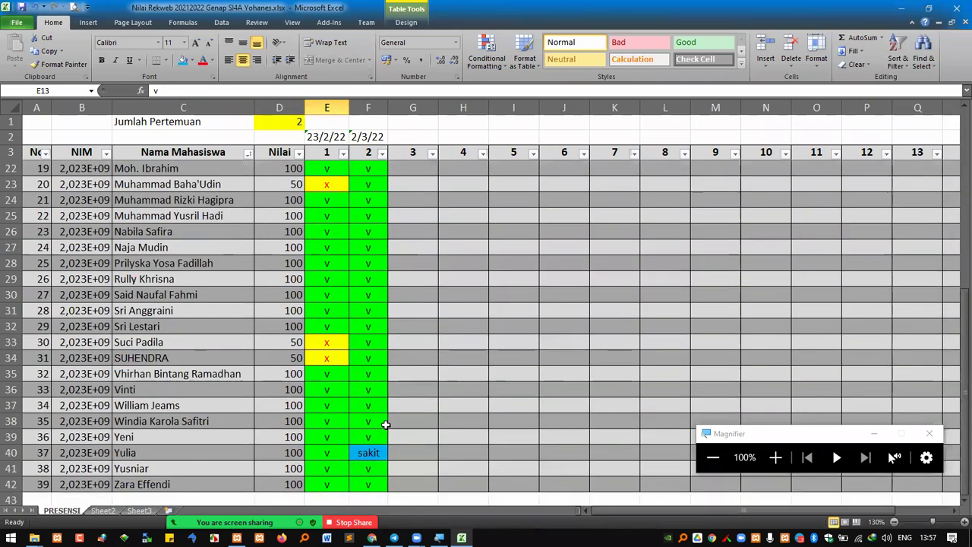
{"action": "left_click", "coordinate": [371, 450]}
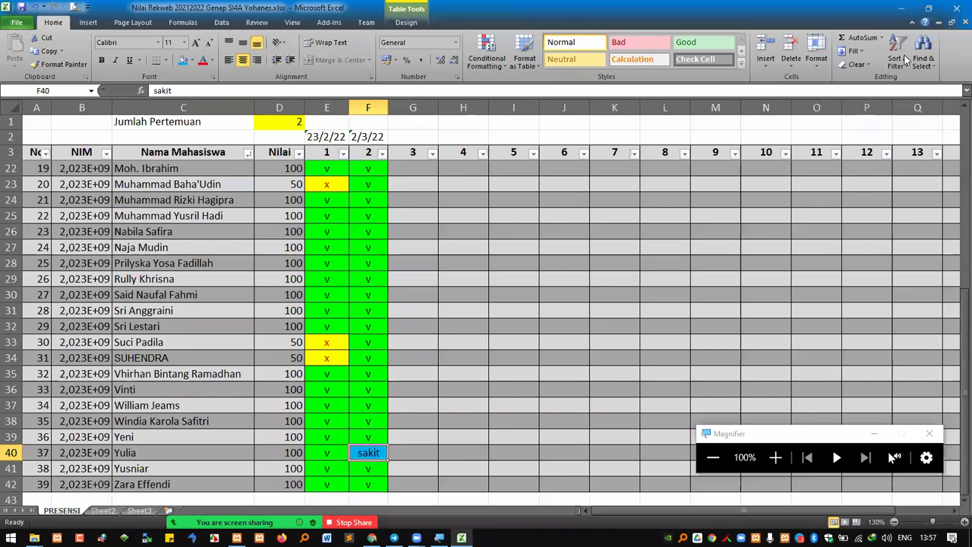
{"action": "left_click", "coordinate": [955, 10]}
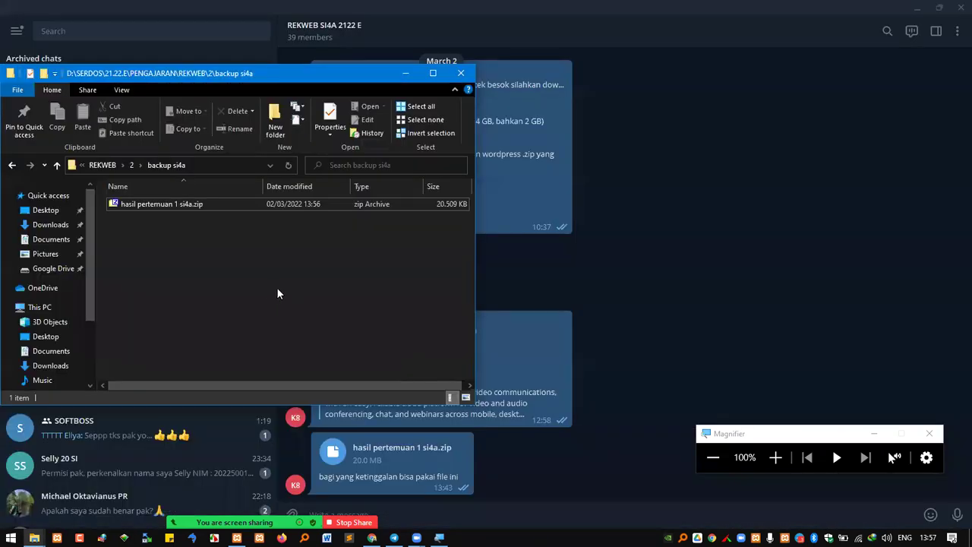
{"action": "left_click", "coordinate": [628, 374]}
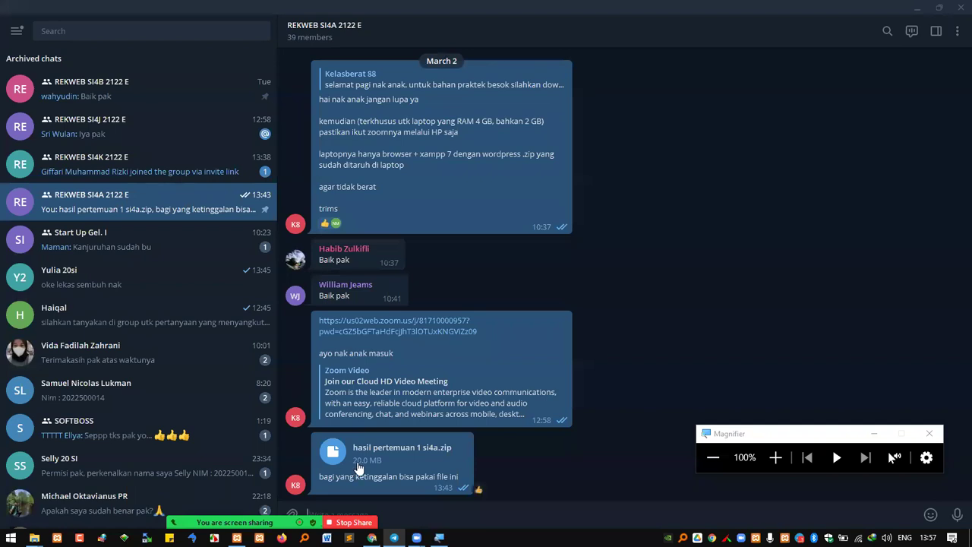
{"action": "mouse_move", "coordinate": [34, 537]}
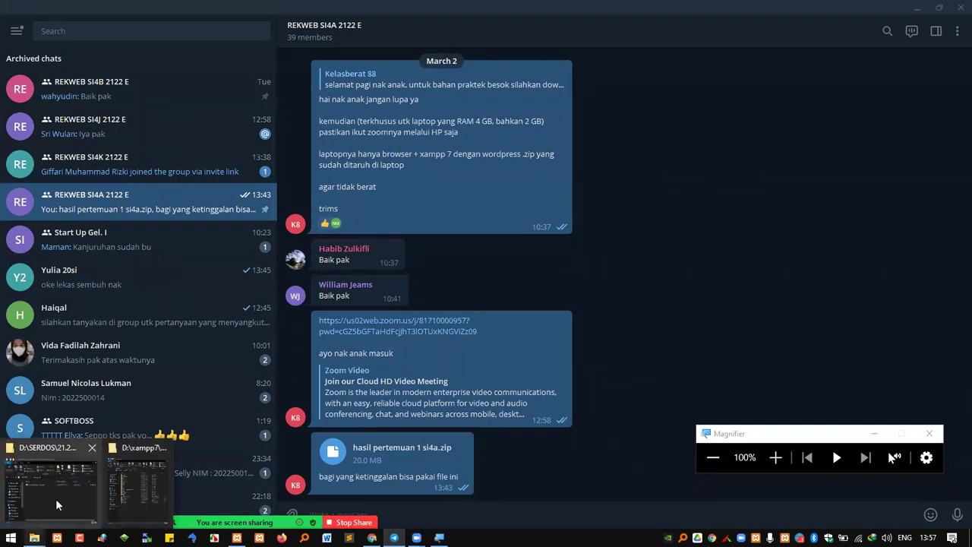
{"action": "left_click", "coordinate": [64, 502]}
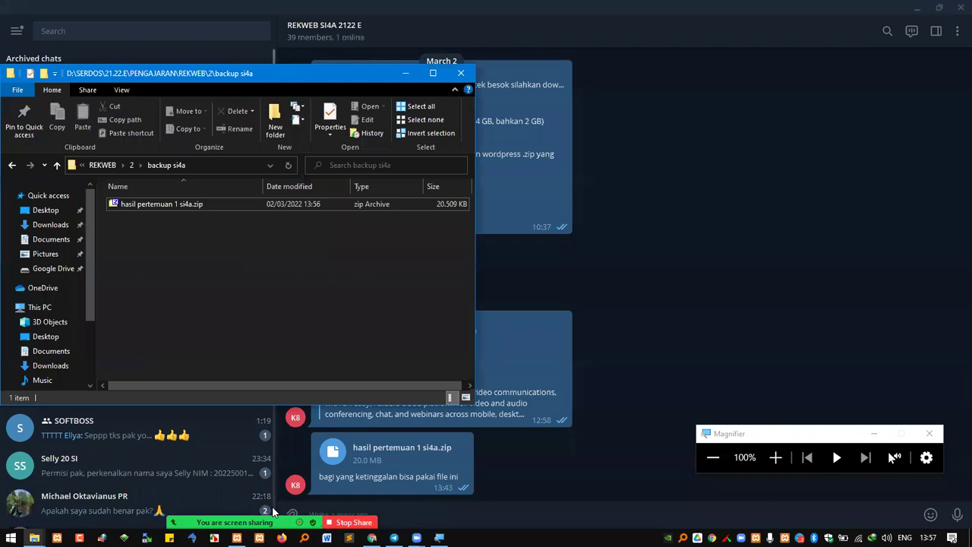
{"action": "left_click", "coordinate": [775, 457]}
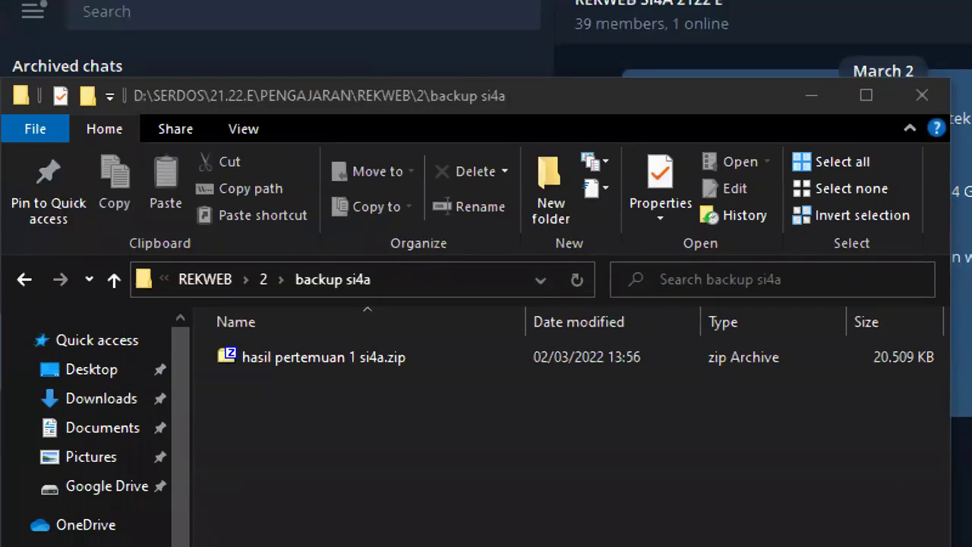
{"action": "key", "text": "super+minus"}
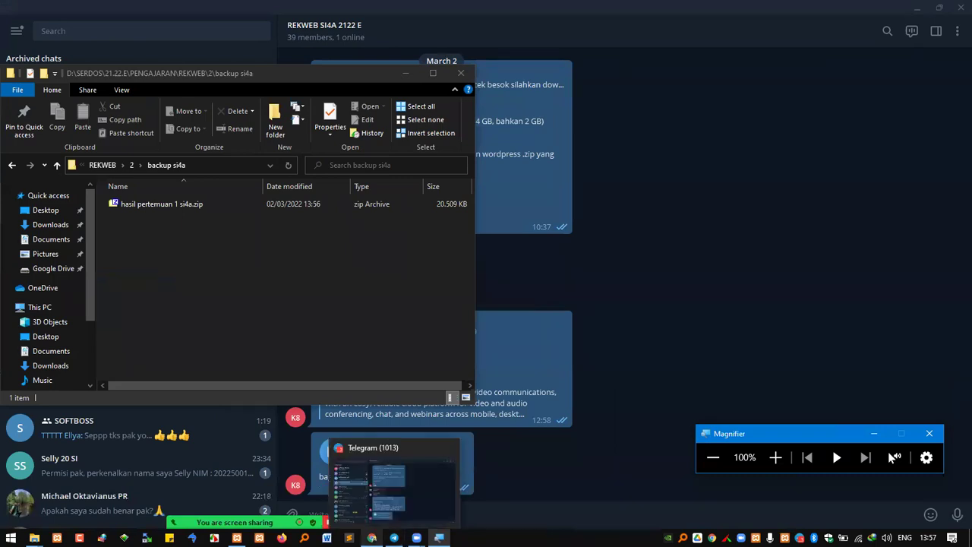
{"action": "mouse_move", "coordinate": [372, 538]}
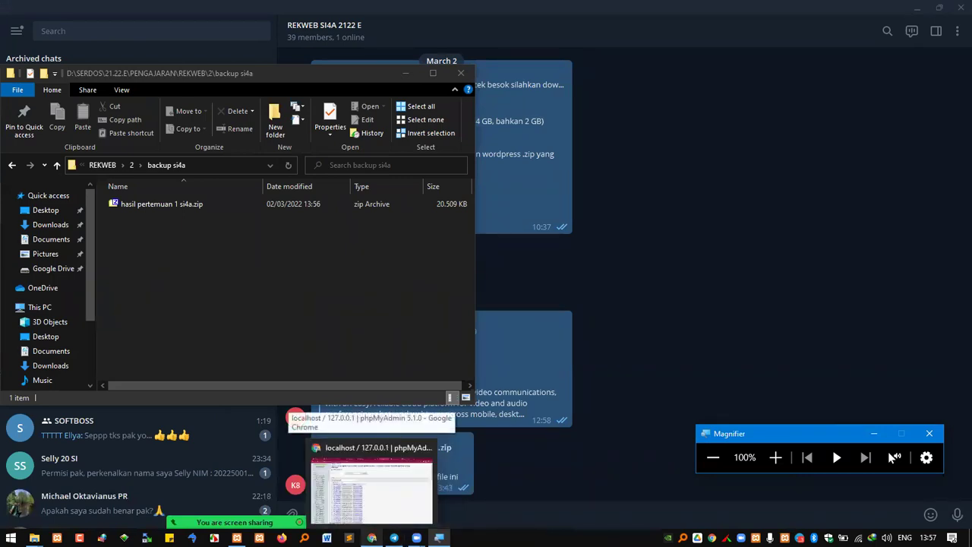
{"action": "left_click", "coordinate": [583, 457]}
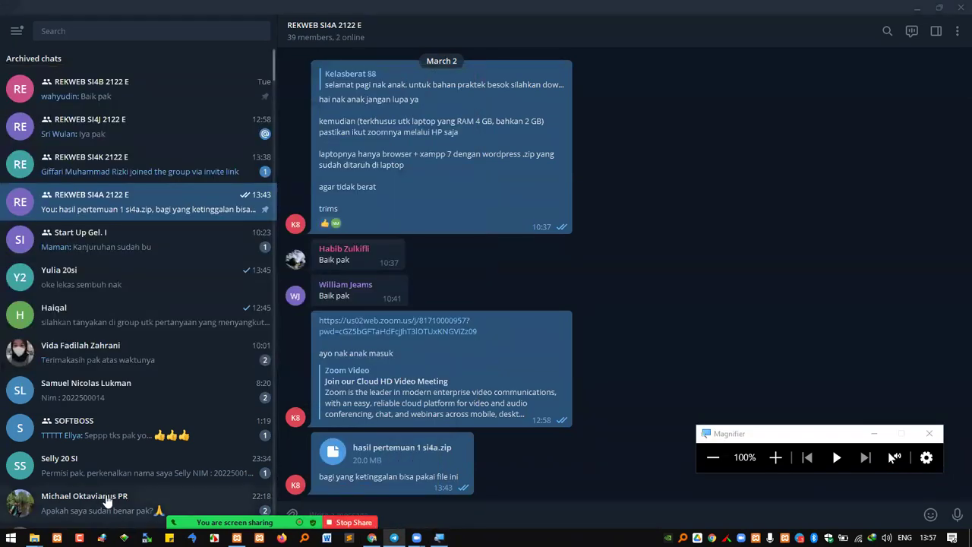
{"action": "mouse_move", "coordinate": [34, 538]}
{"action": "left_click", "coordinate": [47, 477]}
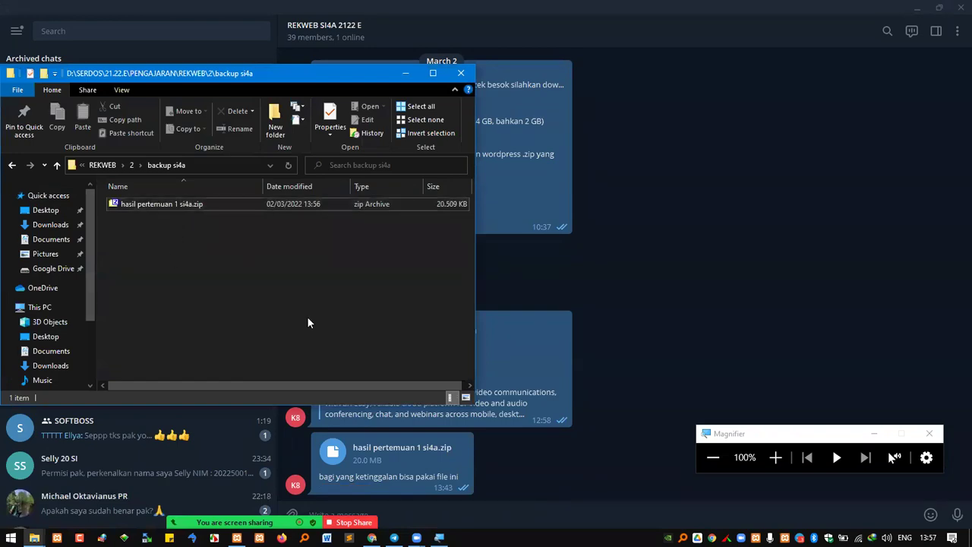
Show the RPS Rekweb PDF and highlight the Backup and Restore aplikasi/database CMS topics
{"action": "left_click", "coordinate": [371, 537]}
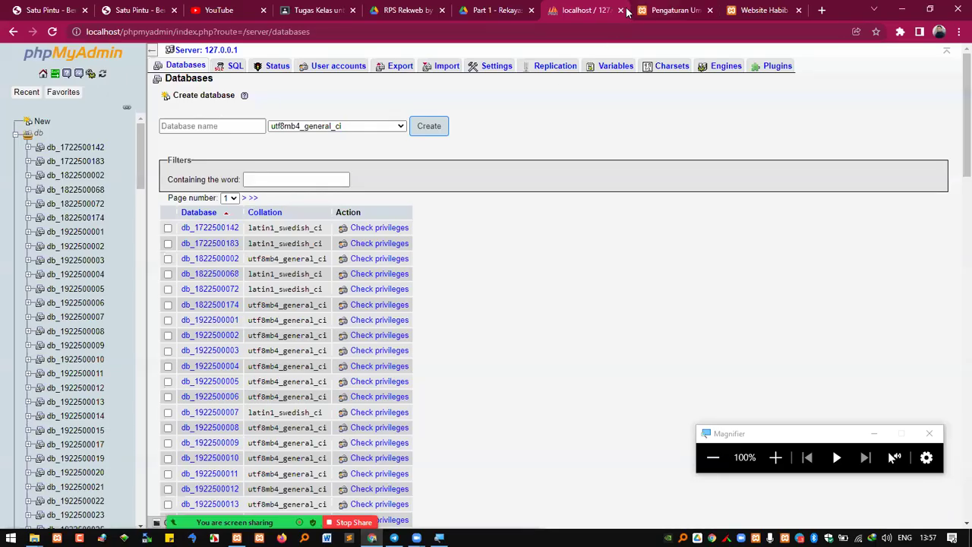
{"action": "left_click", "coordinate": [390, 13]}
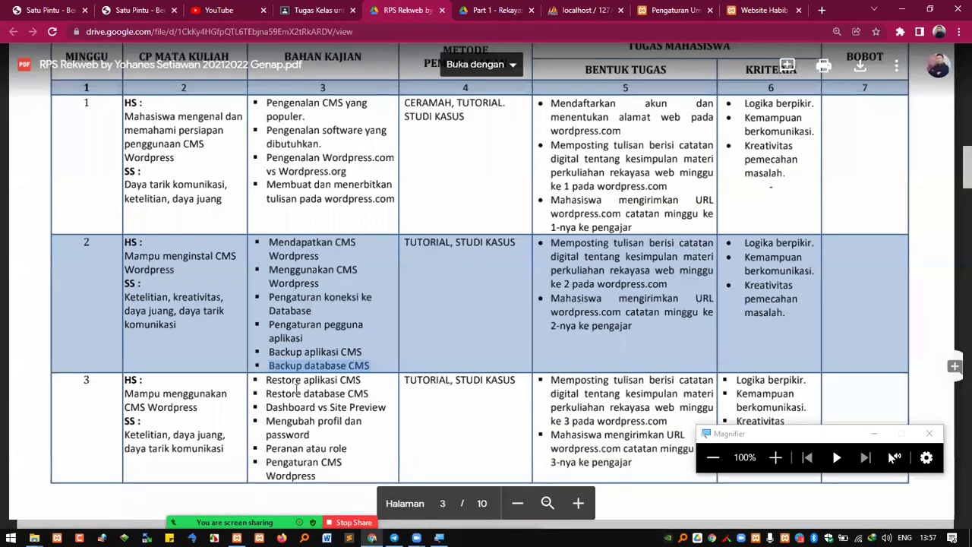
{"action": "left_click", "coordinate": [275, 382]}
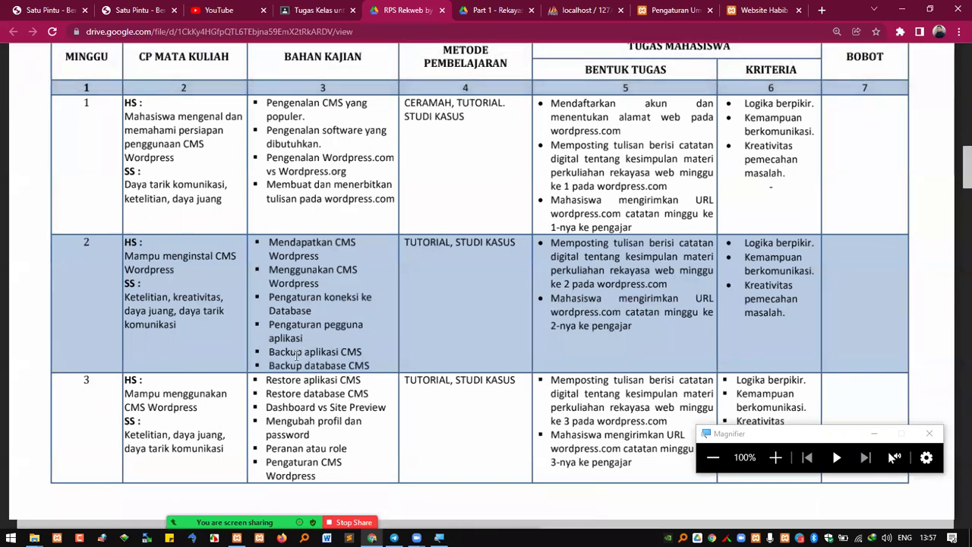
{"action": "left_click_drag", "start_coordinate": [267, 382], "coordinate": [372, 392]}
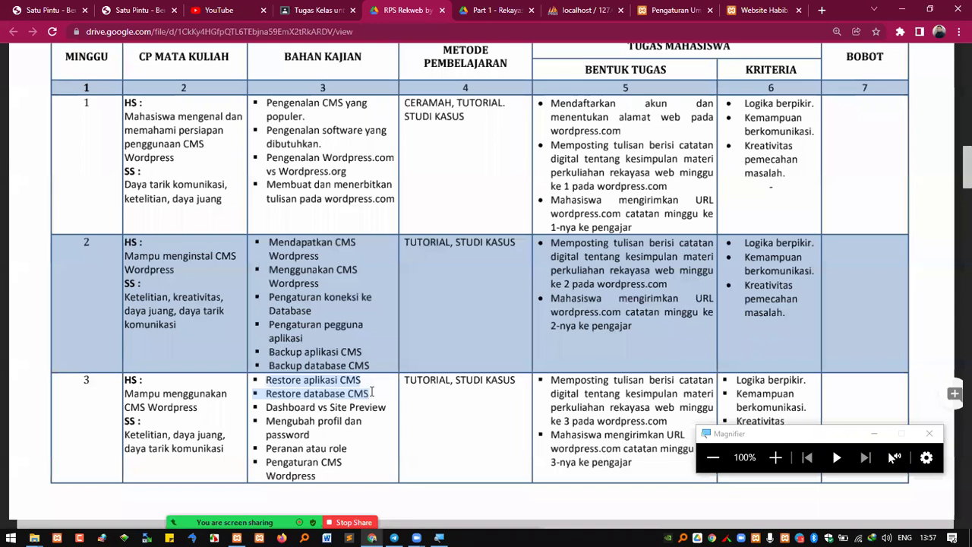
{"action": "left_click", "coordinate": [310, 394]}
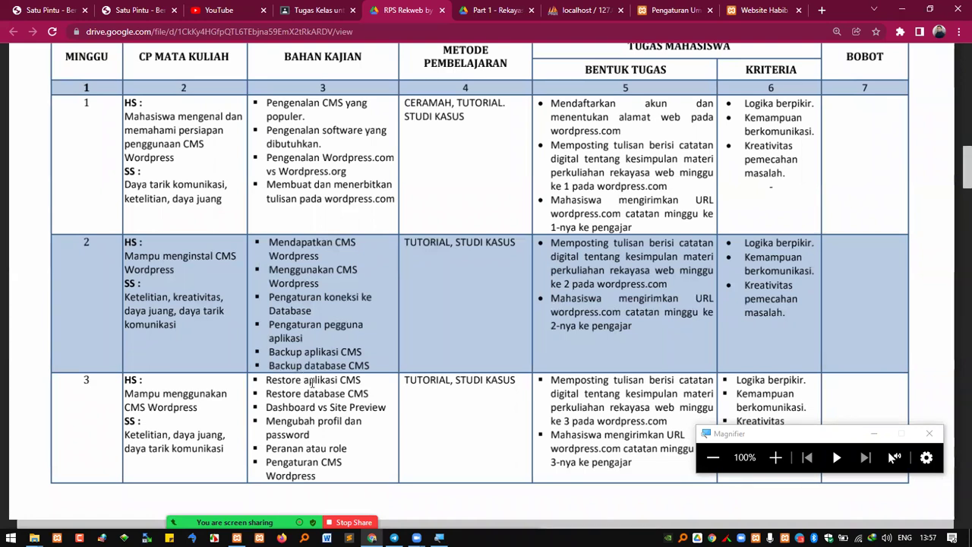
{"action": "left_click_drag", "start_coordinate": [272, 352], "coordinate": [314, 385]}
Extract hasil pertemuan 1 si4a.zip in place with 7-Zip's Extract Here
{"action": "mouse_move", "coordinate": [34, 538]}
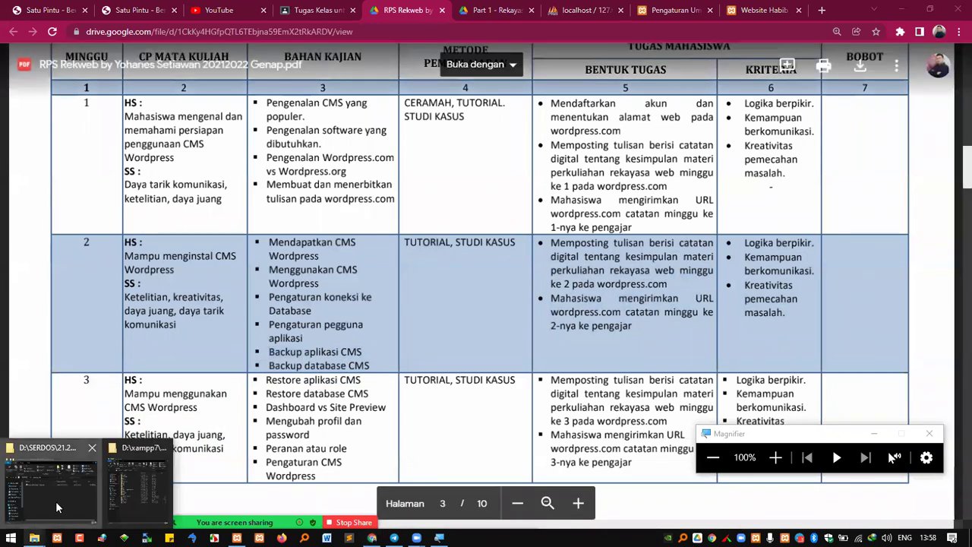
{"action": "left_click", "coordinate": [56, 500]}
{"action": "left_click", "coordinate": [775, 457]}
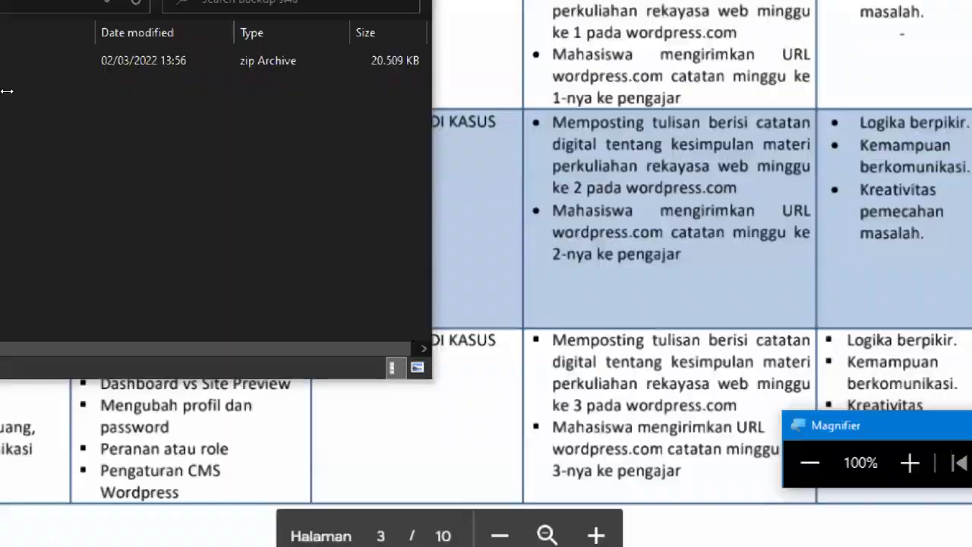
{"action": "right_click", "coordinate": [296, 239]}
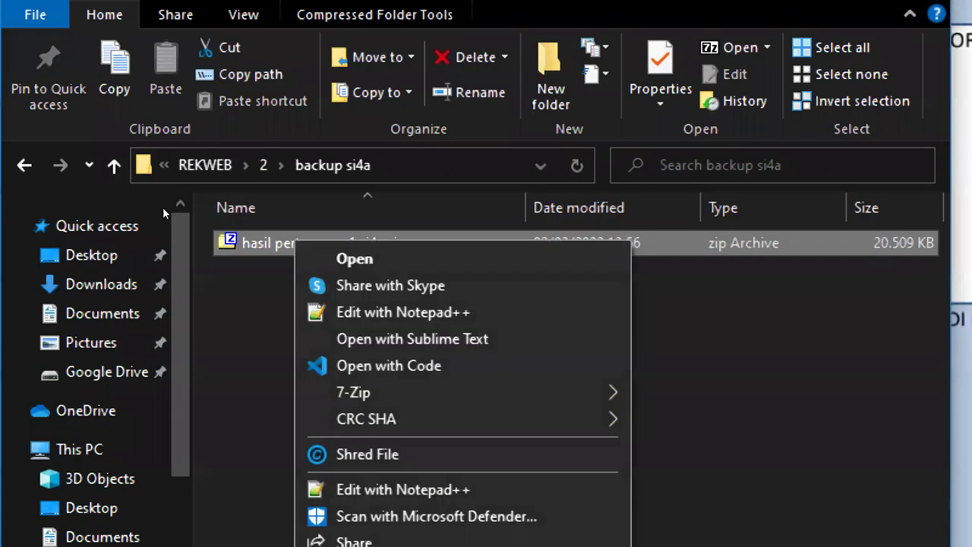
{"action": "mouse_move", "coordinate": [456, 392]}
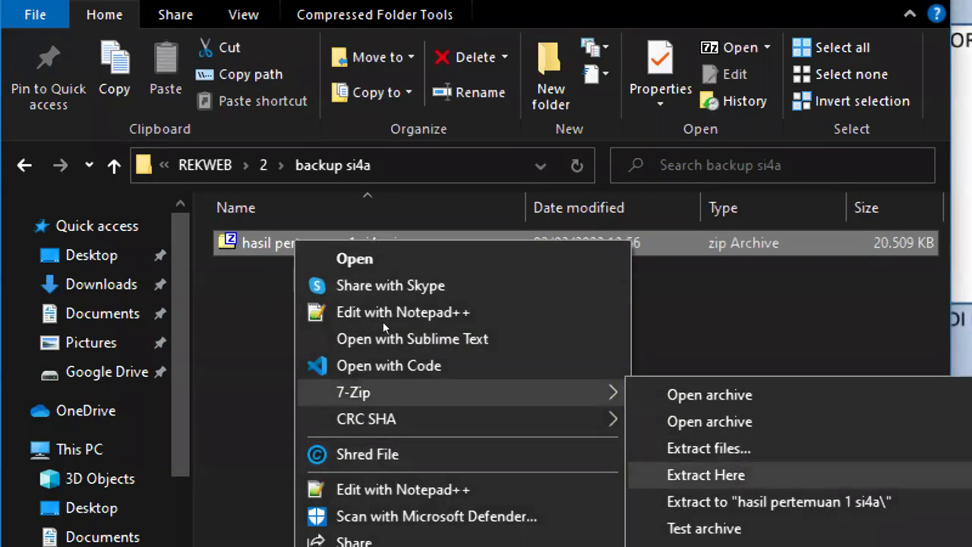
{"action": "key", "text": "Return"}
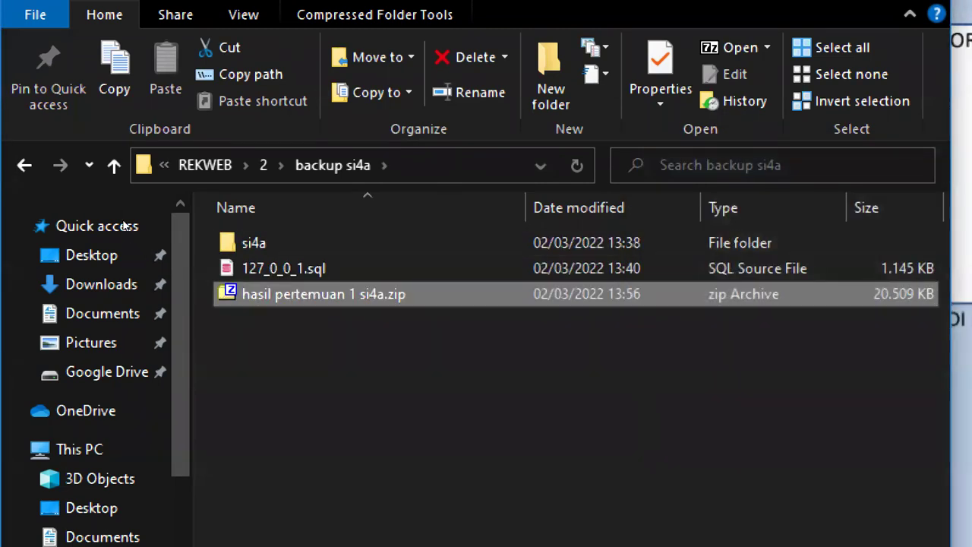
{"action": "key", "text": "Home"}
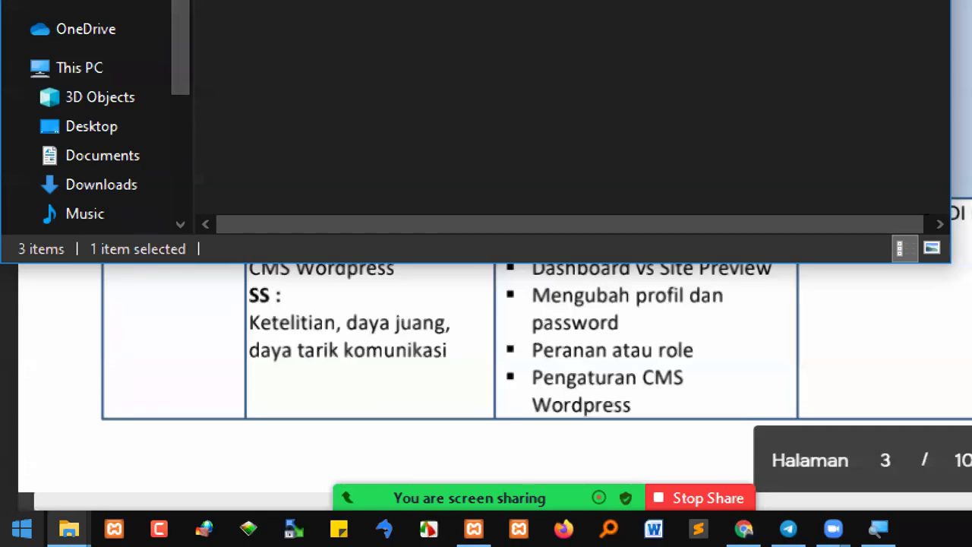
Move the extracted si4a folder into D:\xampp7\htdocs by cutting and pasting it
{"action": "mouse_move", "coordinate": [68, 529]}
{"action": "left_click", "coordinate": [275, 423]}
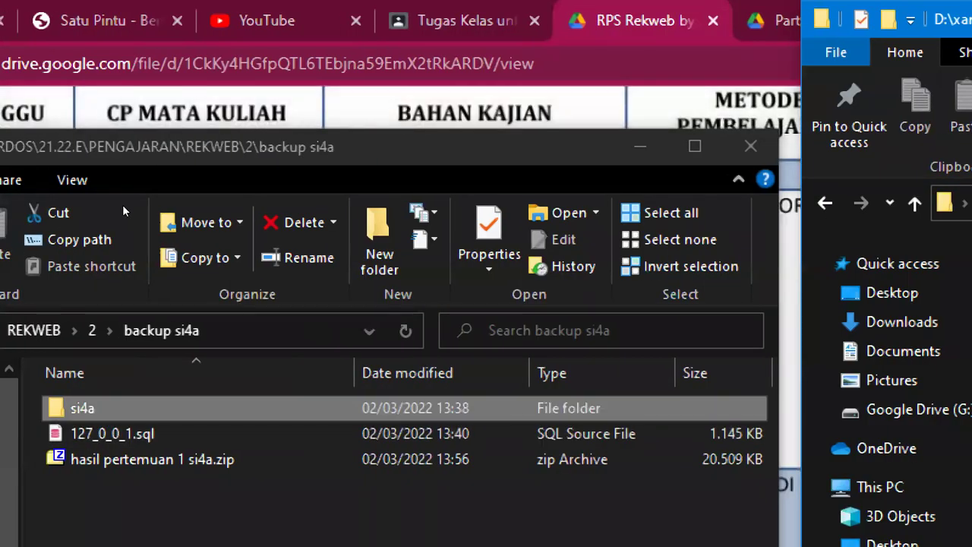
{"action": "left_click", "coordinate": [123, 210]}
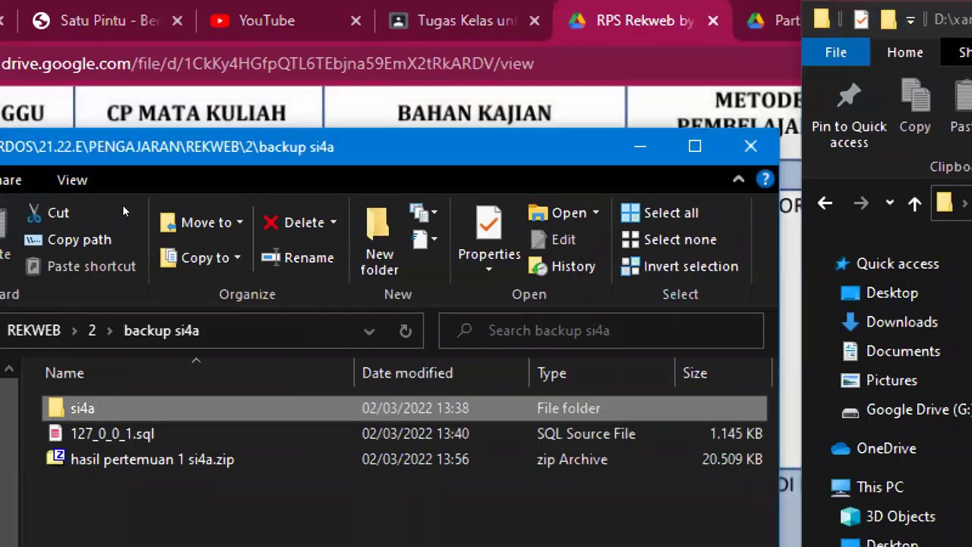
{"action": "right_click", "coordinate": [76, 407]}
{"action": "left_click", "coordinate": [130, 488]}
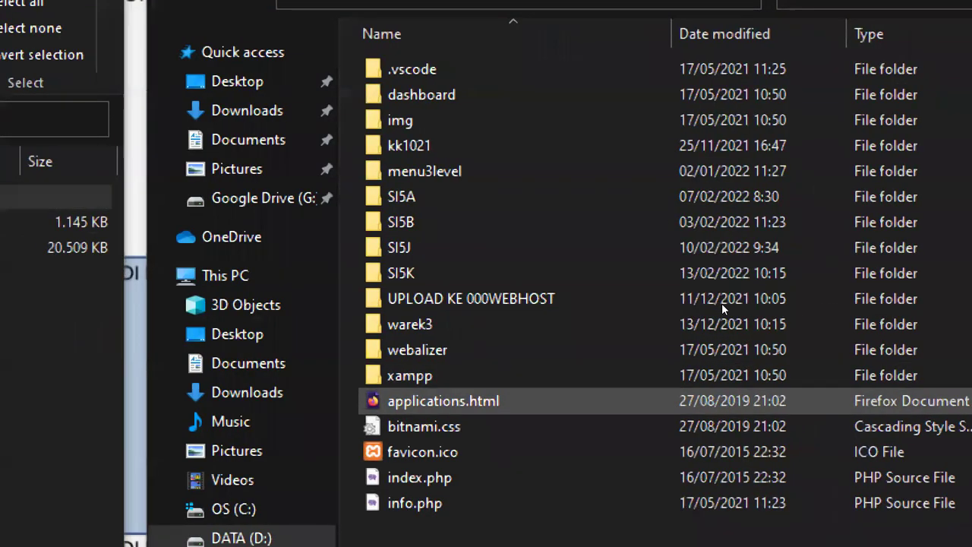
{"action": "key", "text": "Menu"}
{"action": "key", "text": "p"}
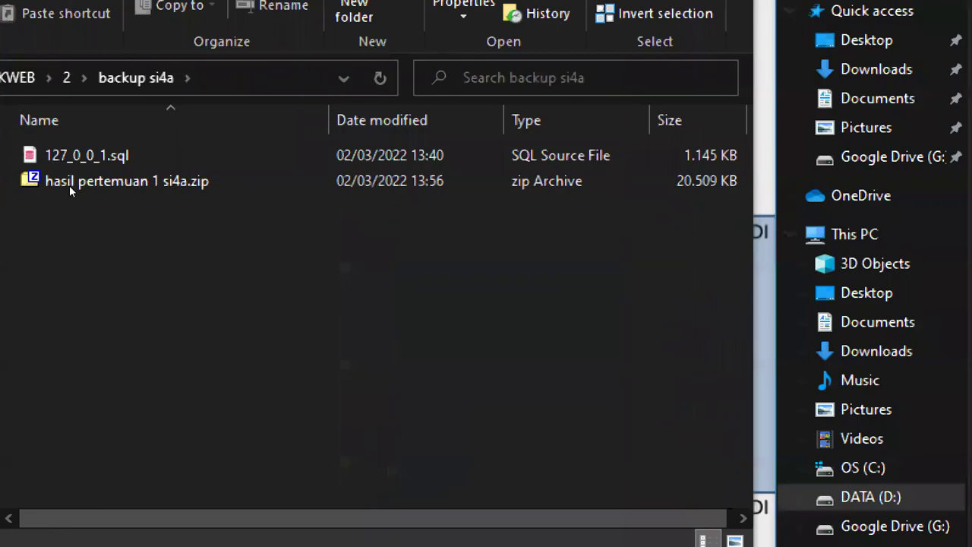
Open 127_0_0_1.sql in Sublime Text, then select the backup si4a folder path
{"action": "key", "text": "Down"}
{"action": "key", "text": "Menu"}
{"action": "key", "text": "Down"}
{"action": "key", "text": "Down"}
{"action": "key", "text": "Down"}
{"action": "key", "text": "Down"}
{"action": "key", "text": "Down"}
{"action": "key", "text": "Return"}
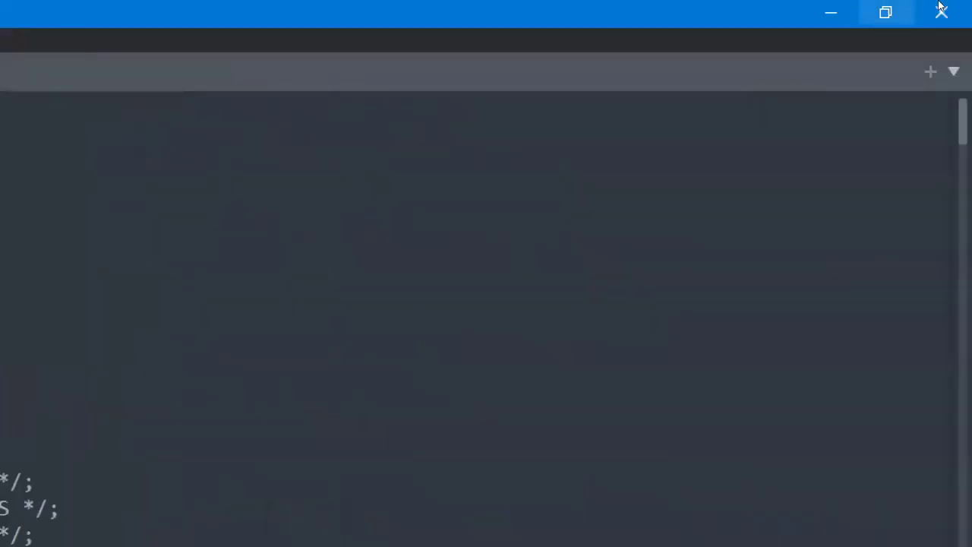
{"action": "left_click", "coordinate": [831, 11]}
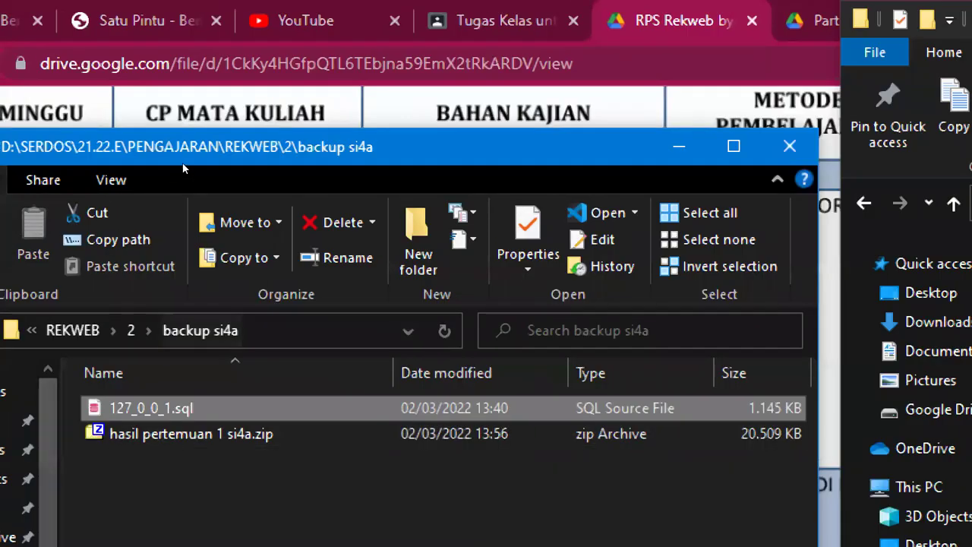
{"action": "left_click", "coordinate": [288, 329]}
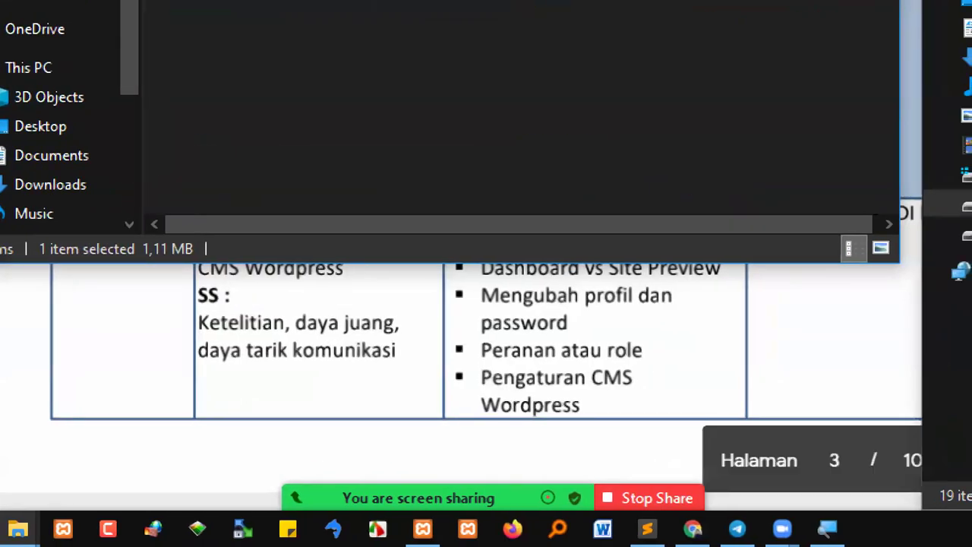
{"action": "mouse_move", "coordinate": [785, 529]}
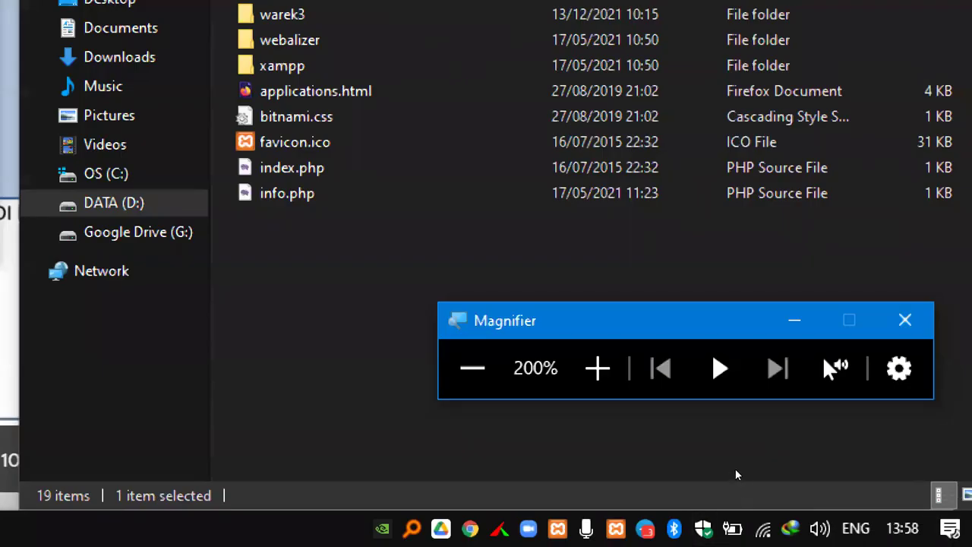
{"action": "left_click", "coordinate": [471, 367]}
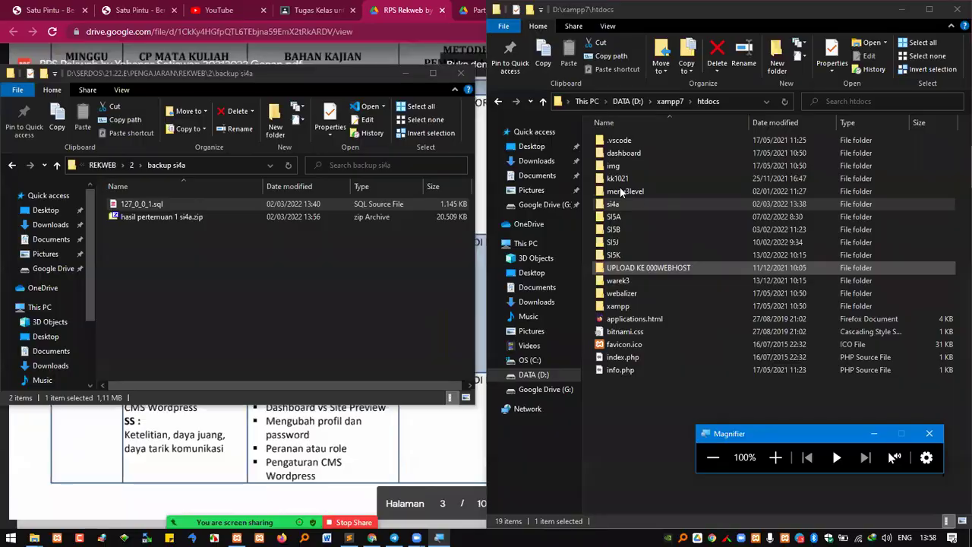
{"action": "left_click", "coordinate": [372, 538]}
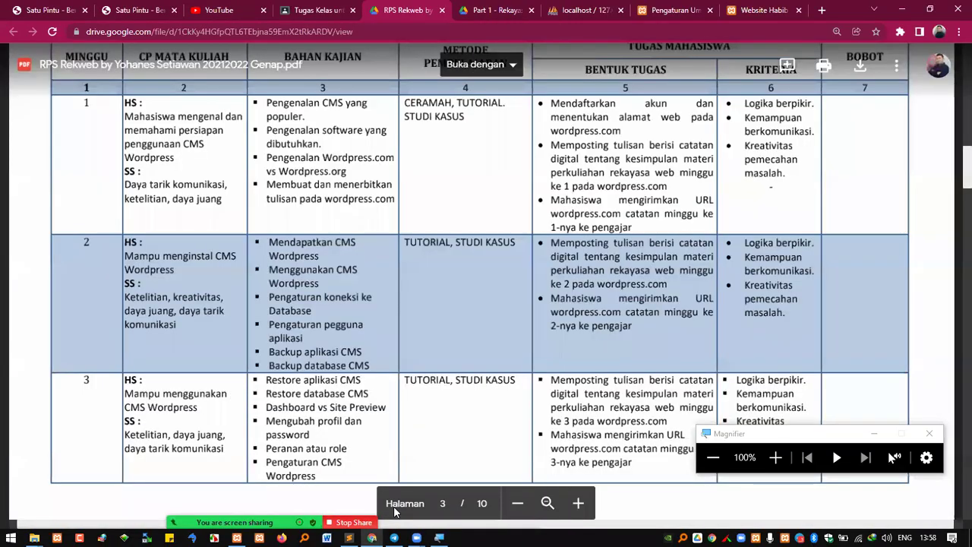
Choose 127_0_0_1.sql from the backup si4a folder on phpMyAdmin's server Import page
{"action": "left_click", "coordinate": [582, 10]}
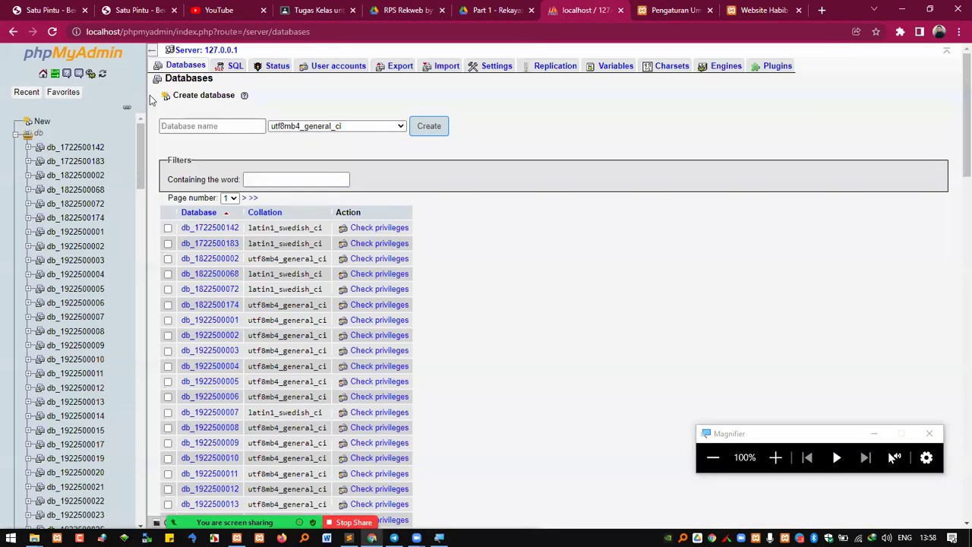
{"action": "left_click", "coordinate": [44, 74]}
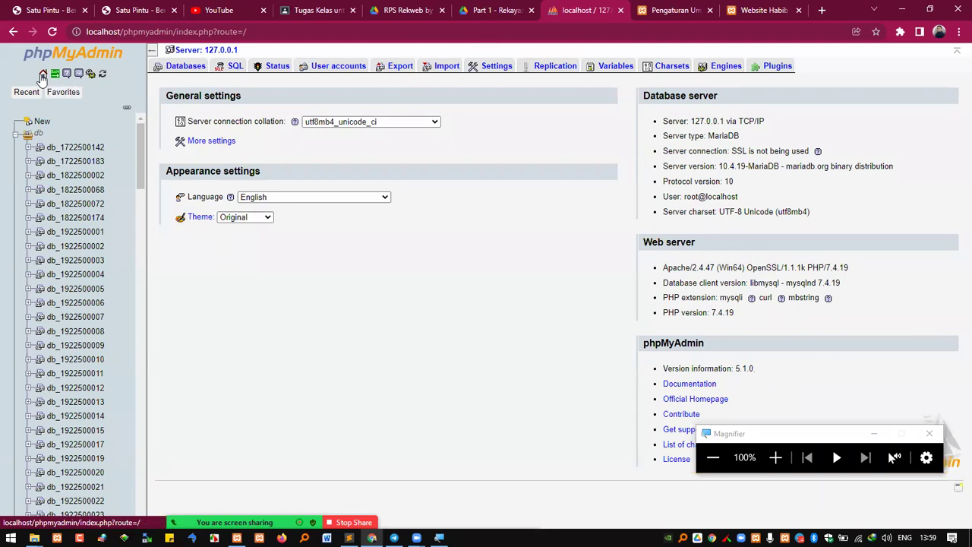
{"action": "left_click", "coordinate": [444, 66]}
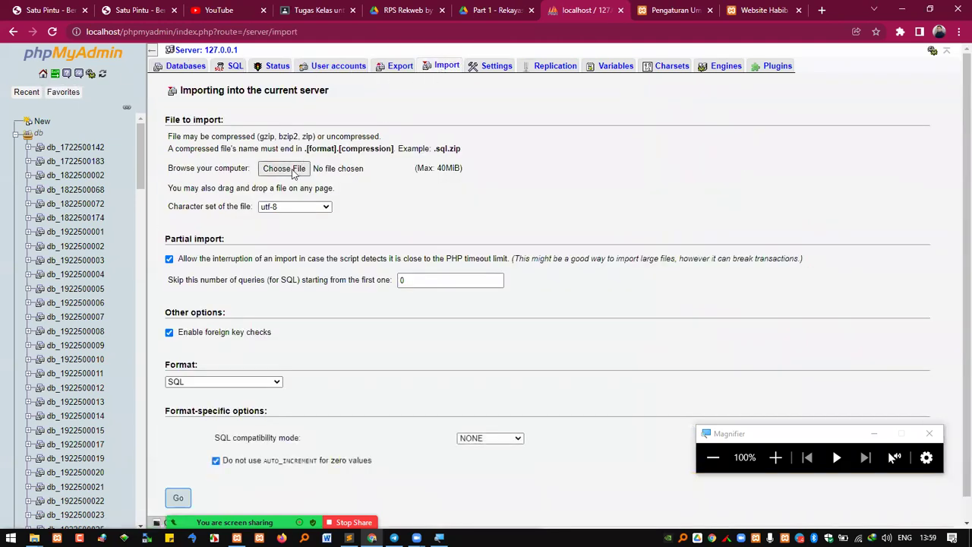
{"action": "left_click", "coordinate": [294, 169]}
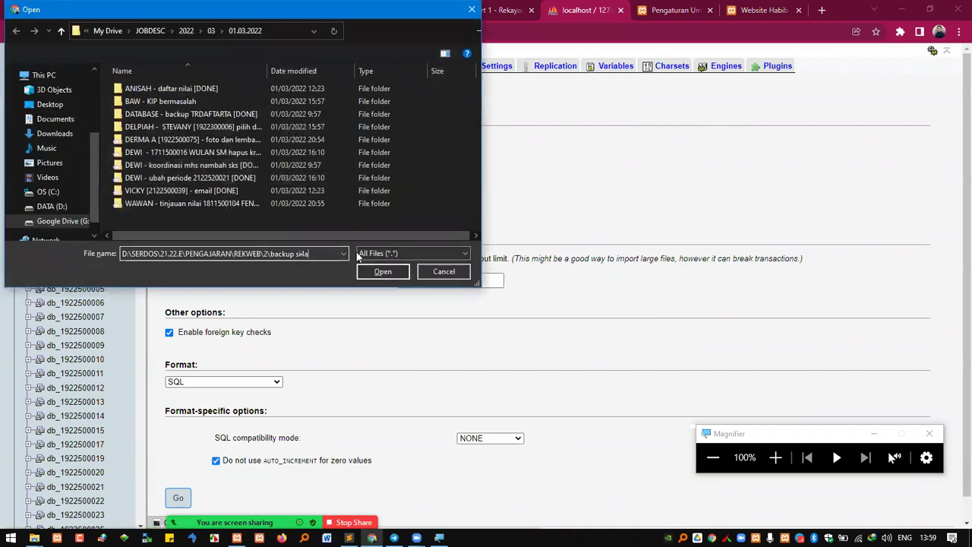
{"action": "left_click", "coordinate": [375, 272]}
{"action": "left_click", "coordinate": [146, 89]}
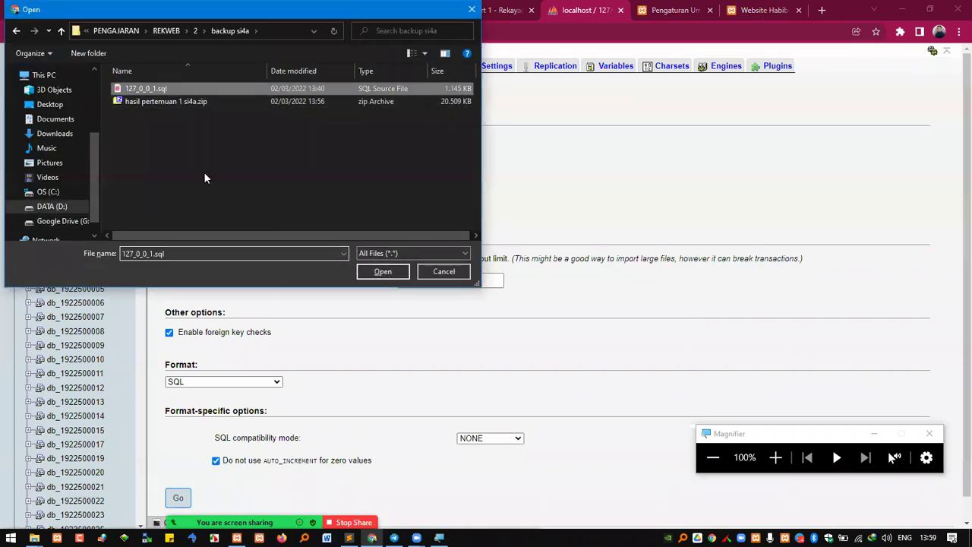
{"action": "left_click", "coordinate": [775, 457]}
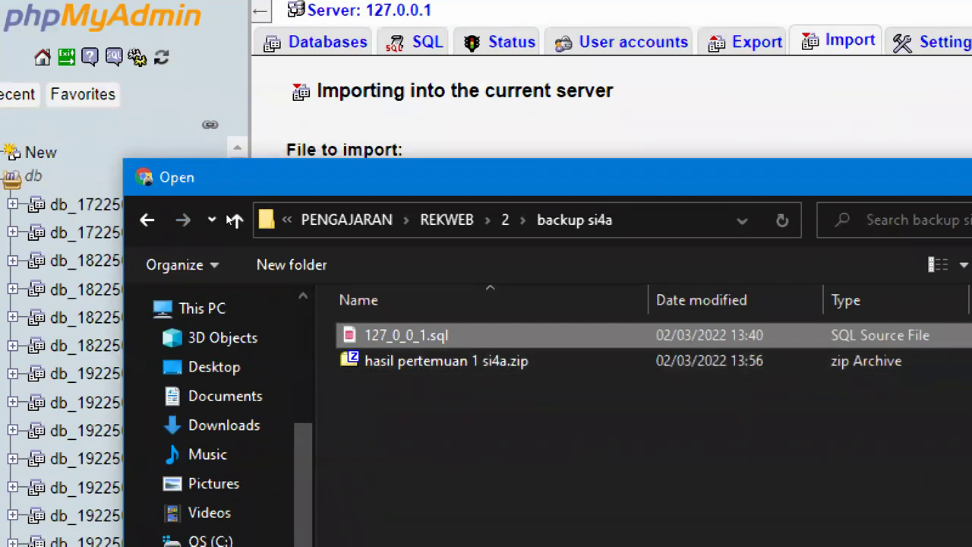
{"action": "key", "text": "Return"}
{"action": "scroll", "coordinate": [226, 435], "scroll_direction": "down", "scroll_amount": 1}
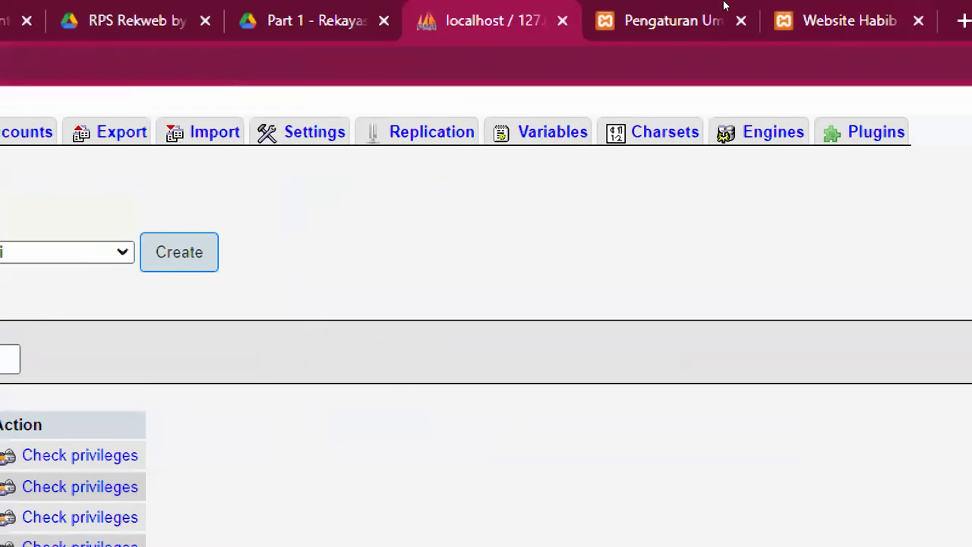
Reload localhost/si4a to confirm the restored WordPress site loads, then return to the RPS Rekweb PDF
{"action": "left_click", "coordinate": [678, 9]}
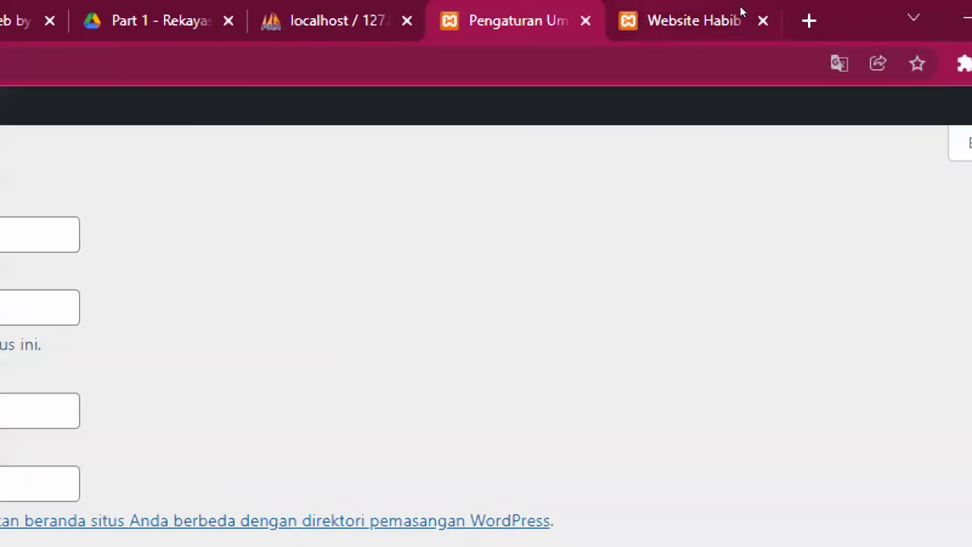
{"action": "left_click", "coordinate": [740, 12]}
{"action": "key", "text": "ctrl+l"}
{"action": "key", "text": "Return"}
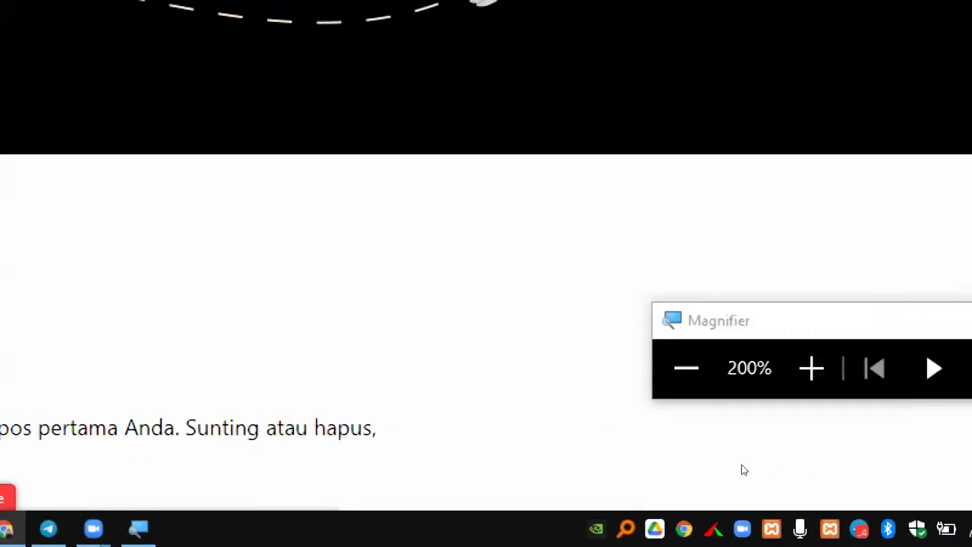
{"action": "left_click", "coordinate": [728, 463]}
{"action": "left_click", "coordinate": [713, 462]}
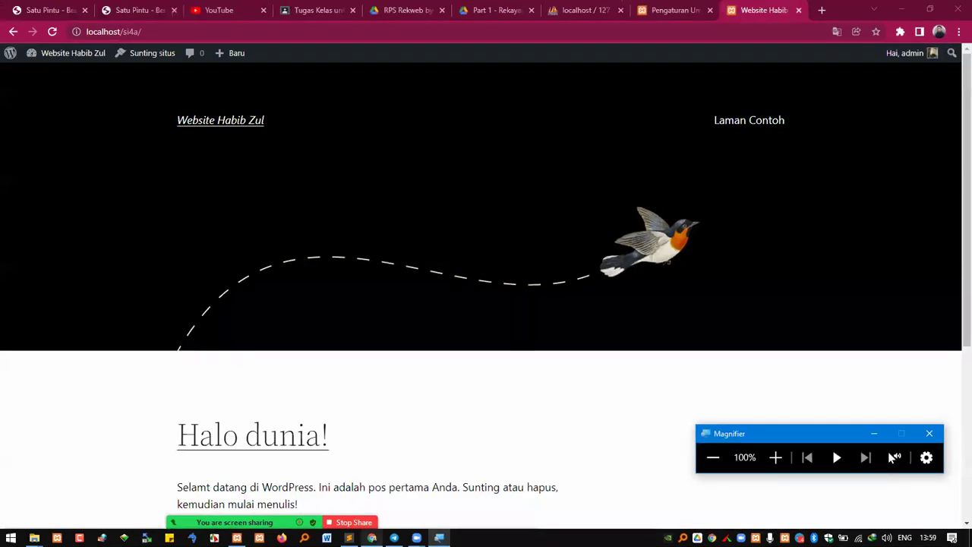
{"action": "left_click", "coordinate": [416, 16]}
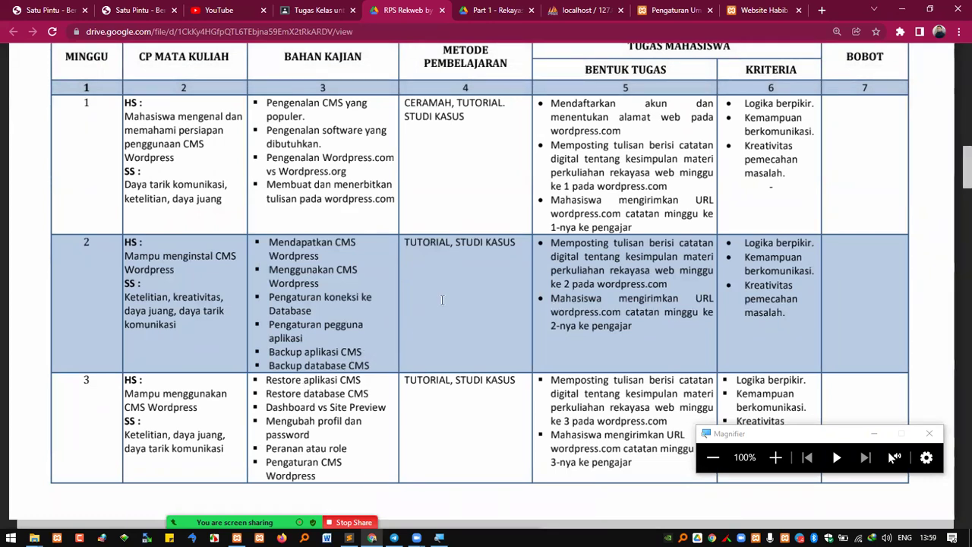
{"action": "scroll", "coordinate": [347, 323], "scroll_direction": "down", "scroll_amount": 2}
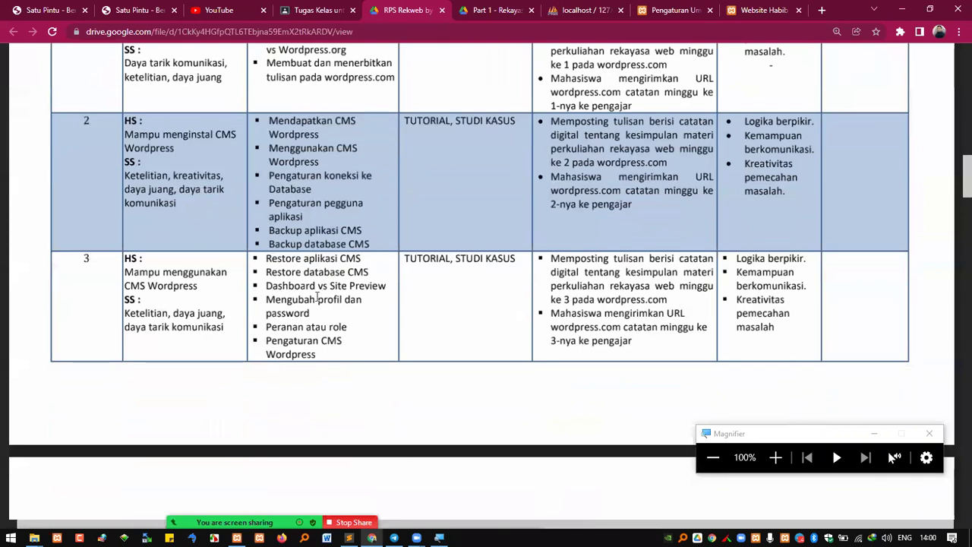
{"action": "scroll", "coordinate": [316, 297], "scroll_direction": "down", "scroll_amount": 2}
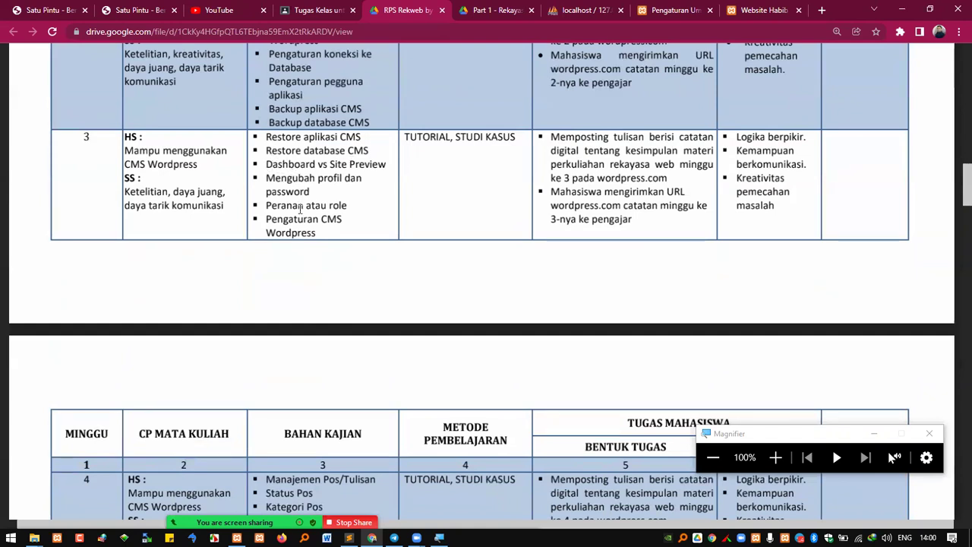
{"action": "scroll", "coordinate": [339, 178], "scroll_direction": "up", "scroll_amount": 2}
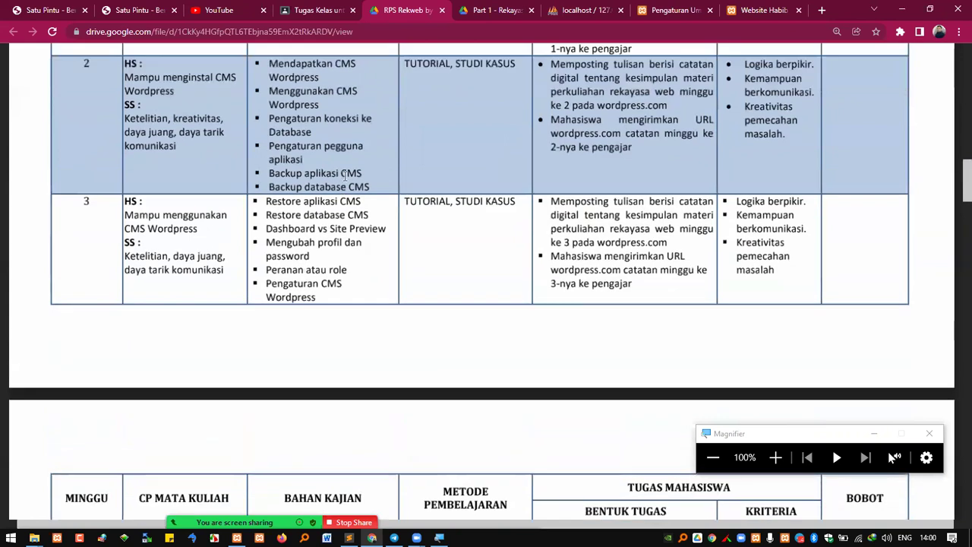